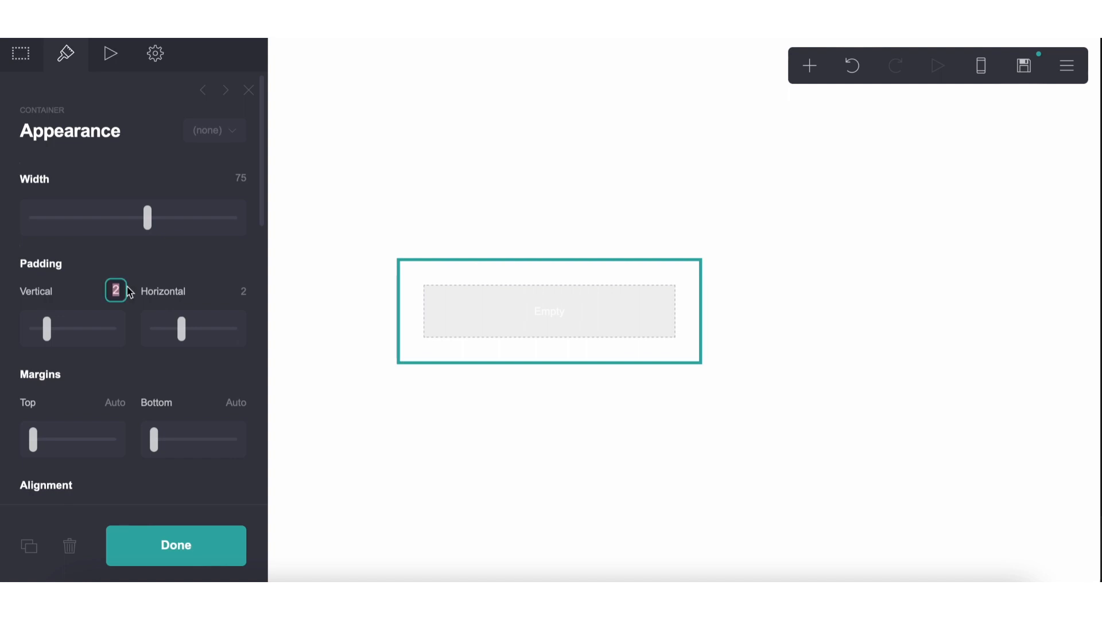
- Set the container's vertical and horizontal padding to 0.25 each
type("0.25")
key("Return")
left_click(237, 290)
type(".")
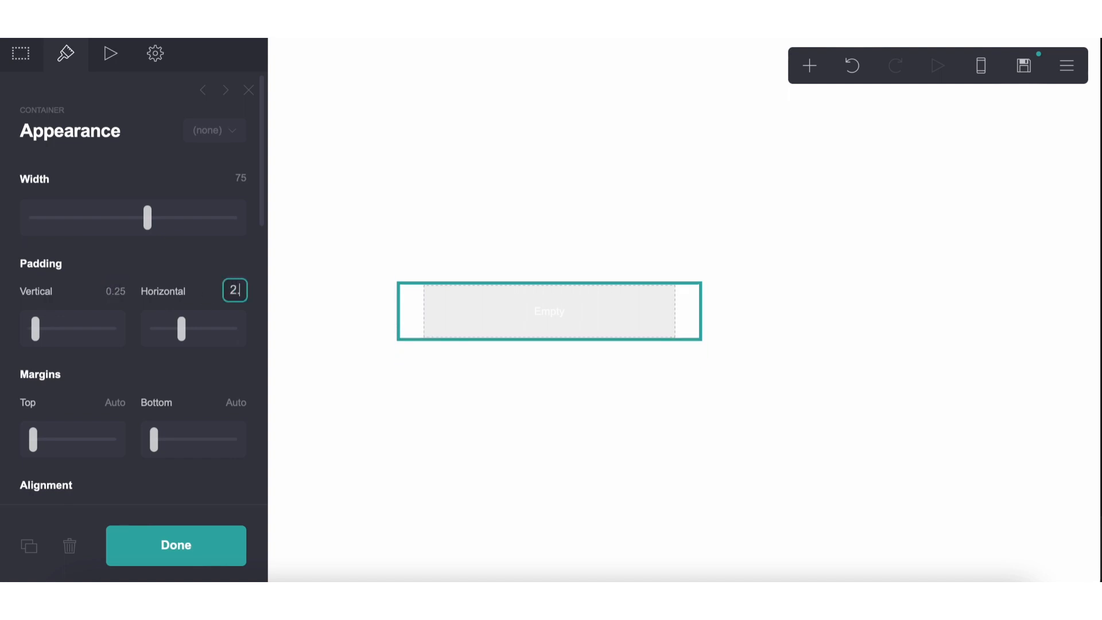
type("0.25")
key("Return")
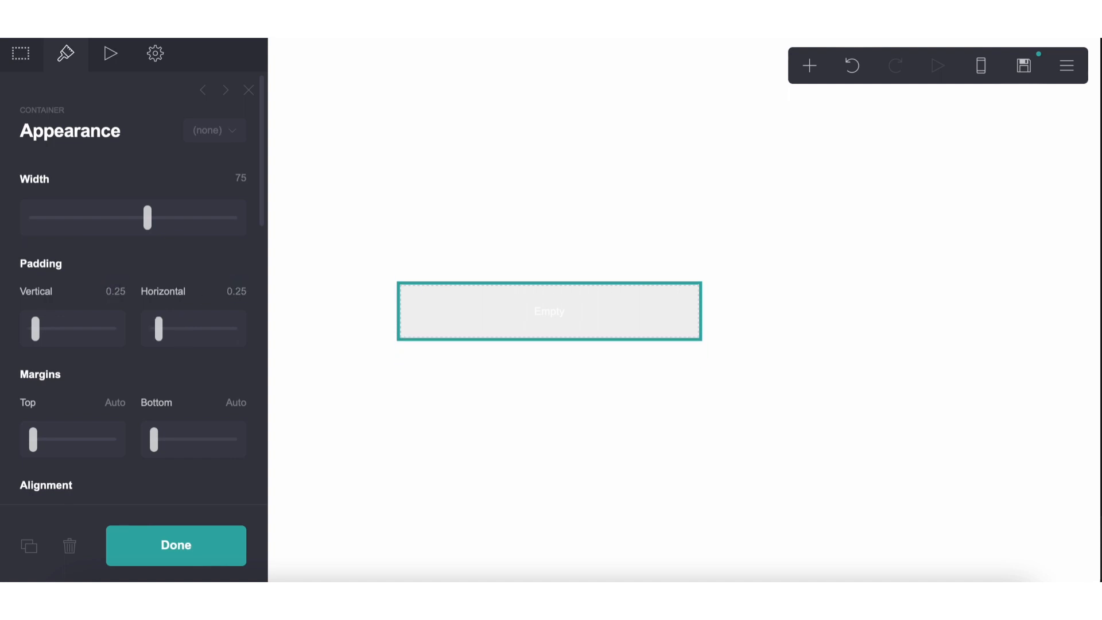
- Give the container a solid color background in pale pink, #FFDEF0
scroll(191, 324, "down", 10)
left_click(151, 320)
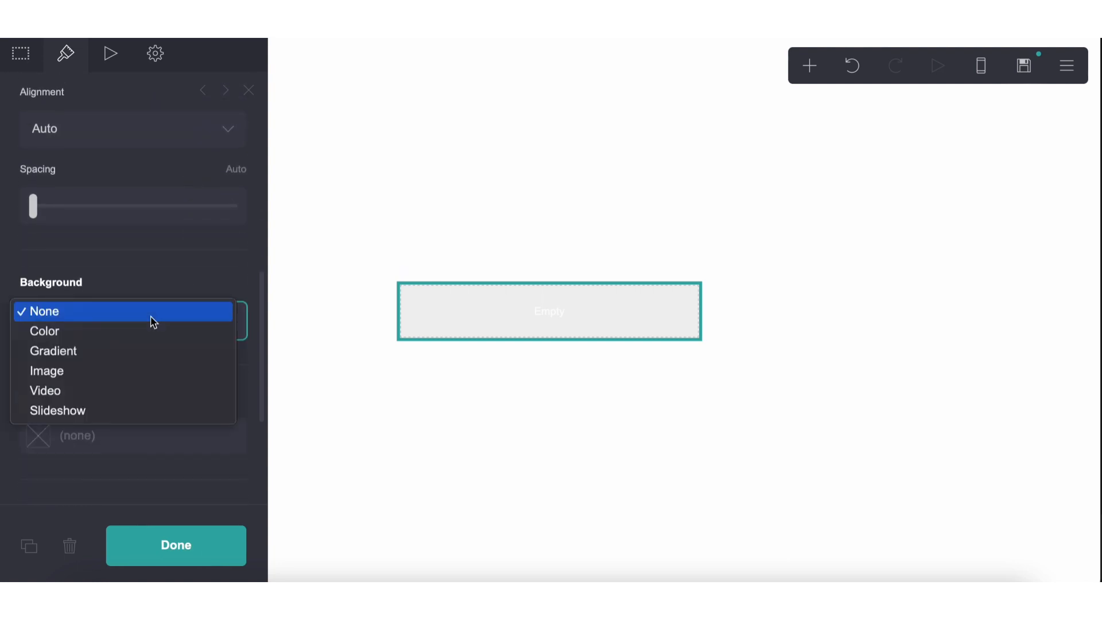
left_click(132, 338)
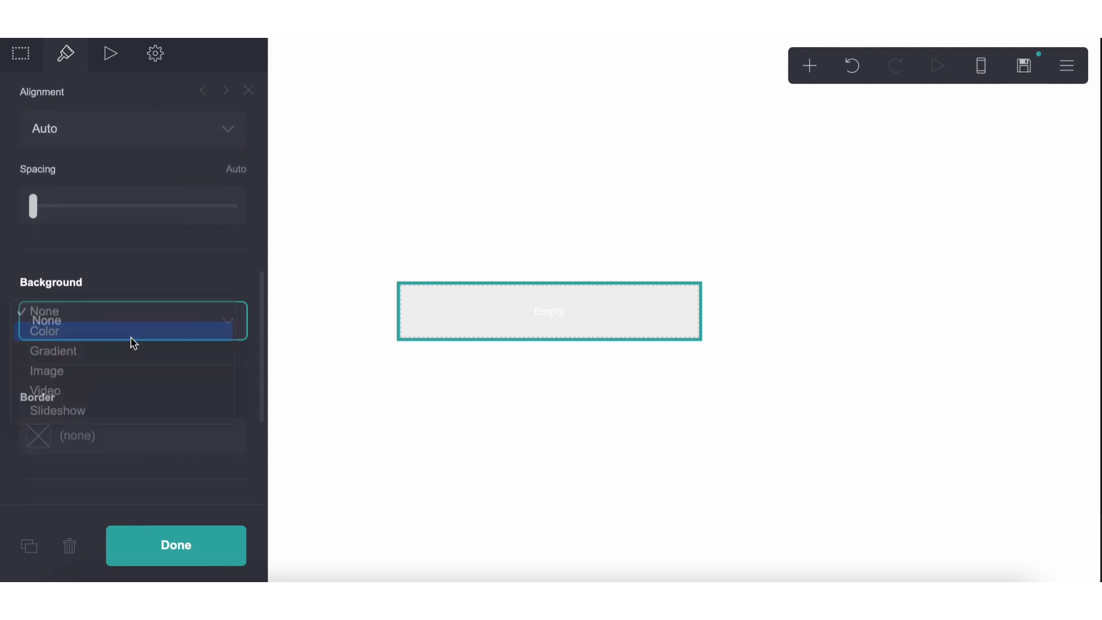
left_click(123, 361)
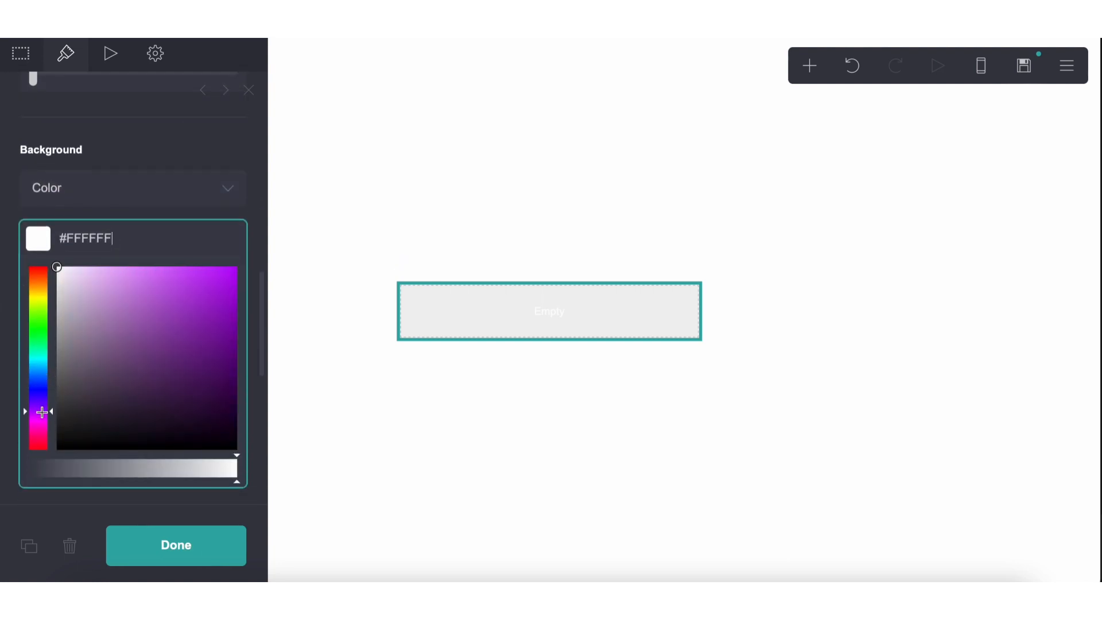
left_click_drag(41, 412, 45, 434)
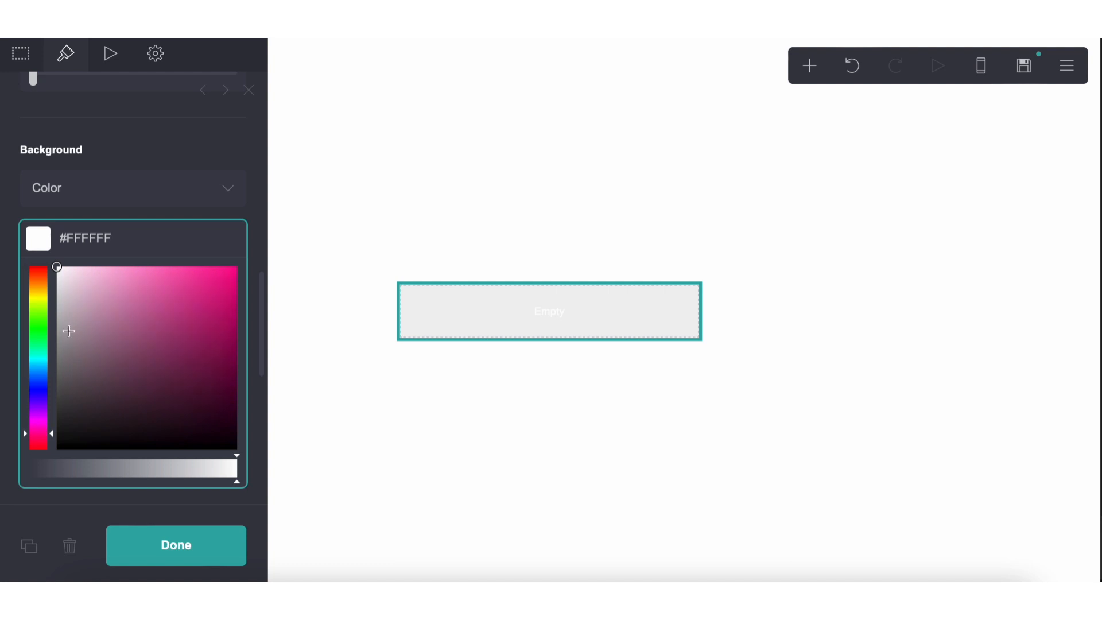
left_click_drag(69, 331, 81, 250)
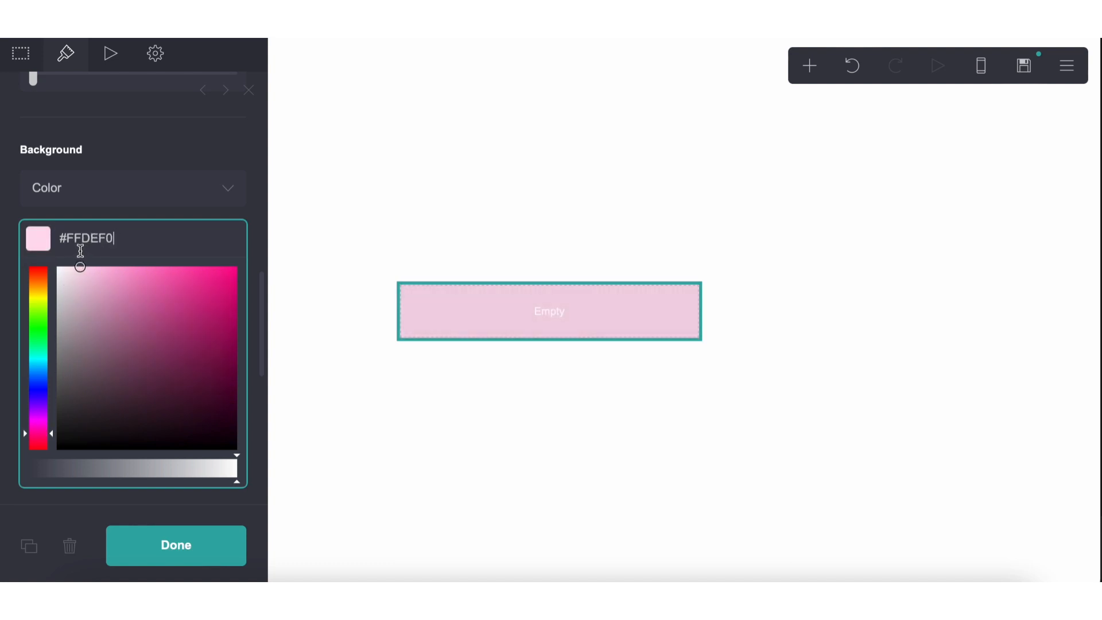
double_click(81, 241)
left_click(128, 144)
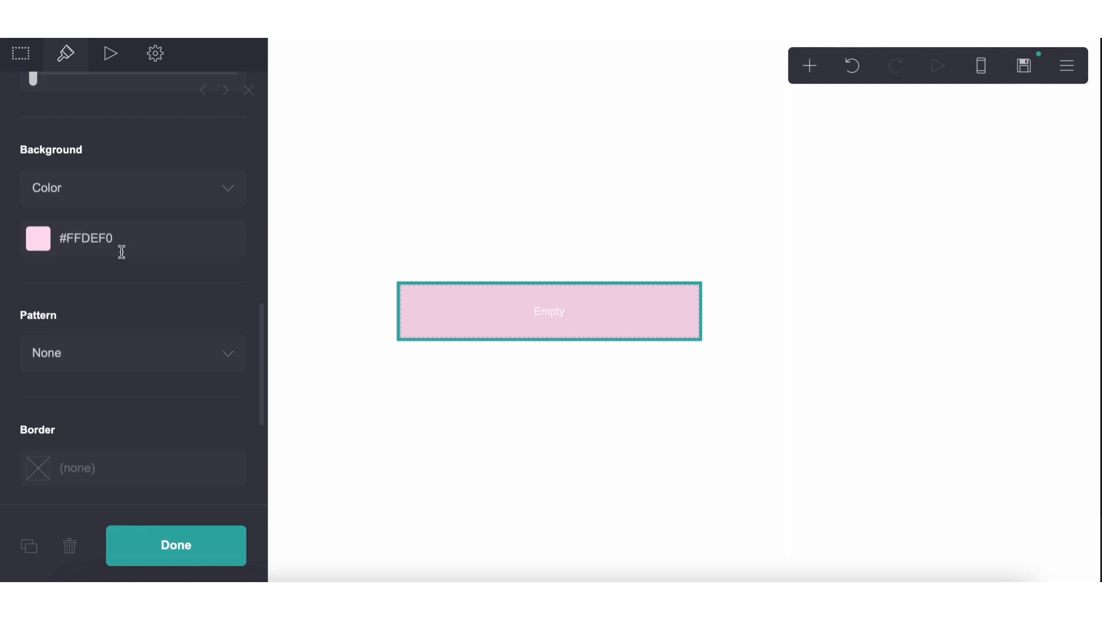
- Change the container background to a gradient from #FFDEF0 at 66% to #FFFFFF at 100%, with a 0° angle
left_click(109, 203)
left_click(98, 197)
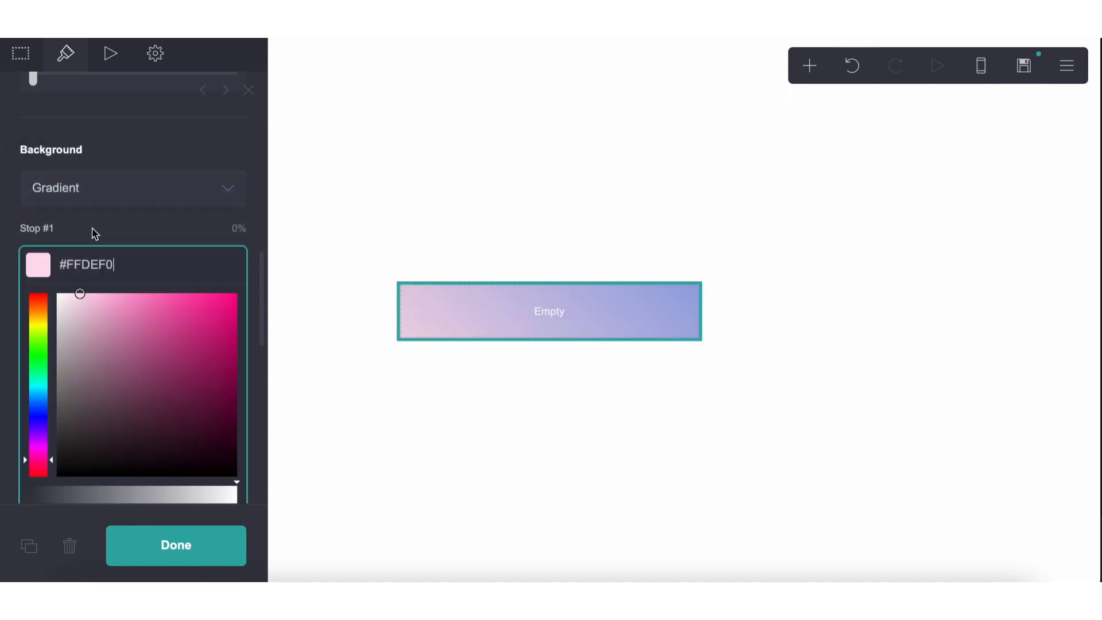
left_click(92, 229)
left_click(92, 351)
left_click_drag(87, 418, 31, 313)
left_click(31, 312)
left_click_drag(60, 420, 6, 395)
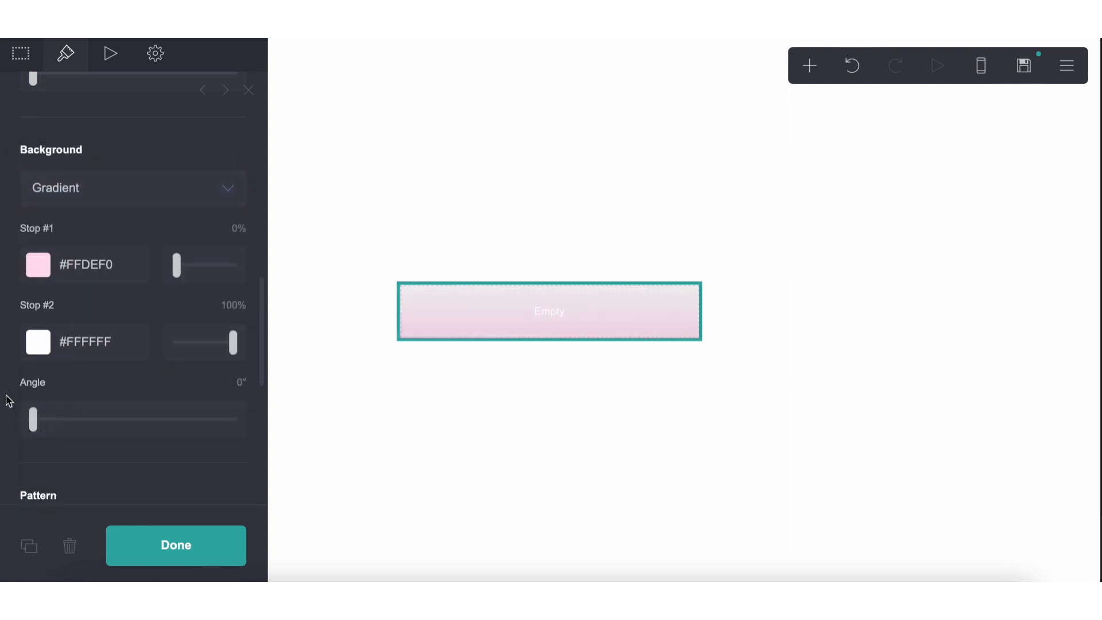
left_click_drag(187, 277, 216, 280)
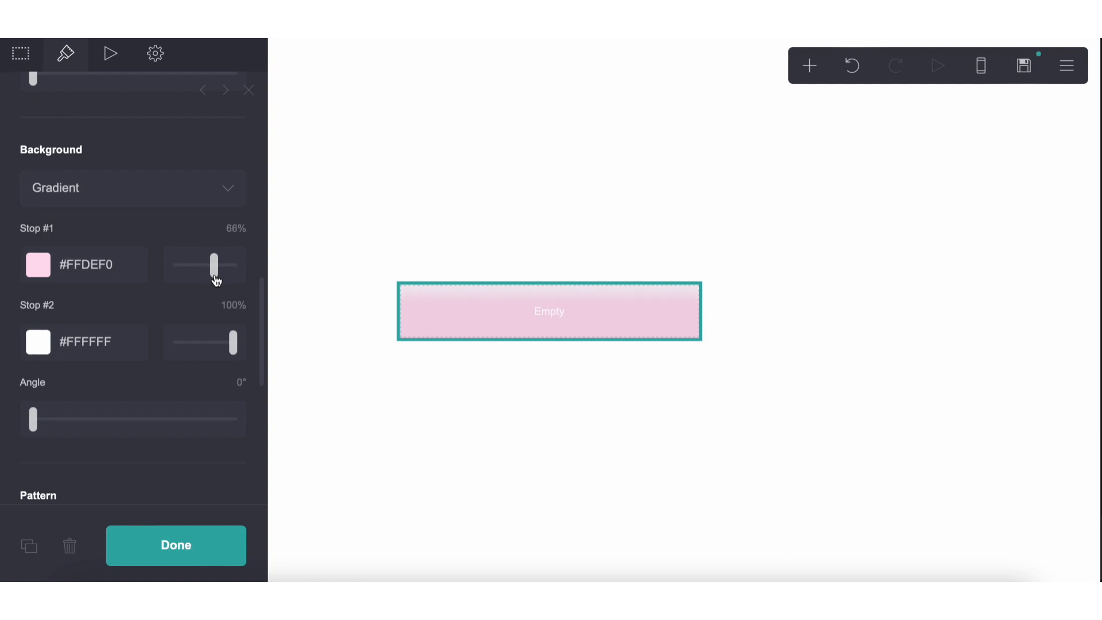
- Overlay the container background with the Lines (Vertical) pattern, trying Lines (Diagonal) first
scroll(216, 279, "down", 3)
left_click(115, 453)
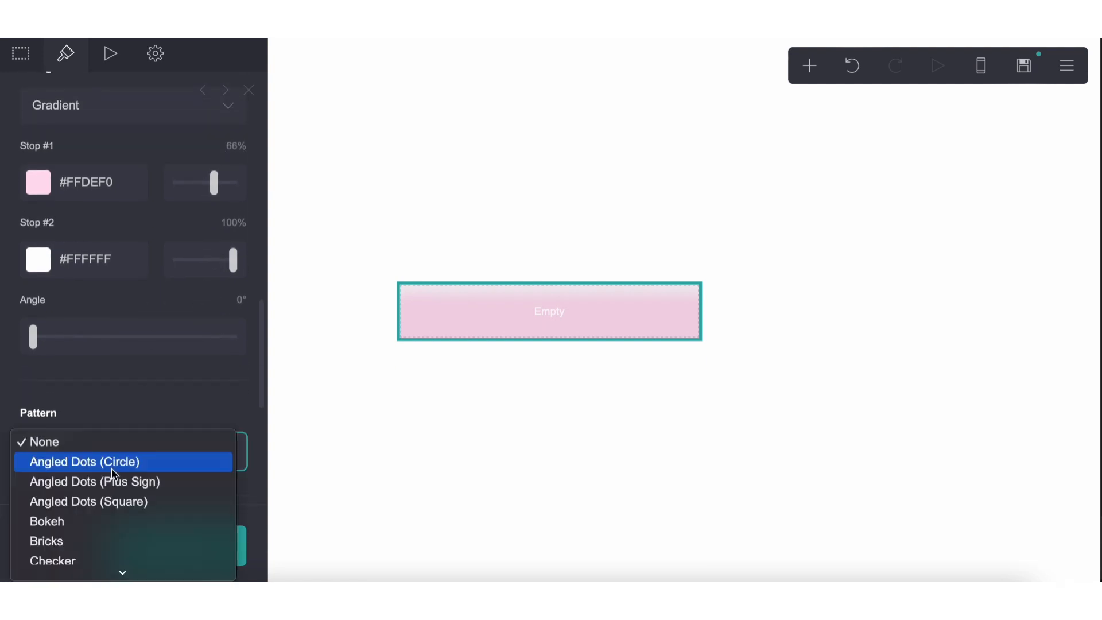
scroll(115, 465, "down", 3)
scroll(115, 465, "down", 5)
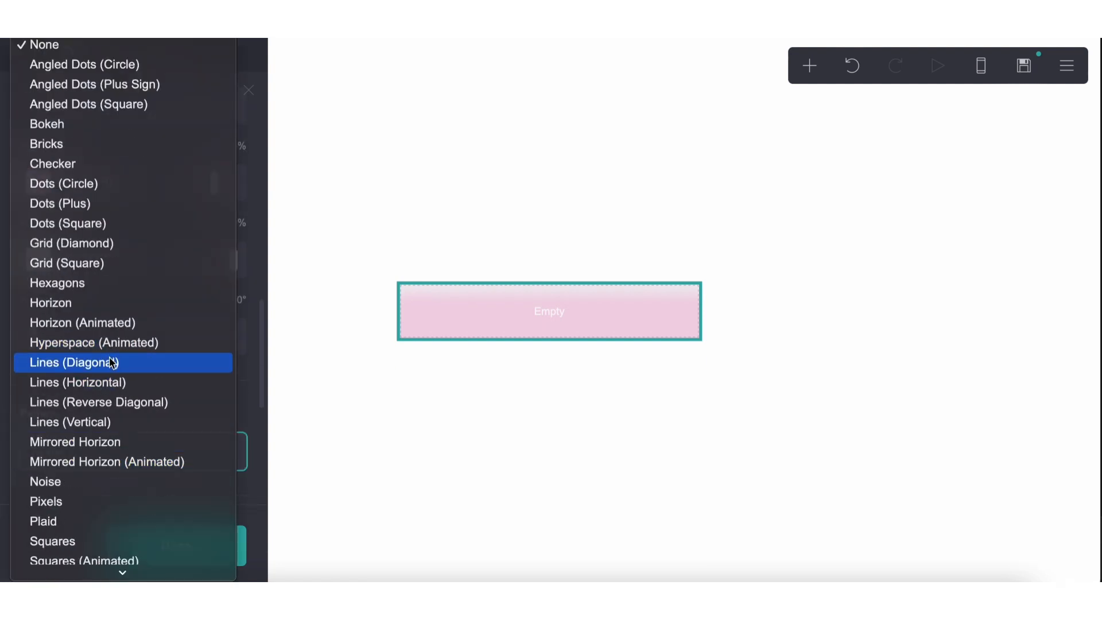
left_click(112, 361)
left_click(92, 450)
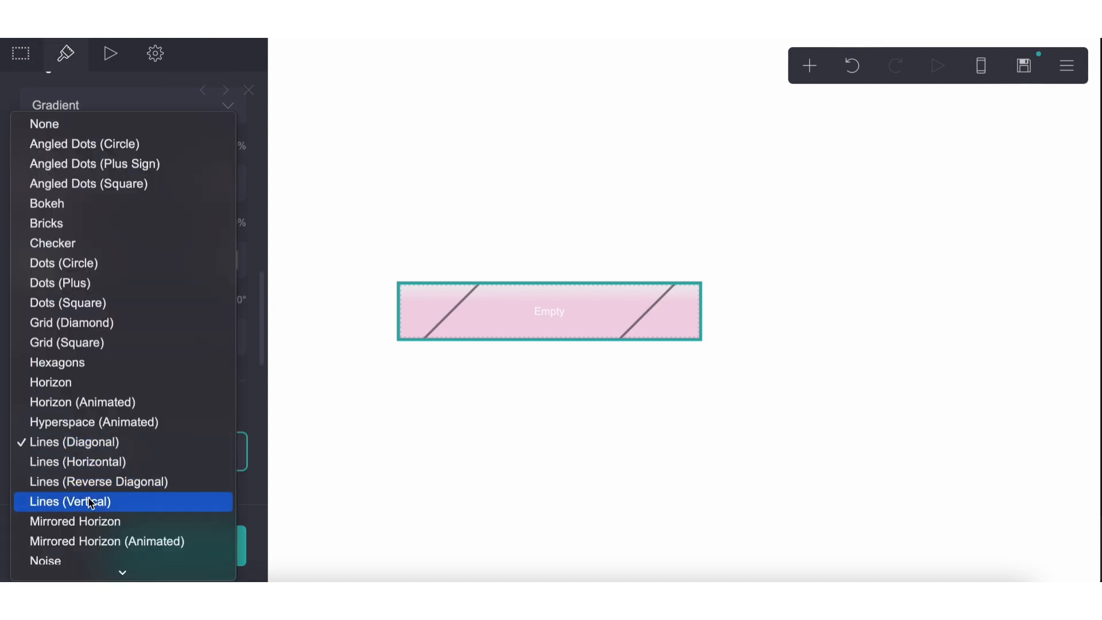
left_click(91, 503)
- Set the line pattern's color to a slightly transparent pink, #FFBDE1C7
scroll(103, 413, "down", 1)
left_click(109, 396)
type("#FFDEF0")
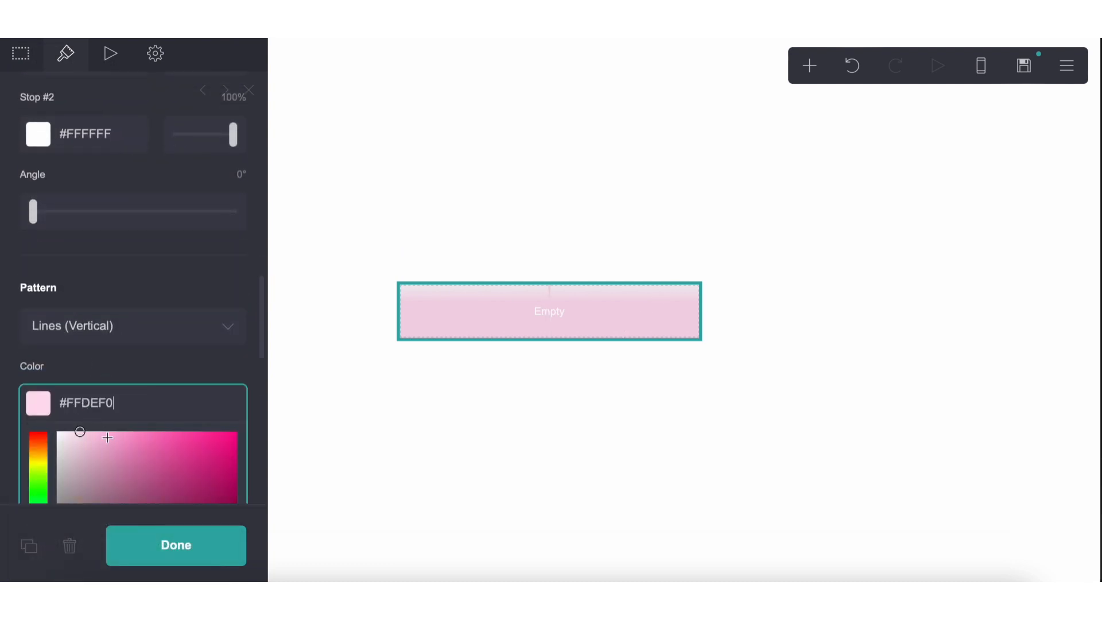
left_click(100, 432)
left_click_drag(100, 389, 104, 389)
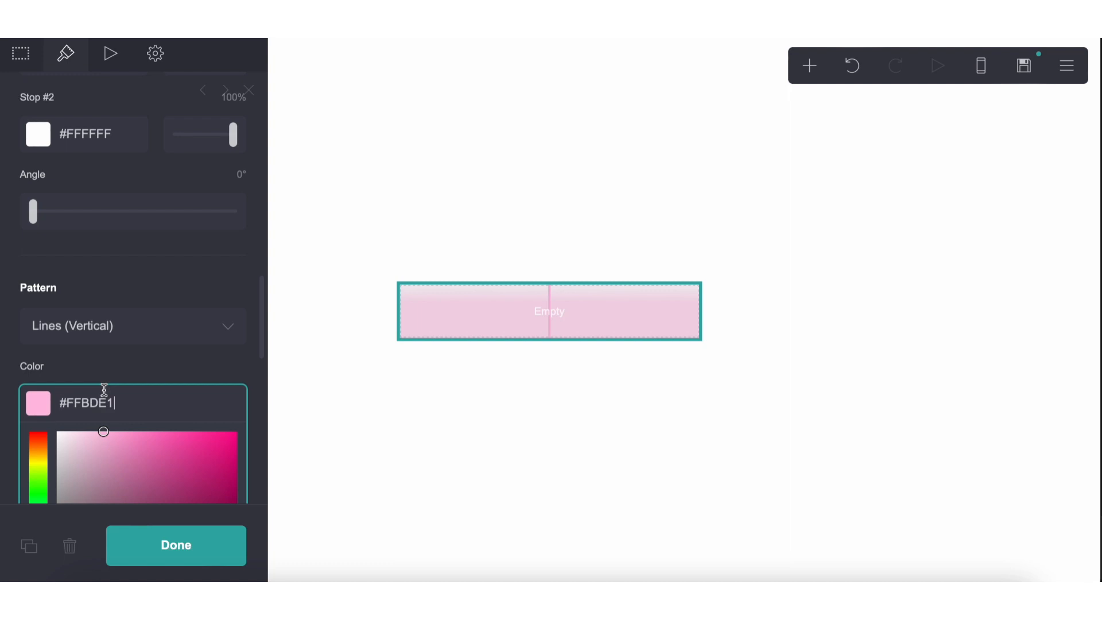
scroll(104, 390, "down", 1)
left_click(125, 280)
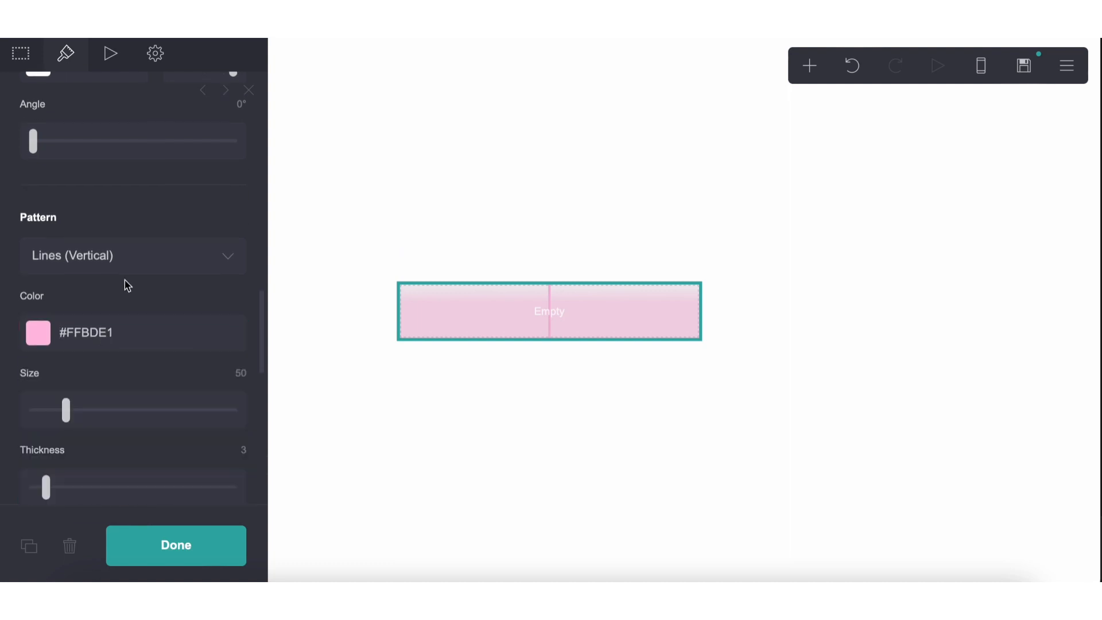
left_click(85, 335)
scroll(178, 430, "down", 2)
left_click_drag(198, 439, 192, 439)
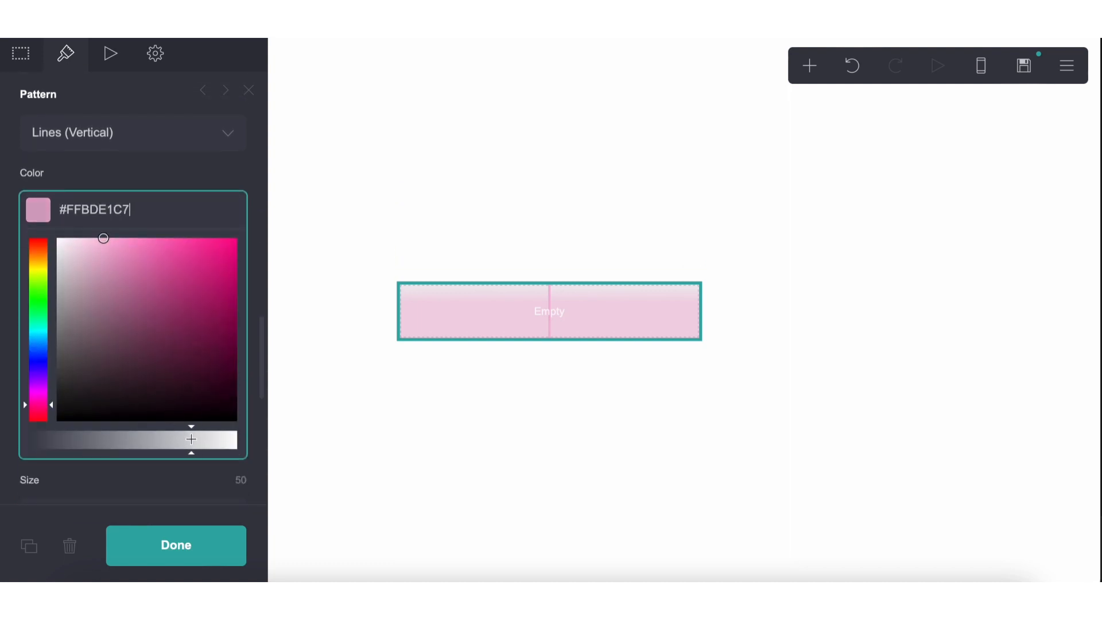
left_click(133, 187)
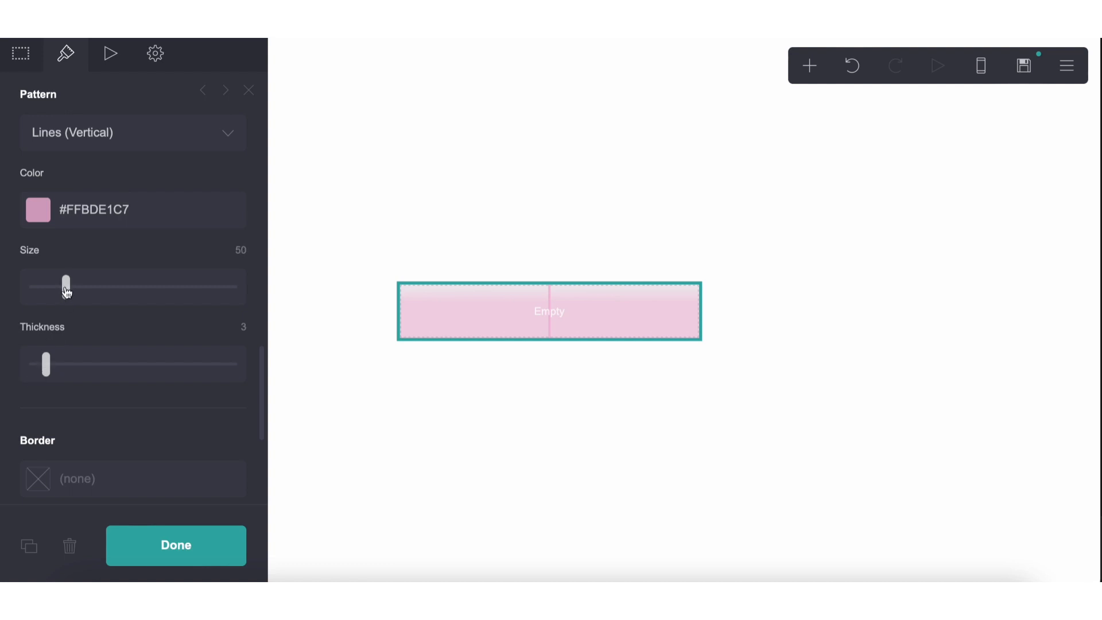
- Set the line pattern's size to 2 and its thickness to 5
left_click_drag(66, 290, 43, 290)
left_click_drag(48, 363, 61, 363)
left_click_drag(44, 296, 36, 298)
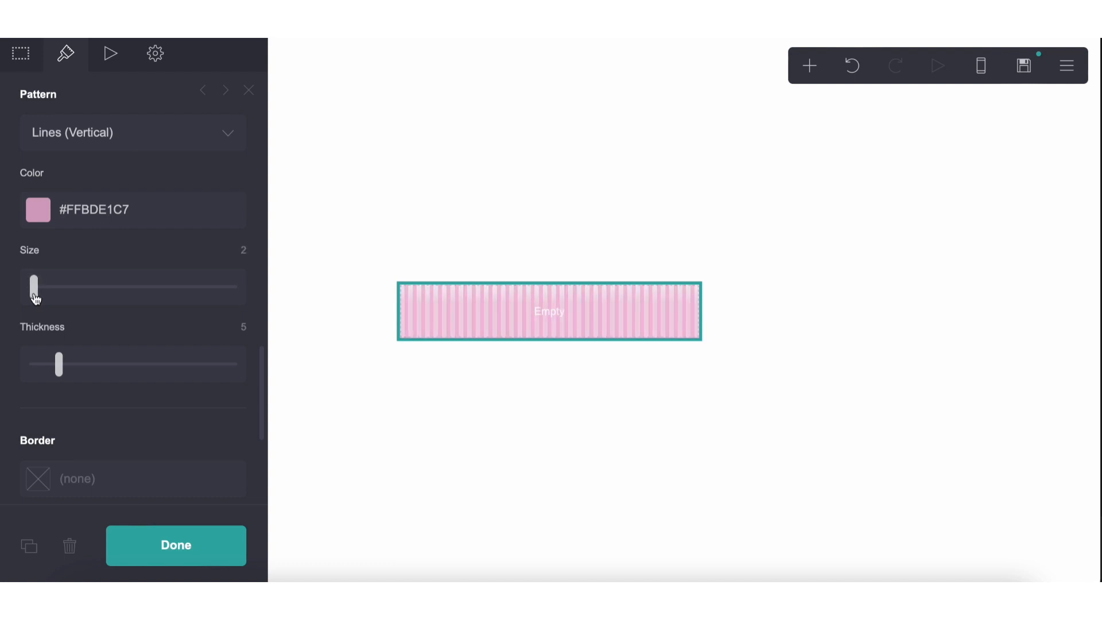
- Lower the opacity of the line pattern's color to #FFBDE185 and close the container settings
left_click(93, 221)
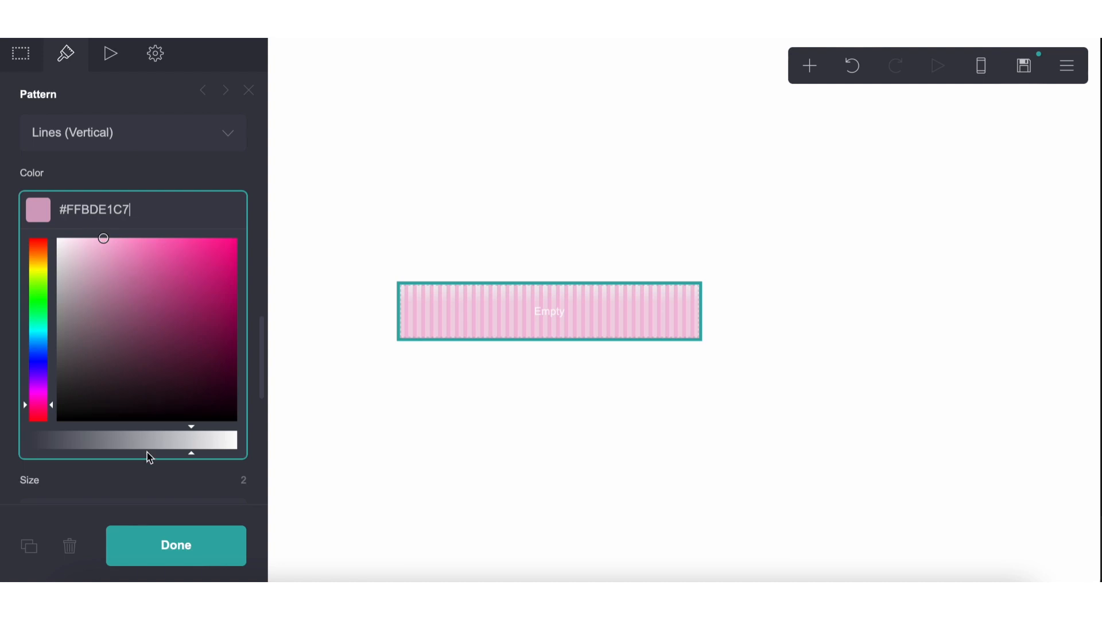
left_click_drag(148, 455, 134, 444)
left_click(454, 464)
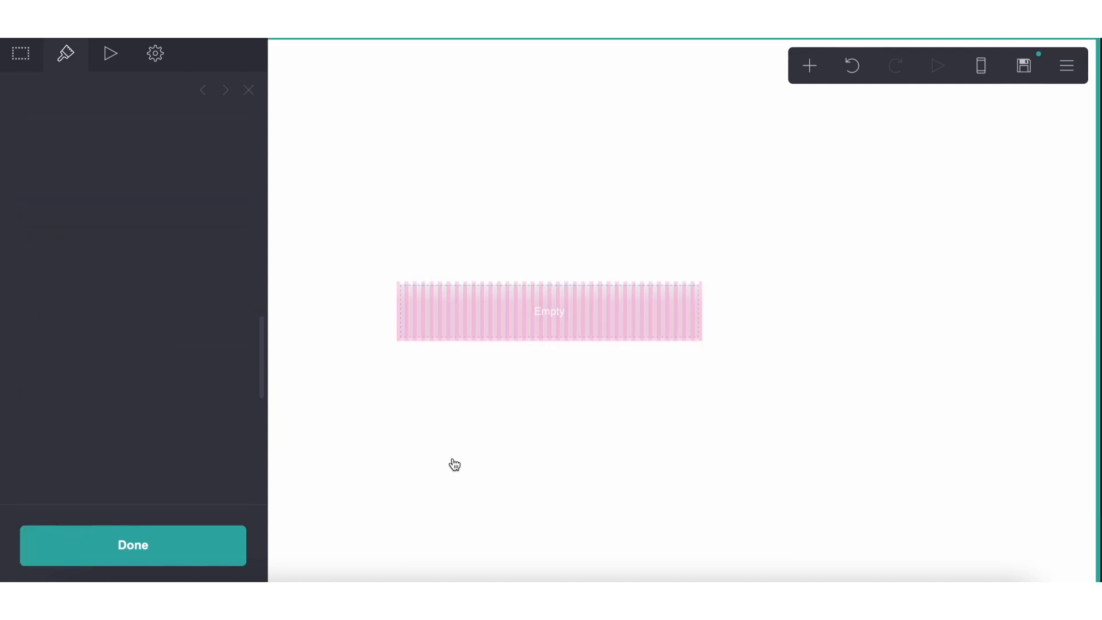
- Select the striped container and copy its pattern color code
left_click(470, 303)
scroll(109, 401, "down", 4)
scroll(109, 401, "down", 5)
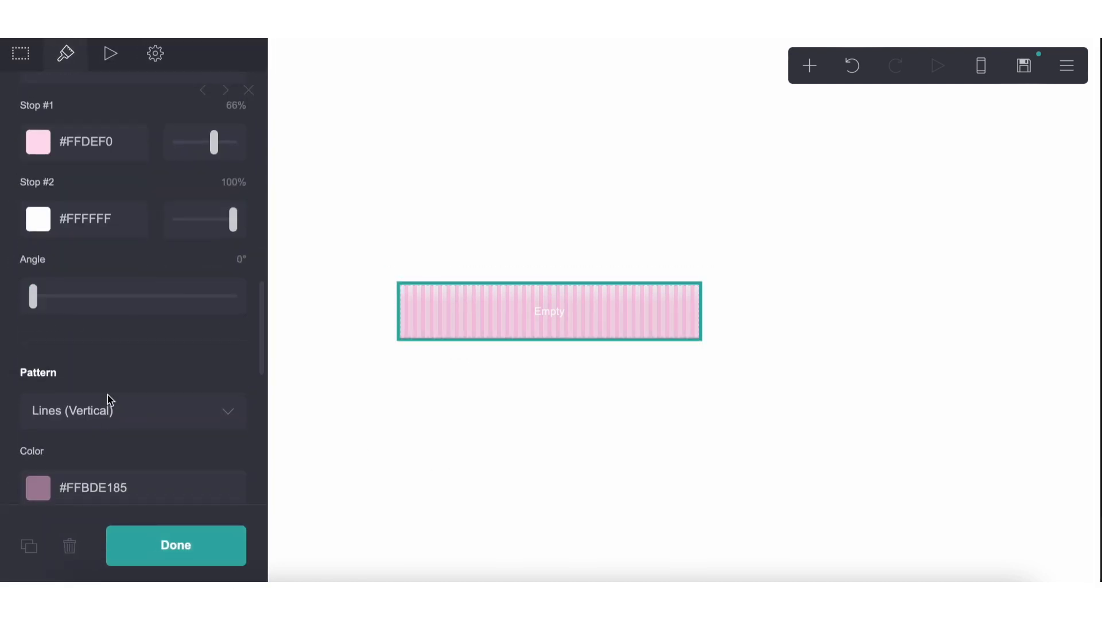
left_click_drag(112, 467, 50, 462)
key("super+c")
scroll(137, 335, "down", 7)
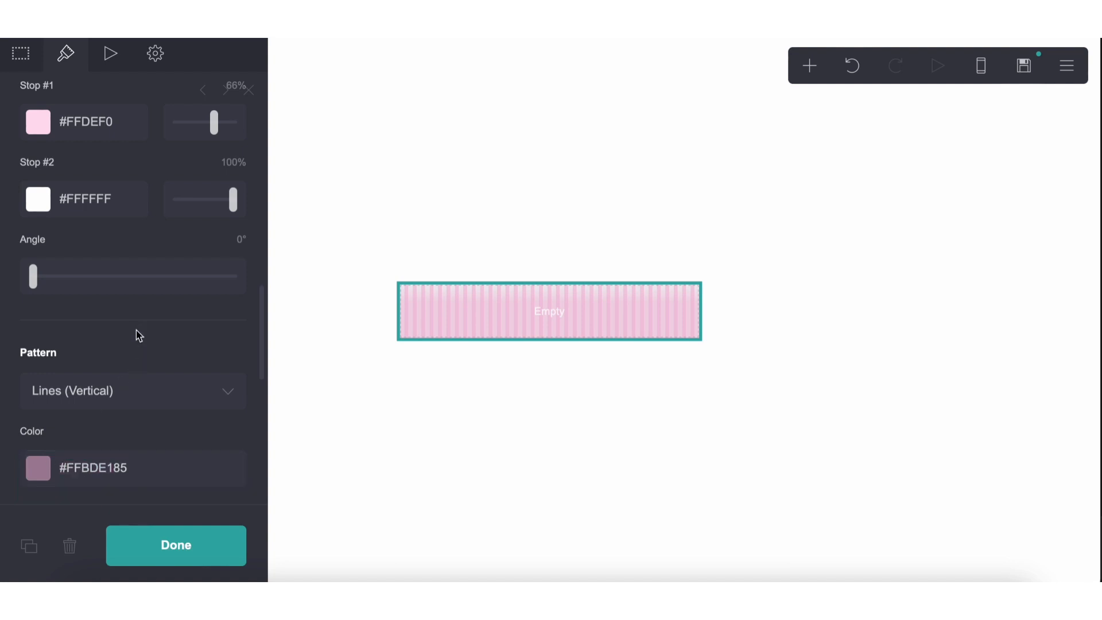
- Paste the copied pattern color as the container's border color and close its settings
left_click(123, 339)
type("#")
left_click(455, 457)
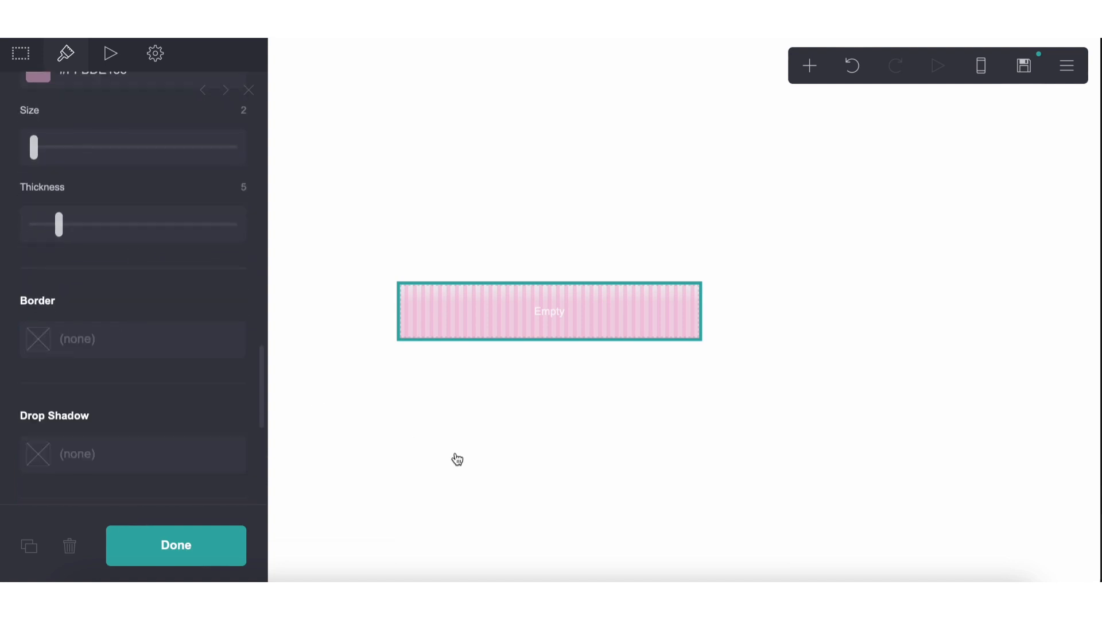
left_click(430, 329)
scroll(140, 428, "down", 15)
left_click(104, 235)
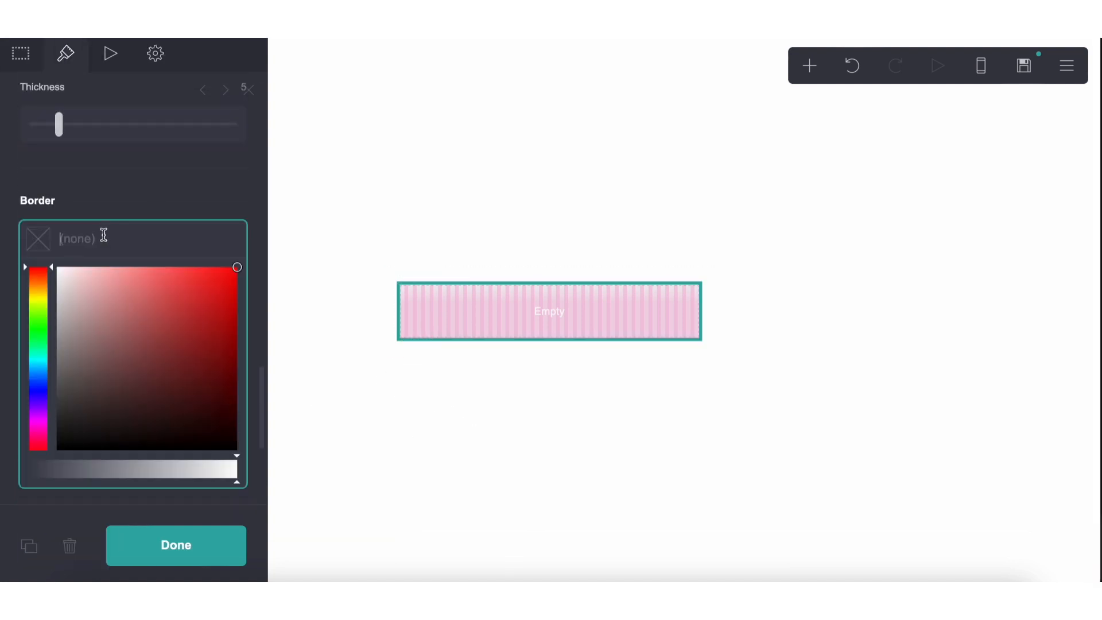
key("super+v")
left_click(367, 457)
left_click(369, 461)
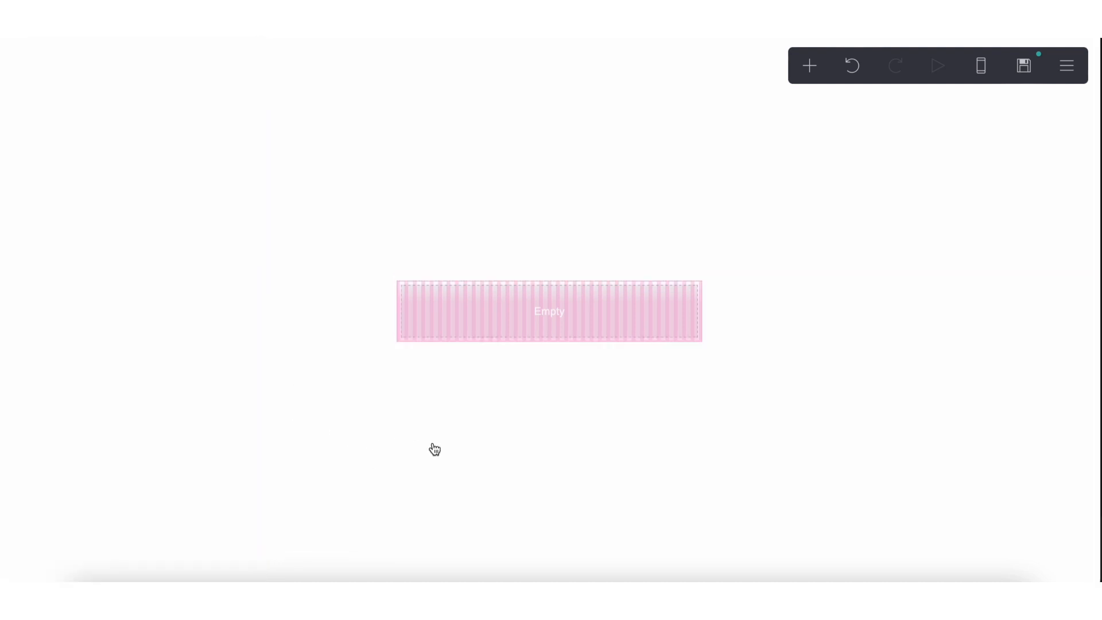
- Add an image element inside the striped container and upload 3b48dfdc.gif from Downloads
left_click(810, 66)
left_click(616, 160)
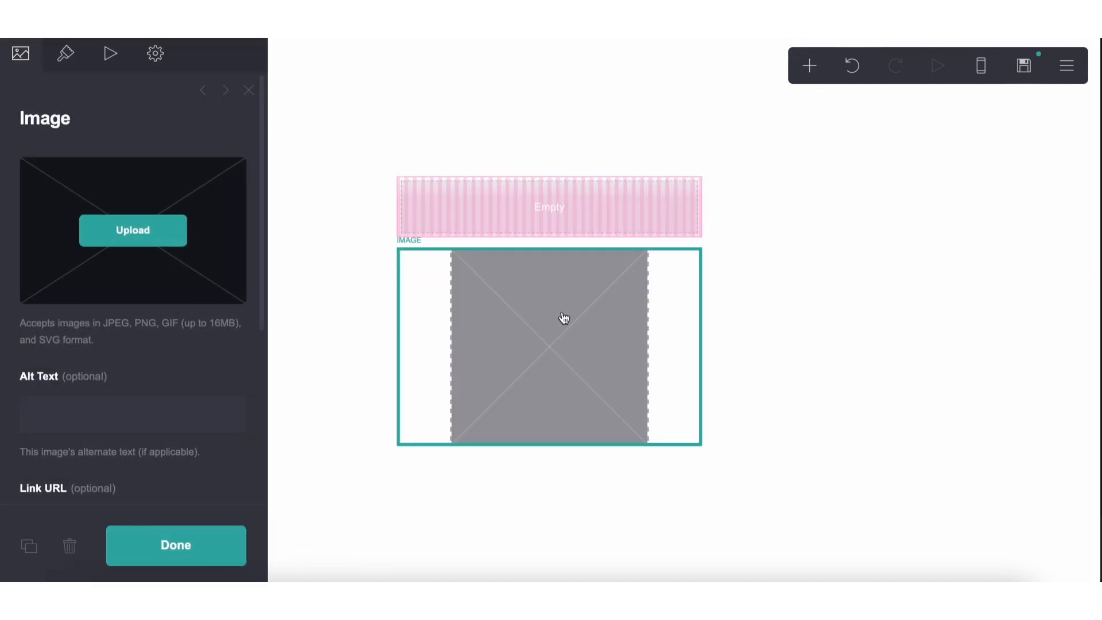
left_click(151, 240)
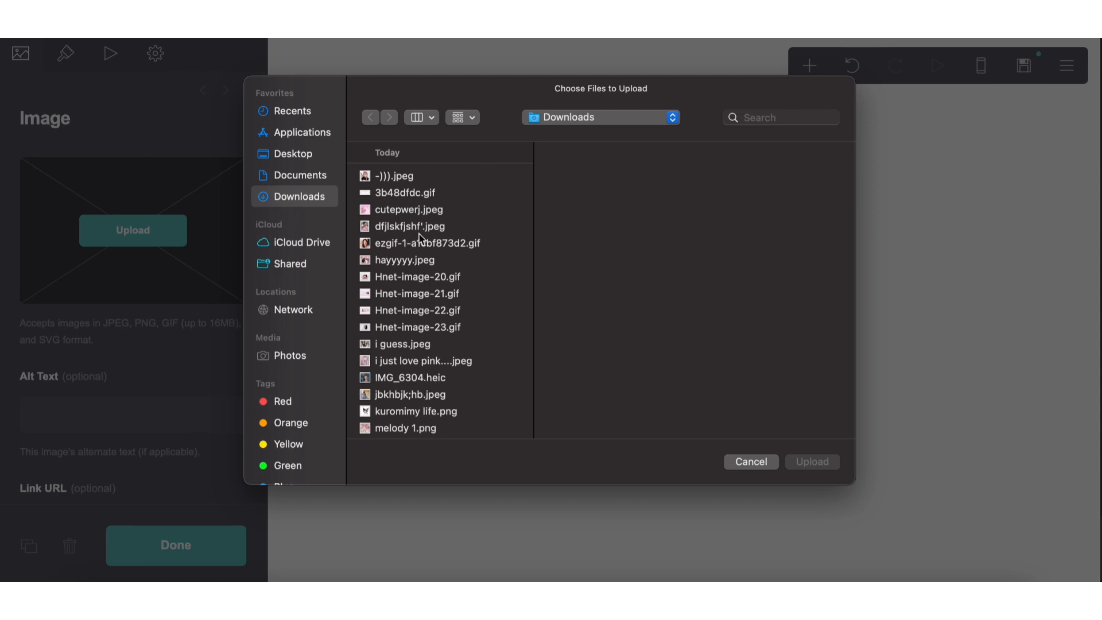
left_click(421, 337)
key("Down")
key("Down")
key("Down")
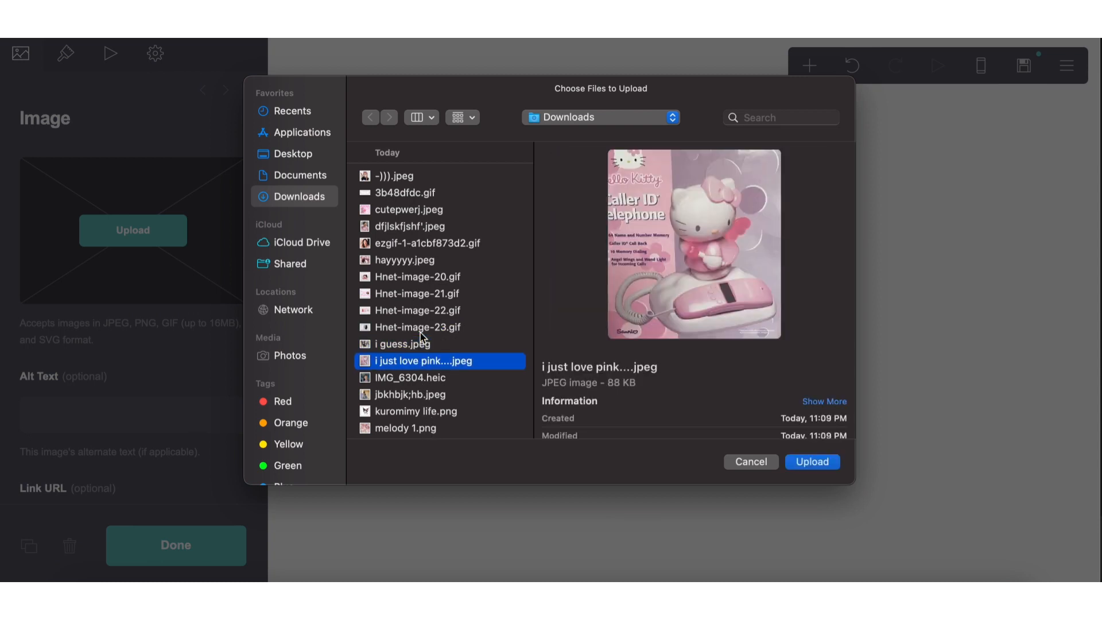
key("Down")
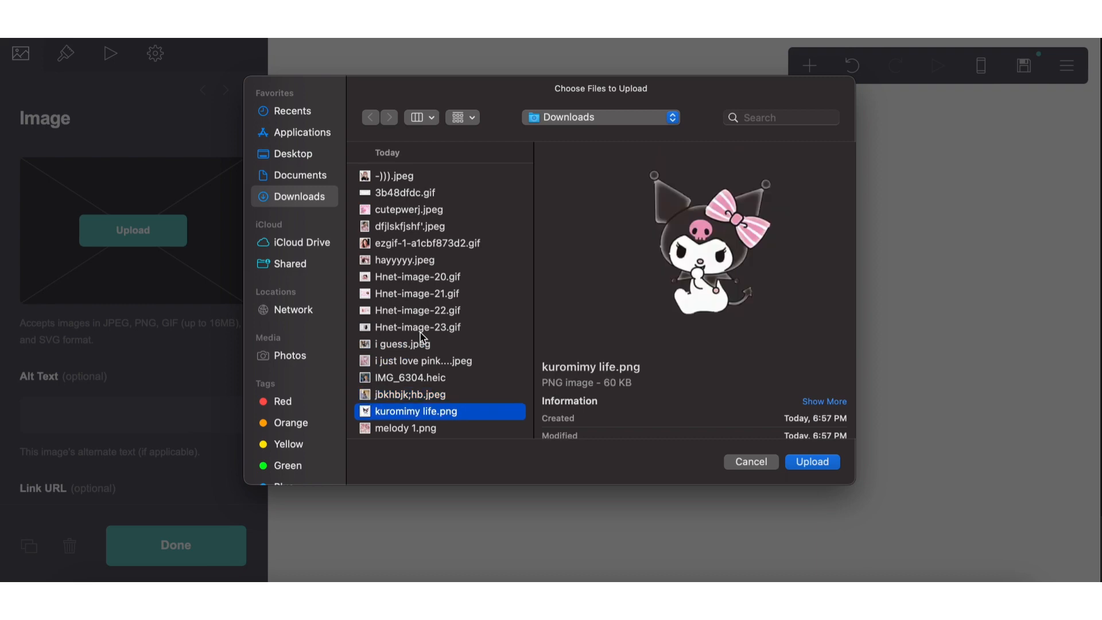
left_click(431, 191)
left_click(809, 462)
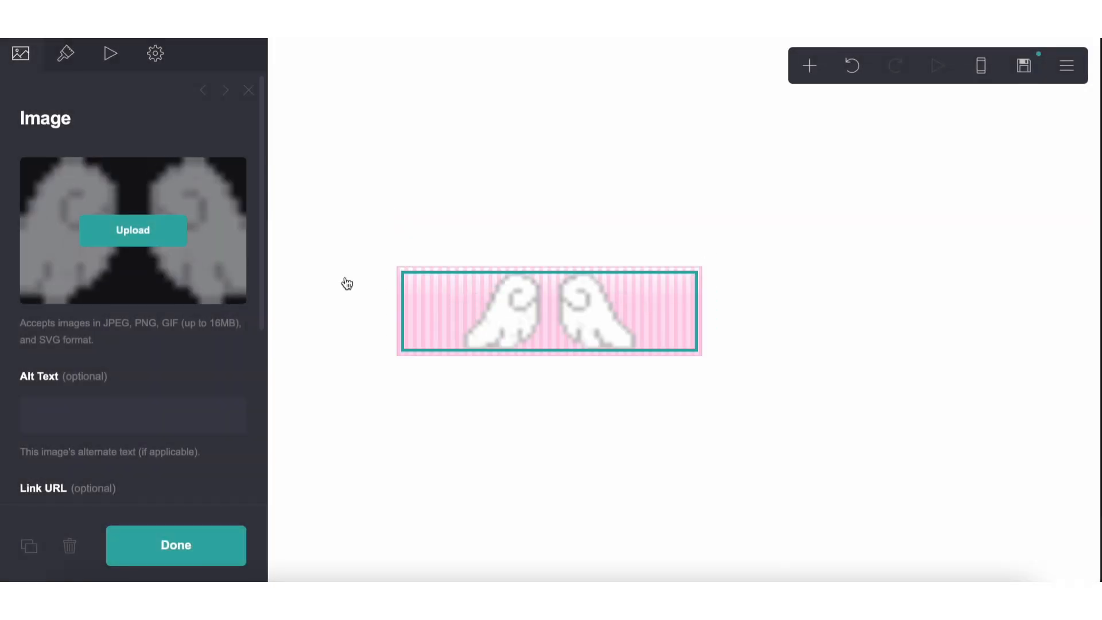
- Reduce the wings image's width to 3.125
left_click(65, 53)
left_click_drag(54, 221, 39, 227)
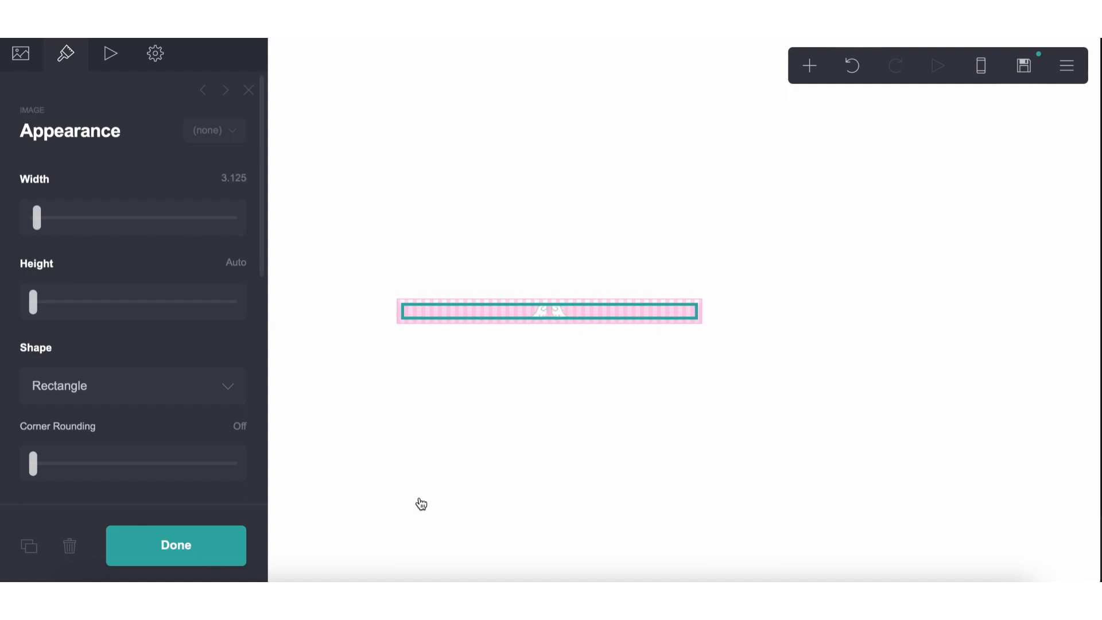
left_click(421, 503)
left_click(595, 300)
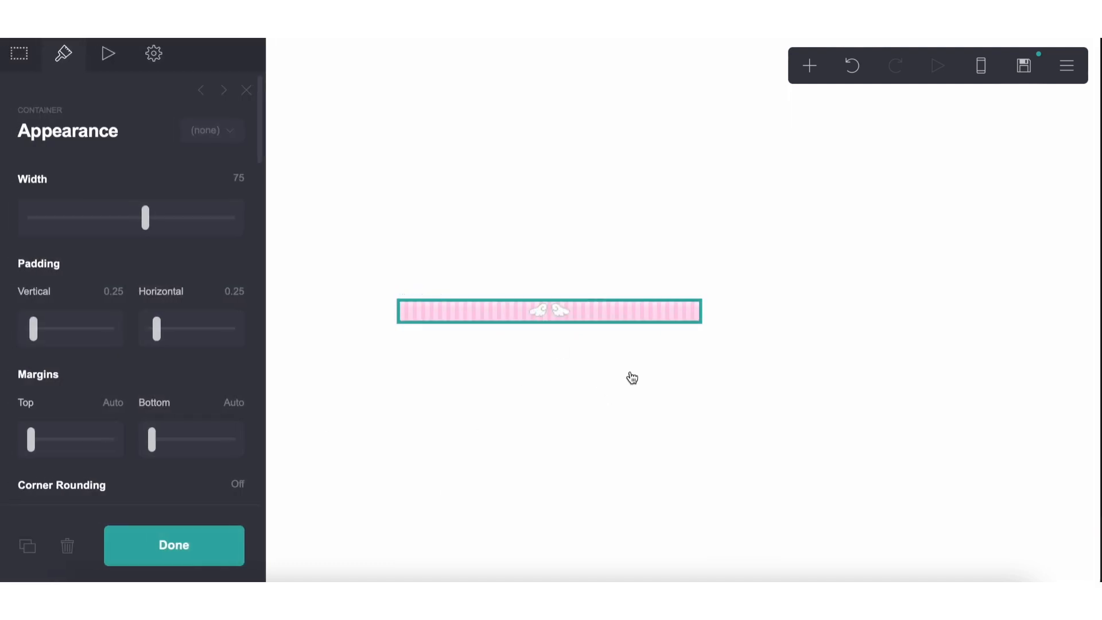
left_click(632, 377)
- Reduce the spacing between the page's content elements to its minimum in the page settings
left_click(1067, 65)
left_click(954, 239)
scroll(208, 336, "down", 3)
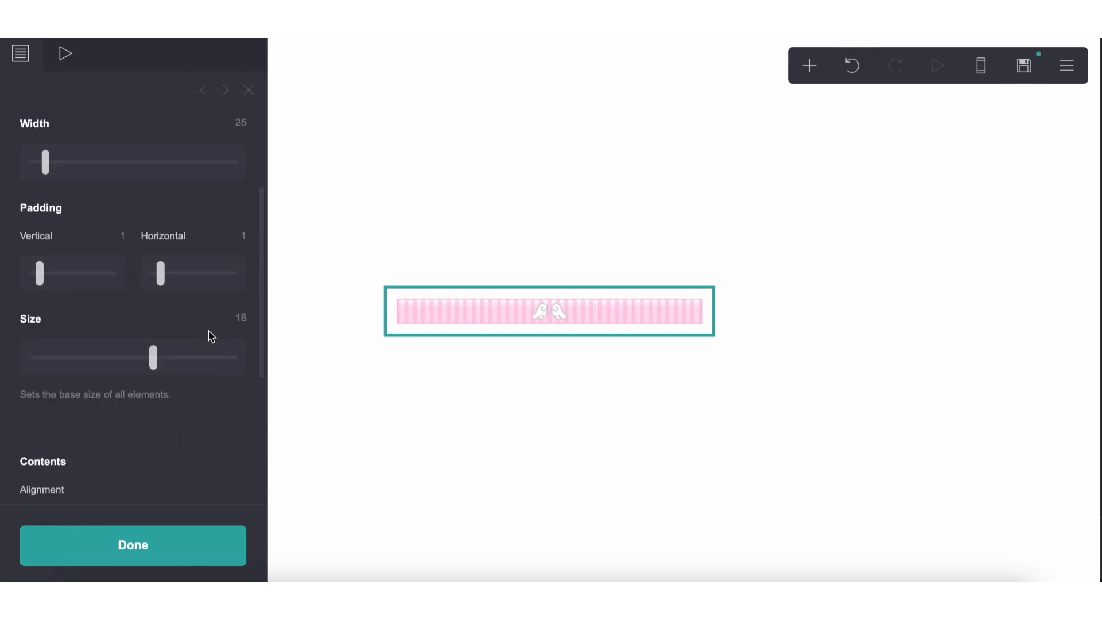
scroll(209, 336, "down", 5)
left_click_drag(57, 338, 5, 324)
left_click(522, 462)
- Add a text element and place it directly above the striped container
left_click(809, 65)
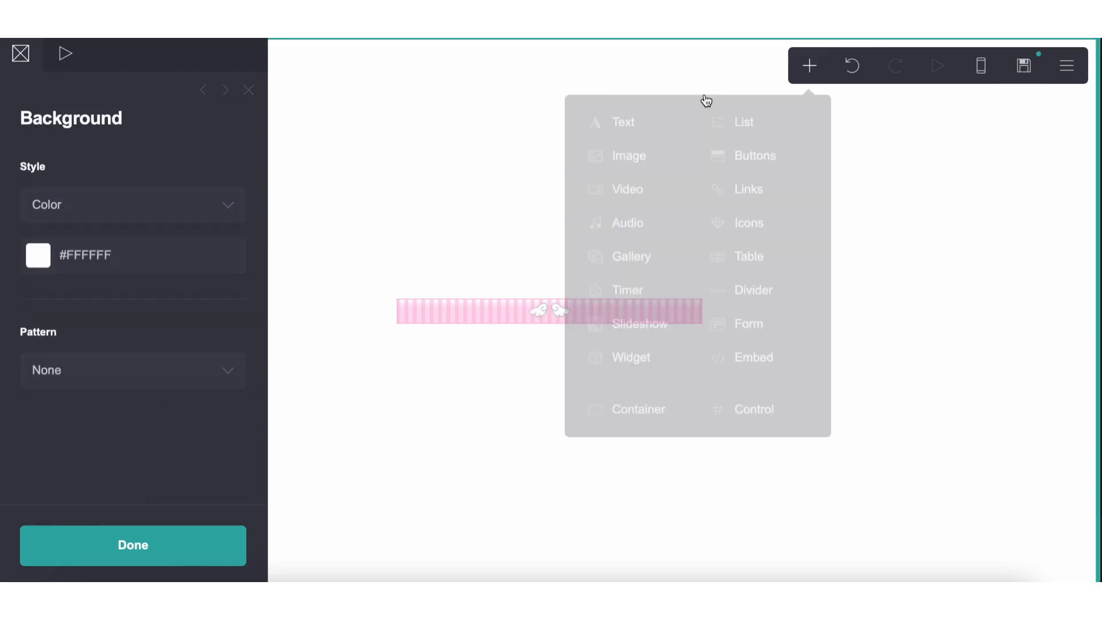
left_click(612, 132)
left_click_drag(557, 328, 555, 293)
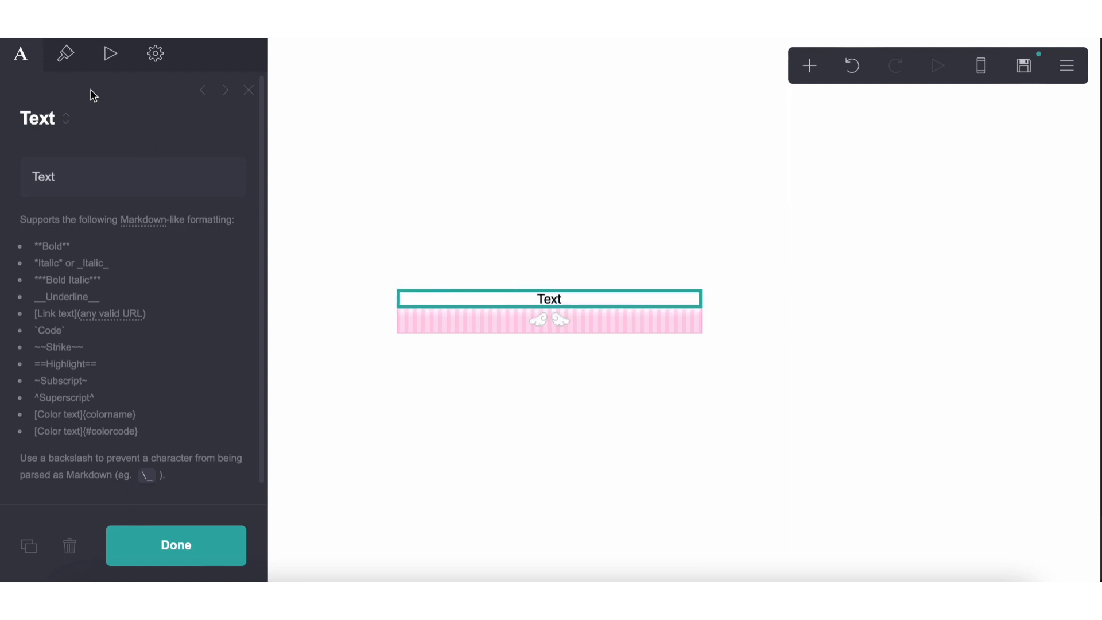
- Set the text's font to Times New Roman and its color to #FFFFFF
left_click(65, 55)
left_click(141, 294)
type("ti")
key("Return")
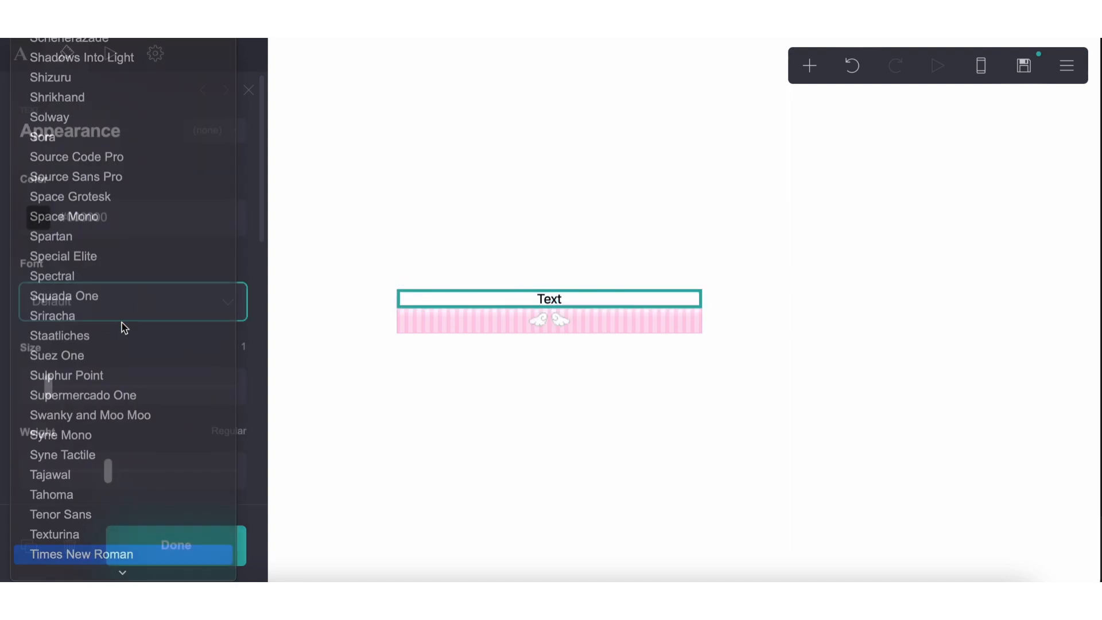
left_click(88, 224)
left_click_drag(70, 277, 54, 178)
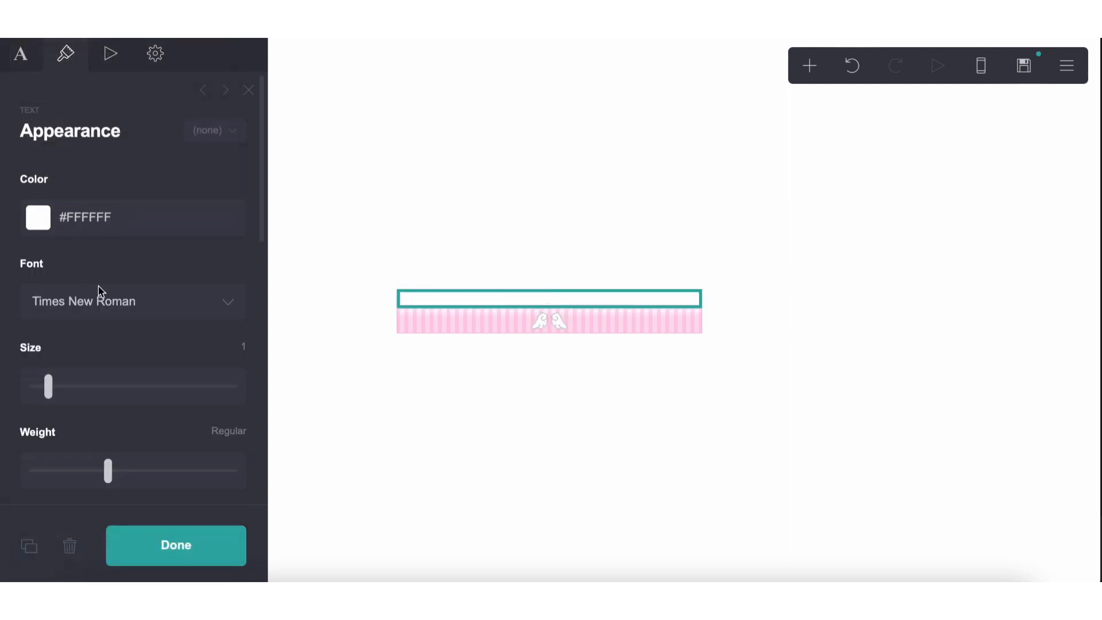
- Give the text a drop shadow in the copied pink color #FFBDE1
scroll(131, 327, "down", 10)
left_click(123, 333)
type("#FFBDE1")
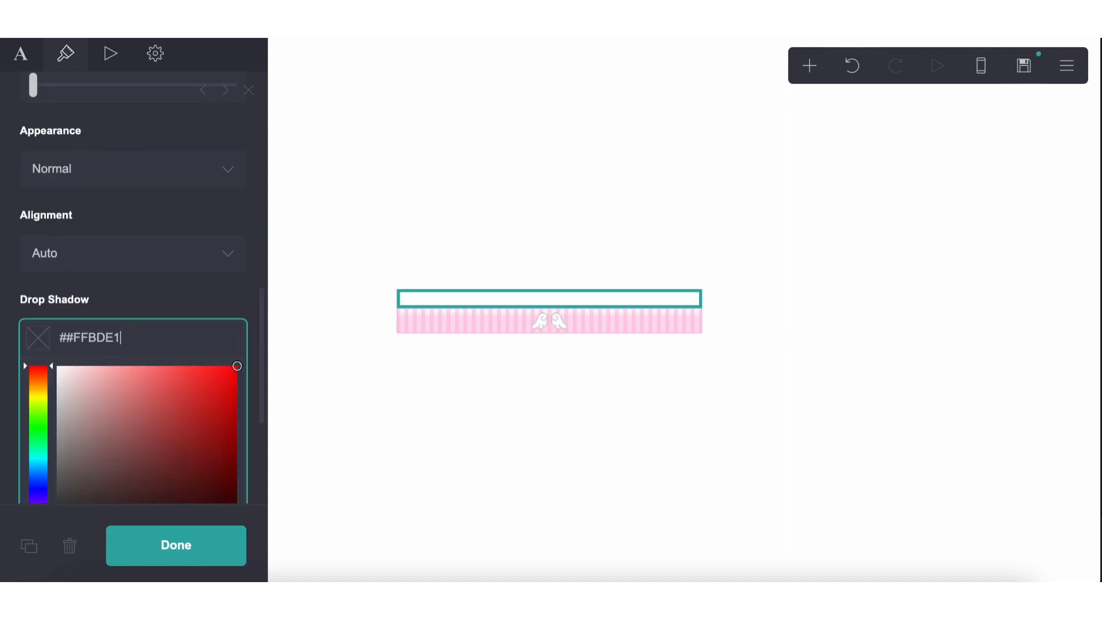
left_click_drag(125, 339, 3, 334)
key("super+v")
left_click(89, 317)
- Set the text's drop shadow distance to 0 and its blur to 0.125
scroll(91, 324, "down", 3)
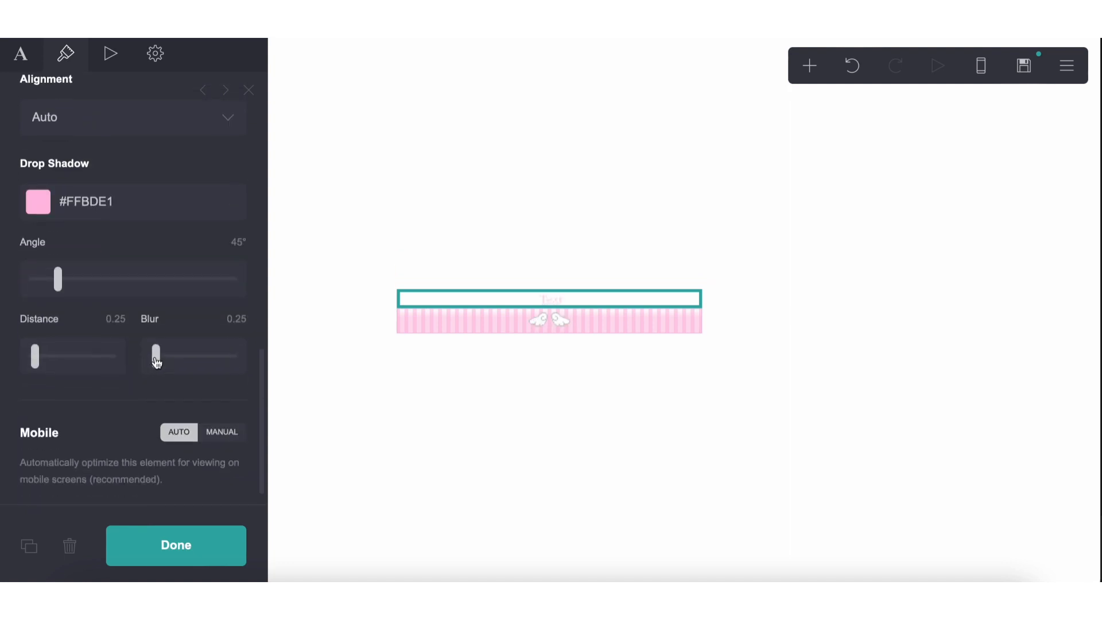
left_click_drag(156, 361, 107, 358)
left_click_drag(38, 364, 32, 364)
left_click_drag(156, 363, 157, 364)
- Set the text's size to 2.25 and its weight to Semi Bold
scroll(137, 327, "up", 10)
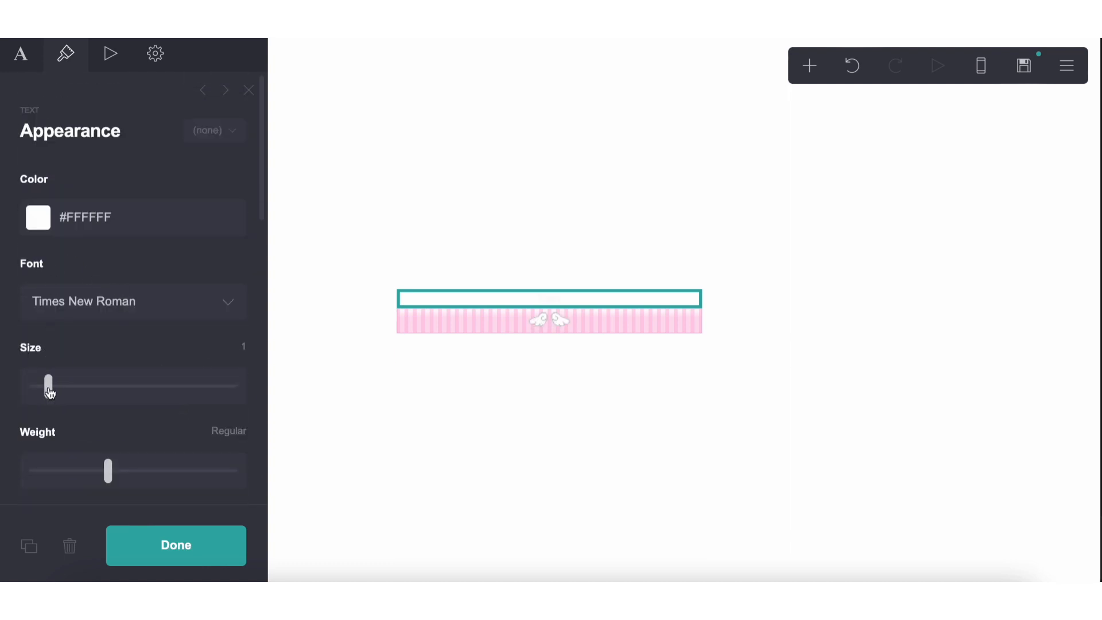
left_click_drag(49, 386, 89, 392)
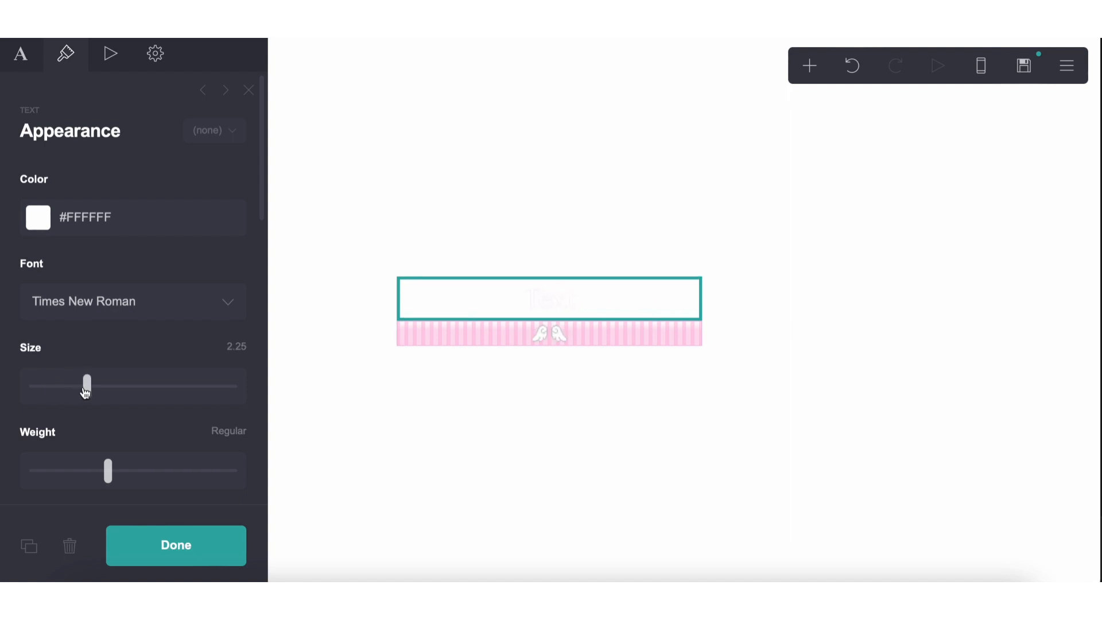
scroll(109, 386, "down", 3)
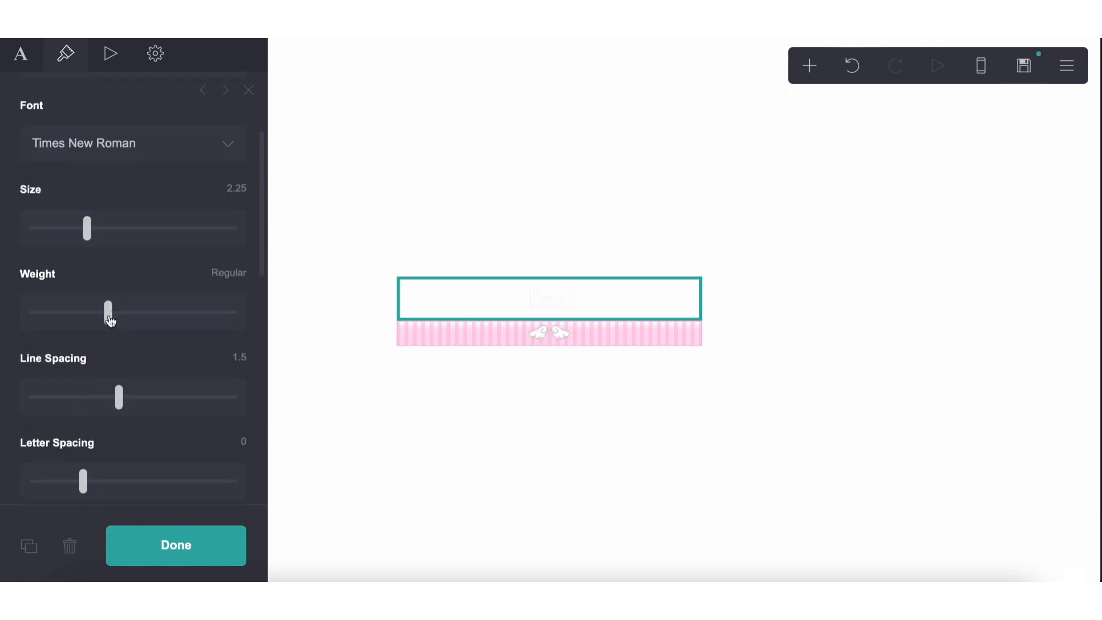
left_click_drag(111, 320, 164, 321)
- Replace the placeholder content of the text element with "I."
left_click(21, 54)
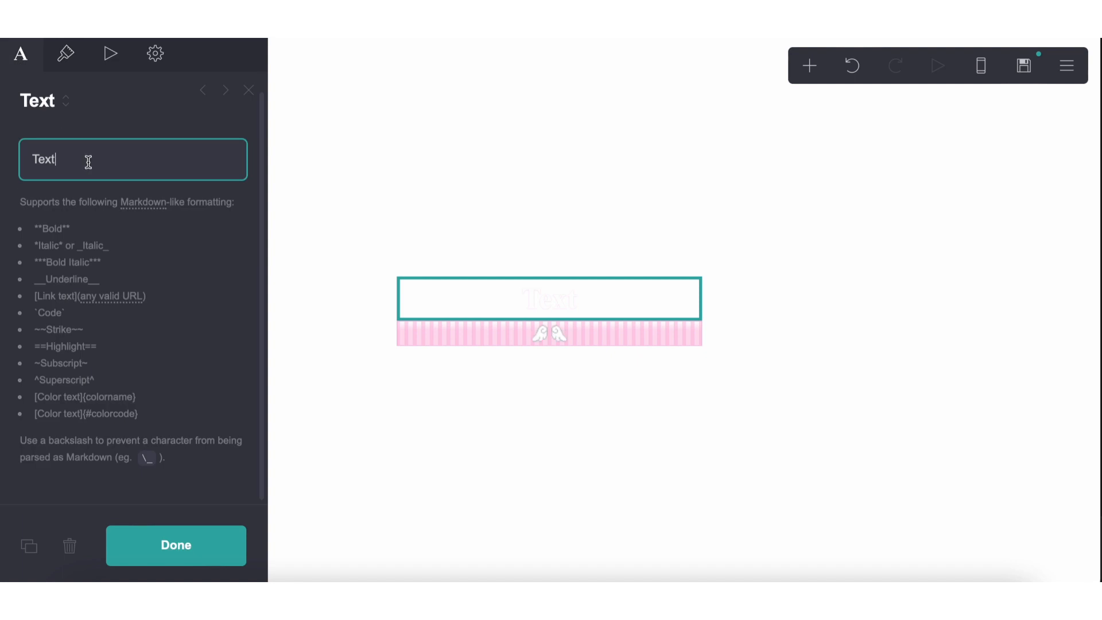
double_click(34, 159)
key("BackSpace")
- Change the text's drop shadow color to the stronger pink #FF008B and close the color picker
left_click(76, 53)
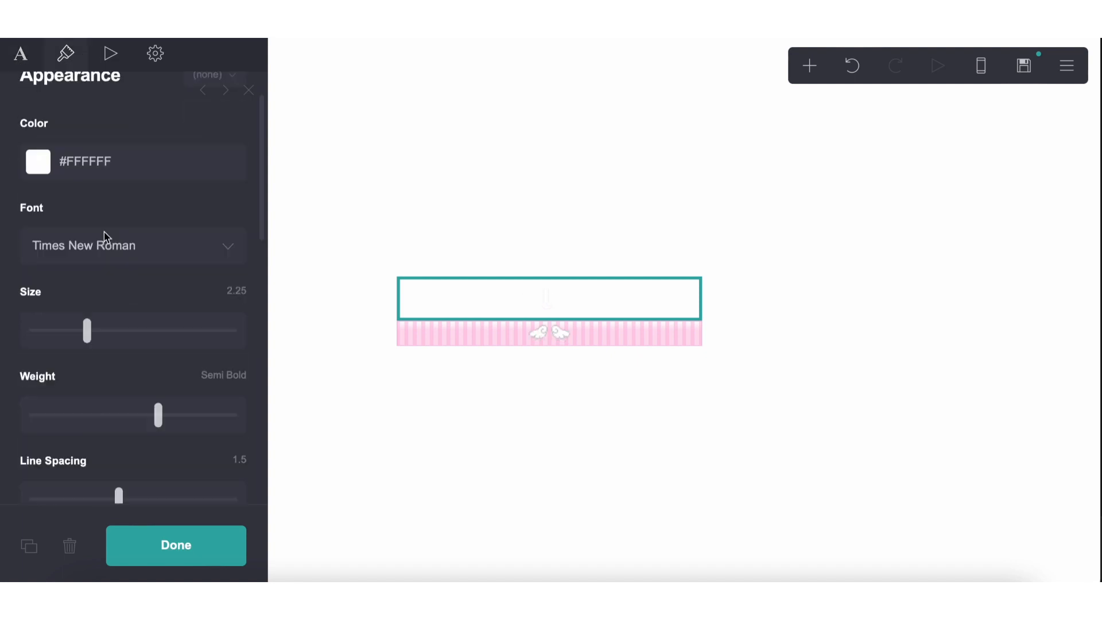
scroll(104, 232, "down", 5)
left_click(86, 183)
left_click_drag(141, 237, 245, 169)
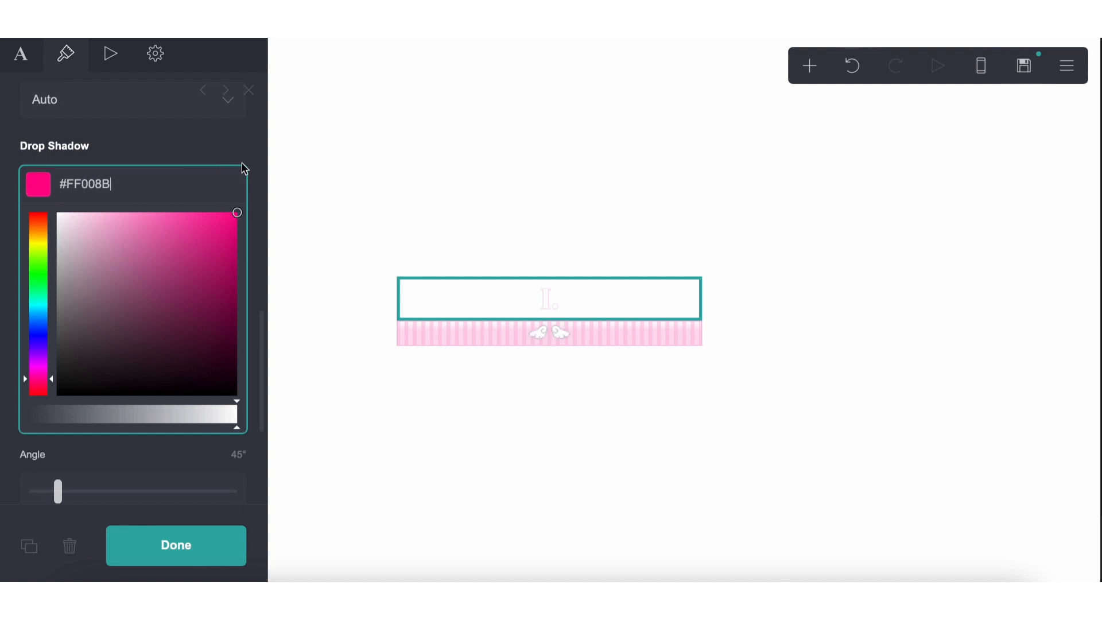
left_click(389, 456)
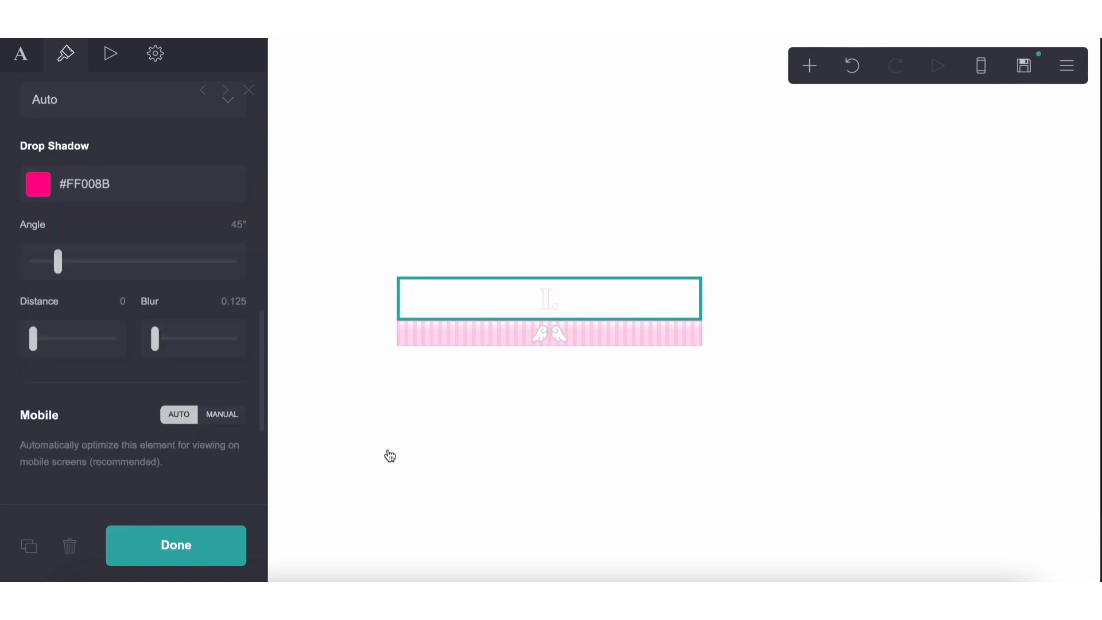
left_click(425, 416)
- Set the text's weight to Bold and its line spacing to 1.125
left_click(570, 302)
scroll(156, 232, "down", 5)
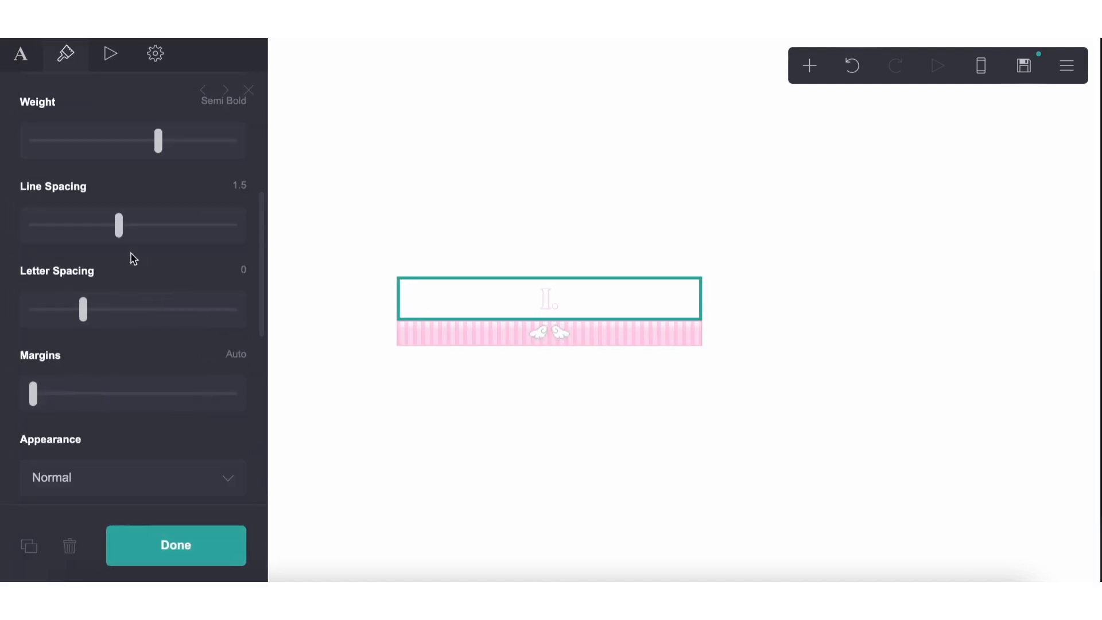
left_click_drag(112, 147, 189, 150)
left_click_drag(132, 223, 80, 224)
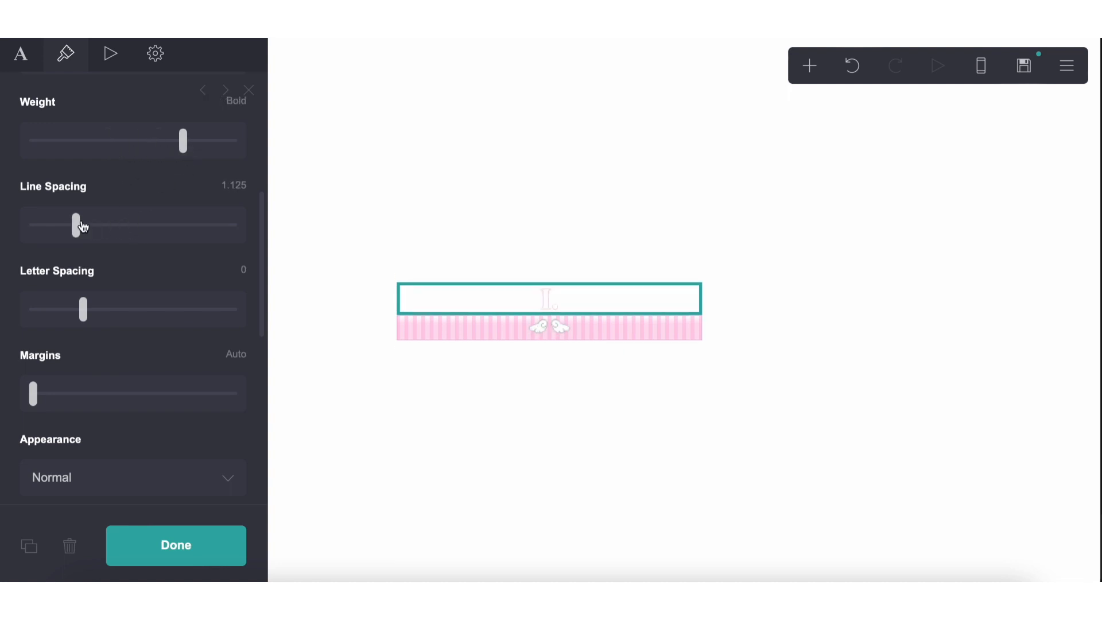
- Copy the ❥ symbol from the lavender template's navigation text to the front of "I." and turn the numeral into the link [I.](#home)
left_click(21, 69)
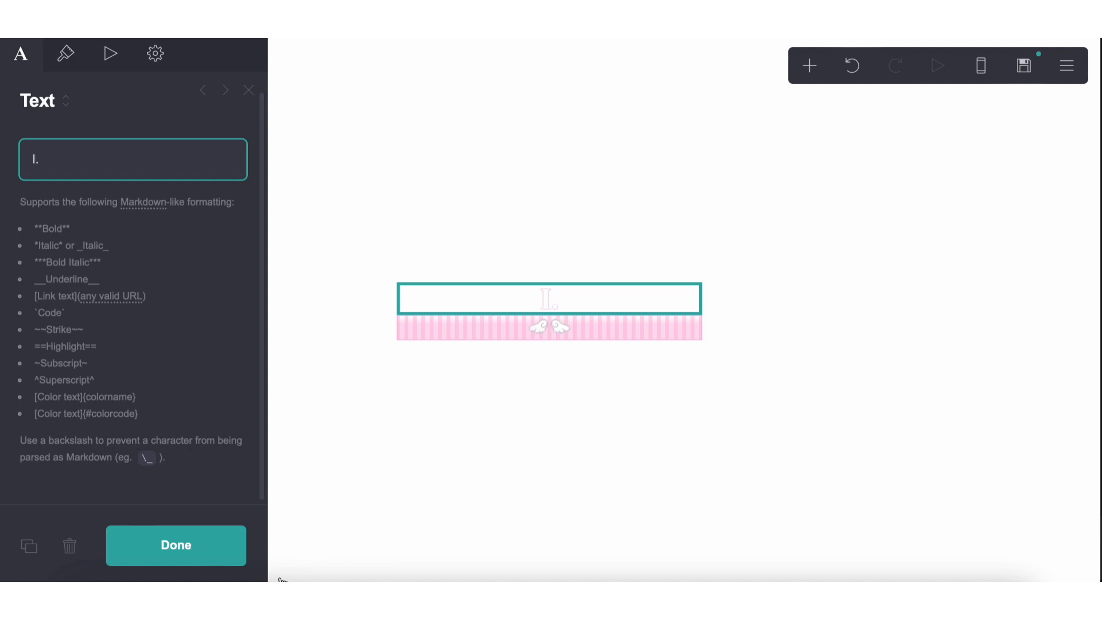
left_click(237, 37)
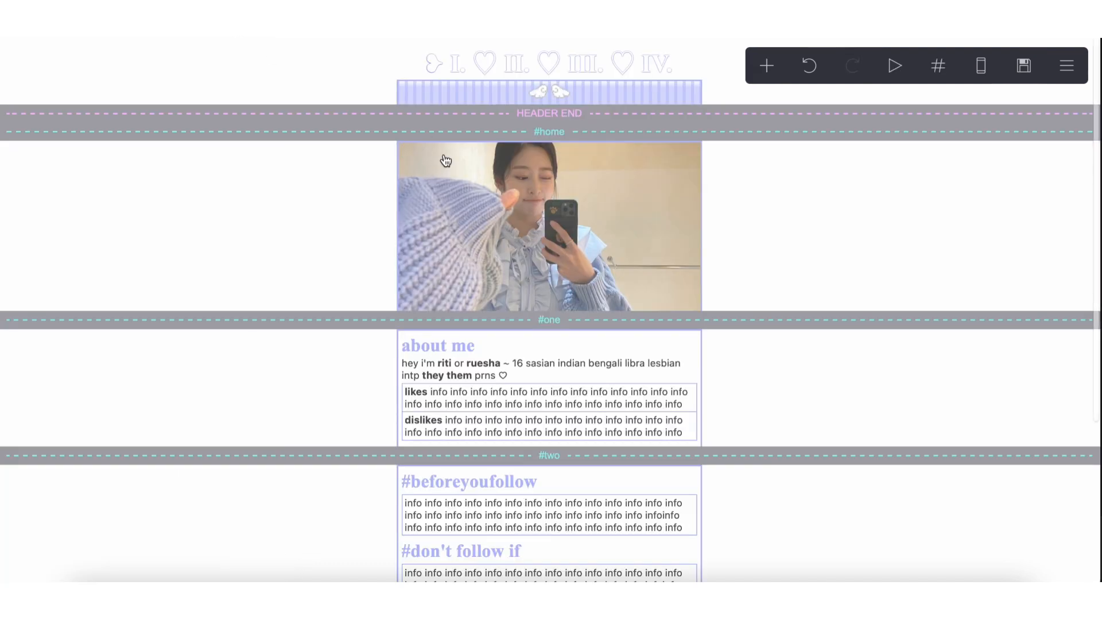
left_click(487, 66)
left_click(21, 54)
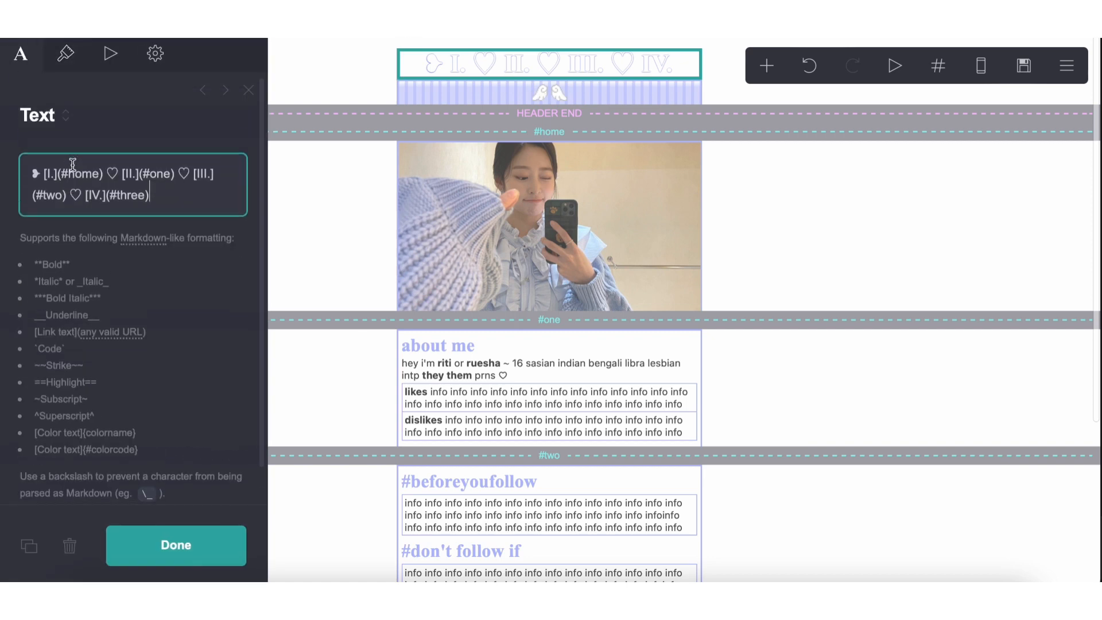
left_click_drag(35, 169, 43, 170)
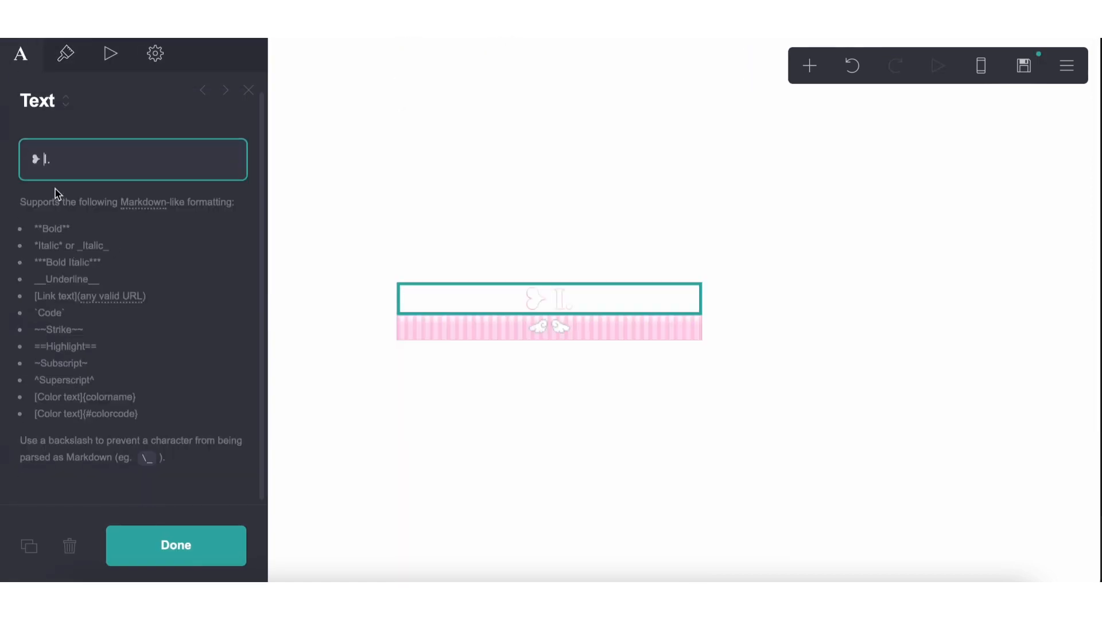
type("[I.](#home)")
- Set the text's link color to #FFFFFF
left_click(66, 61)
left_click(89, 284)
left_click_drag(86, 387, 33, 207)
left_click(115, 255)
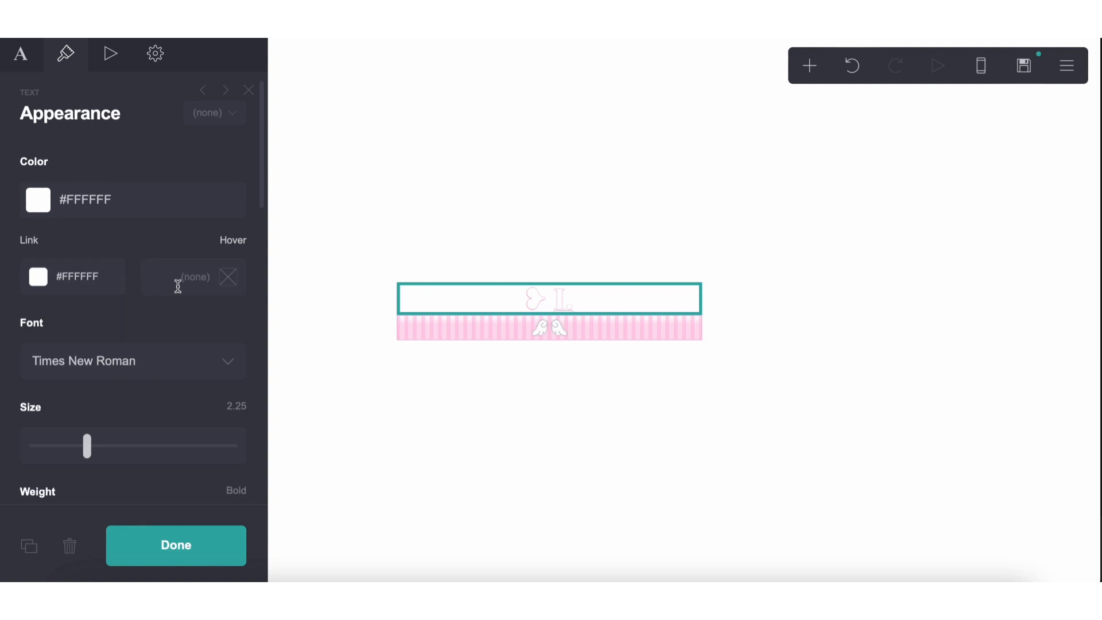
- Copy the text's drop shadow color code, #FF008B
left_click(178, 286)
left_click(168, 253)
scroll(88, 426, "down", 15)
left_click(32, 252)
key("ctrl+c")
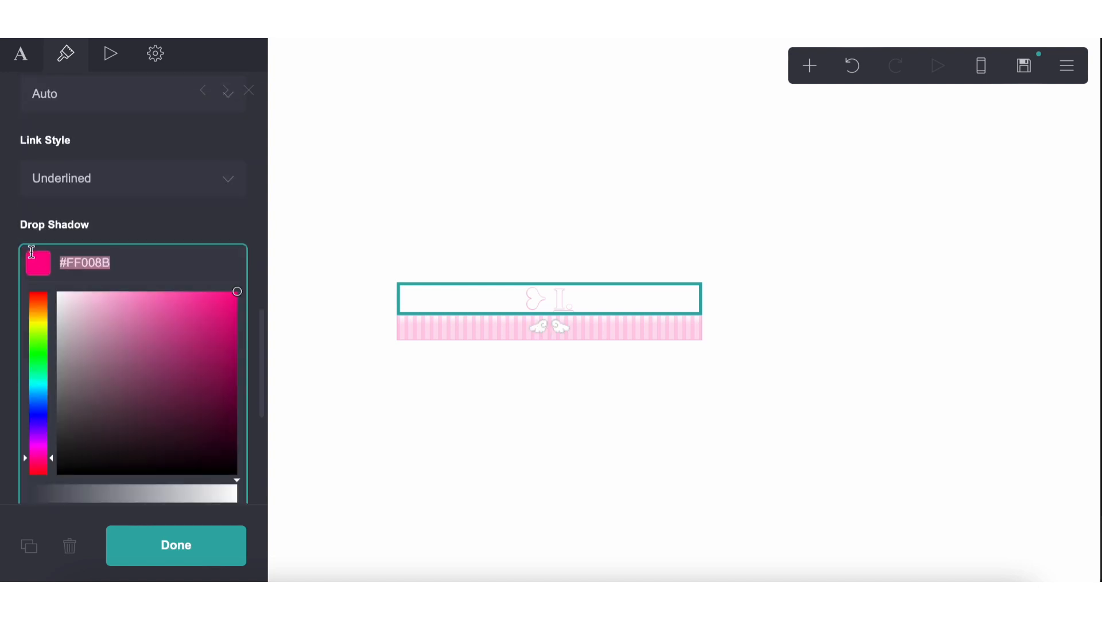
left_click(121, 240)
- Paste the copied color as the link hover color and lighten it to a pale pink near #FFD6EC
scroll(155, 239, "up", 15)
scroll(195, 303, "up", 2)
left_click(198, 304)
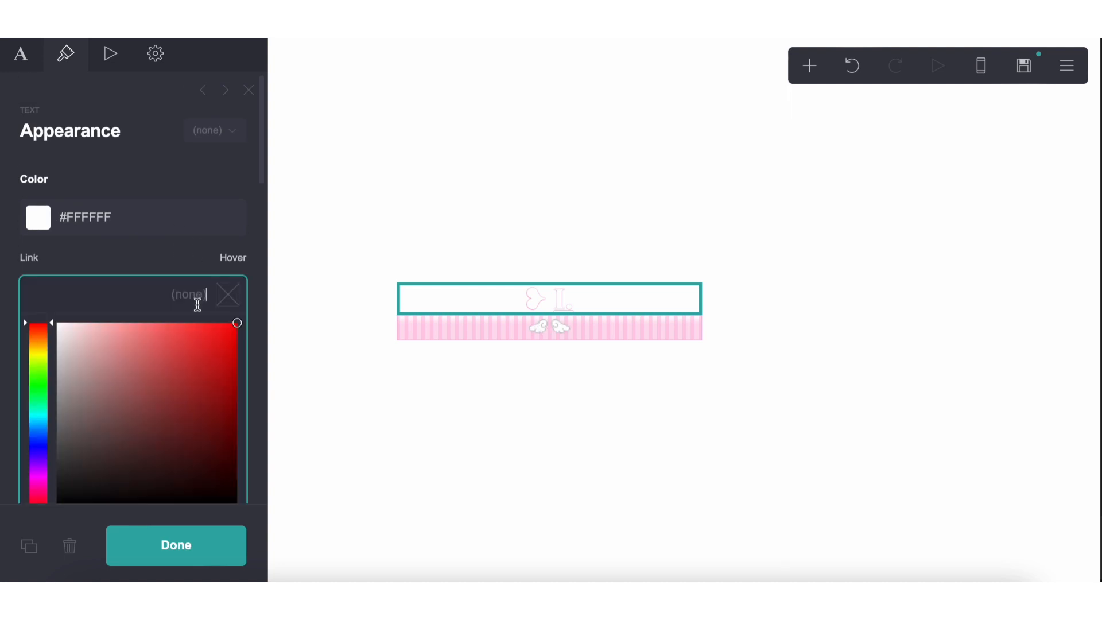
key("ctrl+v")
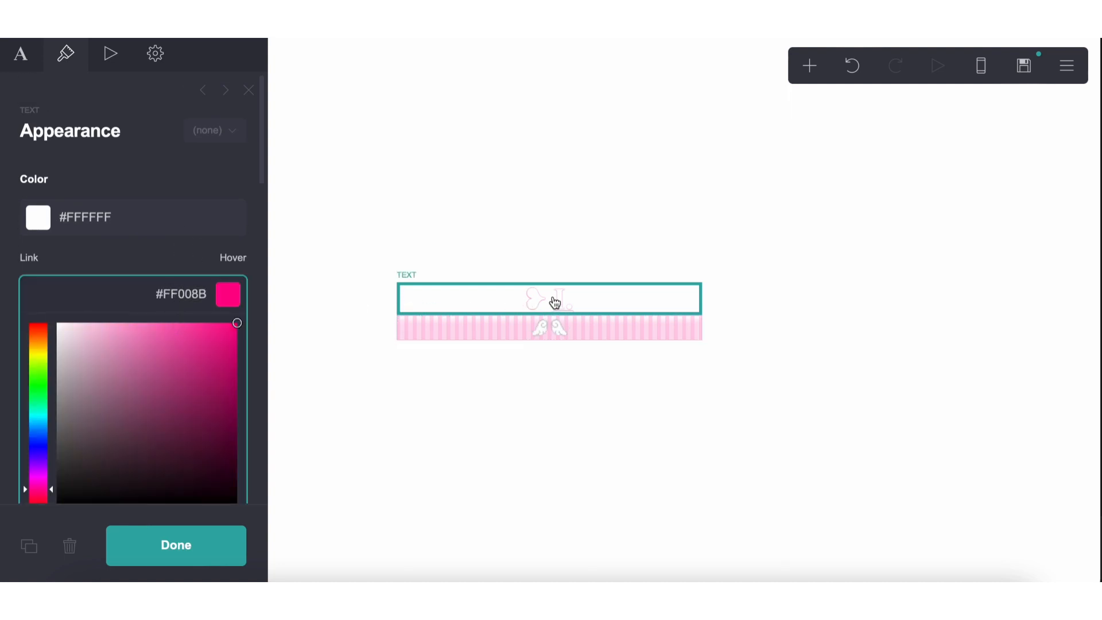
left_click_drag(97, 351, 86, 259)
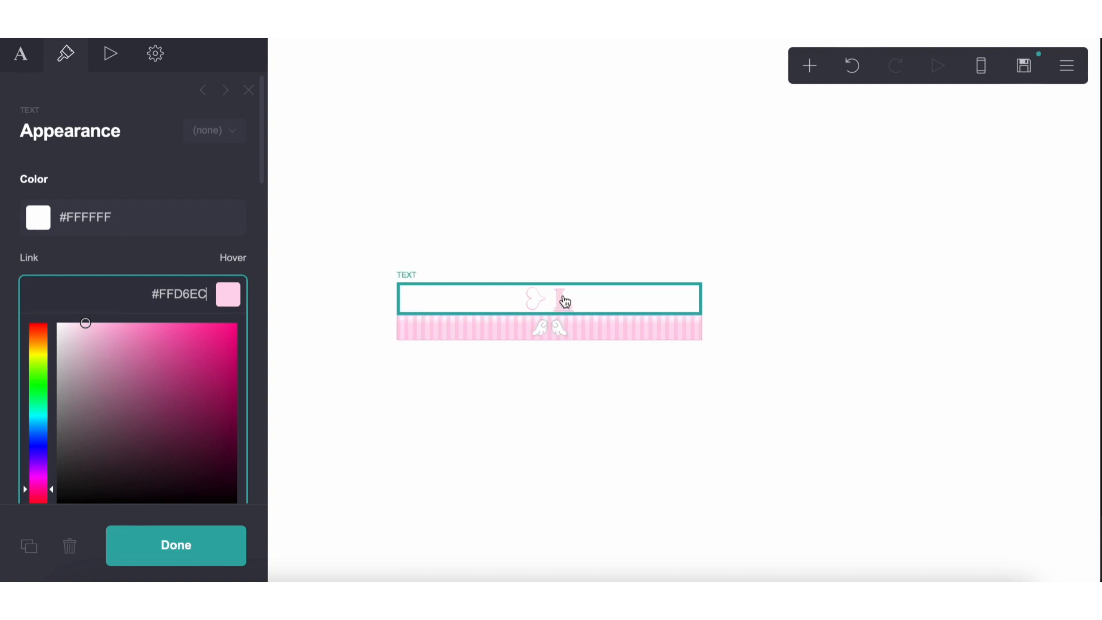
left_click_drag(76, 349, 81, 279)
- Change the text's link style to Plain
scroll(89, 259, "down", 5)
left_click(105, 109)
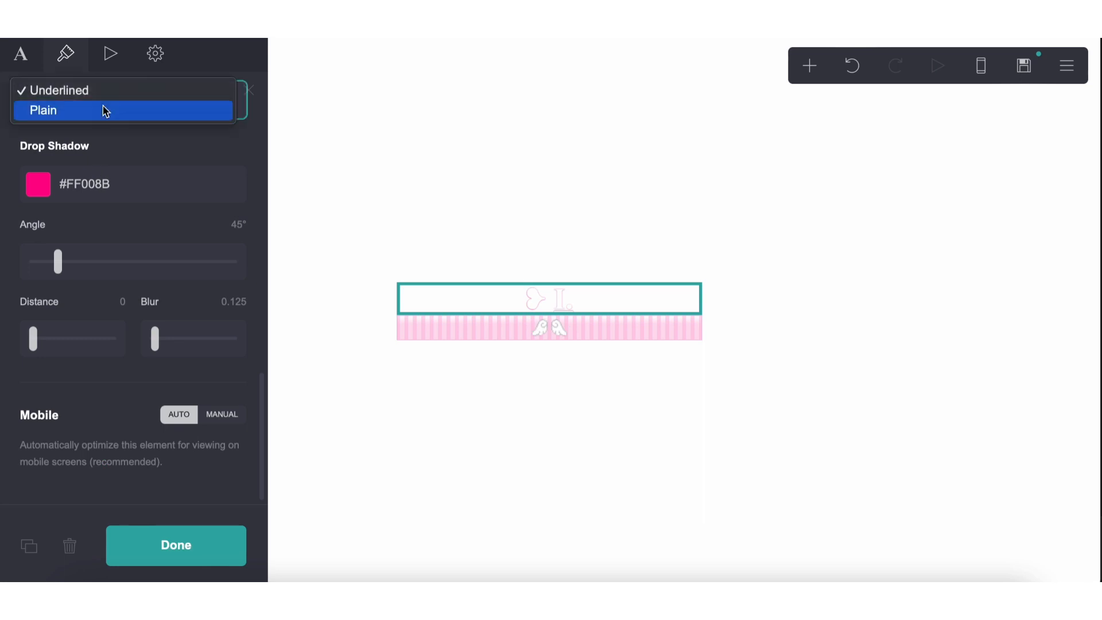
left_click(96, 111)
- Append a ♡ symbol and the link [II.](#one) after the #home link in the navigation text
left_click(23, 50)
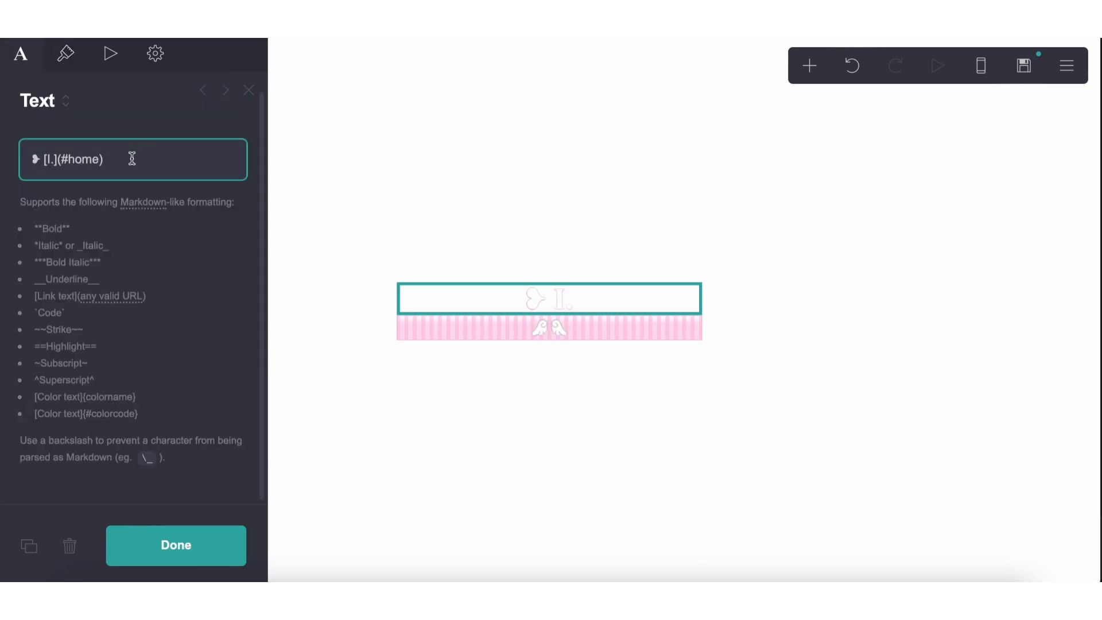
key("ctrl+super+space")
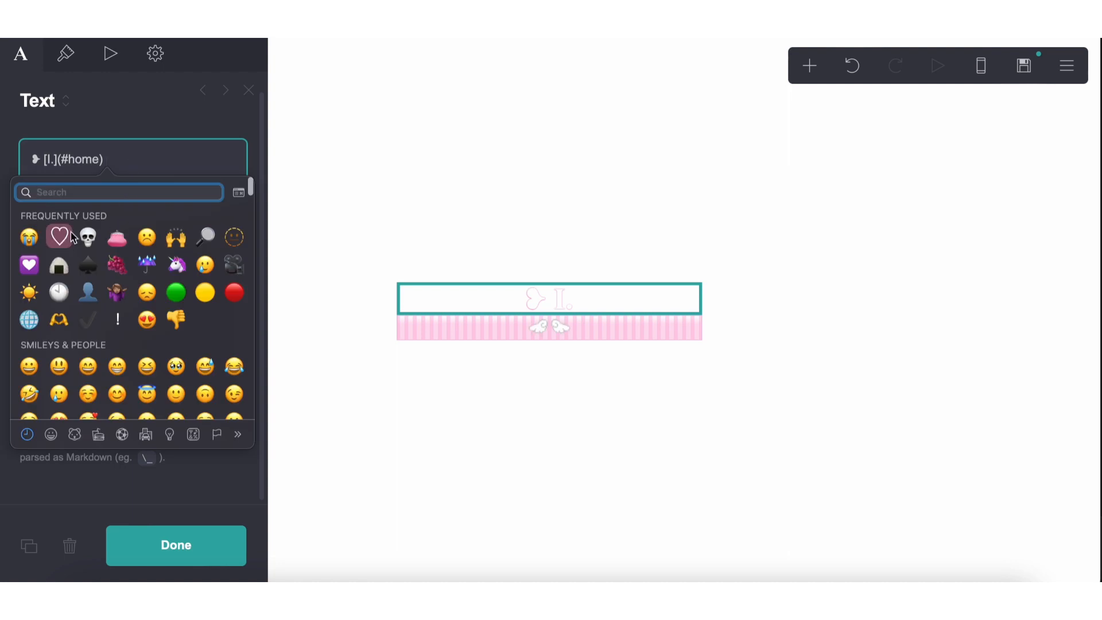
left_click(125, 167)
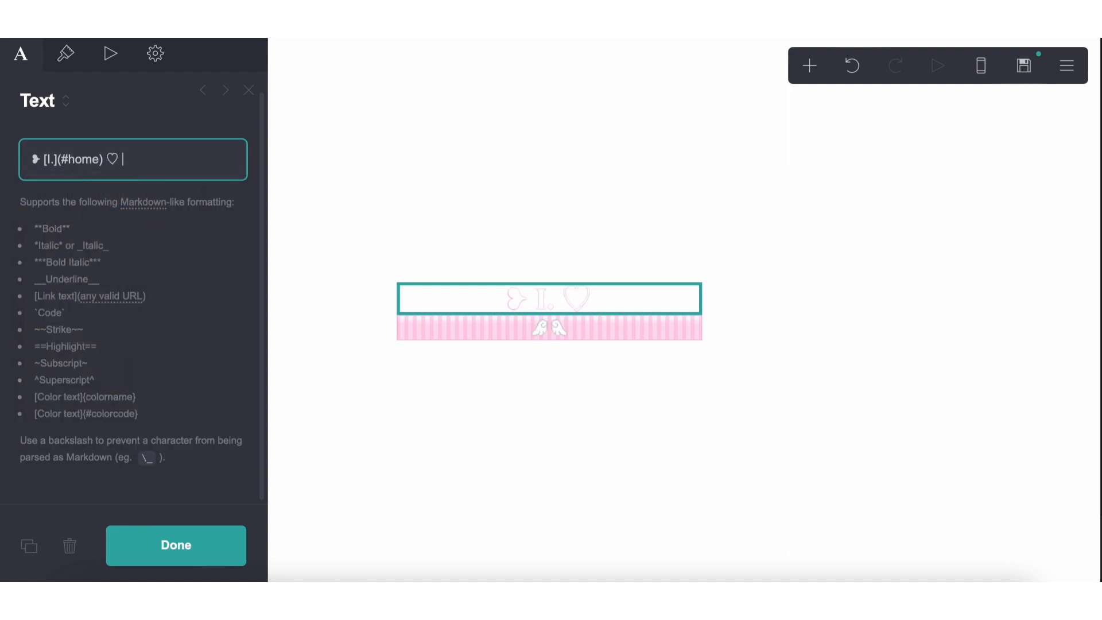
type("[II.")
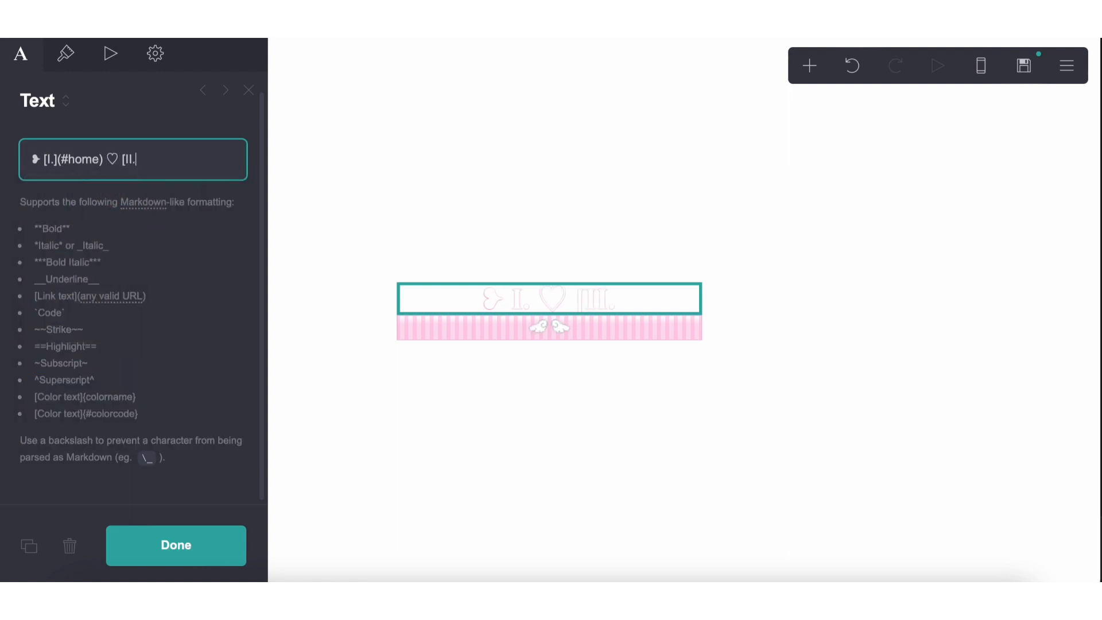
type("](#one)")
type("#FF0088")
key("BackSpace")
key("BackSpace")
key("BackSpace")
key("BackSpace")
key("BackSpace")
key("BackSpace")
key("BackSpace")
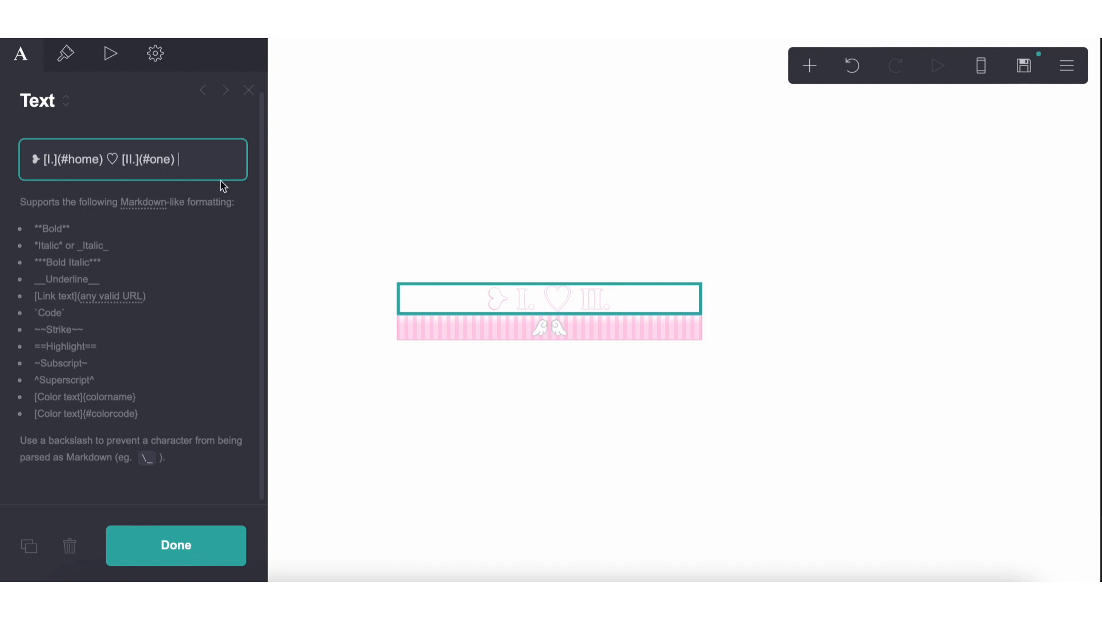
- Copy the ♡ symbol to the end of the navigation text and add the link [III.](#two) behind it
left_click_drag(107, 156, 118, 155)
key("super+c")
left_click(183, 164)
key("super+v")
type("[III.}")
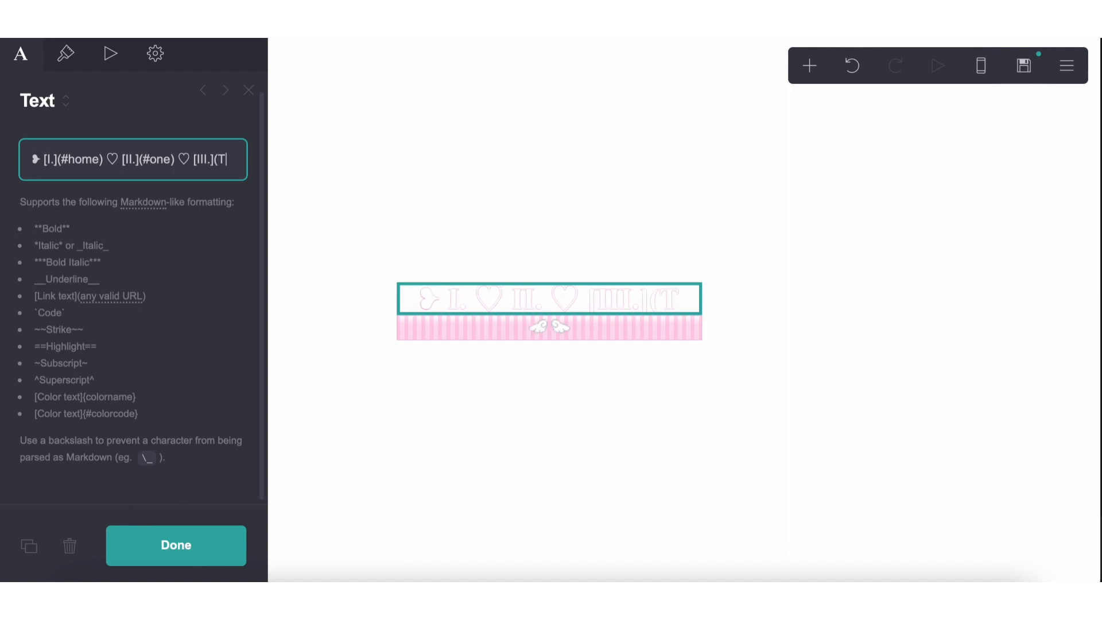
key("BackSpace")
type("](#two)")
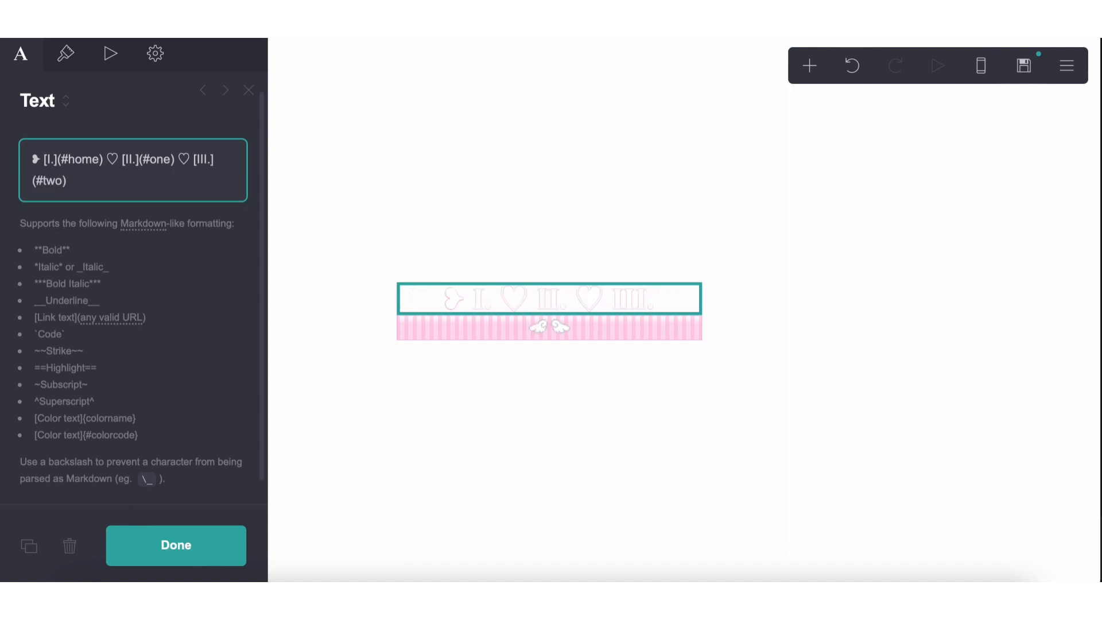
- Append another ♡ and the link [IV.](#three) to the end of the navigation text
key("super+v")
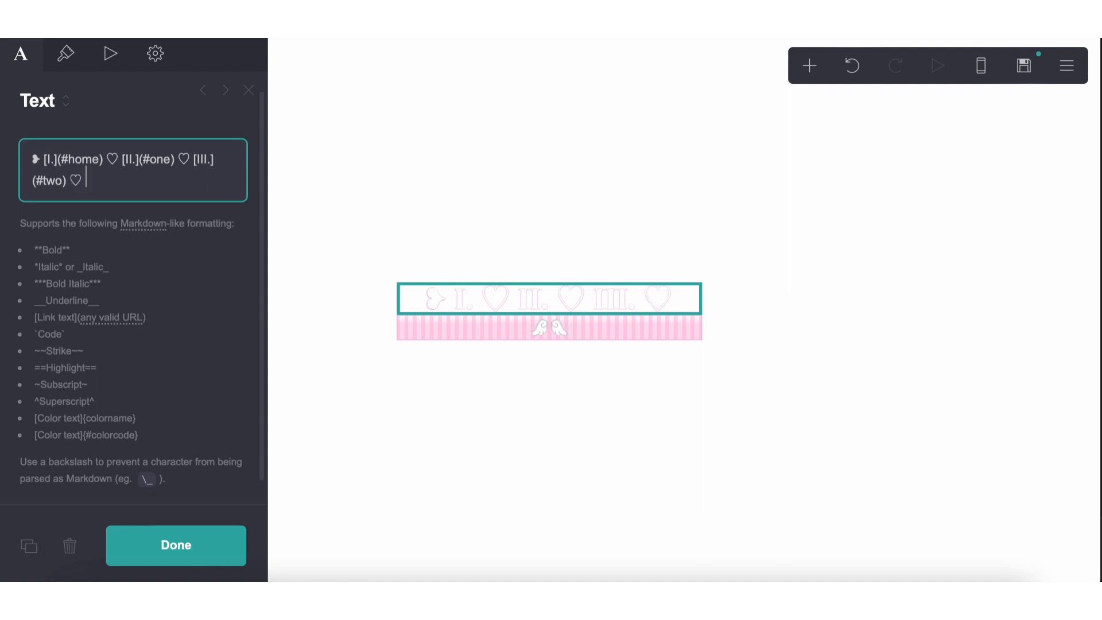
type("[IV")
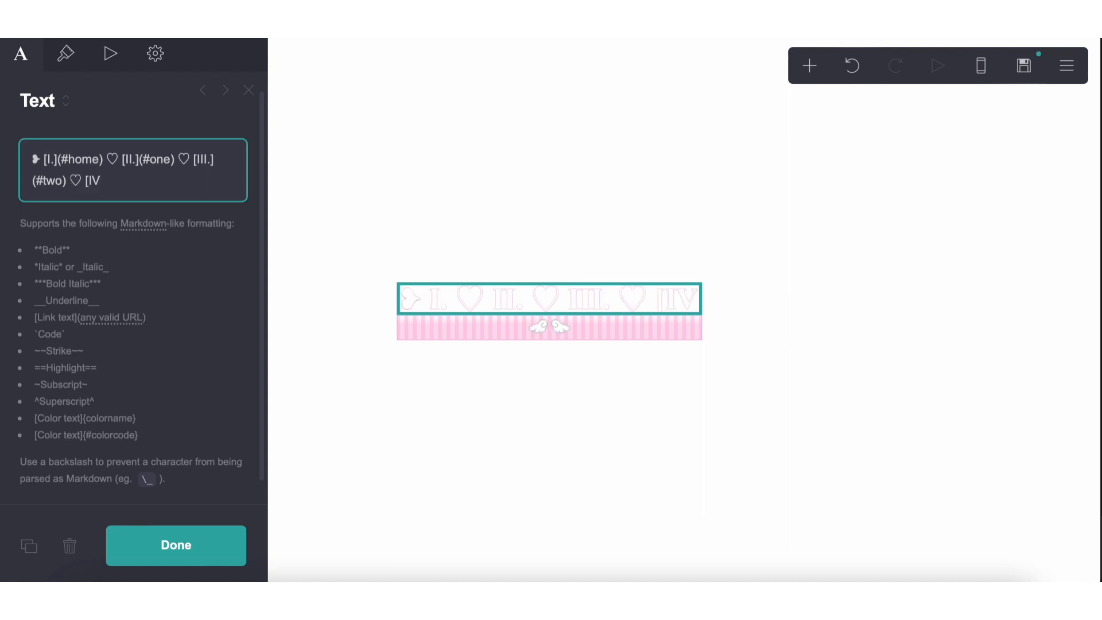
type(".](#t")
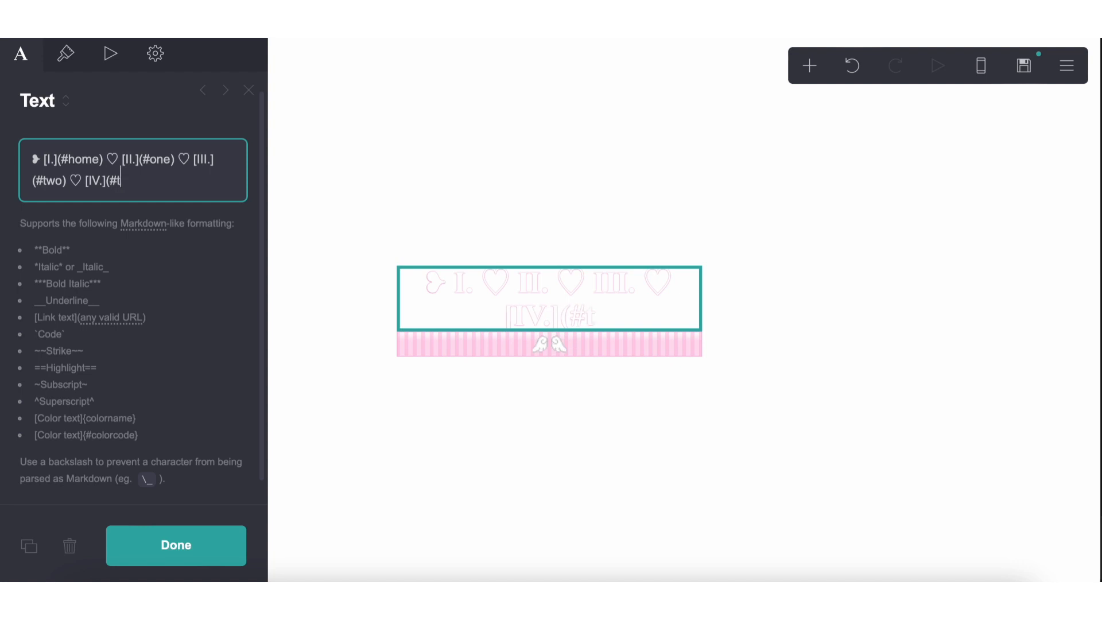
type("hree)")
left_click(538, 390)
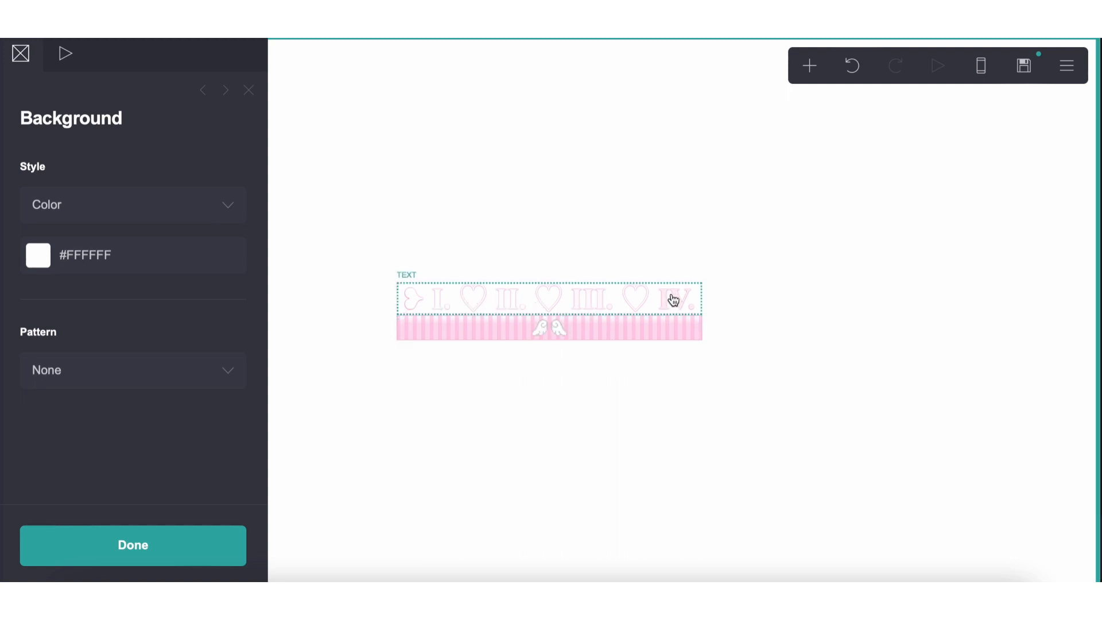
left_click(625, 455)
- Add a new container below the striped wings container
left_click(700, 321)
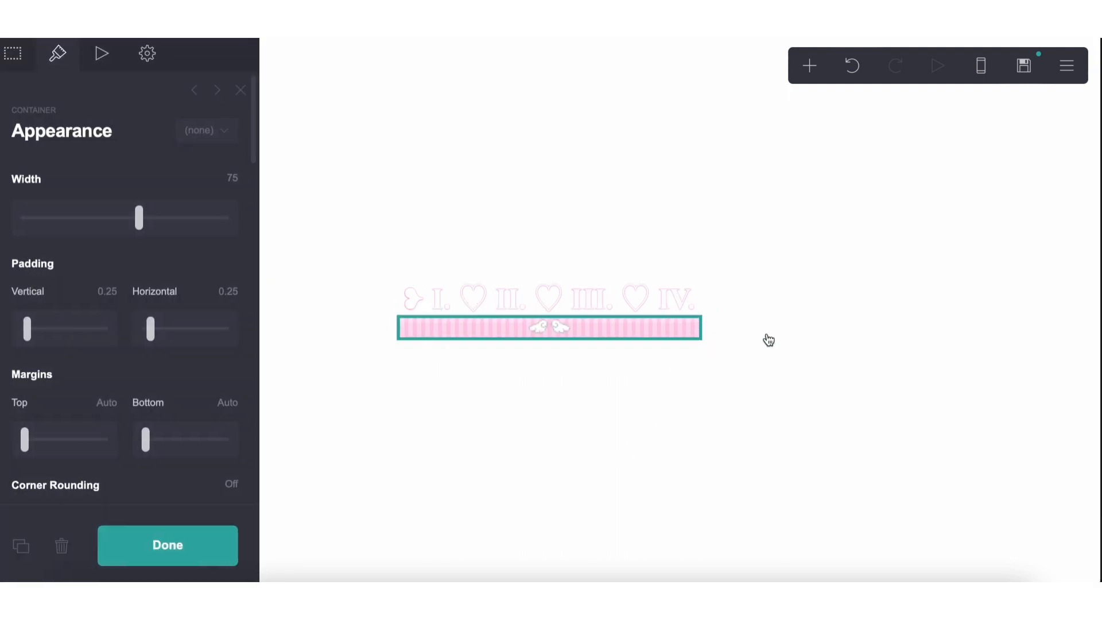
left_click(767, 340)
left_click(809, 65)
left_click(617, 412)
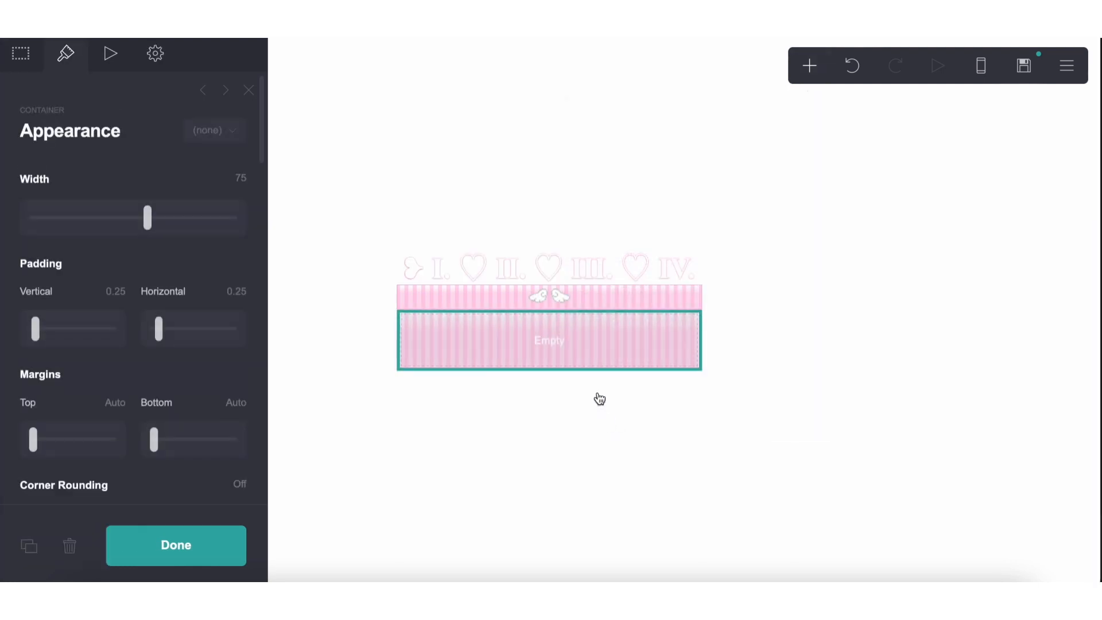
- Turn off the bottom border of the wings container
left_click(666, 286)
scroll(201, 328, "down", 10)
scroll(136, 347, "down", 8)
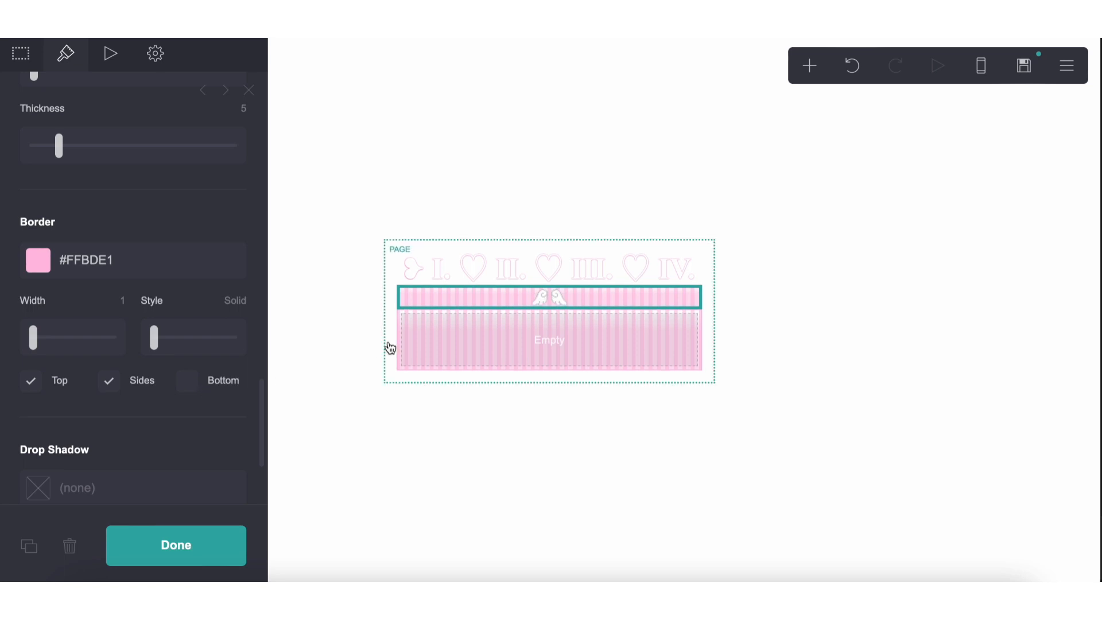
- Switch the background of the new empty container to Image
left_click(406, 347)
scroll(127, 375, "down", 8)
scroll(127, 375, "down", 5)
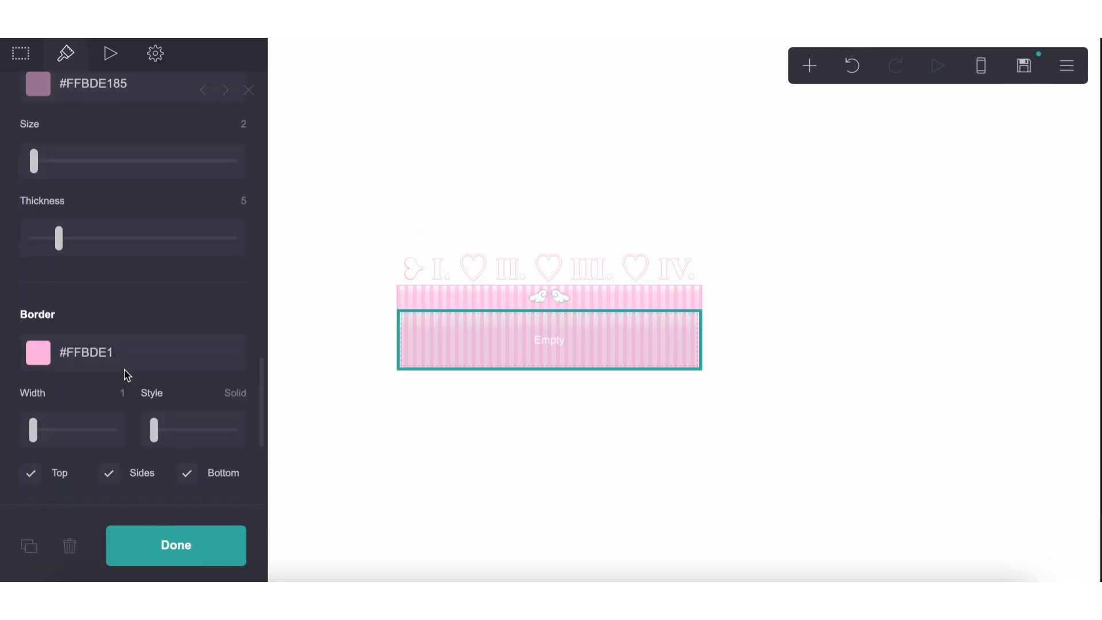
scroll(94, 192, "up", 7)
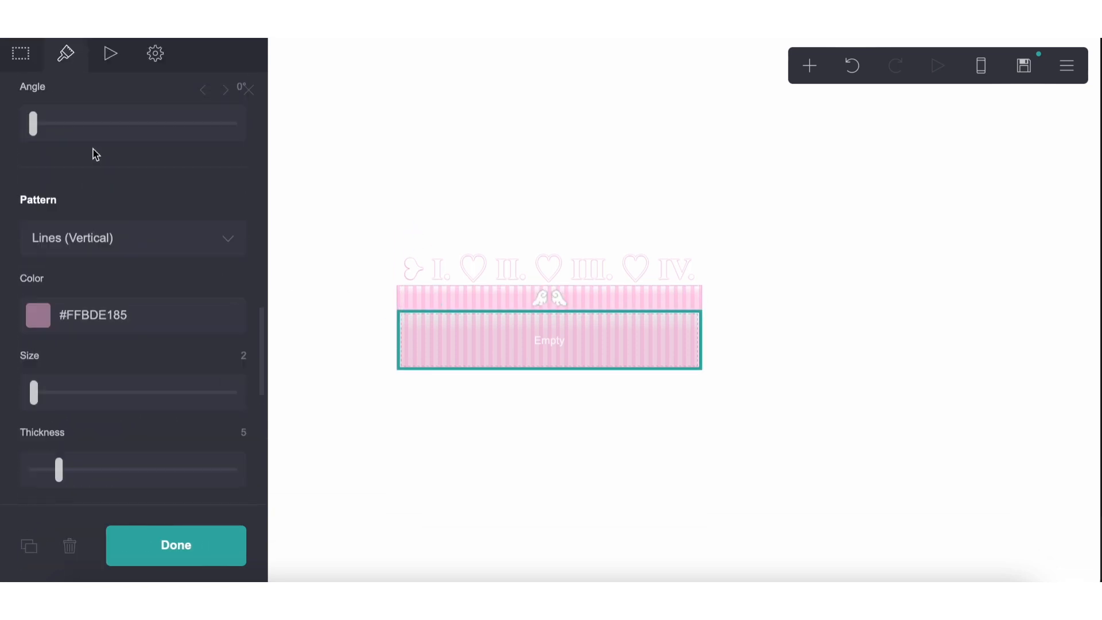
left_click(89, 102)
left_click(88, 110)
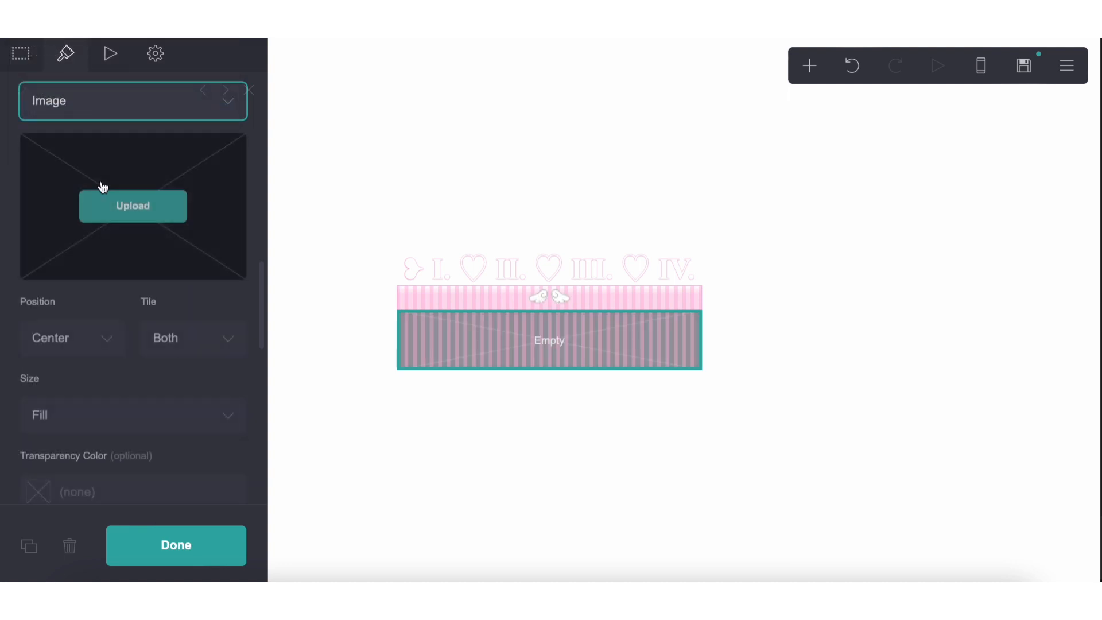
- Upload the square portrait photo from the Downloads folder as the container's background image
scroll(136, 259, "down", 5)
scroll(135, 253, "up", 6)
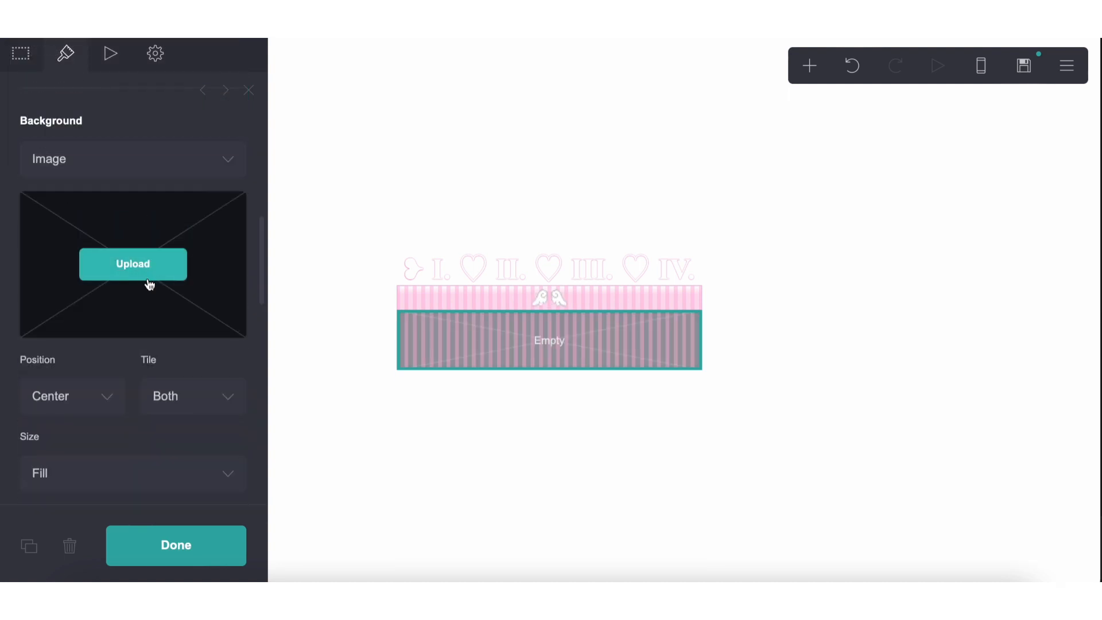
left_click(140, 270)
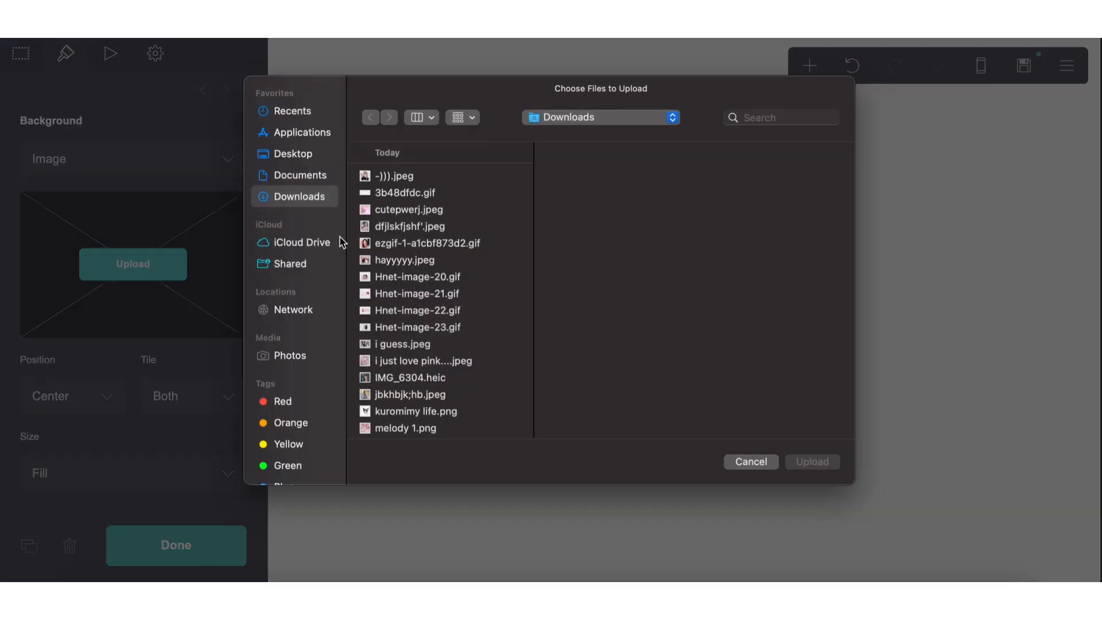
left_click(388, 242)
scroll(442, 287, "down", 5)
left_click(406, 374)
left_click(812, 462)
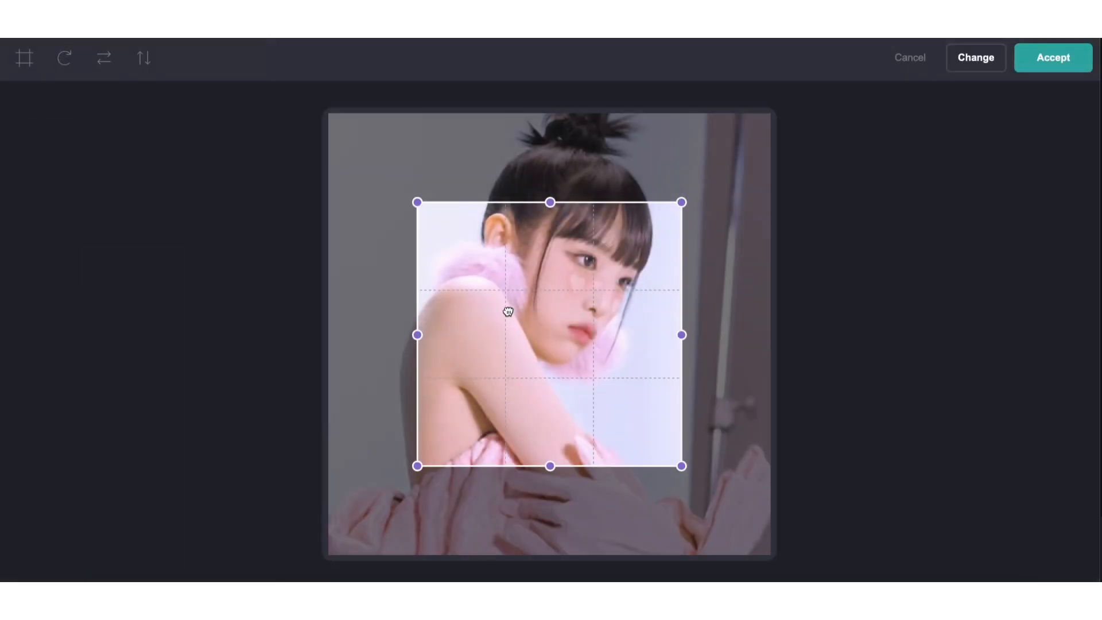
- Extend the crop area to cover nearly the whole photo and accept it
left_click_drag(508, 311, 339, 178)
left_click_drag(594, 379, 787, 555)
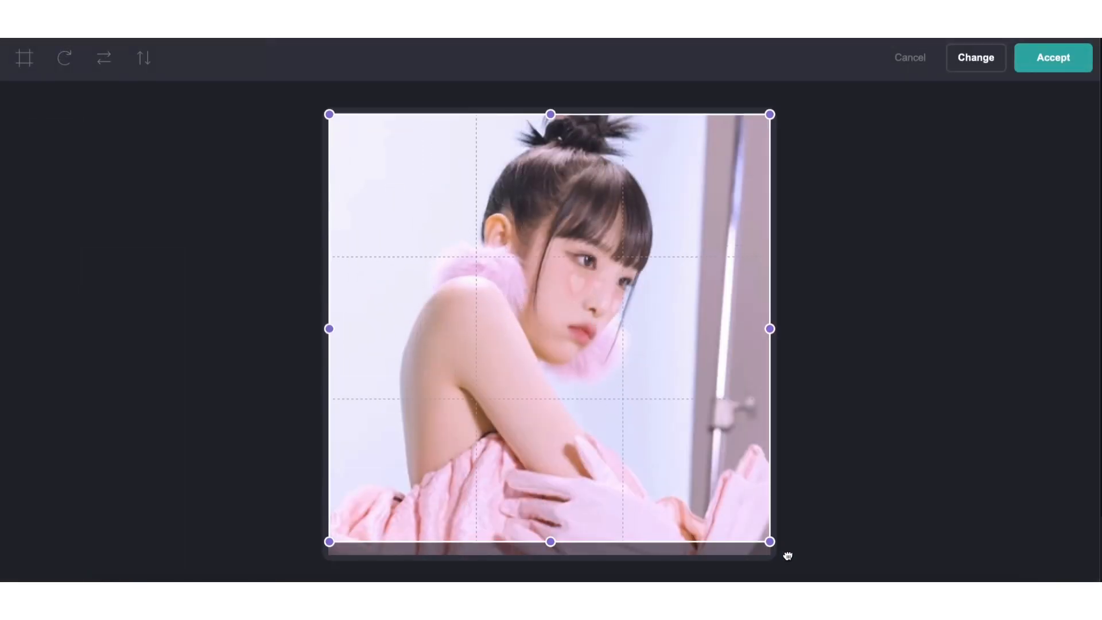
left_click(1052, 58)
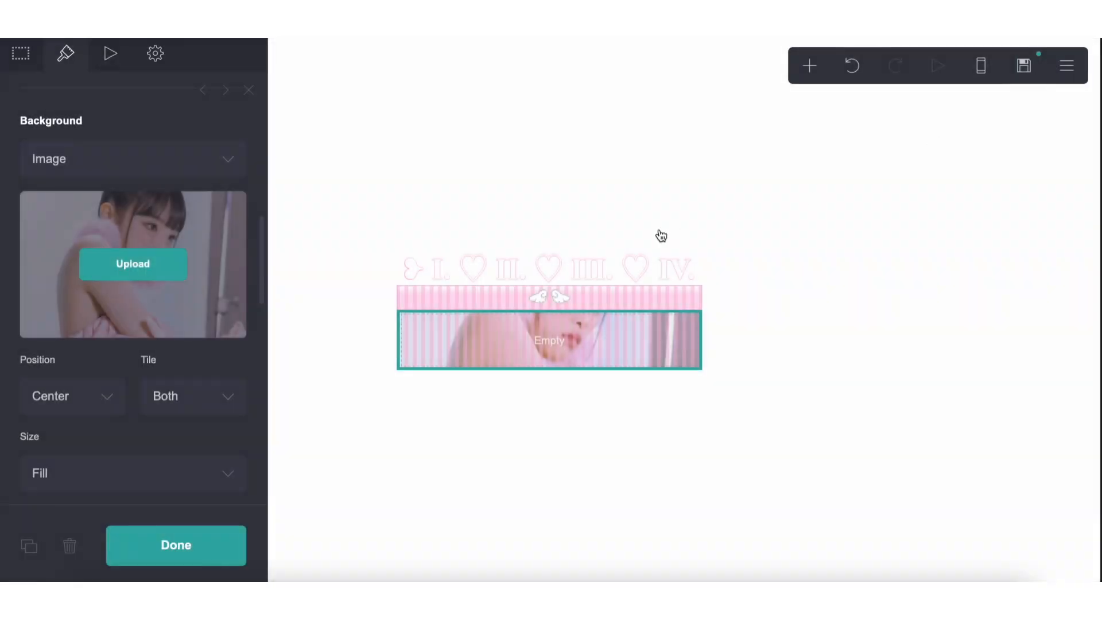
- Remove the vertical line pattern from the photo container by setting its pattern to None
scroll(109, 213, "down", 5)
scroll(107, 213, "down", 7)
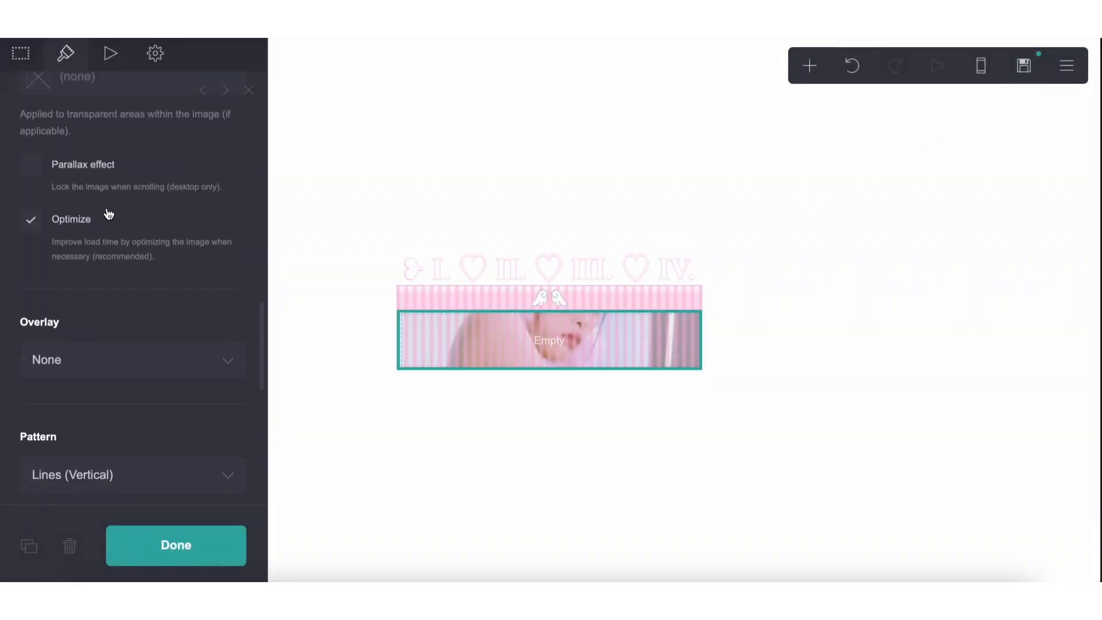
scroll(106, 221, "up", 3)
left_click(106, 225)
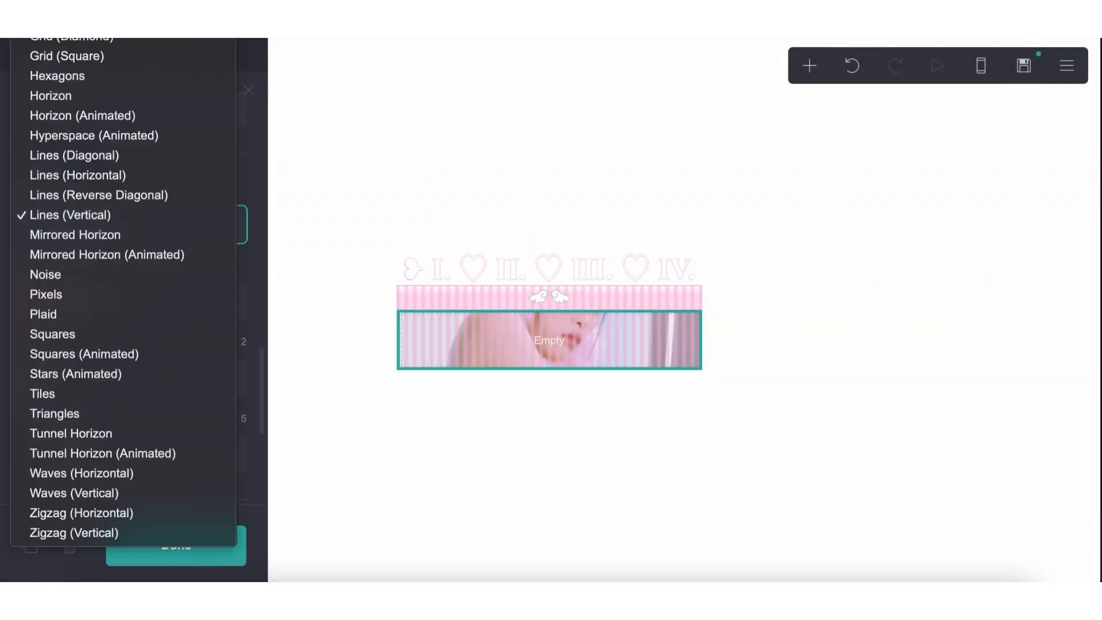
scroll(109, 258, "up", 5)
left_click(150, 35)
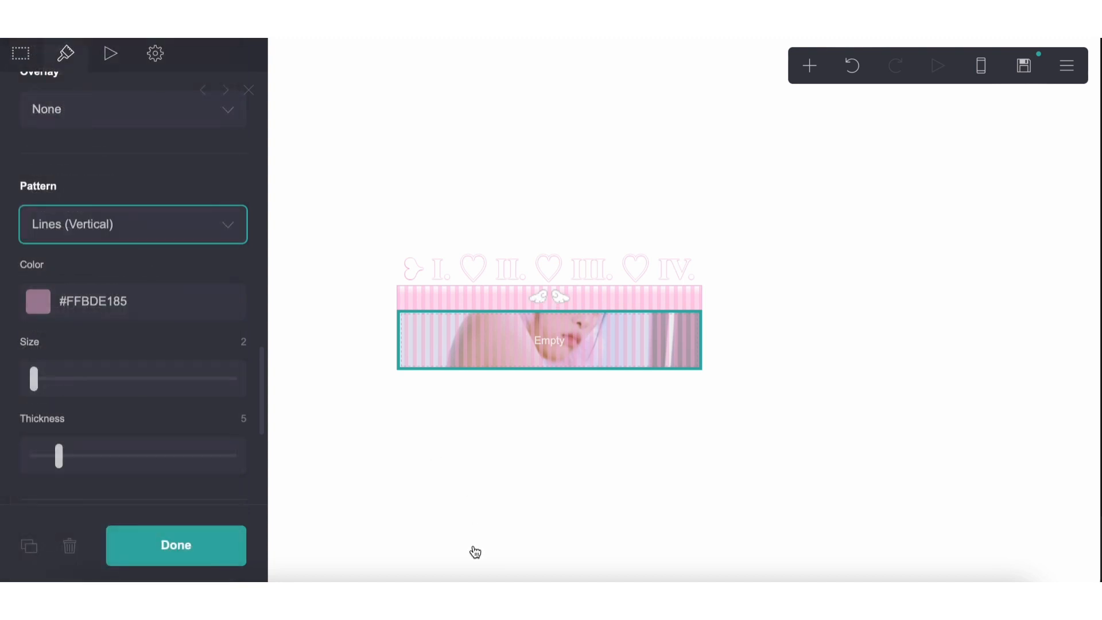
left_click(478, 543)
left_click(479, 544)
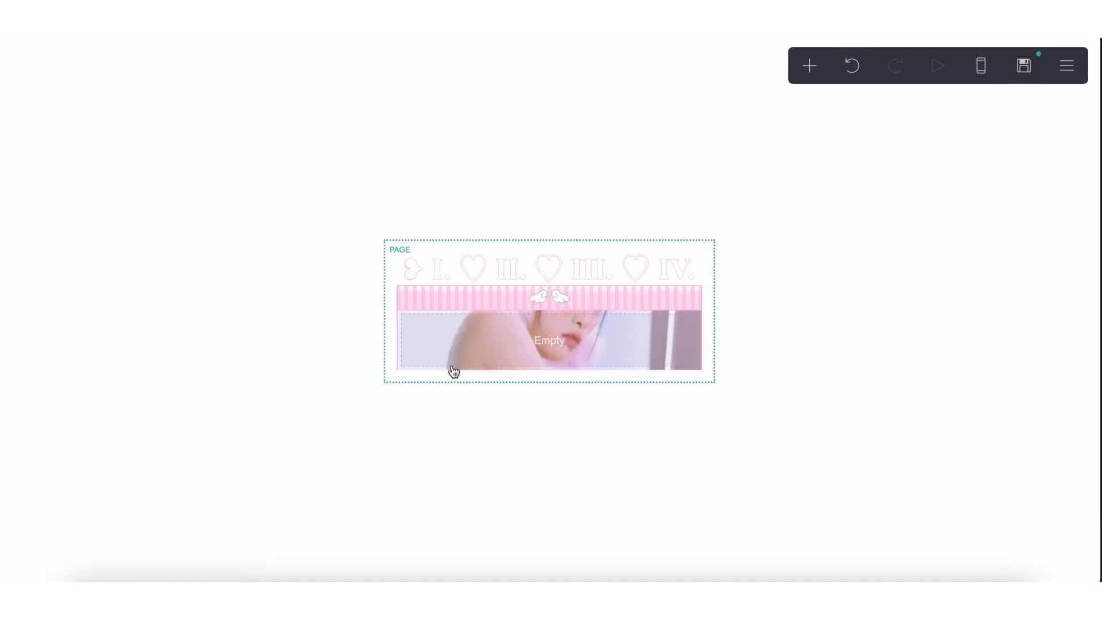
- Add another container beneath the photo container
left_click(462, 501)
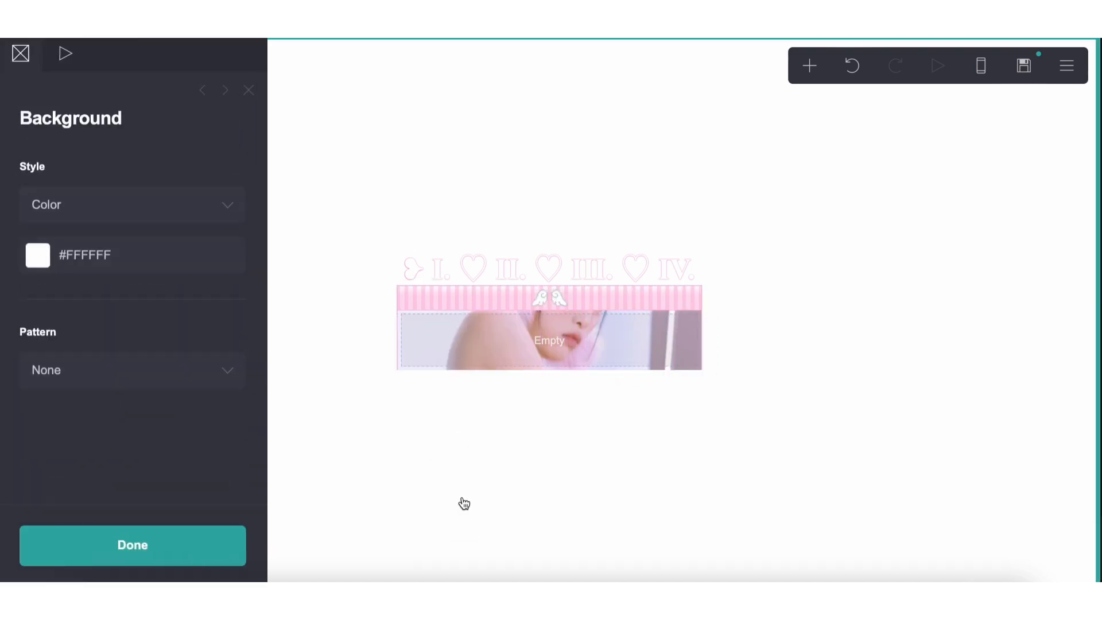
left_click(809, 67)
left_click(593, 409)
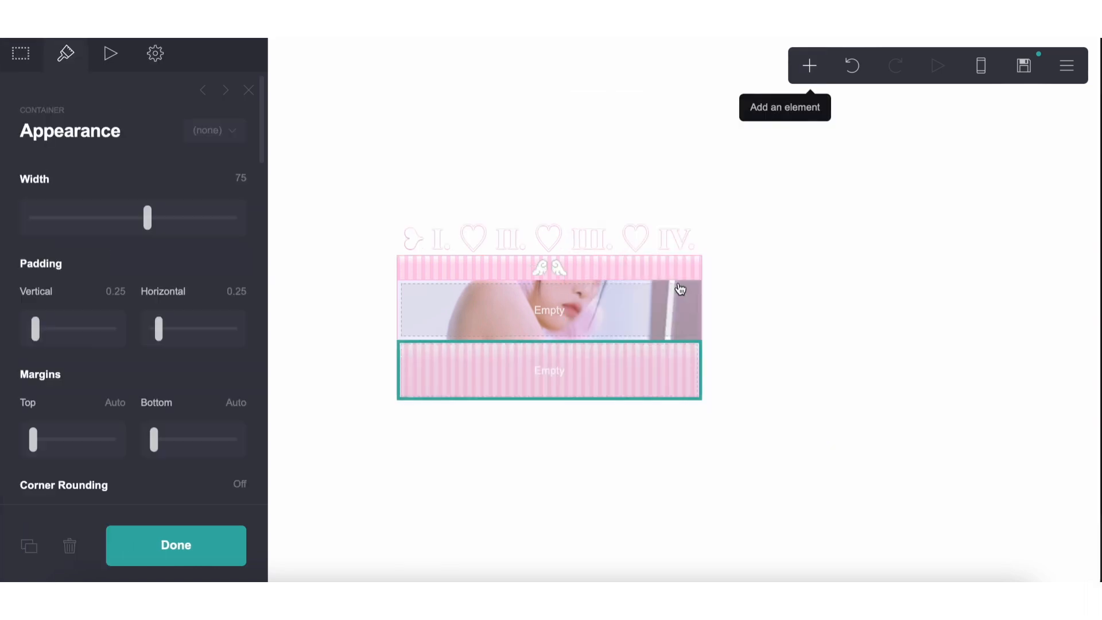
- Set the photo container's vertical padding to 5
left_click(614, 302)
left_click(116, 291)
type("10")
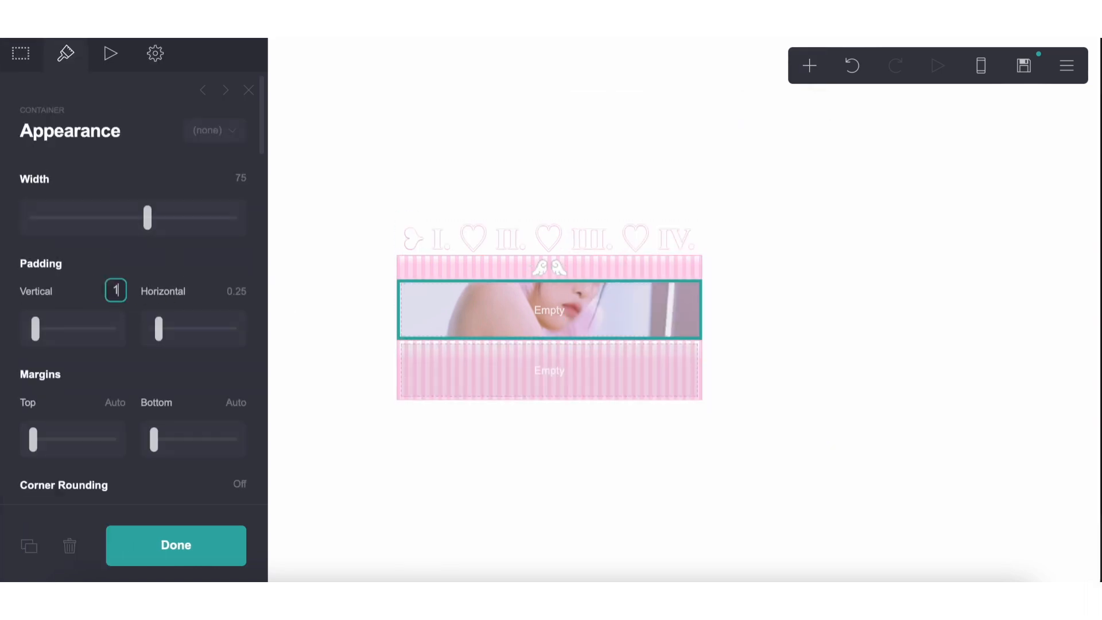
key("Return")
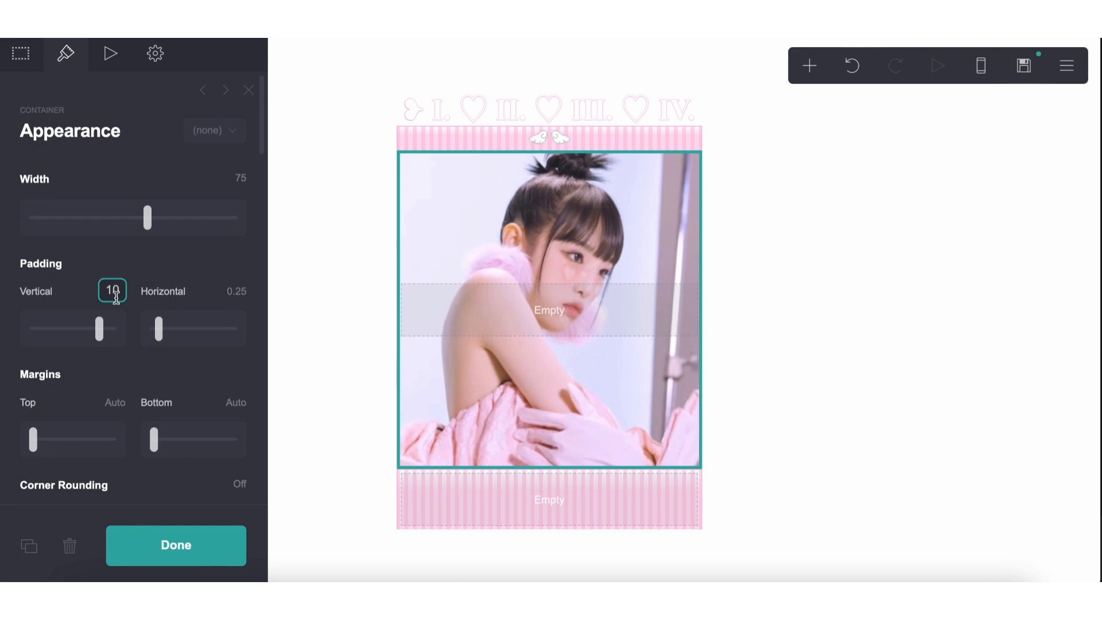
key("BackSpace")
key("BackSpace")
type("15")
key("Return")
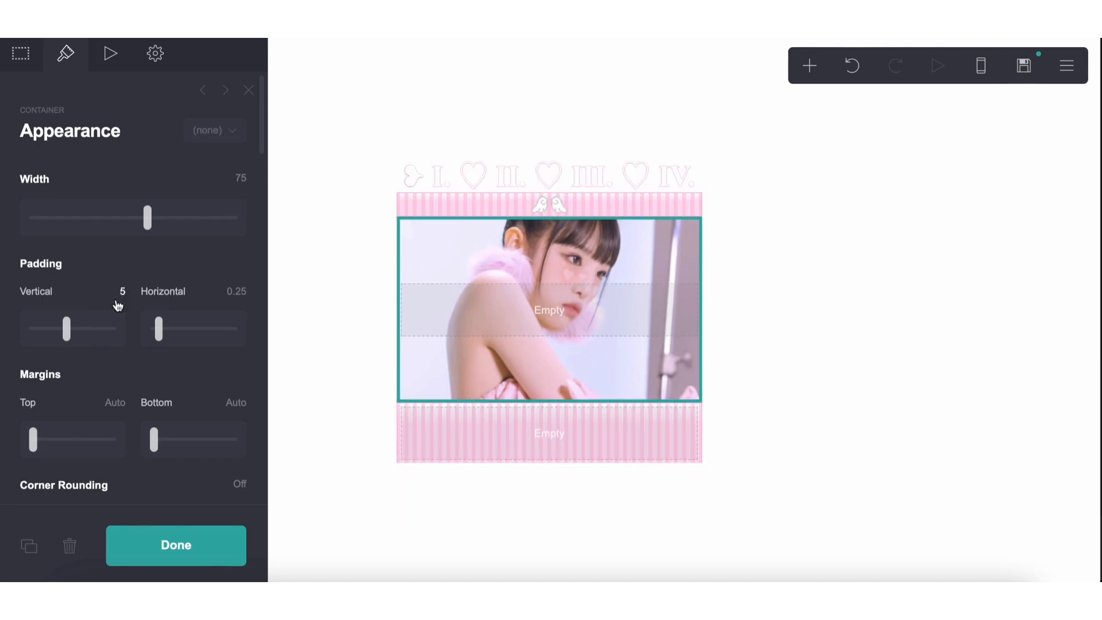
- Set the photo container's horizontal padding to 5 and reduce its vertical padding to 4.125
left_click(225, 292)
key("ctrl+a")
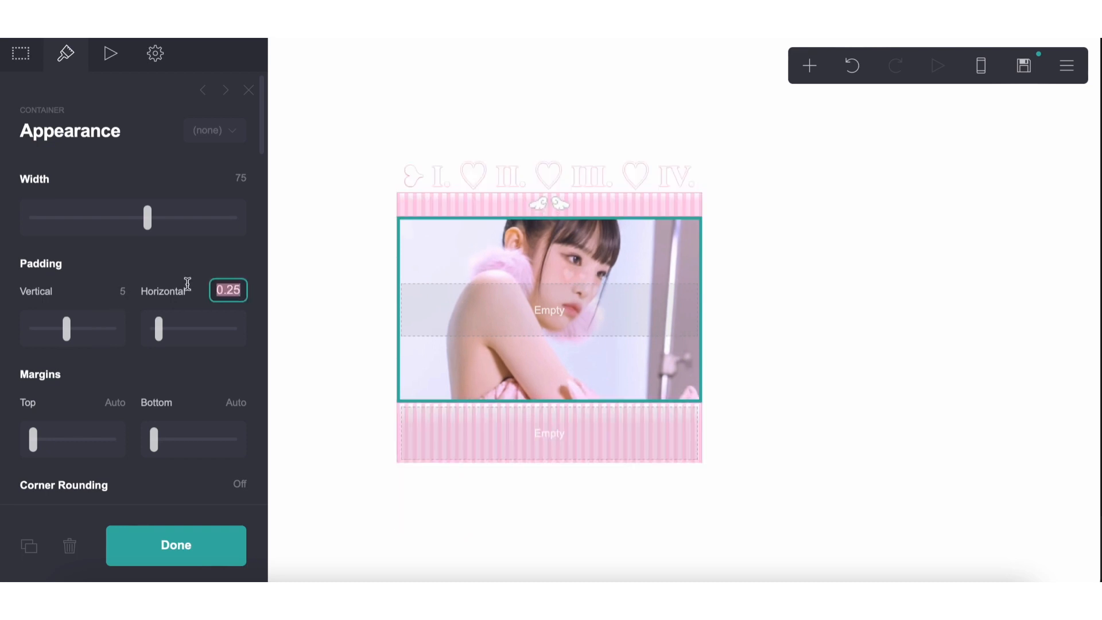
key("BackSpace")
key("Return")
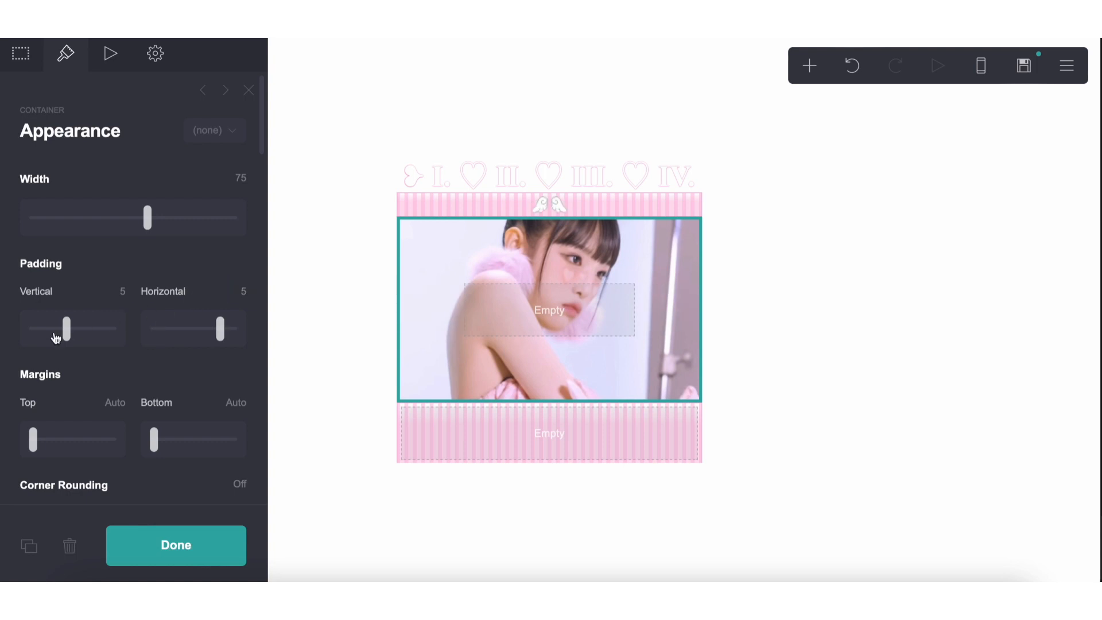
left_click_drag(68, 337, 63, 337)
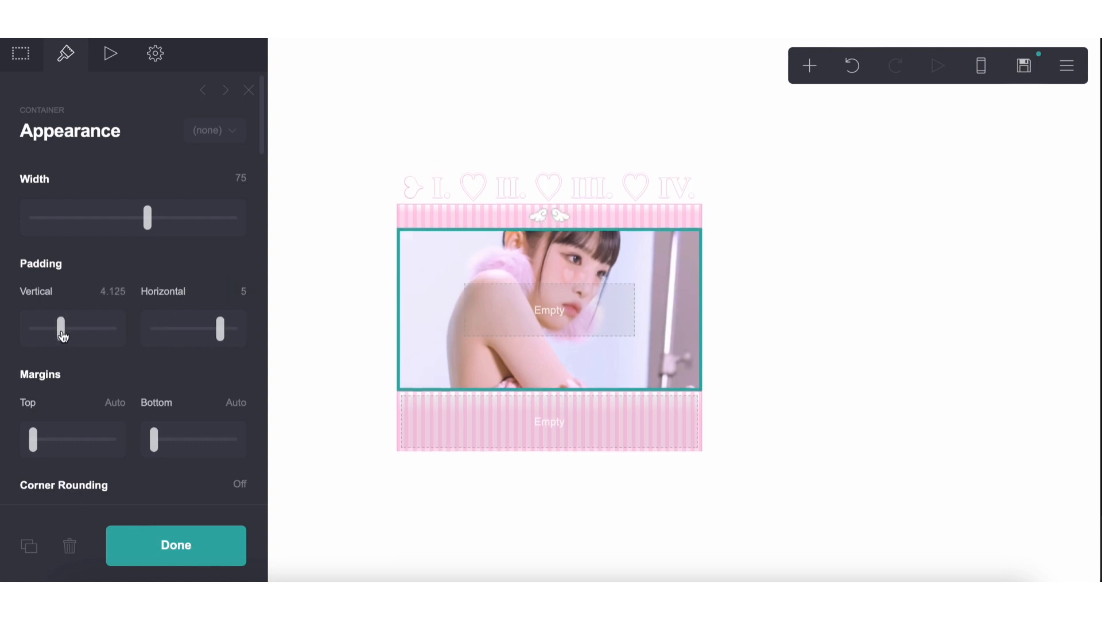
- Insert a horizontal divider inside the photo container and make its color fully transparent
left_click(802, 62)
left_click(746, 293)
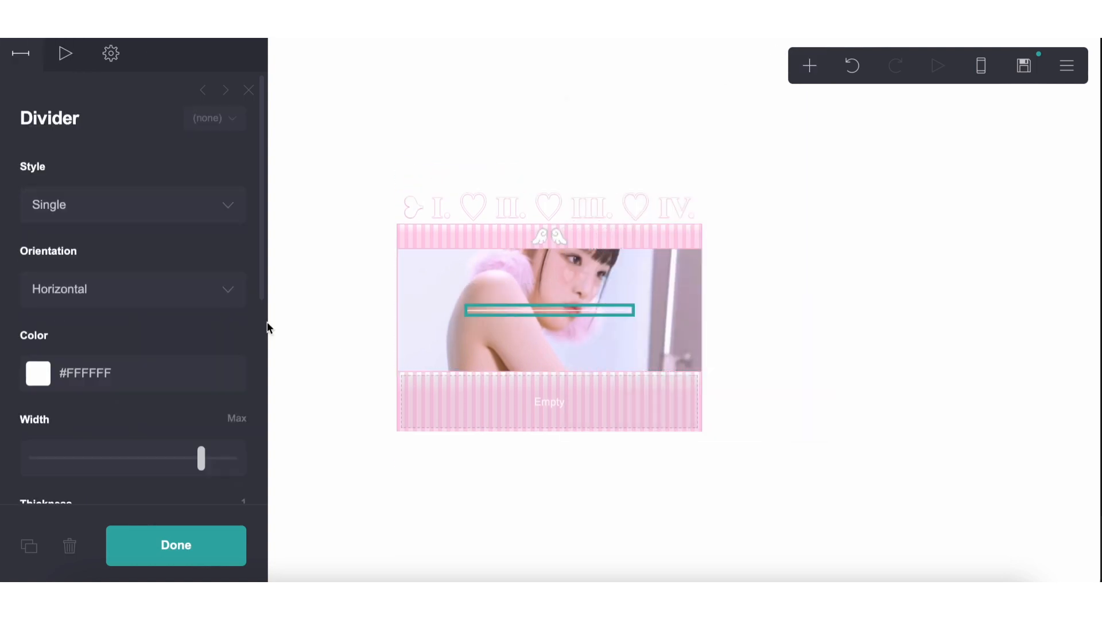
left_click(148, 382)
scroll(114, 260, "down", 4)
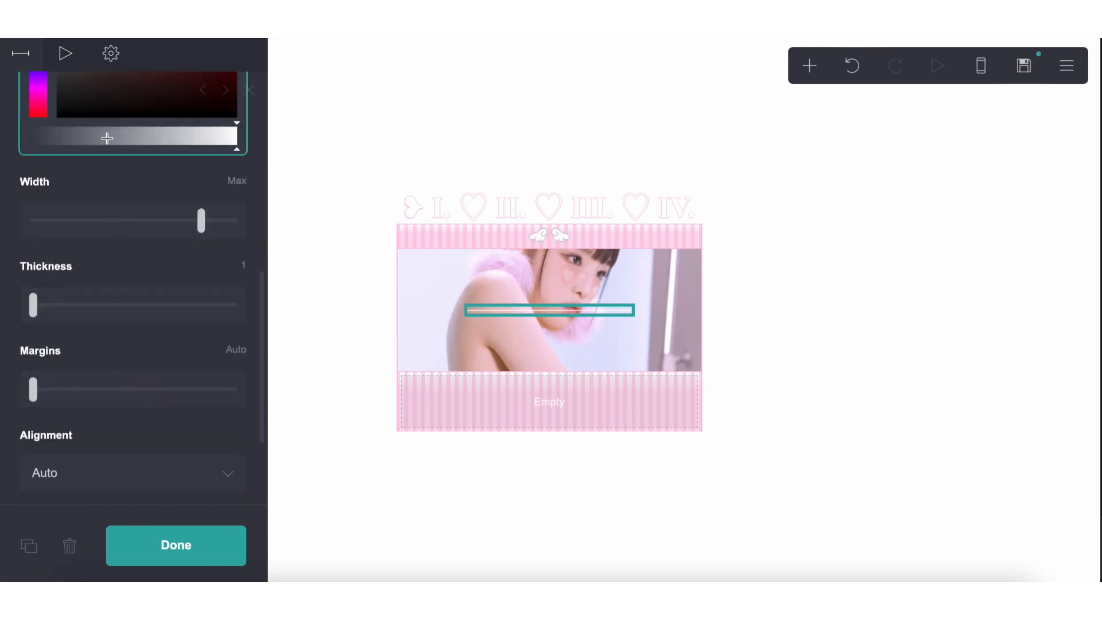
- Increase the photo container's vertical padding so more of the portrait shows, and close its settings
left_click(425, 252)
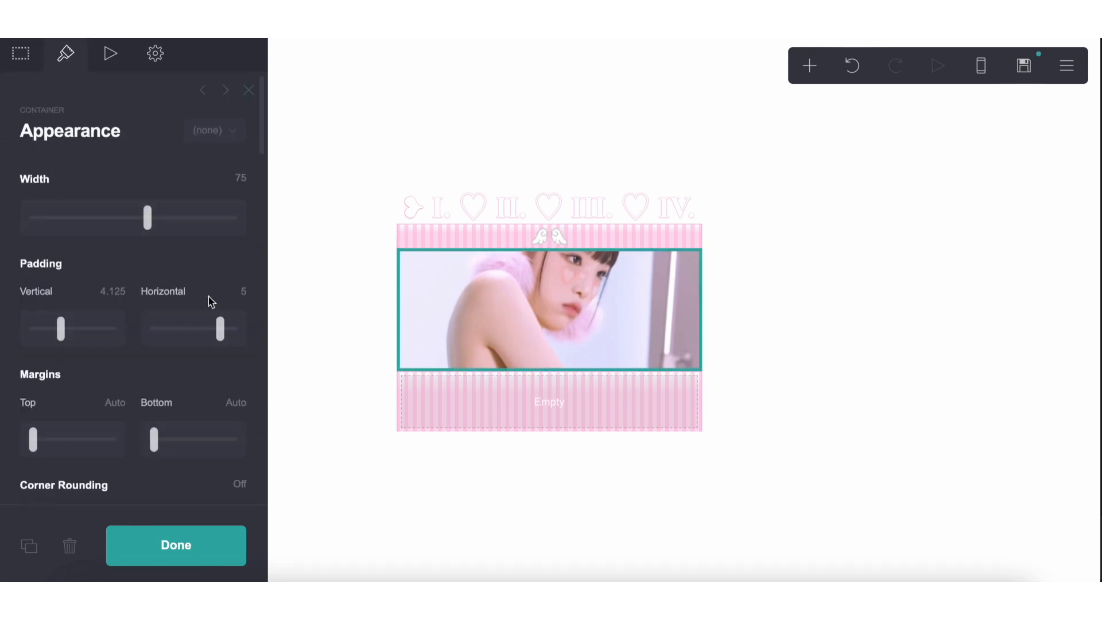
left_click_drag(65, 332, 70, 333)
left_click(382, 484)
left_click(382, 484)
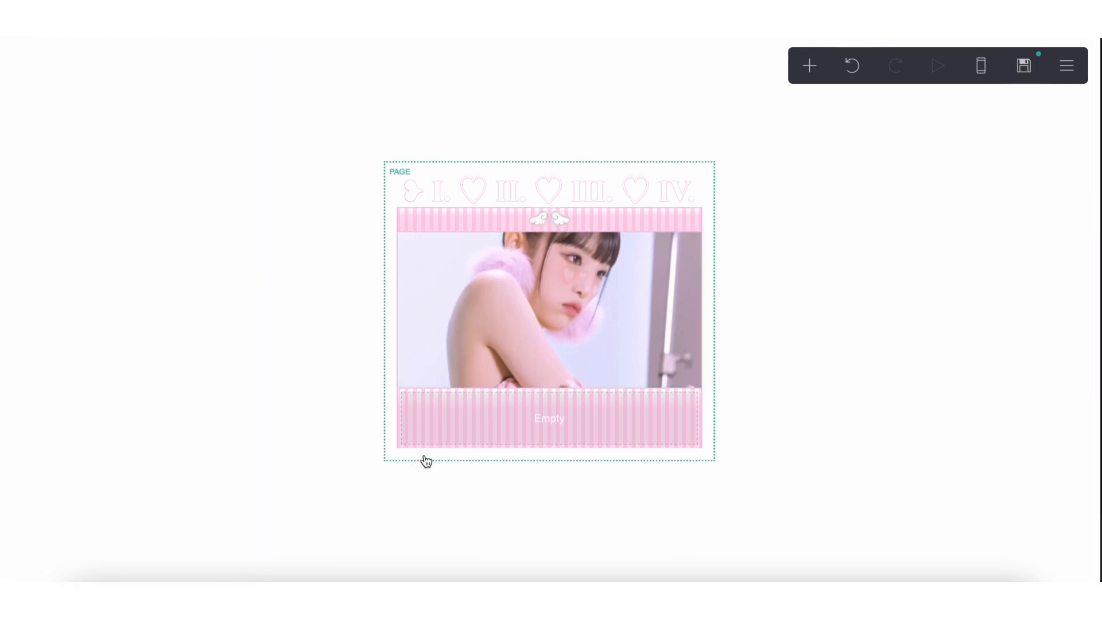
left_click(418, 521)
left_click(419, 521)
left_click(419, 521)
- Try the empty container below the photo with no background, and restore its Gradient background
left_click(450, 441)
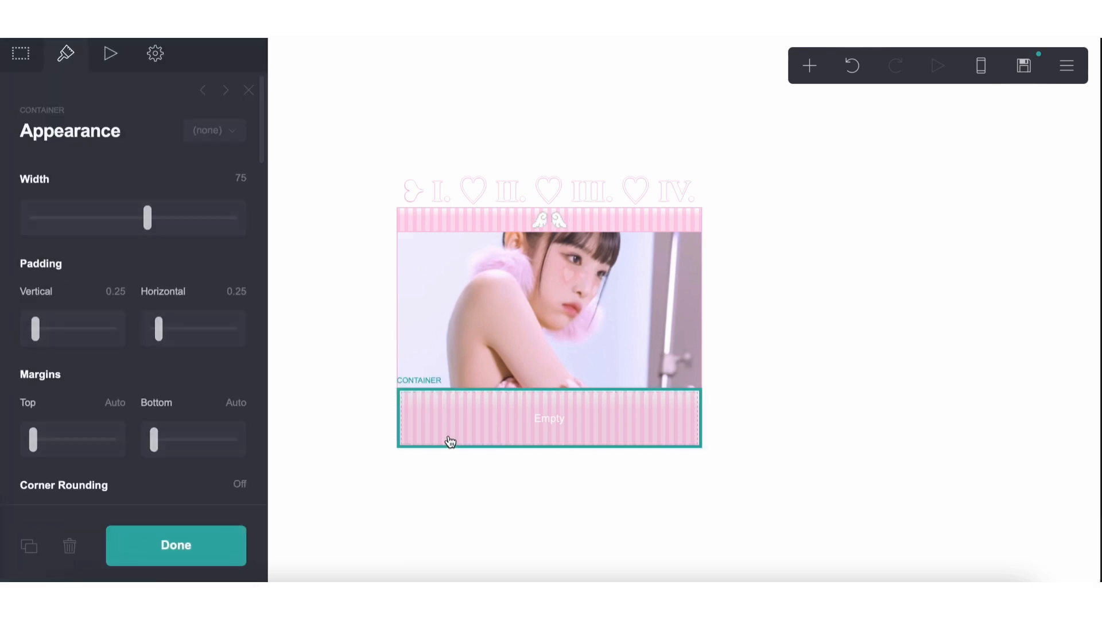
scroll(147, 377, "down", 10)
left_click(109, 227)
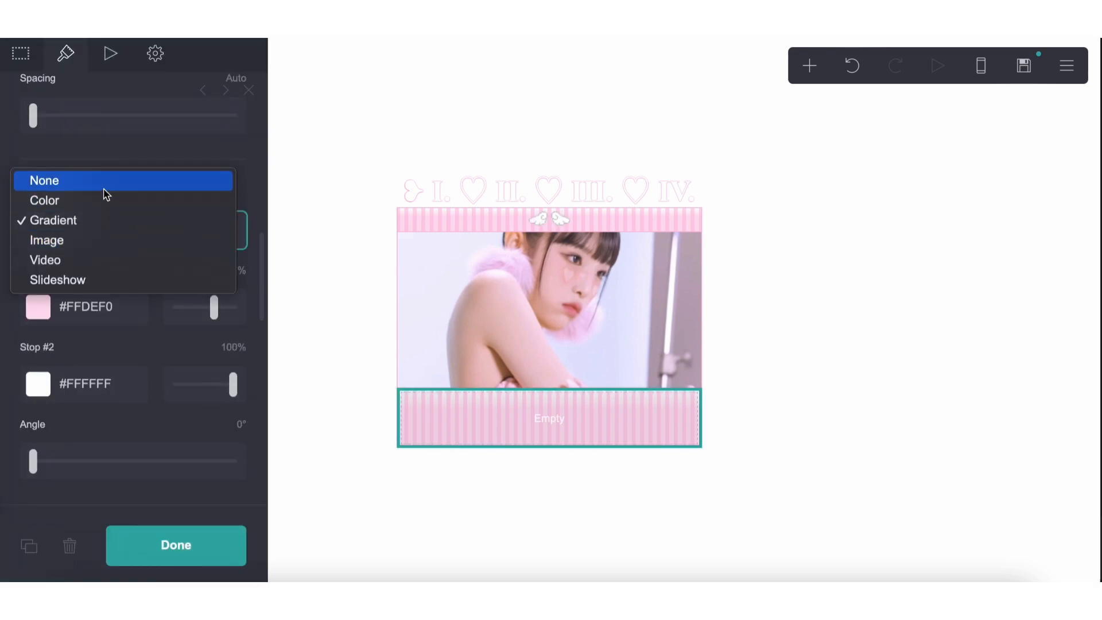
left_click(104, 189)
left_click(98, 229)
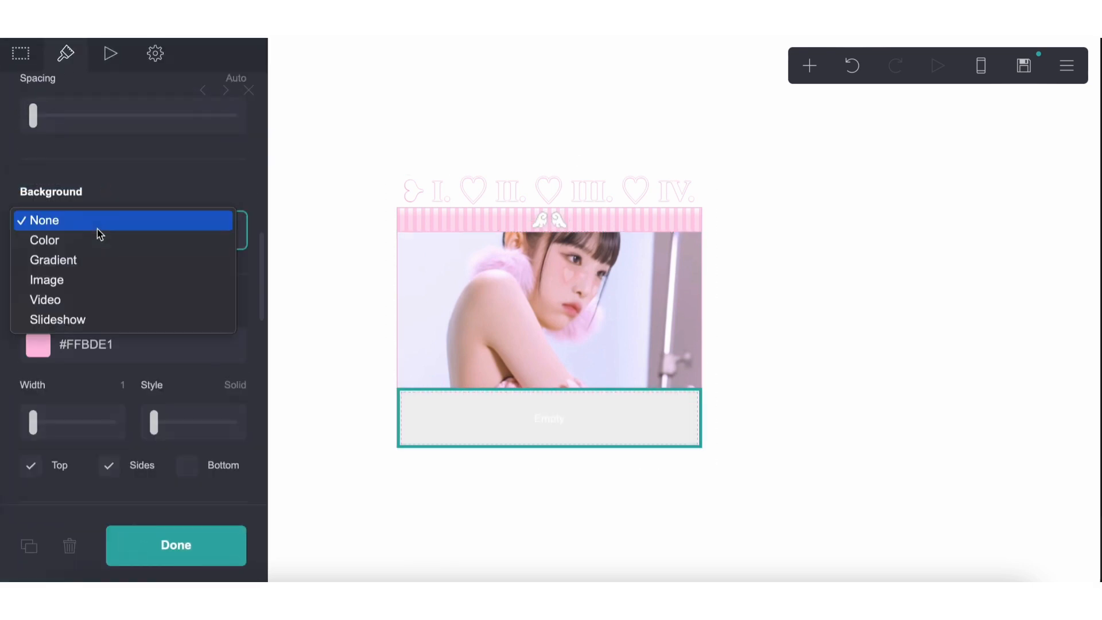
left_click(86, 259)
scroll(125, 300, "down", 6)
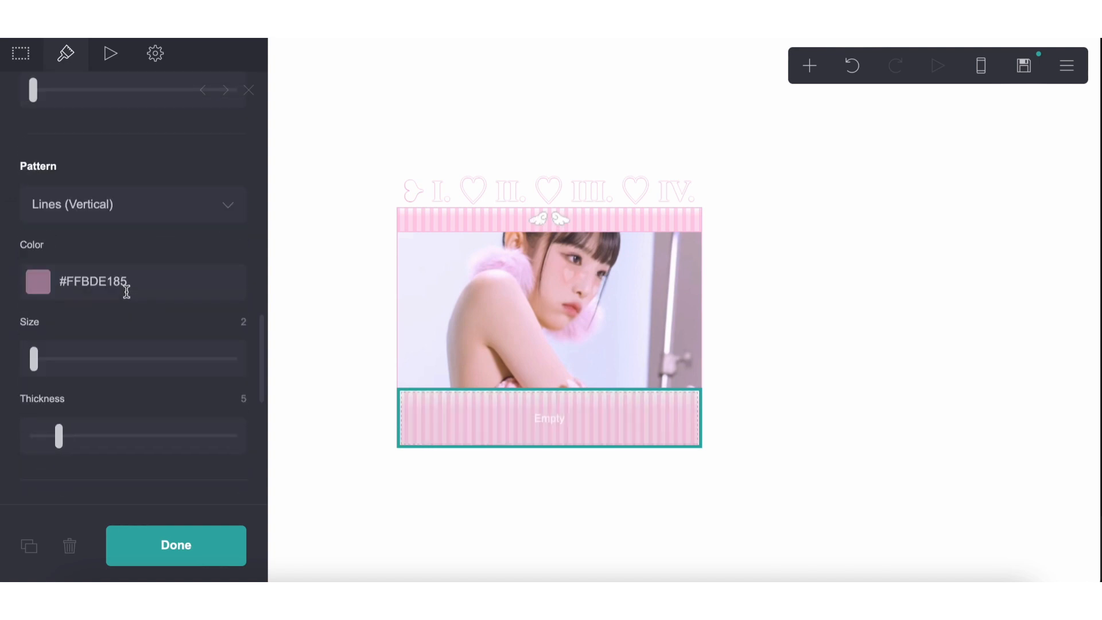
- Remove the vertical-lines pattern from the empty container below the photo, and duplicate the container
left_click(128, 217)
scroll(123, 172, "up", 5)
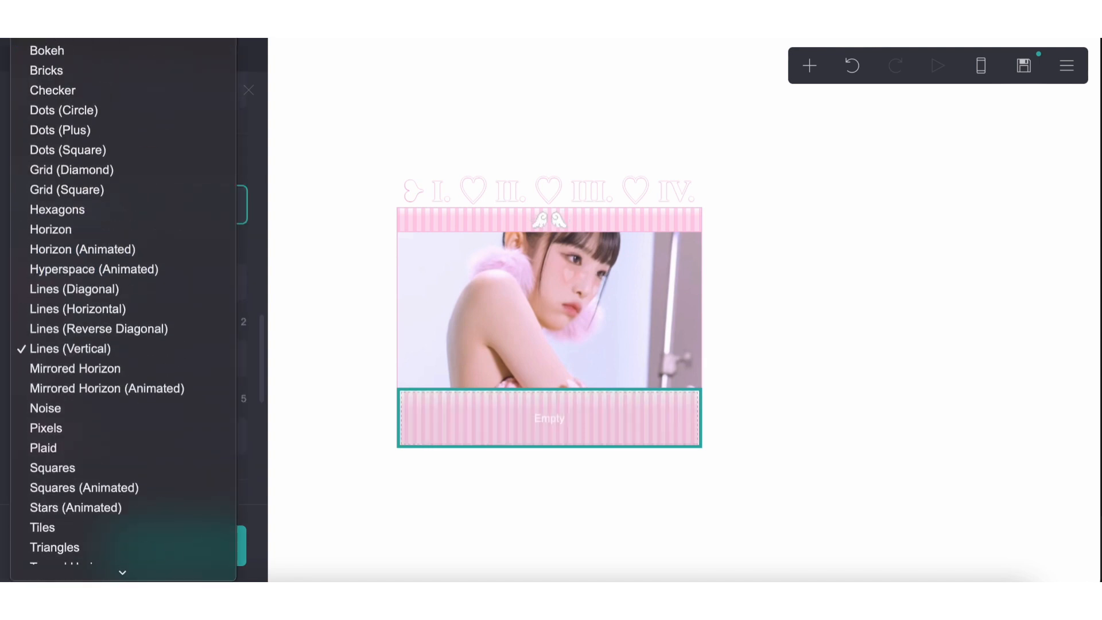
left_click(103, 32)
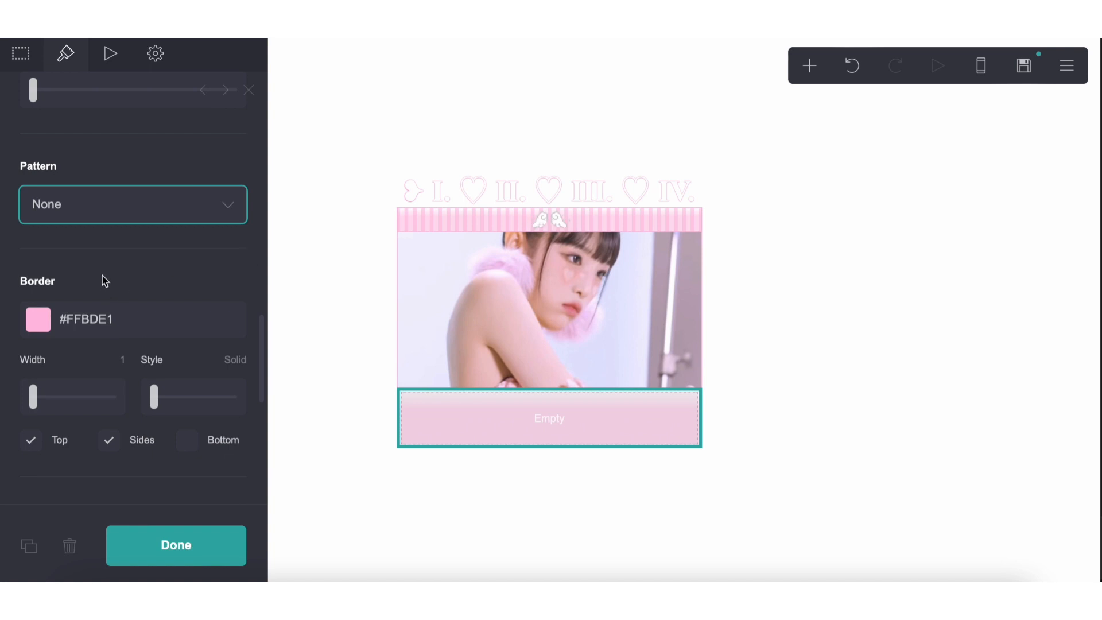
left_click(39, 543)
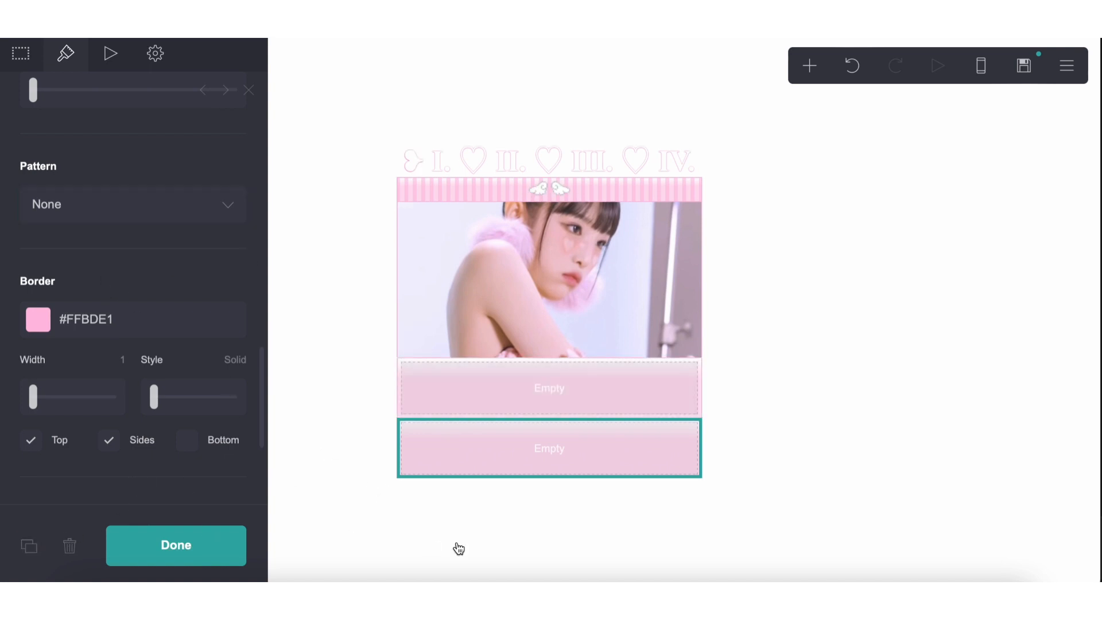
left_click(456, 546)
- Turn on the bottom border of the duplicated lowest container
left_click(496, 469)
scroll(131, 386, "down", 10)
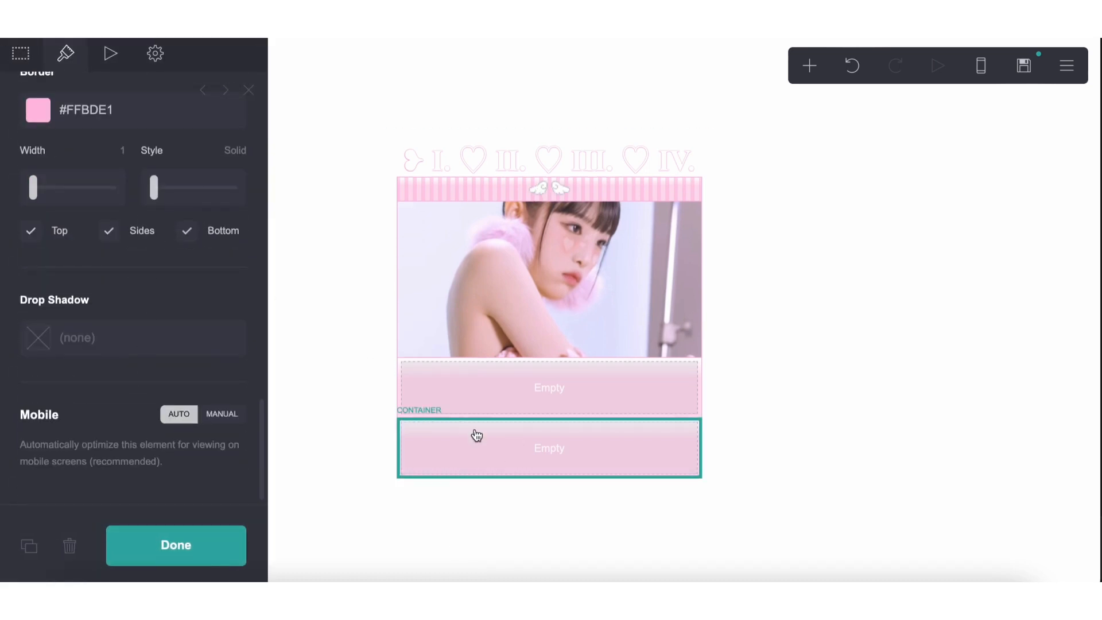
- Set the gradient angle of the upper empty container to 90°
left_click(458, 378)
scroll(195, 369, "up", 5)
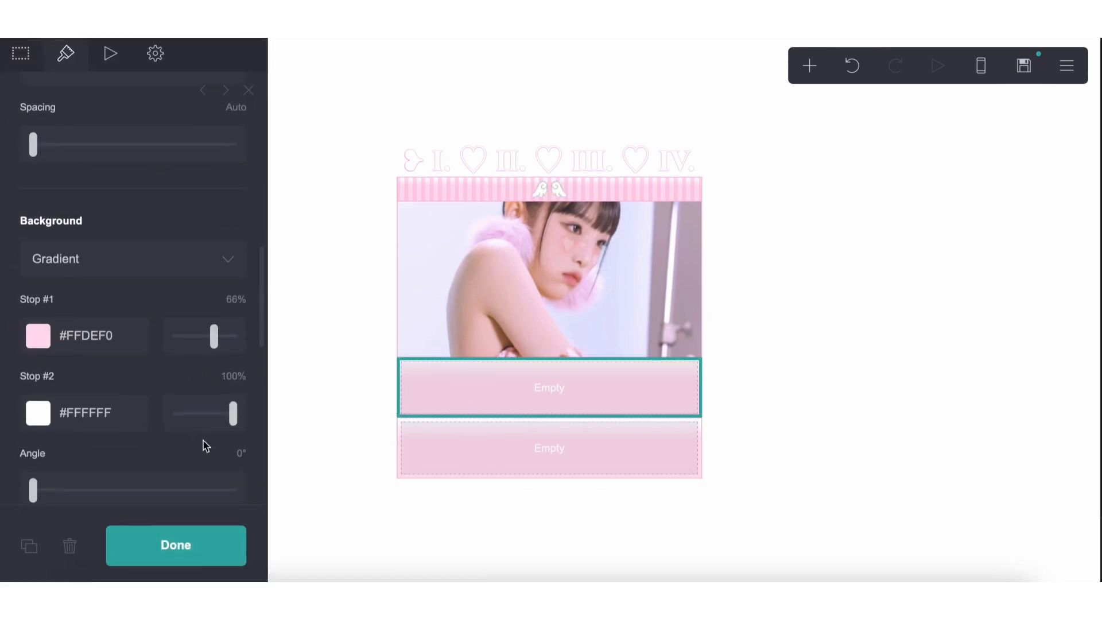
type("90")
key("Return")
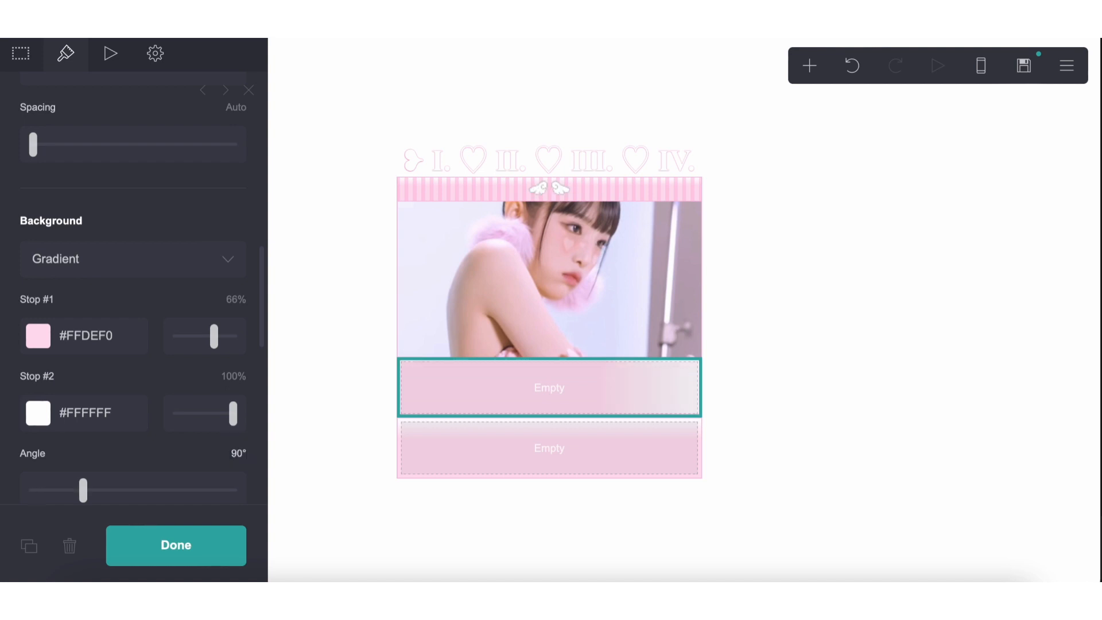
- Move the upper empty container's gradient Stop #1 to 35% and Stop #2 to 0% for a hard color split
left_click_drag(212, 342, 195, 341)
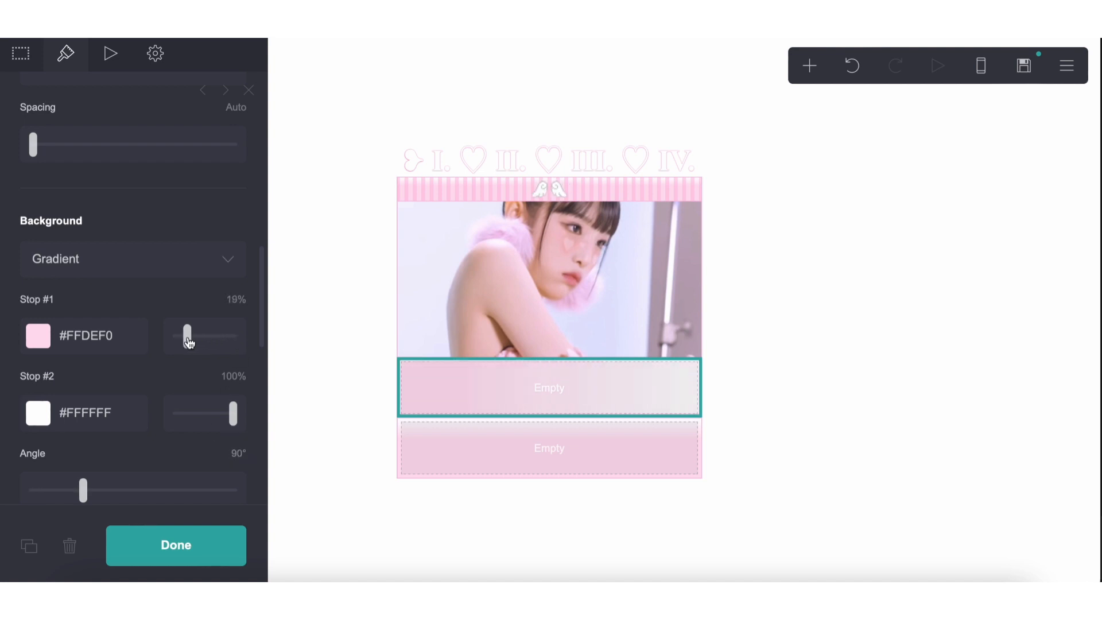
left_click_drag(232, 420, 172, 413)
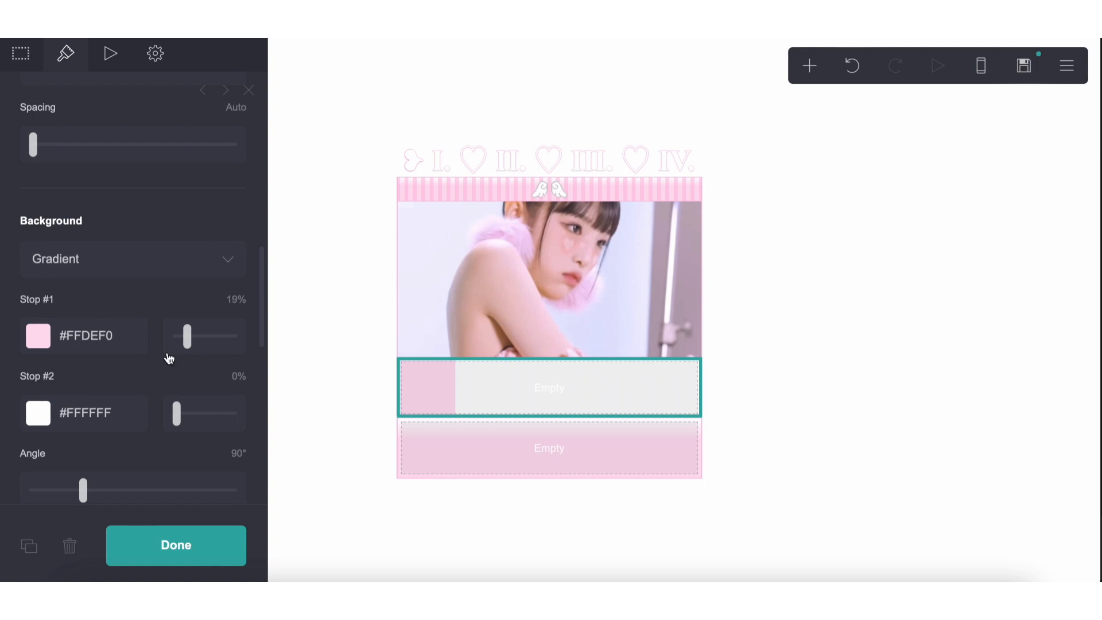
left_click(241, 299)
key("Return")
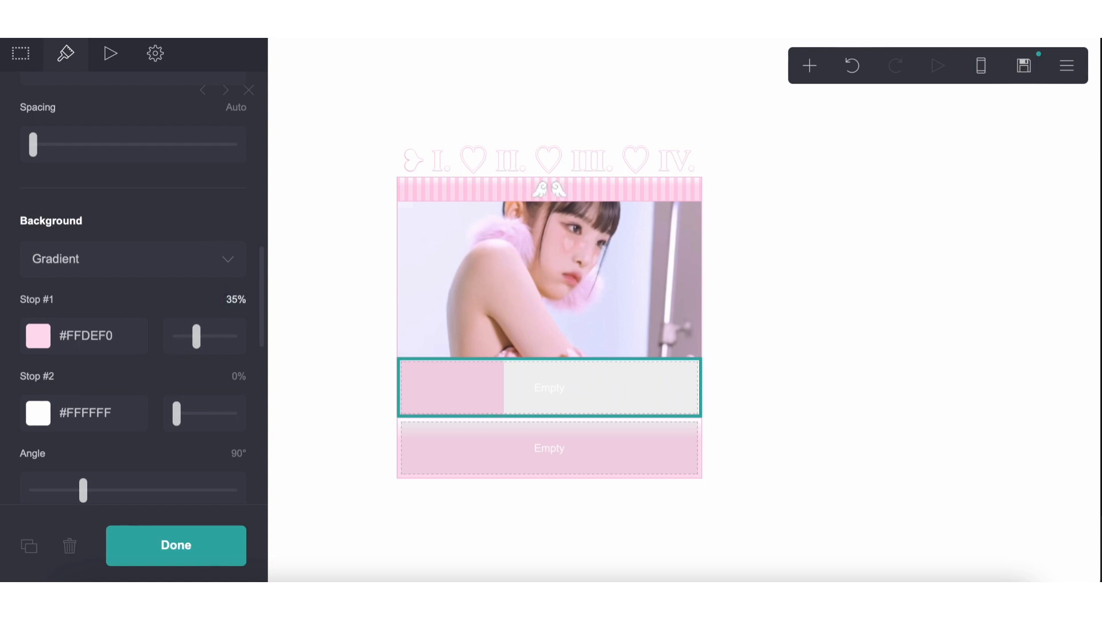
left_click(242, 298)
- Lighten the color of the upper empty container's gradient Stop #1 to #FFEBF6
left_click(115, 343)
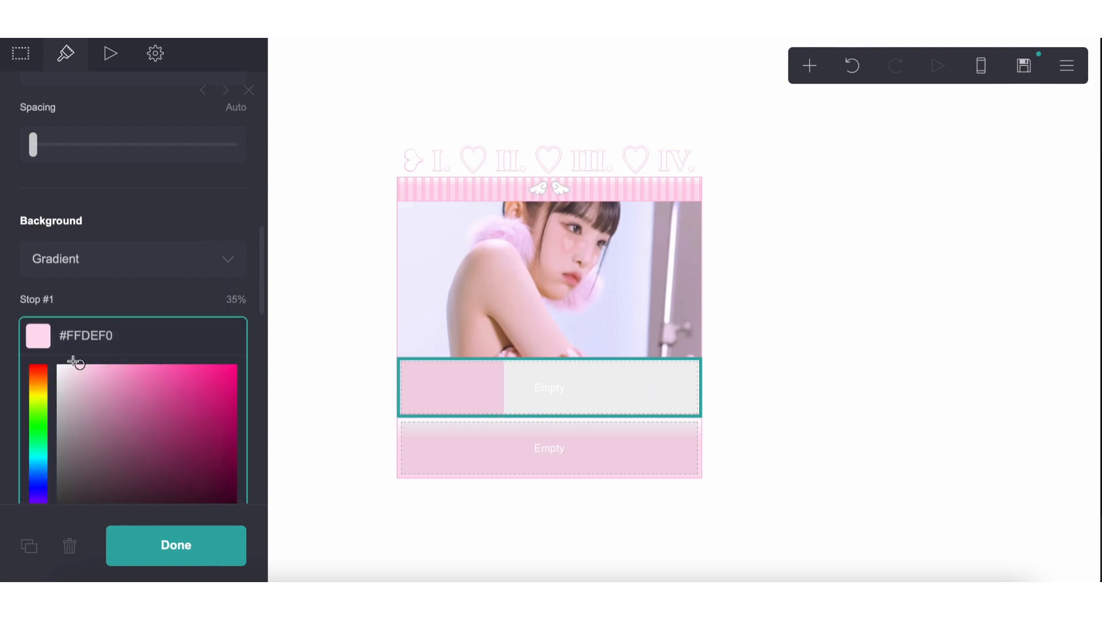
left_click(70, 365)
left_click(92, 301)
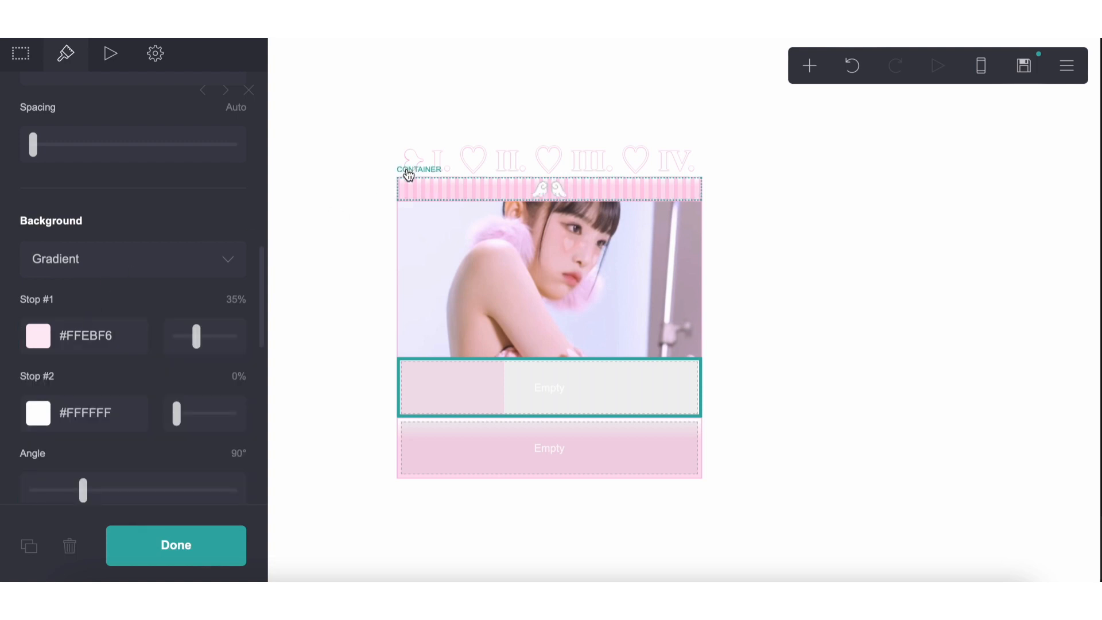
- Set the border width of the striped header container and the photo container to 3
left_click(408, 178)
scroll(113, 303, "down", 10)
scroll(153, 307, "down", 7)
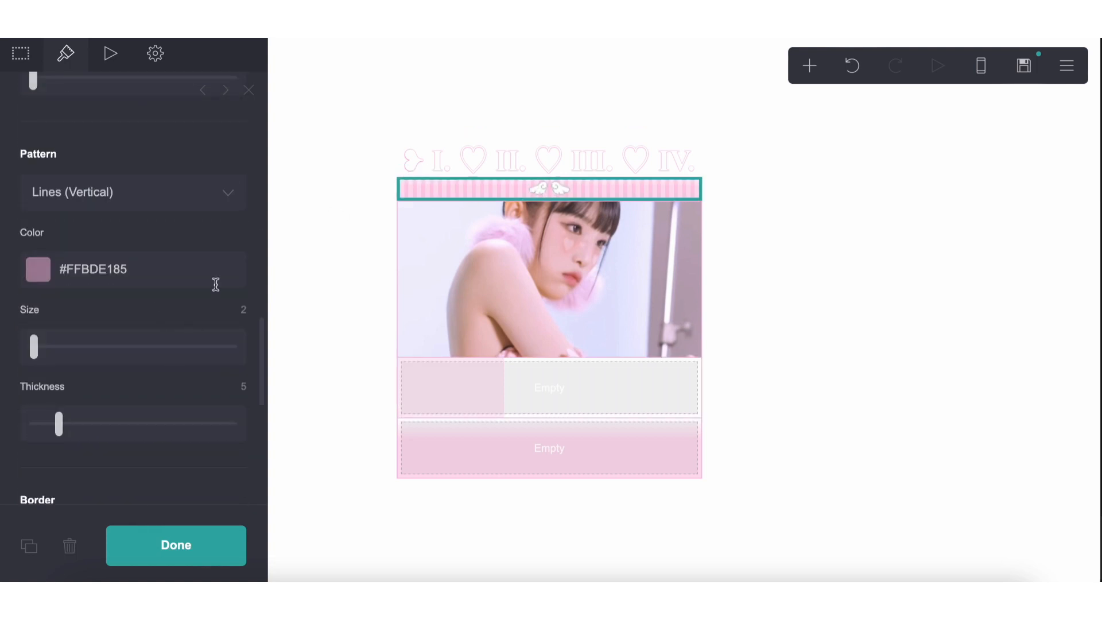
scroll(239, 321, "down", 1)
scroll(239, 321, "down", 4)
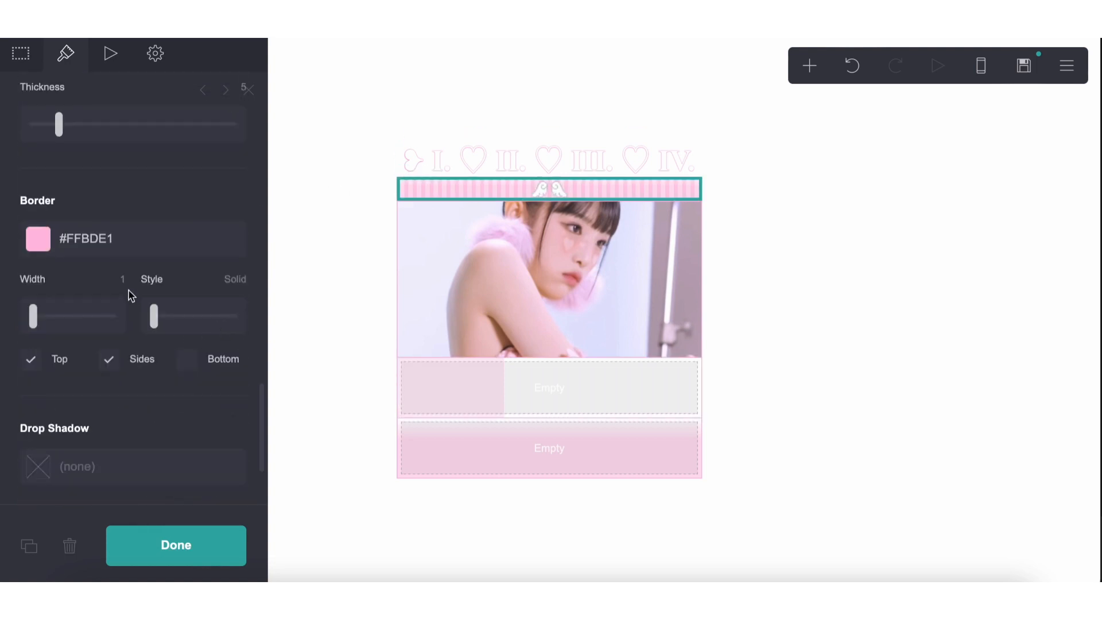
left_click(401, 230)
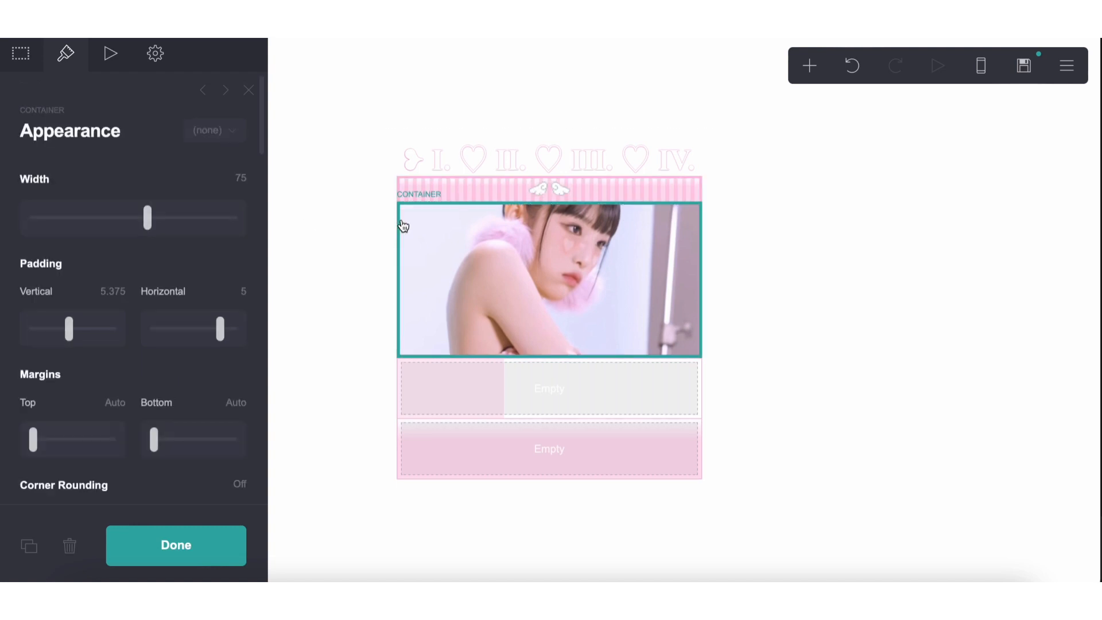
scroll(190, 300, "down", 5)
scroll(188, 299, "down", 15)
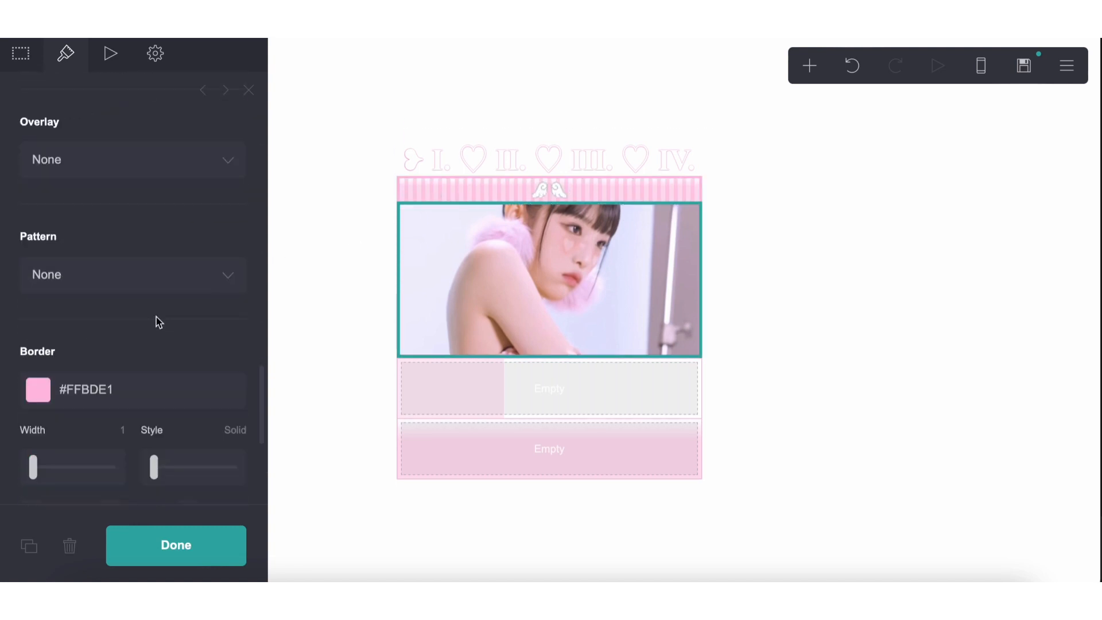
- Set the border width of both empty containers below the photo to 3
left_click(401, 371)
scroll(98, 349, "down", 5)
scroll(98, 350, "down", 10)
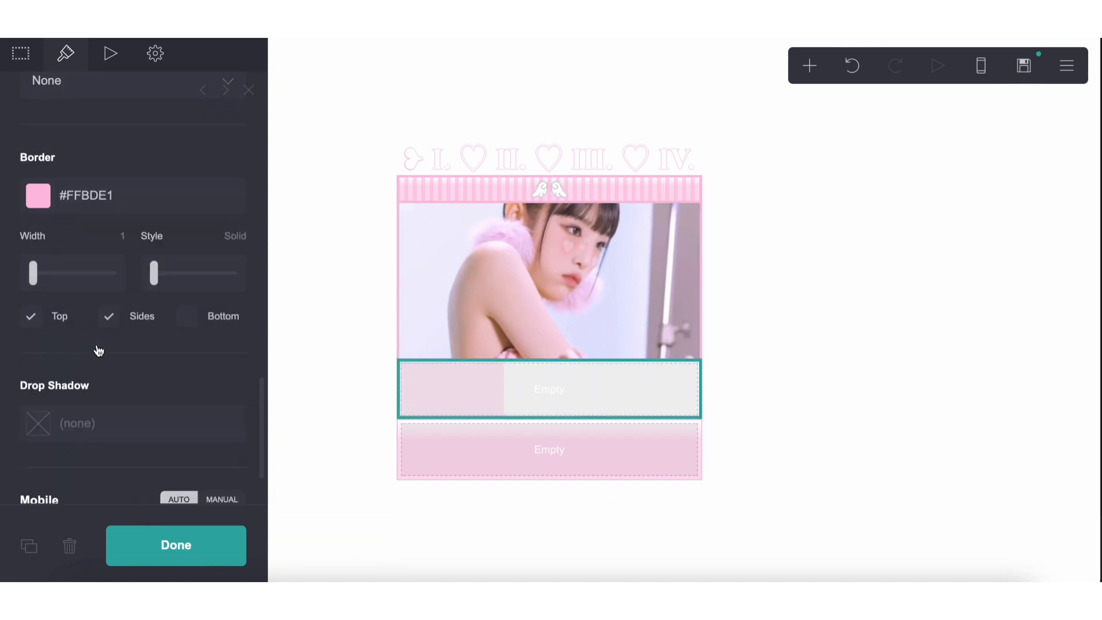
left_click(446, 443)
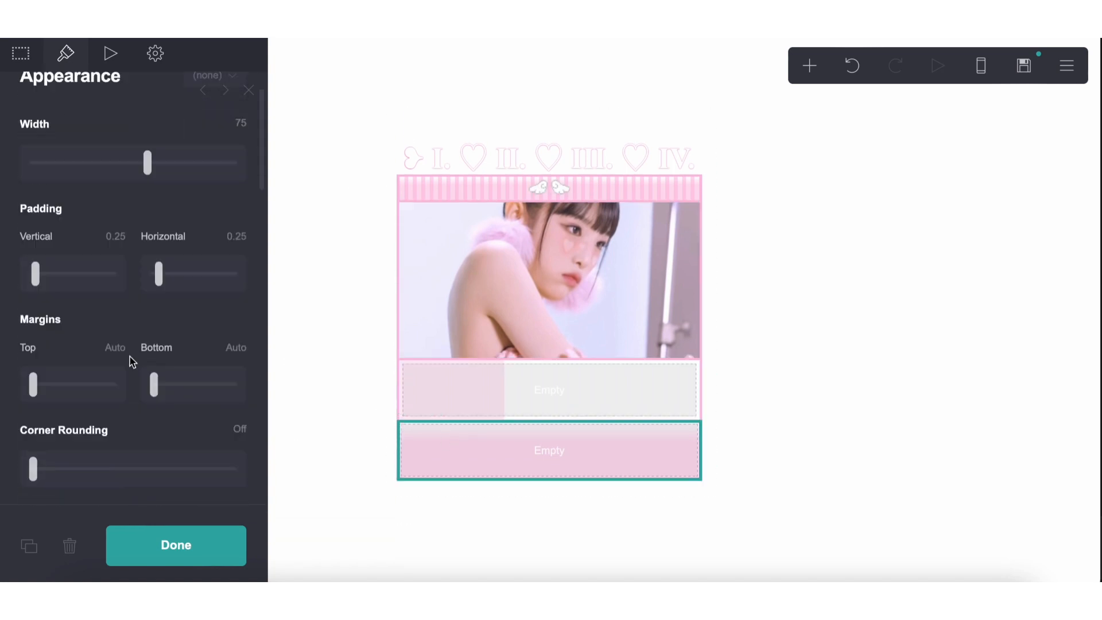
scroll(130, 356, "down", 10)
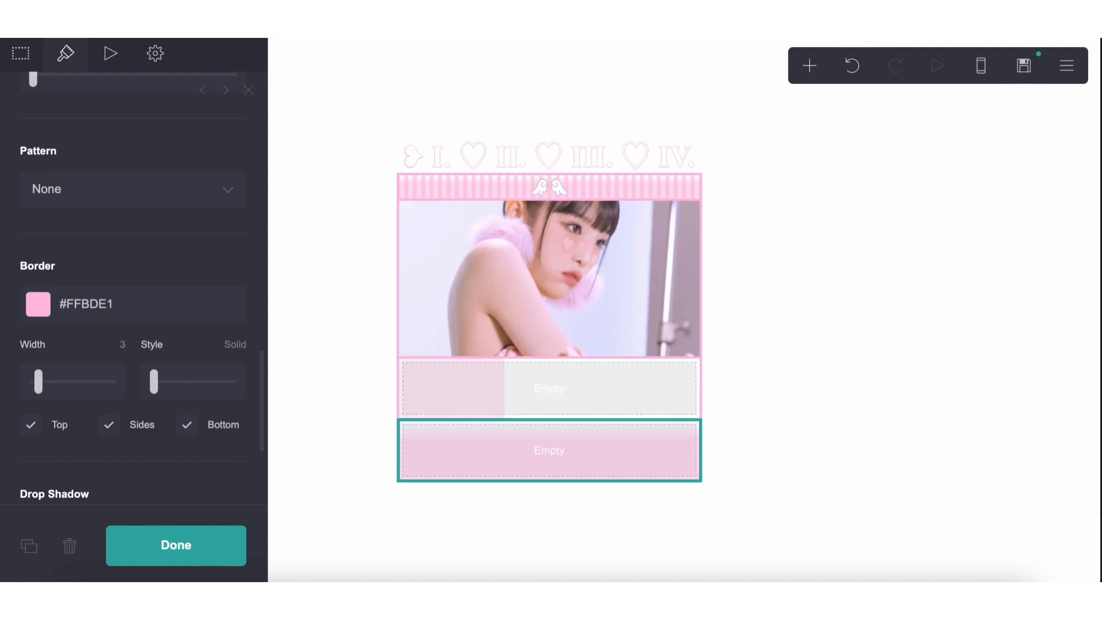
left_click(275, 489)
- Change the type of the upper empty container from Default to Columns
left_click(477, 386)
left_click(30, 64)
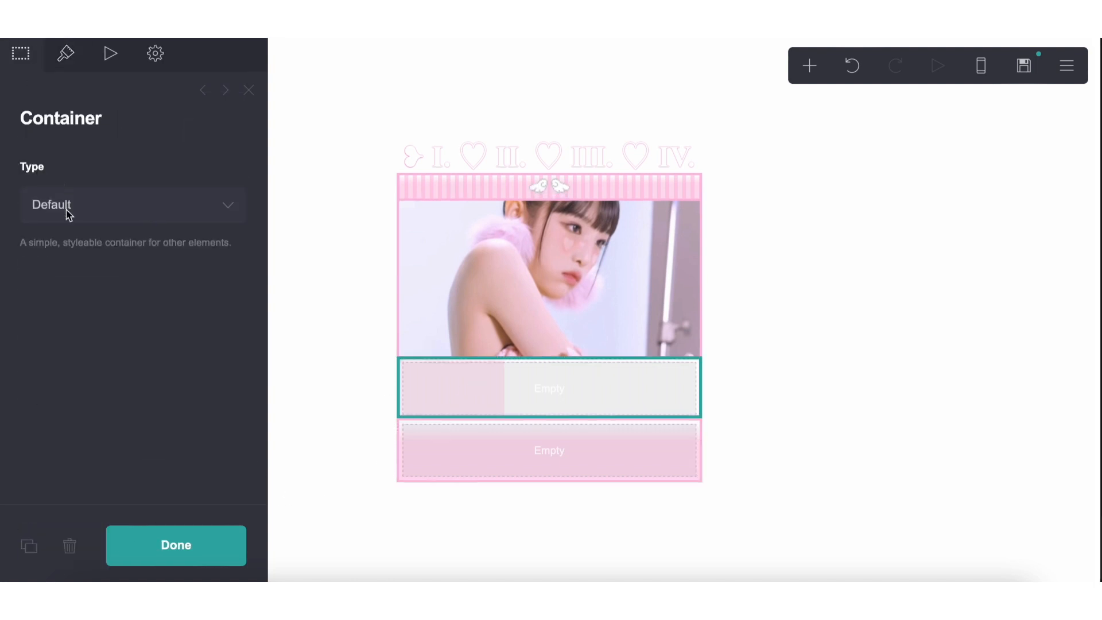
left_click(68, 209)
left_click(67, 218)
left_click(67, 52)
left_click(21, 54)
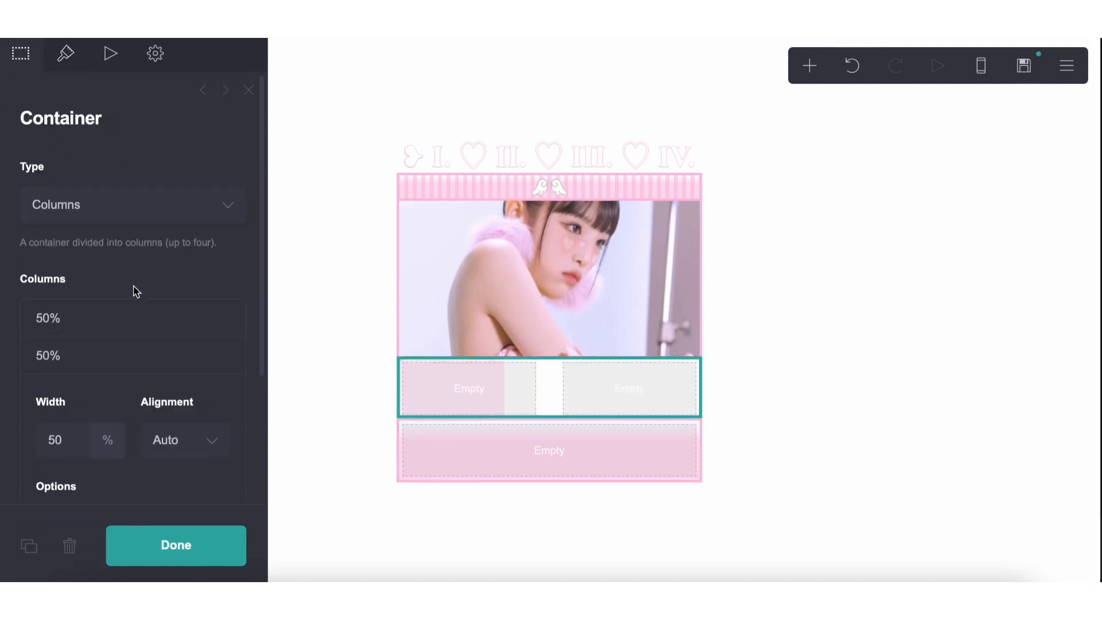
- Set the width of the first column in the columns container to 35%
left_click(92, 314)
left_click(65, 405)
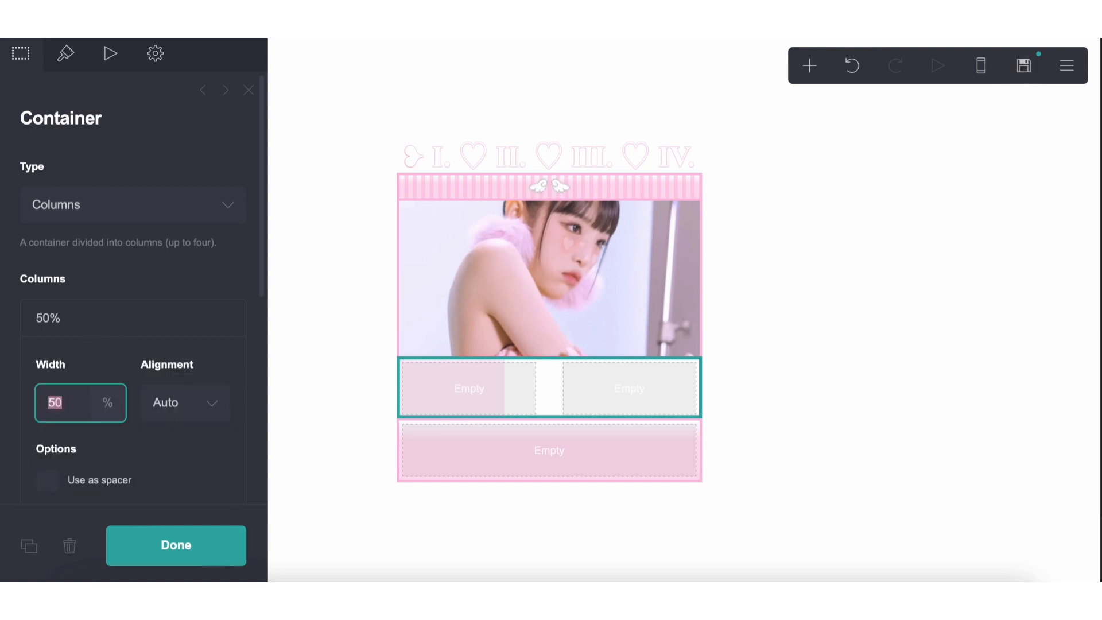
type("35")
key("Return")
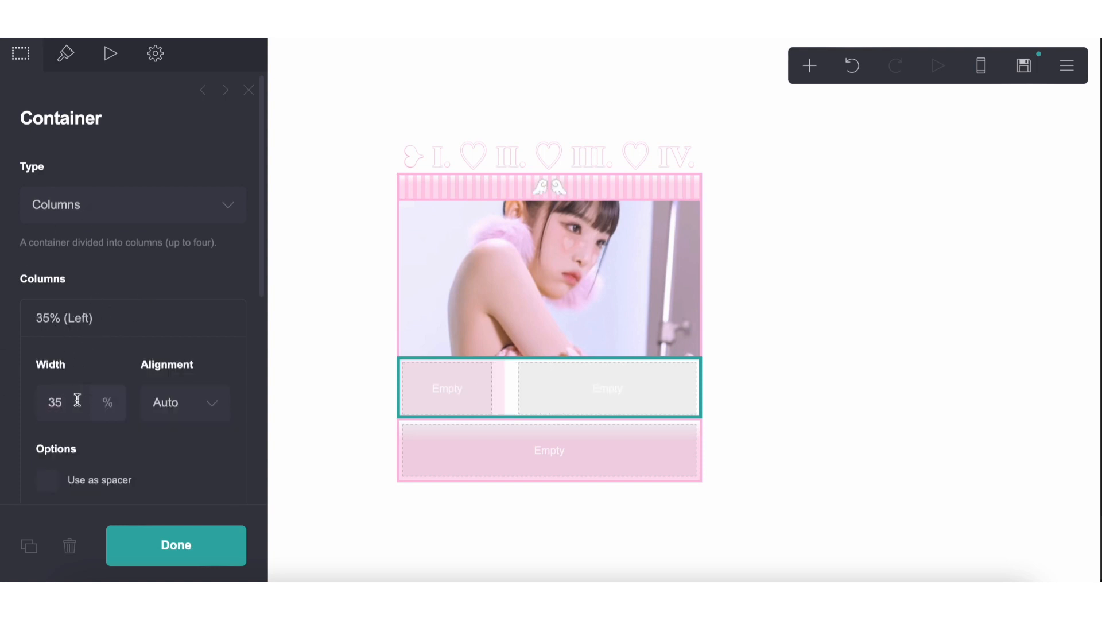
- Set the columns container's gutters to 0.625 and close its settings
left_click(63, 53)
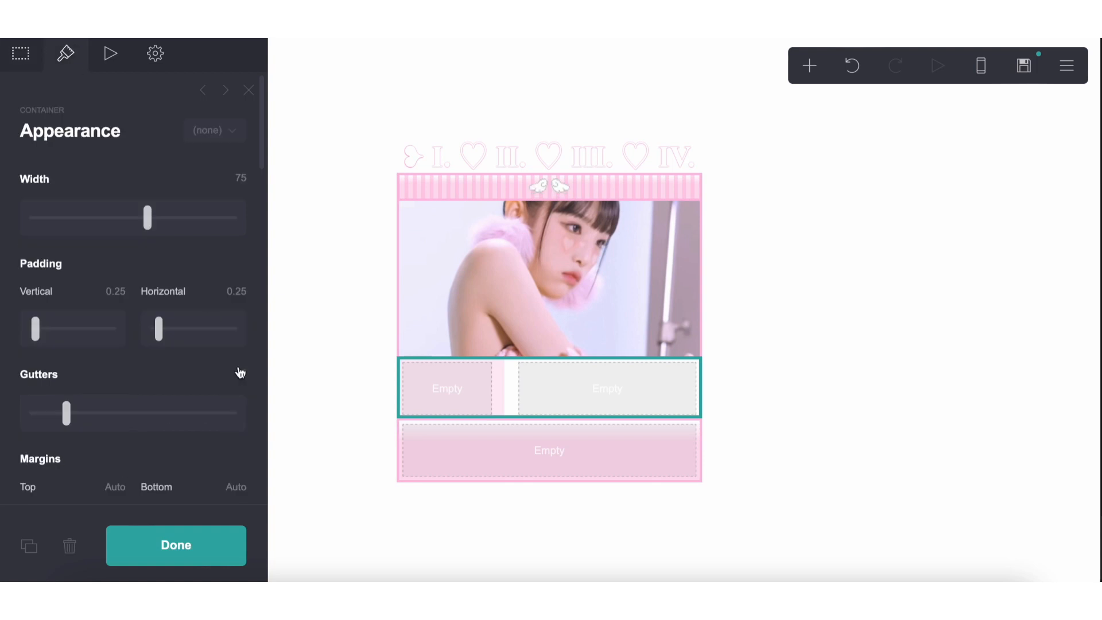
left_click(237, 372)
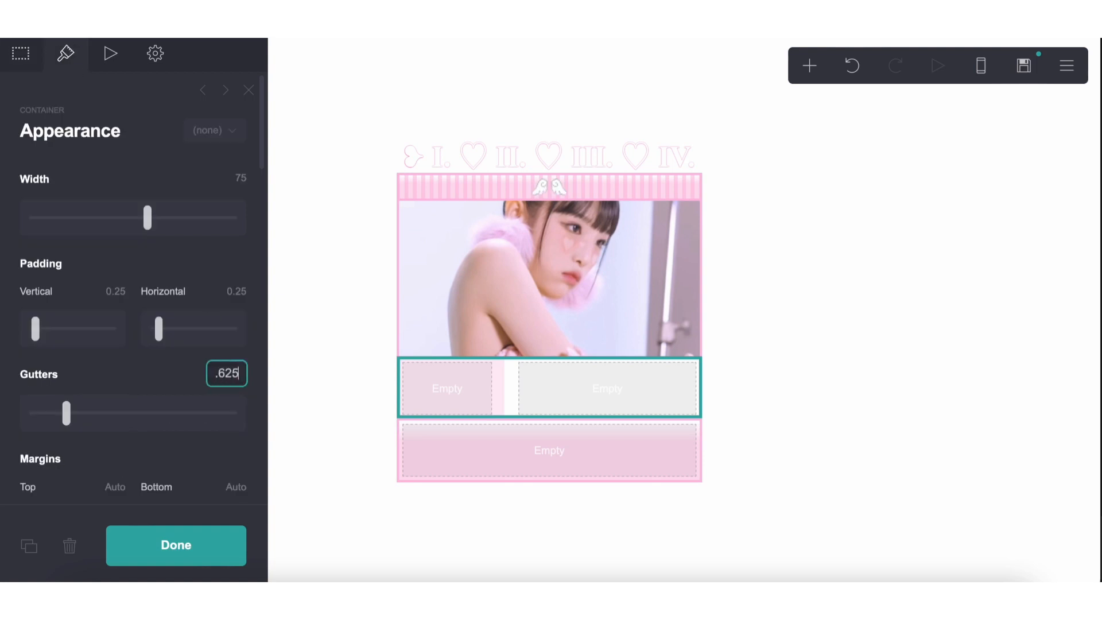
key("Return")
left_click(376, 515)
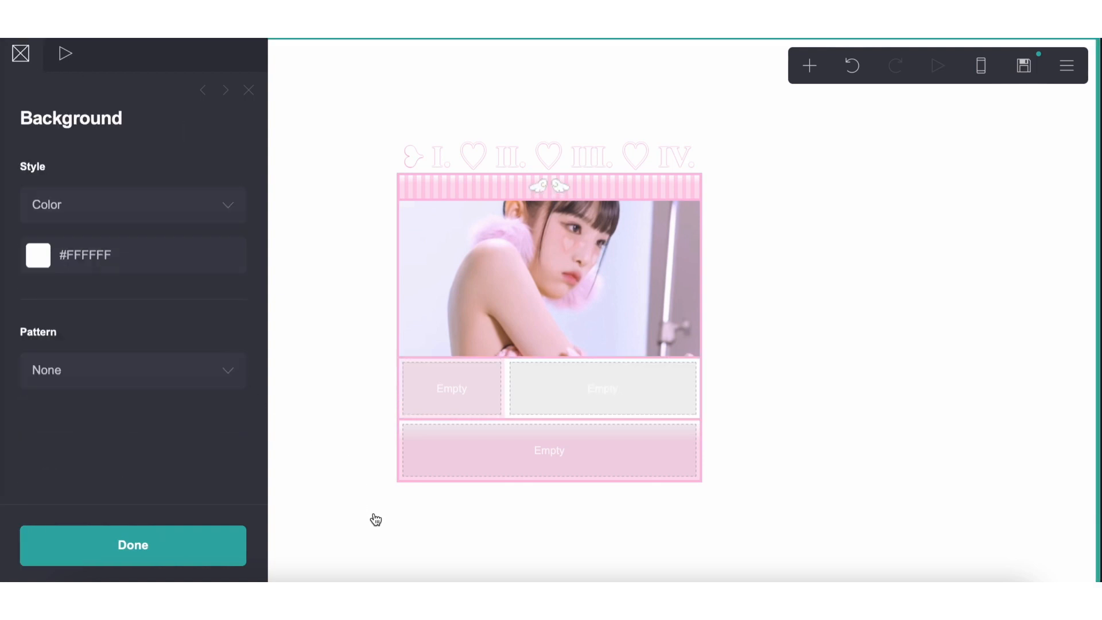
- Enable the Gutters and Flush to edges border options for the columns container, and close its settings
left_click(497, 370)
scroll(93, 388, "down", 10)
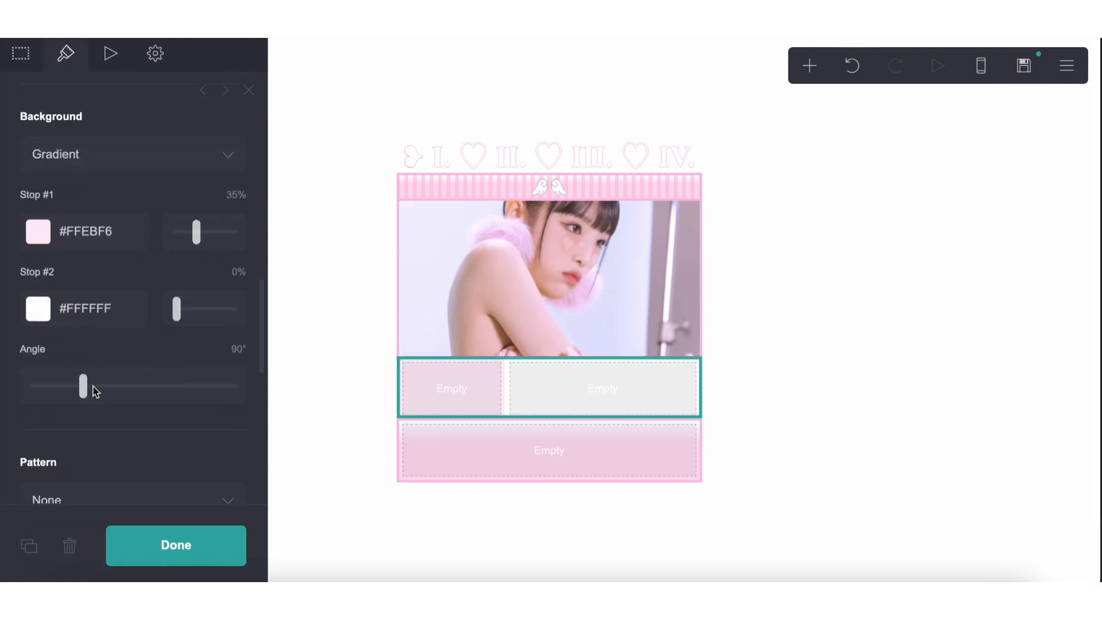
scroll(95, 392, "up", 2)
scroll(95, 392, "down", 10)
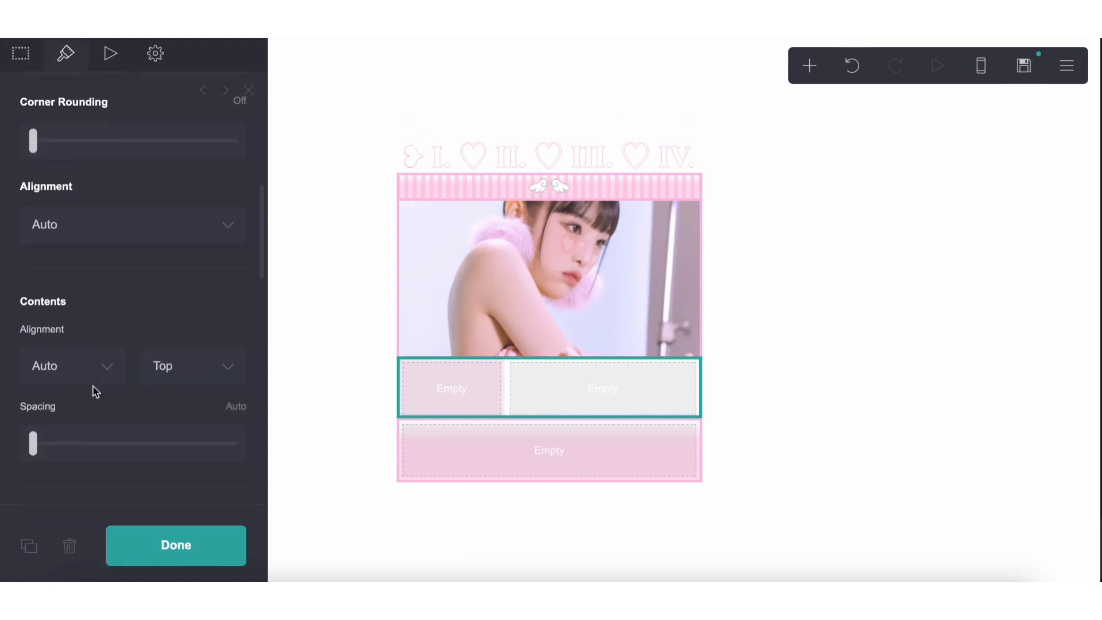
scroll(95, 392, "up", 3)
scroll(93, 387, "down", 12)
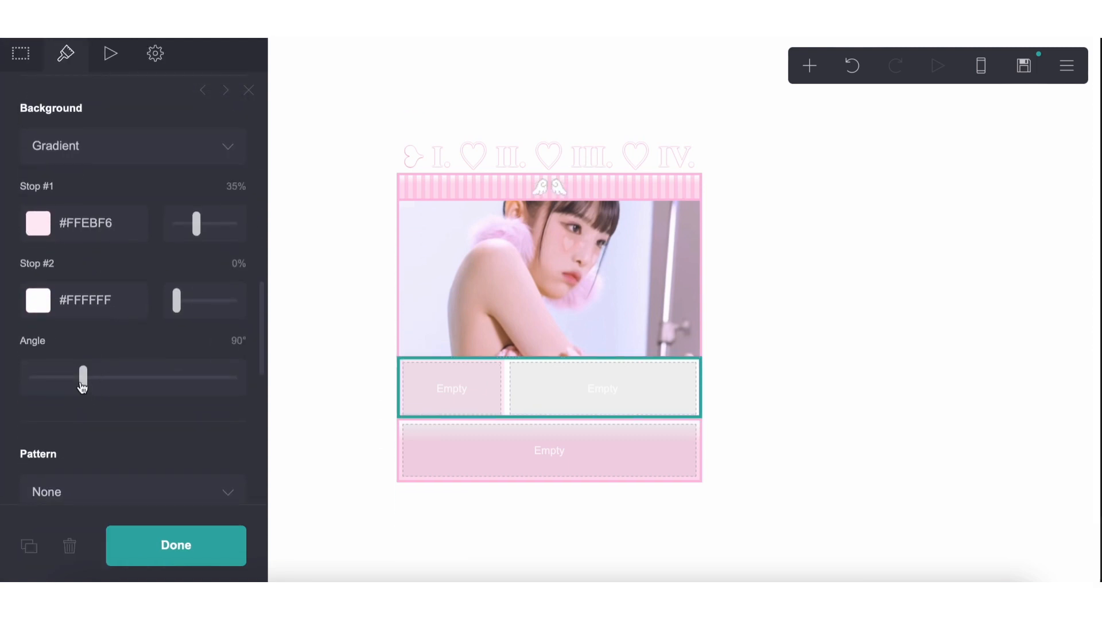
left_click(31, 501)
scroll(63, 499, "down", 5)
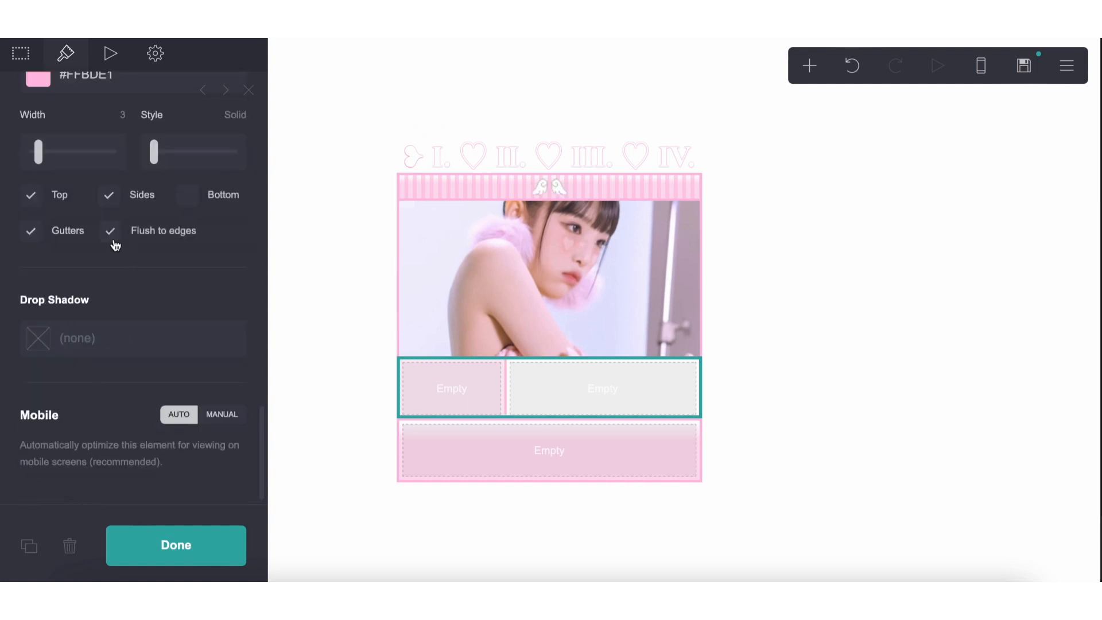
left_click(479, 516)
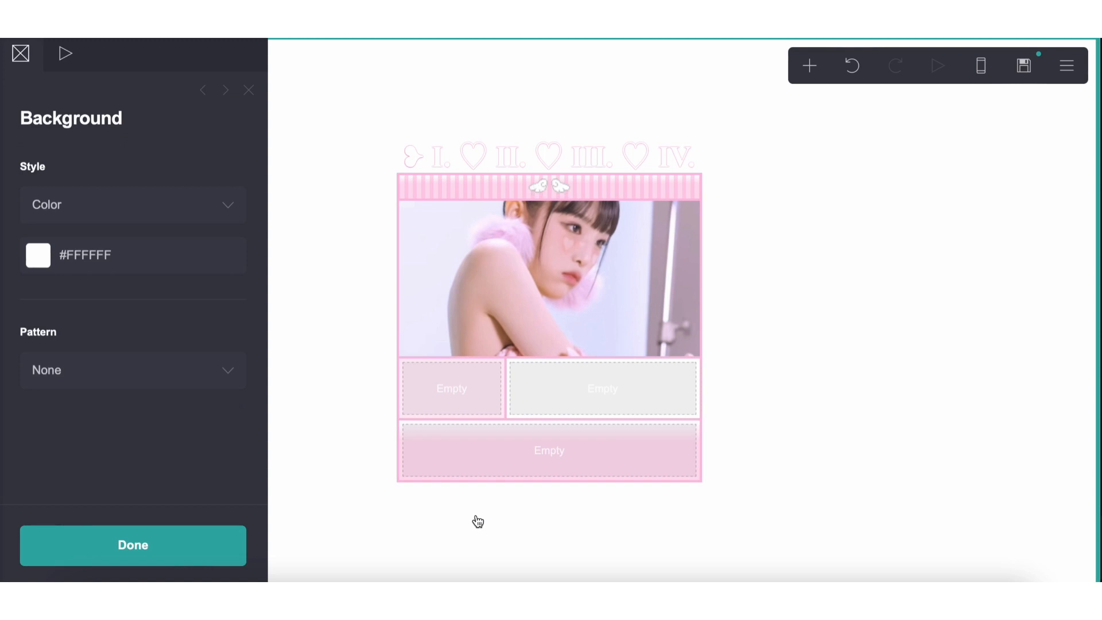
- Add a text element at the end of the page and change its font to Default
left_click(808, 68)
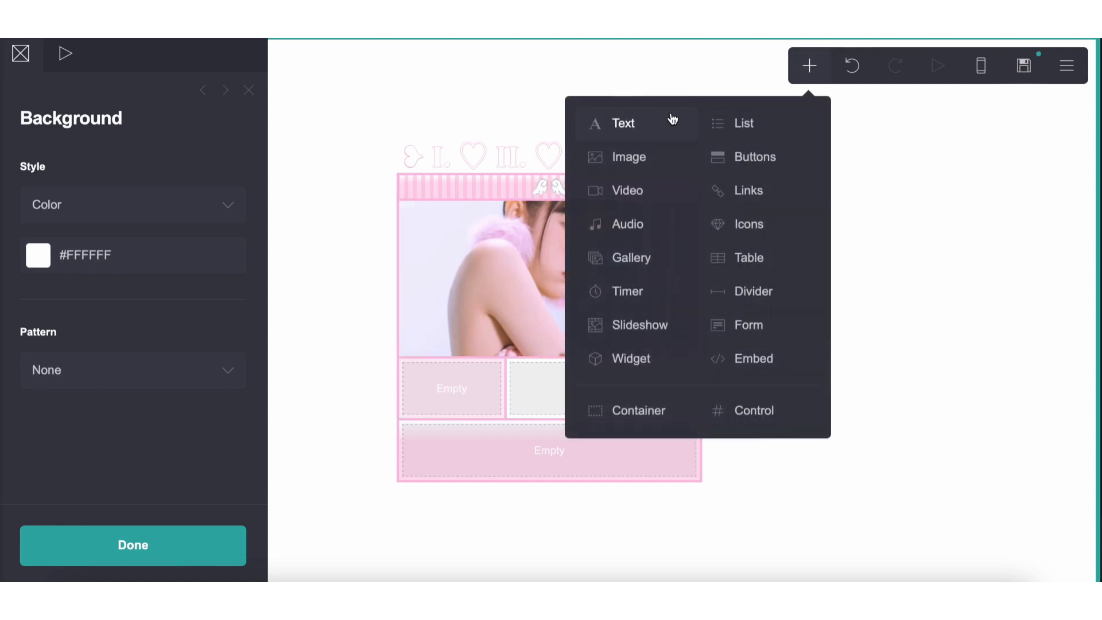
left_click(668, 115)
left_click(66, 53)
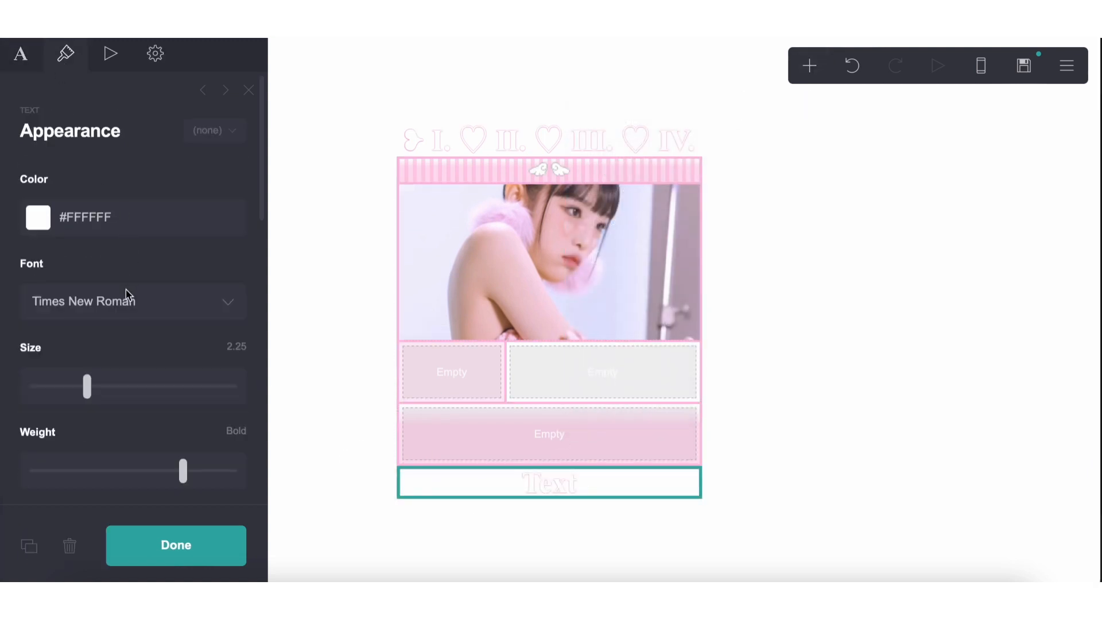
left_click(126, 297)
left_click(127, 294)
left_click(127, 296)
scroll(127, 296, "up", 20)
left_click(106, 353)
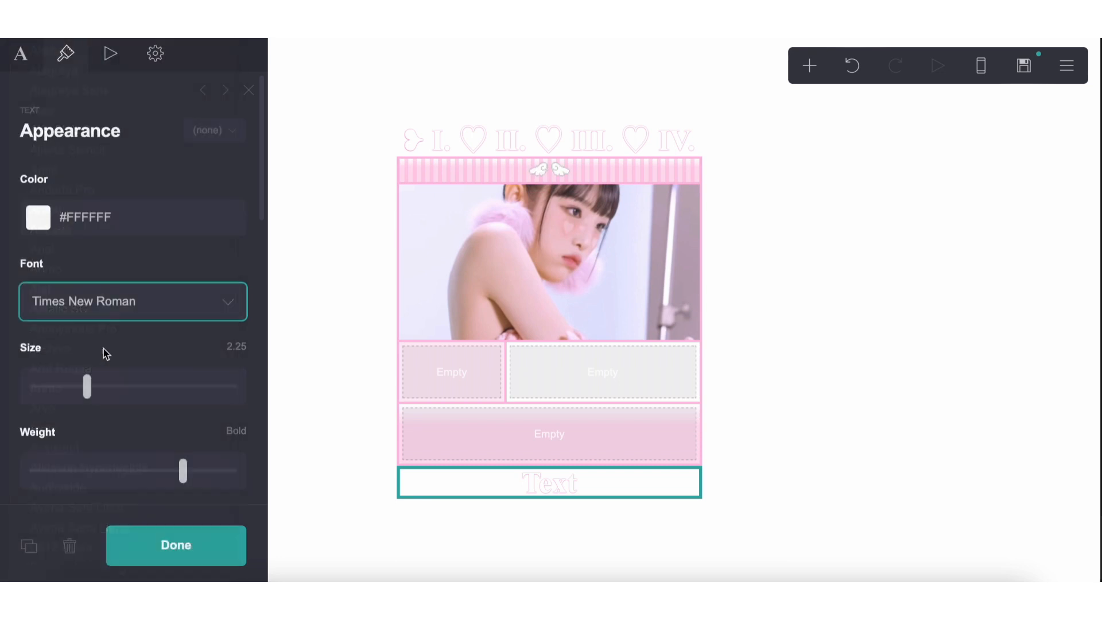
- Set the new text element's color to #505050
left_click(93, 221)
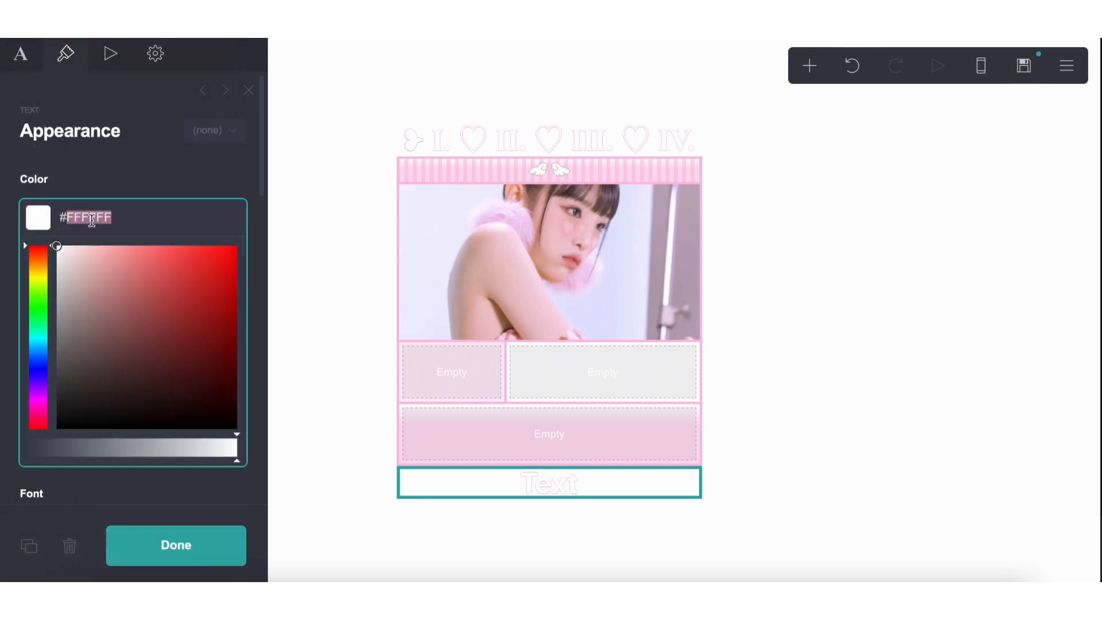
type("505050")
left_click(108, 164)
scroll(114, 401, "down", 2)
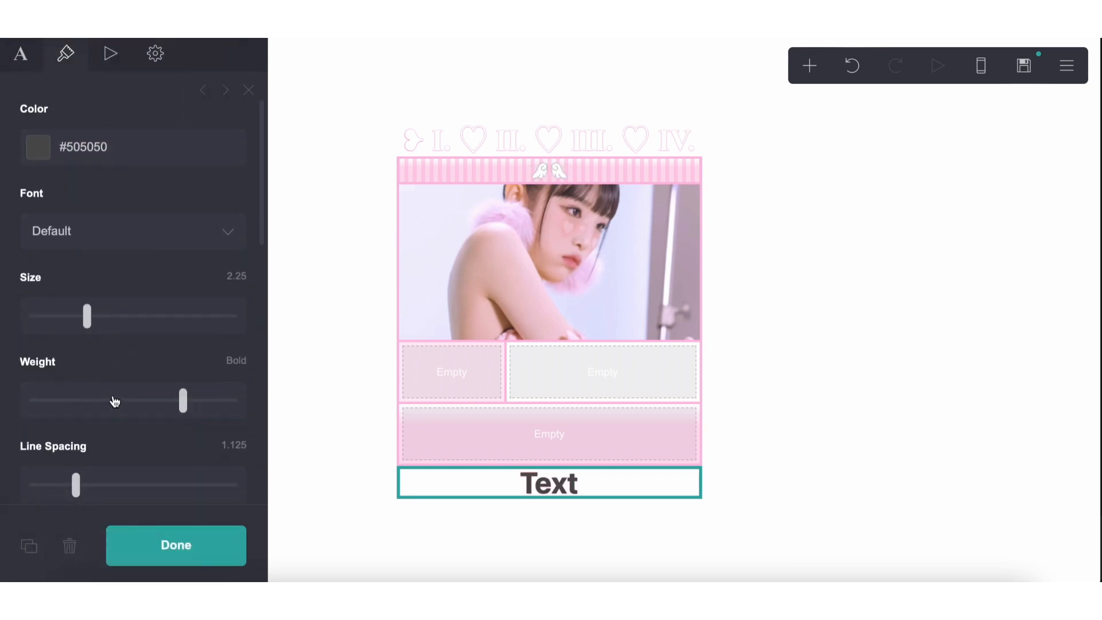
- Set the new text element's weight to Medium, size to 0.75 and letter spacing to -0.025
scroll(114, 401, "down", 1)
left_click_drag(183, 380, 133, 379)
left_click_drag(88, 297, 46, 297)
scroll(51, 298, "down", 5)
left_click_drag(112, 310, 16, 308)
key("BackSpace")
key("BackSpace")
left_click(79, 263)
scroll(79, 261, "up", 5)
scroll(69, 247, "up", 2)
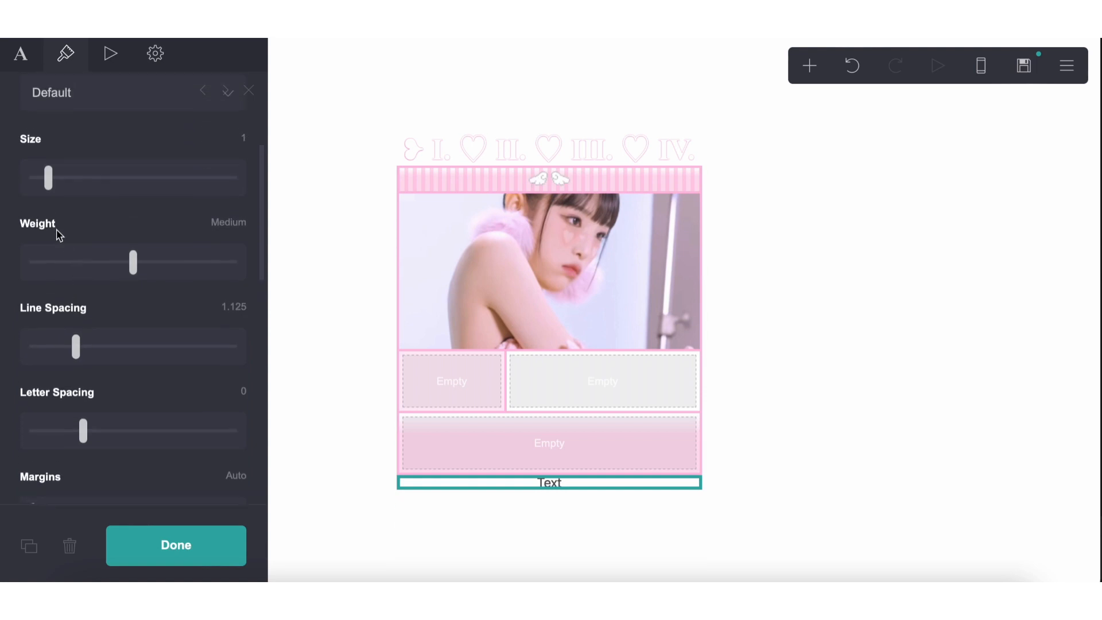
left_click_drag(49, 189, 41, 182)
- Move the text element into the first column and replace its text with "crd layout" and "ib iabiom" on two lines
left_click_drag(519, 481, 321, 390)
left_click(29, 68)
left_click(86, 159)
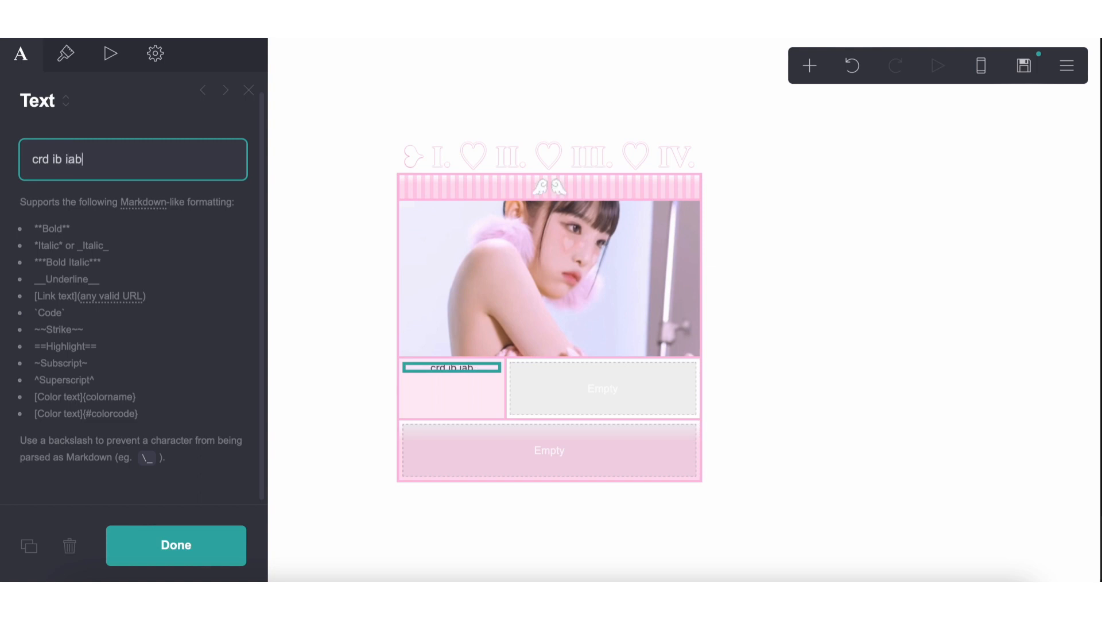
type("=m")
left_click(49, 159)
type("layout")
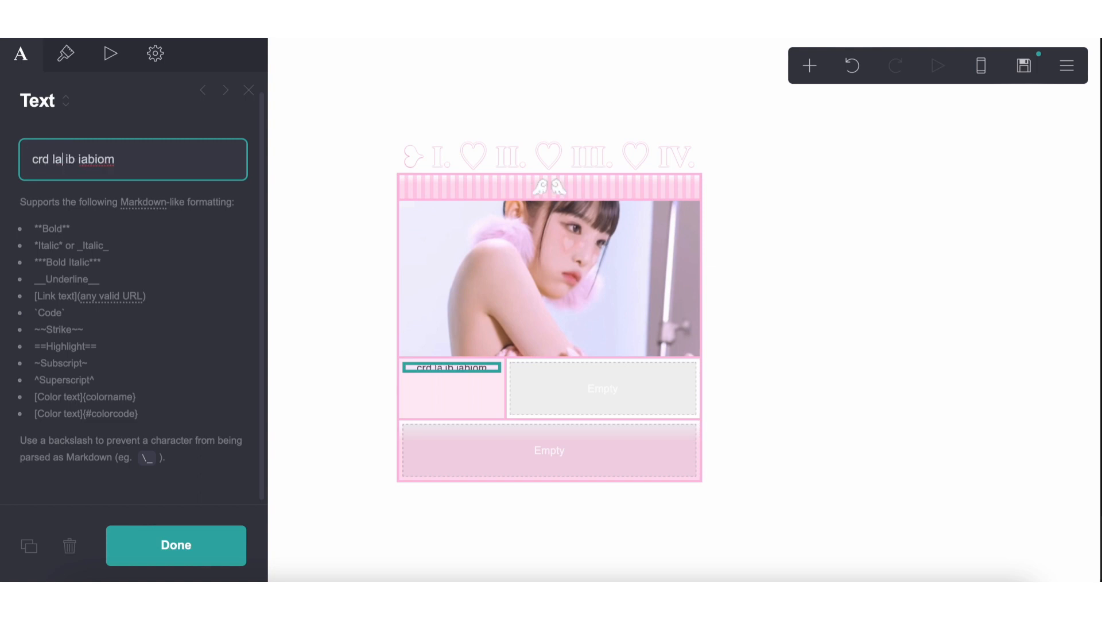
key("Return")
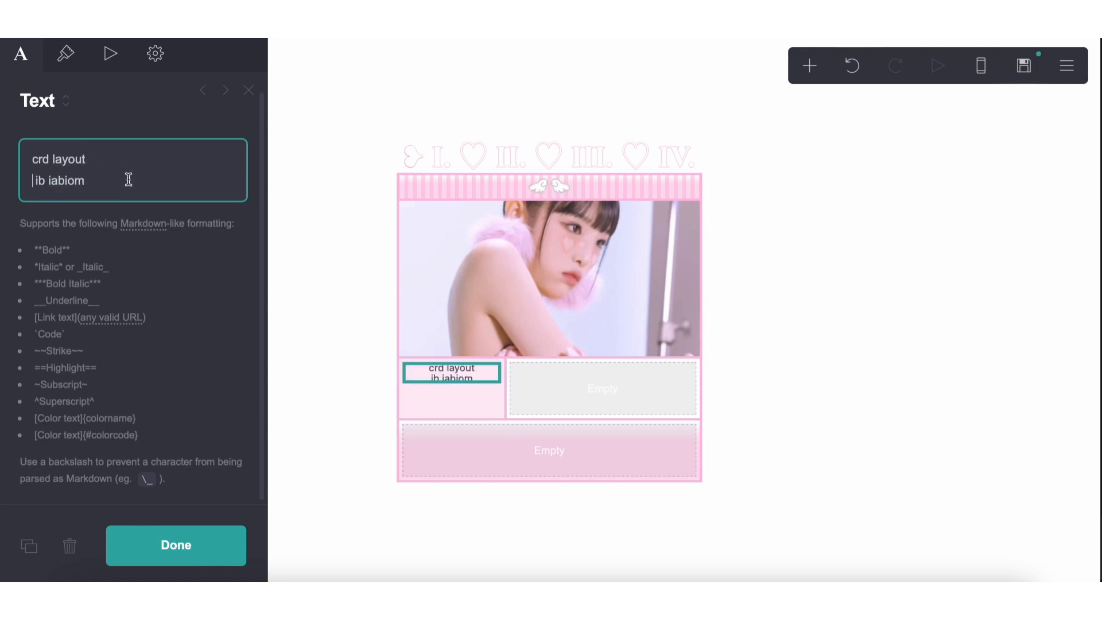
left_click(372, 447)
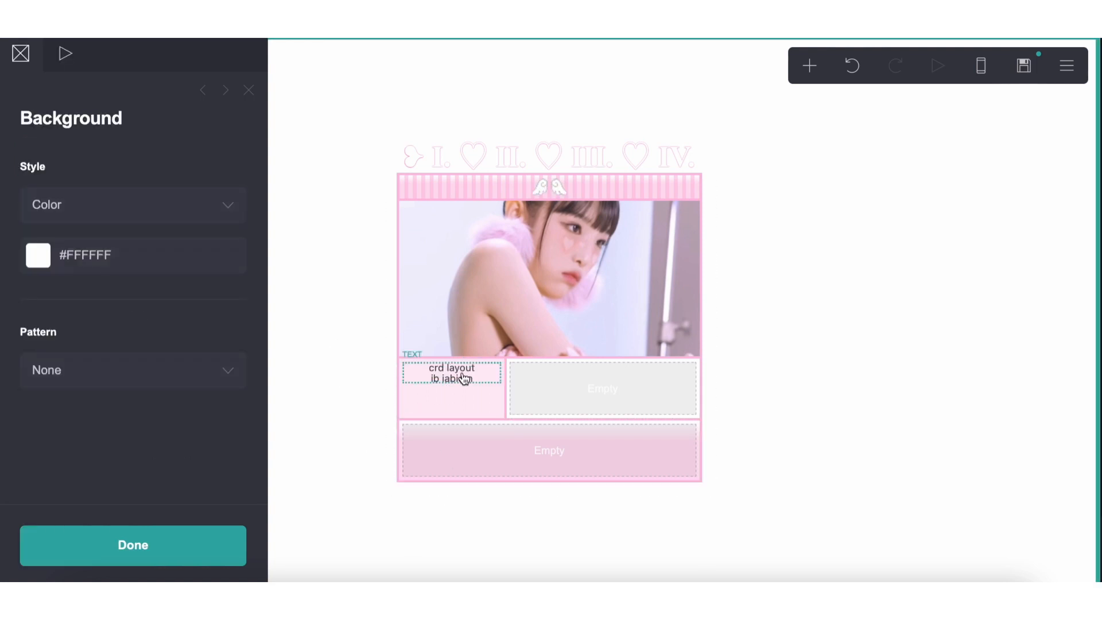
- Duplicate the "crd layout" text element, place the copy in the second column and close the settings
left_click(408, 374)
left_click(29, 545)
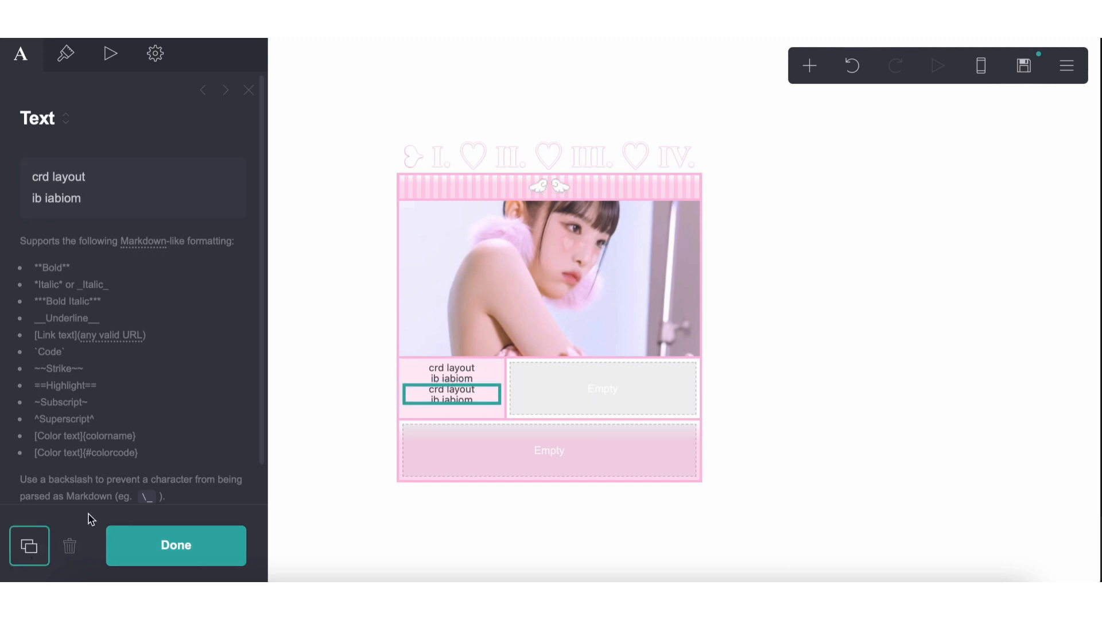
left_click_drag(485, 403, 610, 406)
left_click(546, 554)
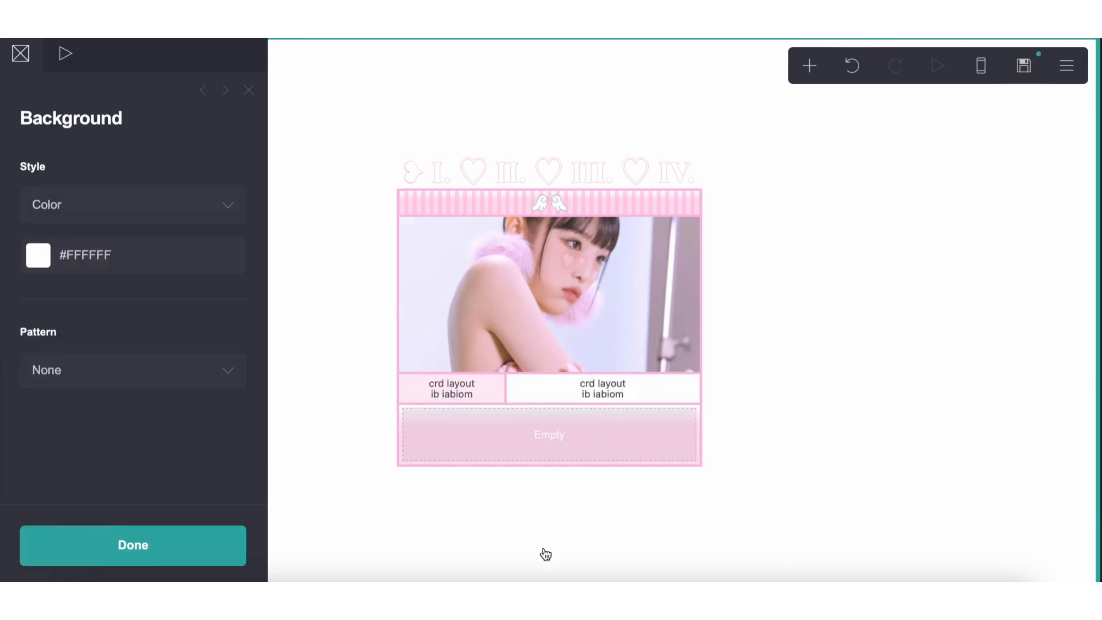
left_click(546, 554)
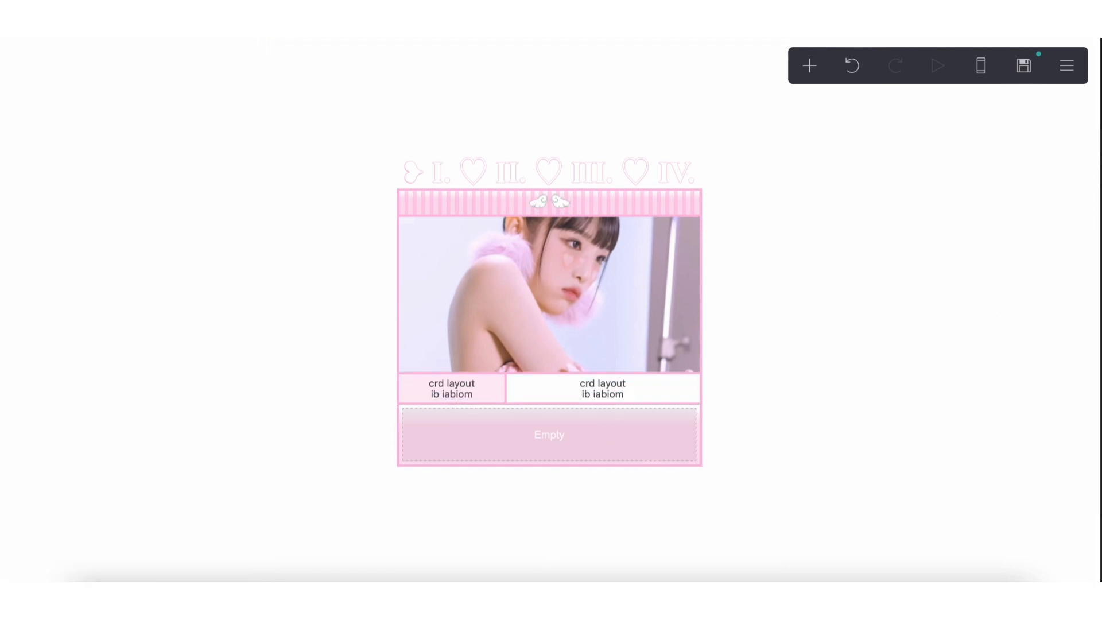
- Replace the second column's text with "And I say "hey" I'm gonna make it smile, smile, smile away"
left_click(593, 397)
key("super+a")
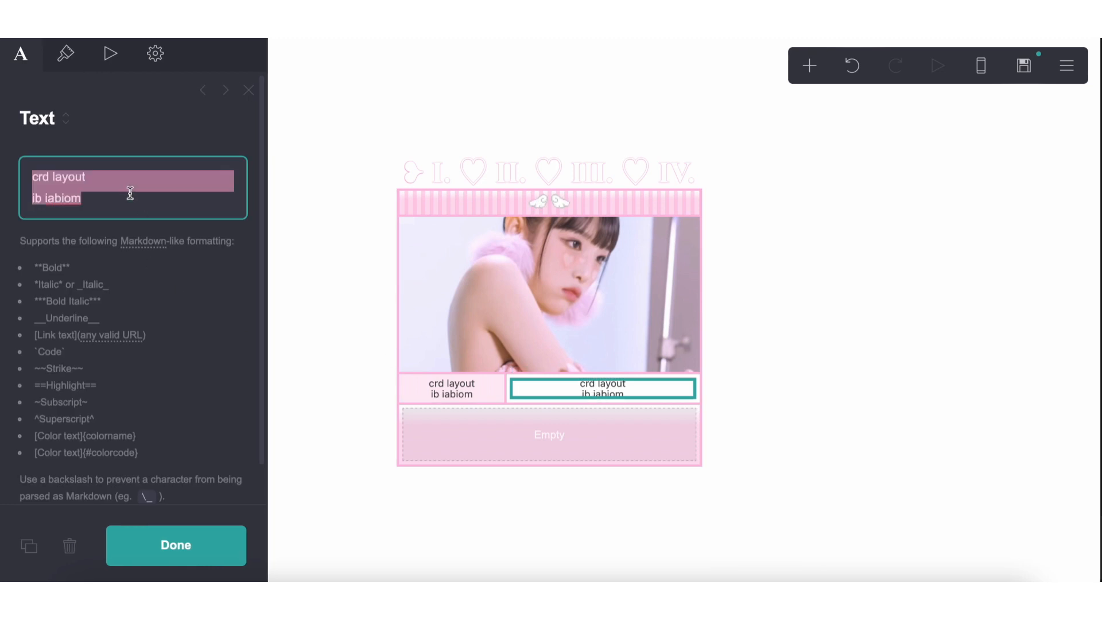
type("And I say \"hey\" I'm gonna make it smile, smile, smile away")
left_click(33, 201)
key("BackSpace")
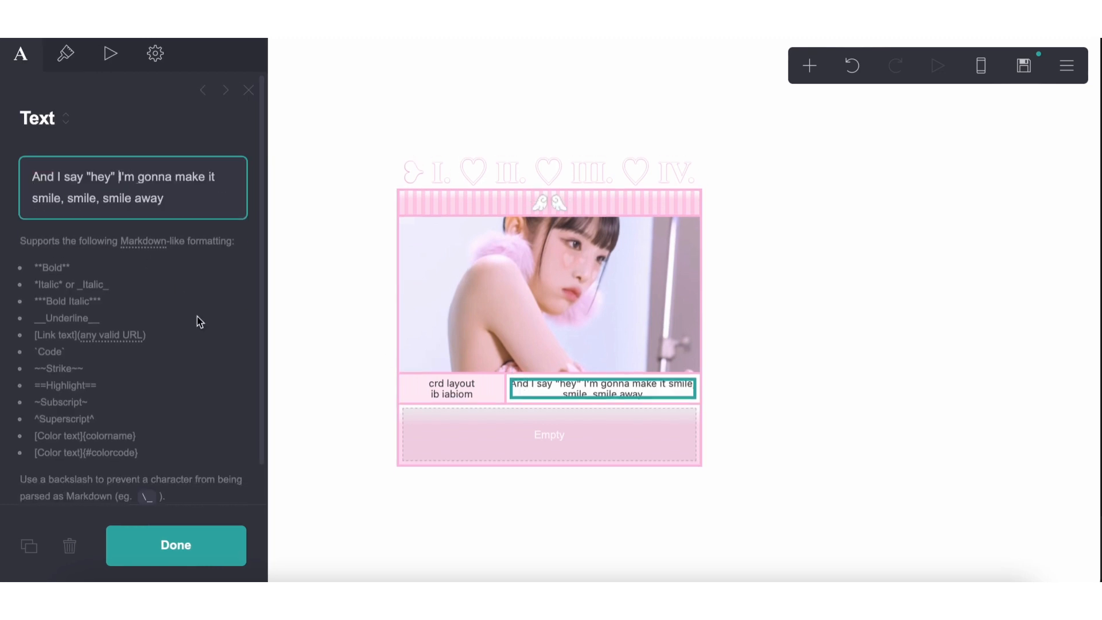
left_click(390, 506)
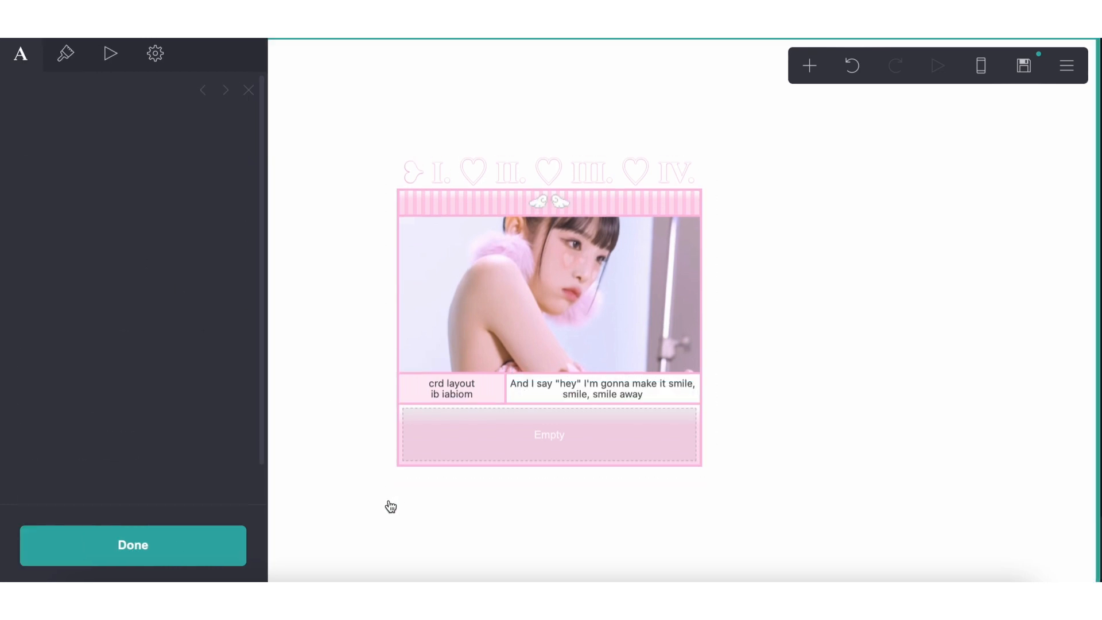
- Copy the ♡ symbol from the navigation text and append it to the end of the second column's lyric
left_click(624, 384)
left_click(484, 180)
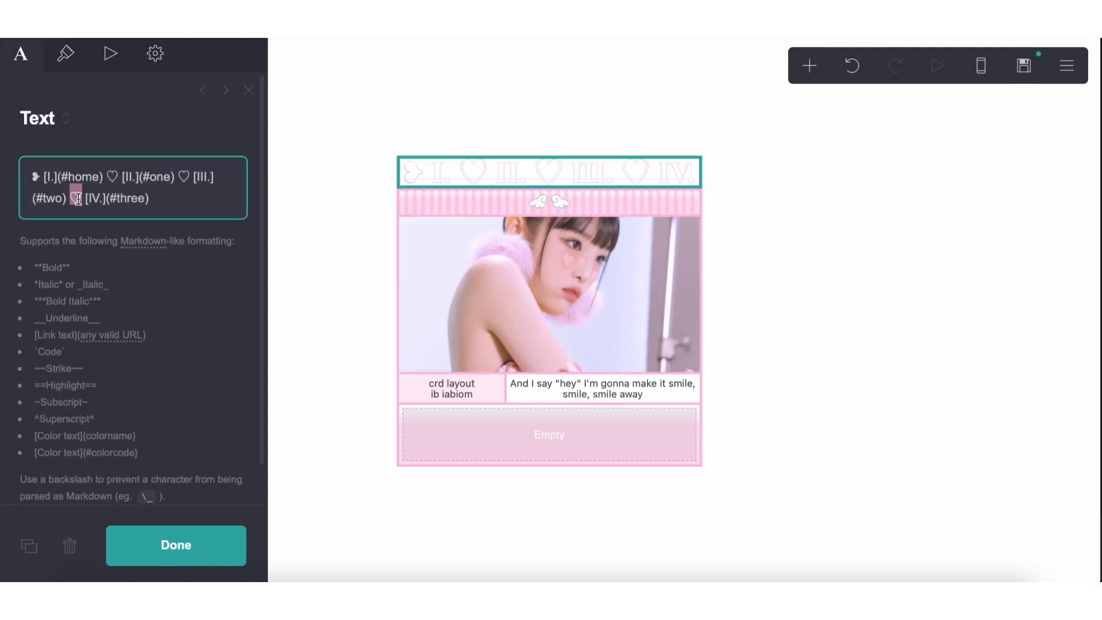
left_click(583, 395)
left_click(586, 394)
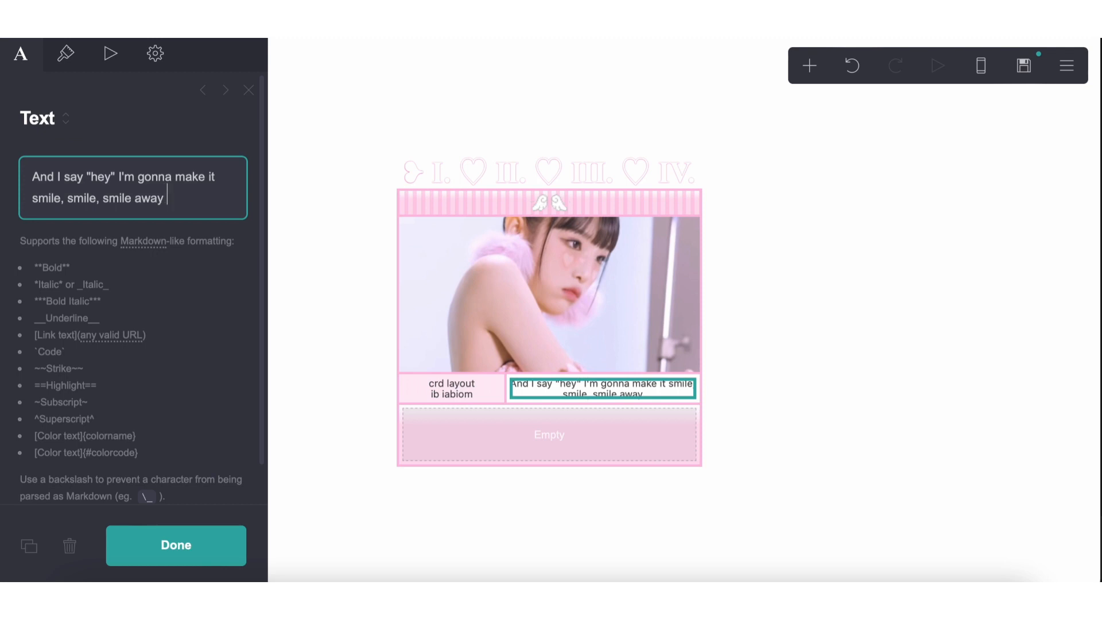
type("♡")
left_click(452, 536)
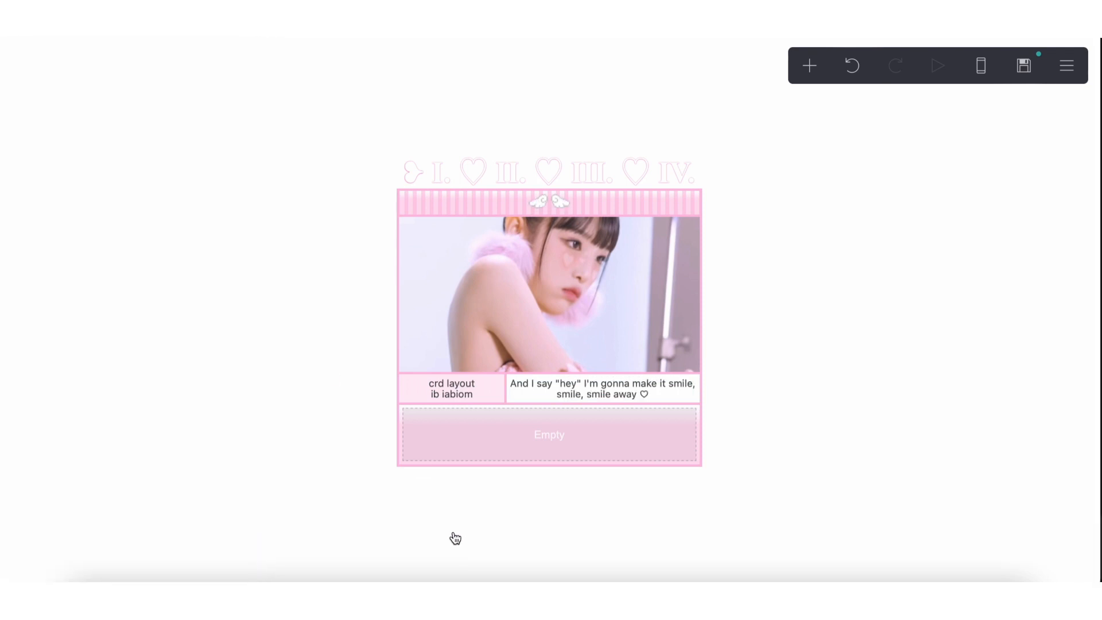
- Insert a ♡ at the start of the second column's lyric and close the text settings
left_click(556, 383)
left_click(556, 385)
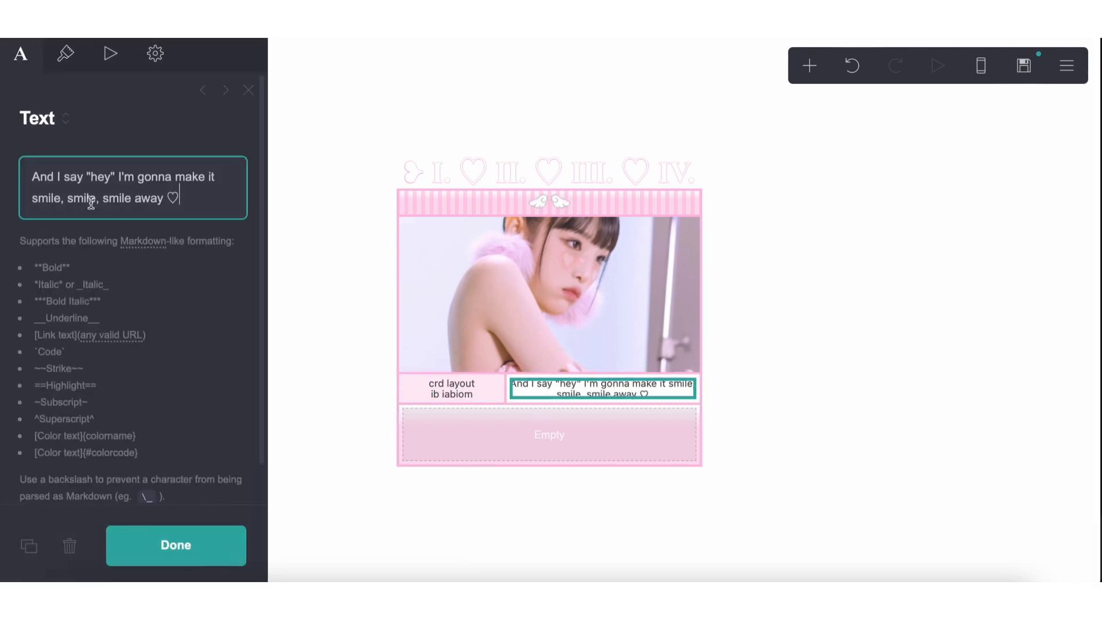
left_click(30, 173)
type("♡")
left_click(367, 513)
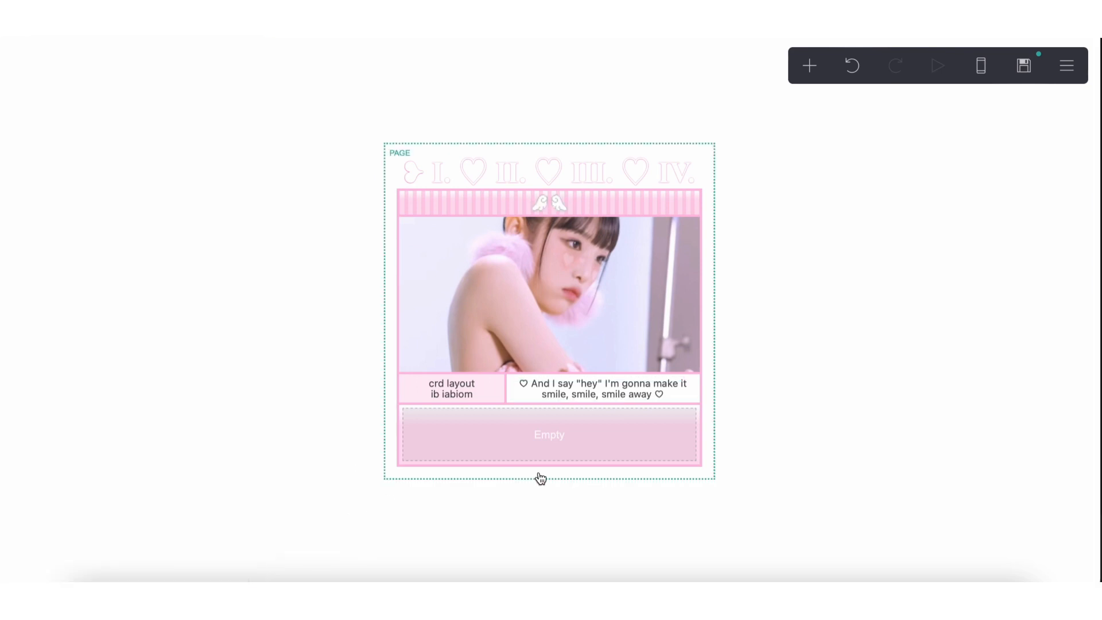
- Add a text element inside the bottom container and check its appearance settings
left_click(809, 66)
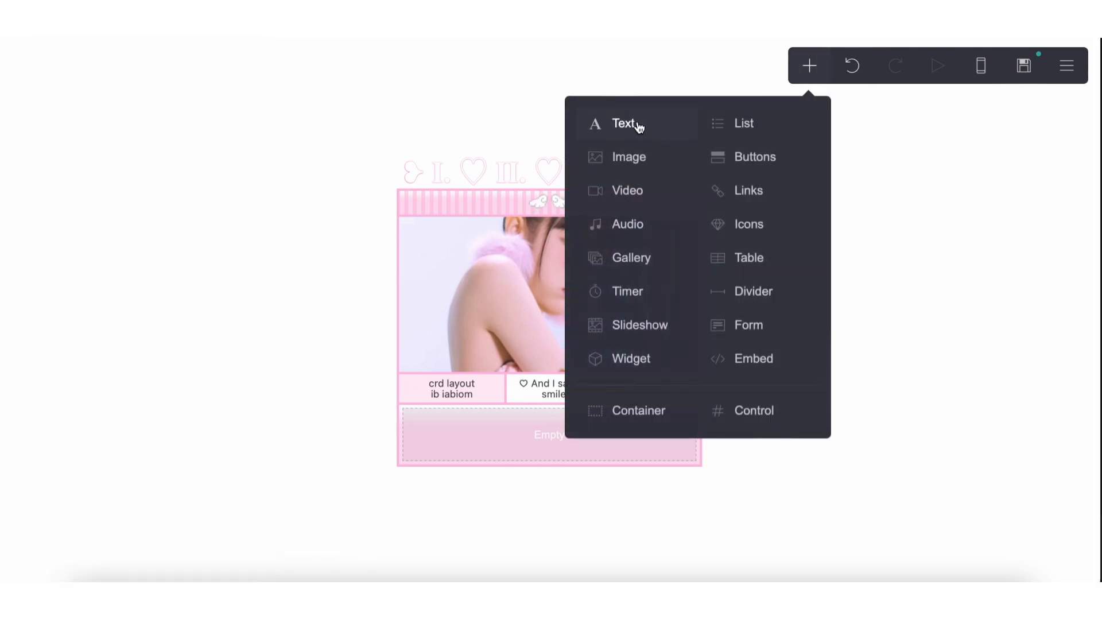
left_click(638, 128)
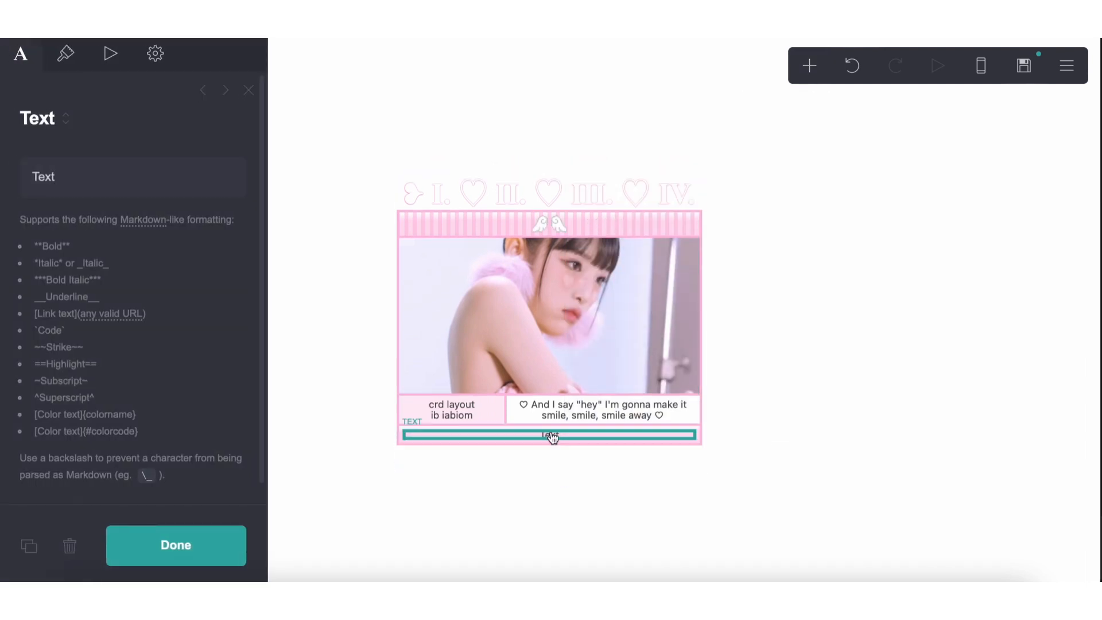
left_click(66, 54)
scroll(110, 302, "down", 3)
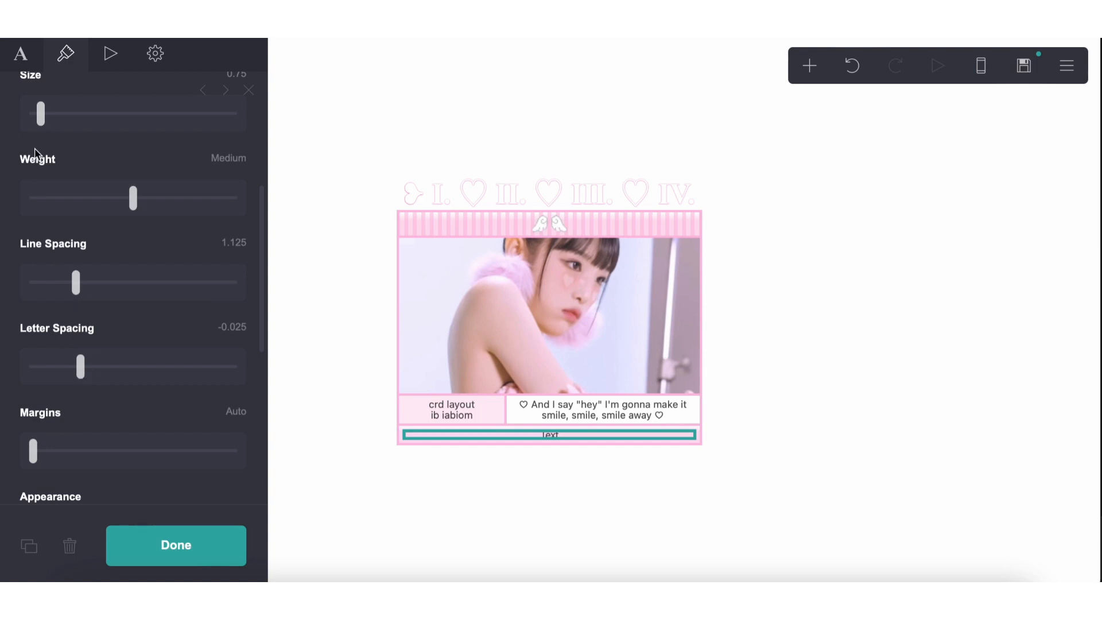
- Enter "Now Playing . . . ▷ Pretty Boys by YENA" in the bottom text, using the blue Carrd page as reference
left_click(20, 54)
left_click(98, 165)
key("ctrl+a")
type("Now ")
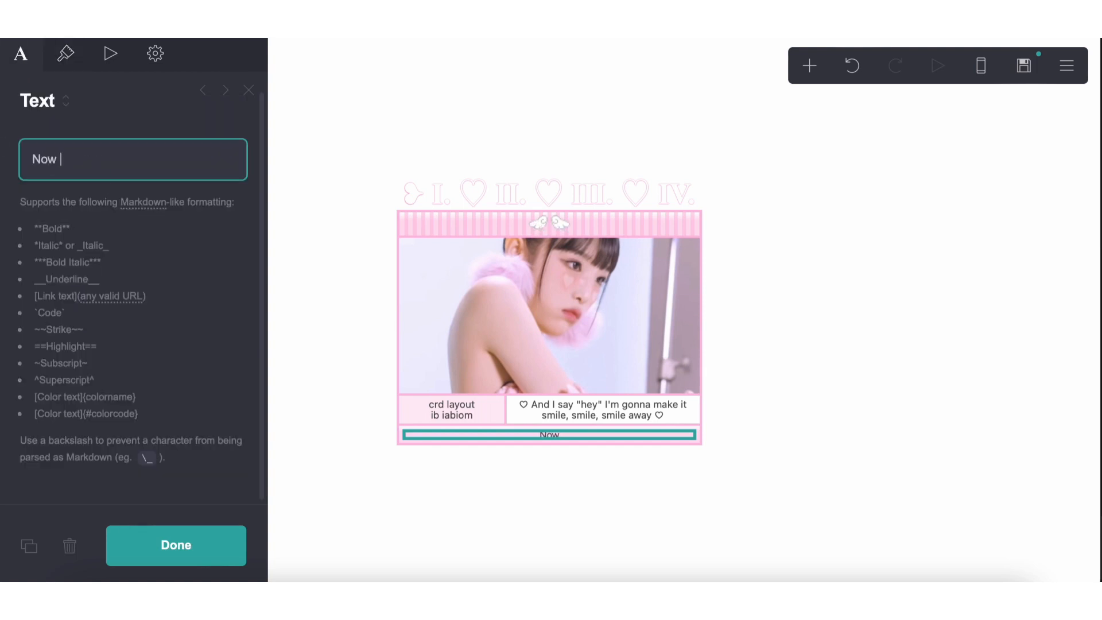
type("Play")
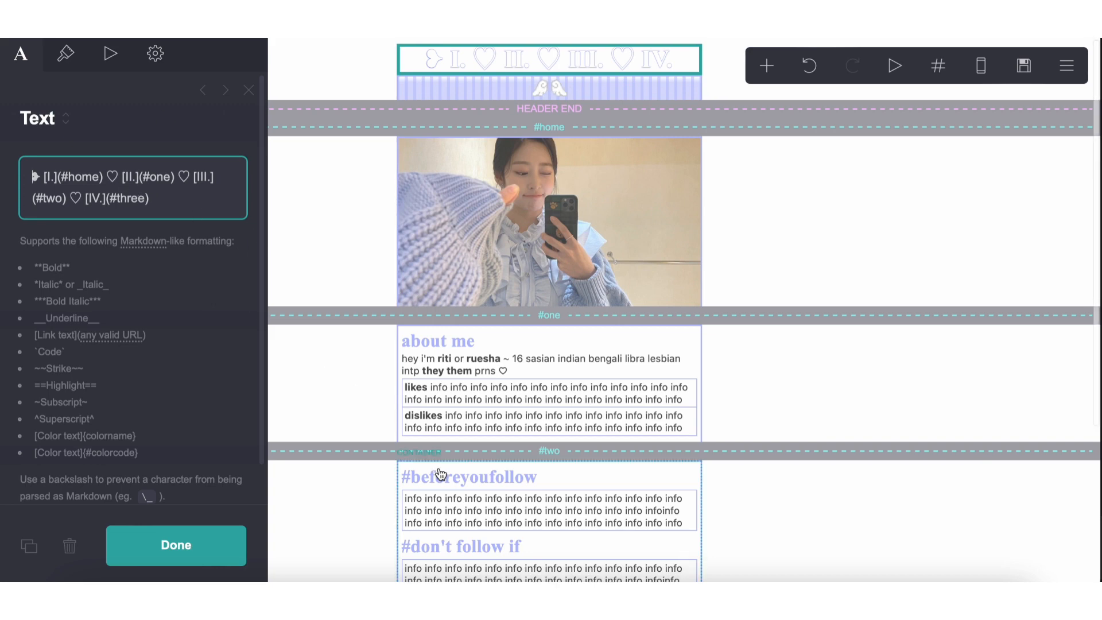
scroll(459, 537, "down", 5)
left_click(459, 559)
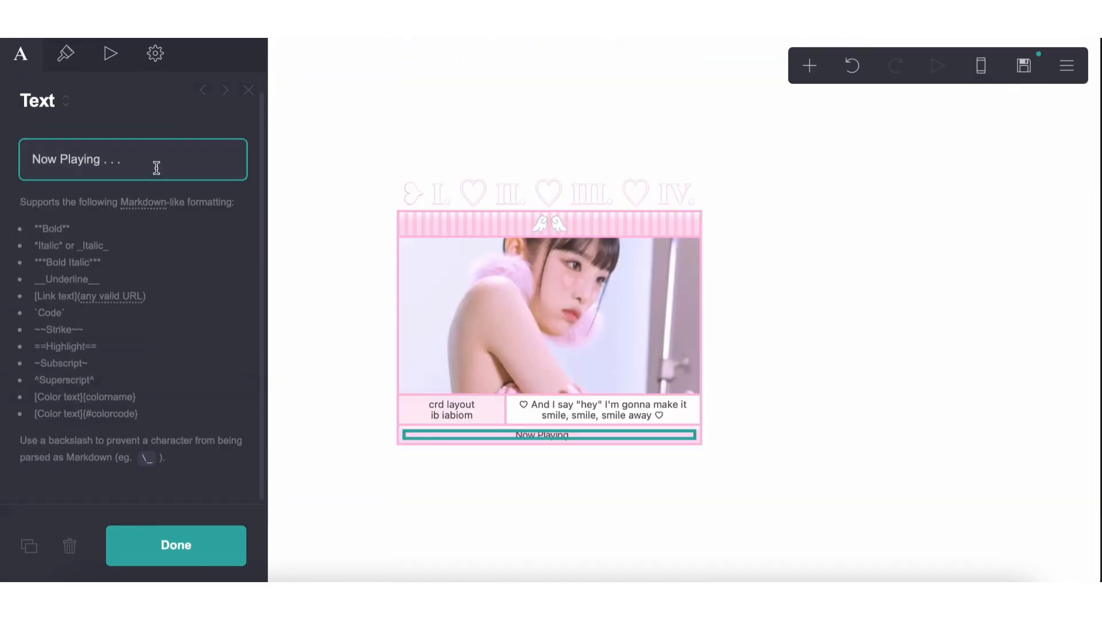
type("▷ Pretty")
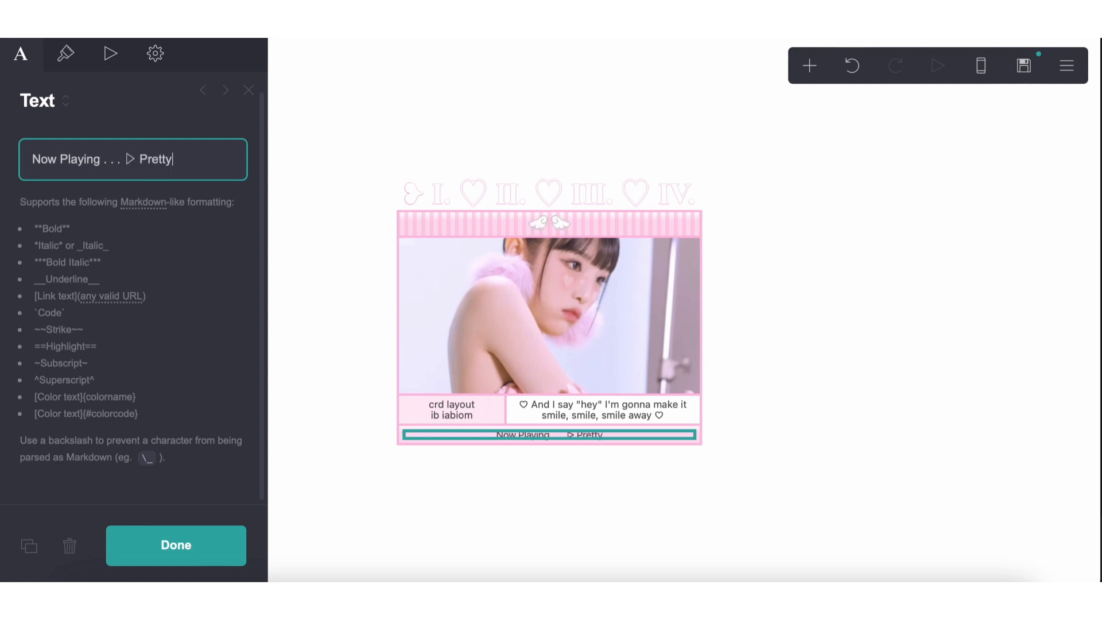
type(" Boys by YENA")
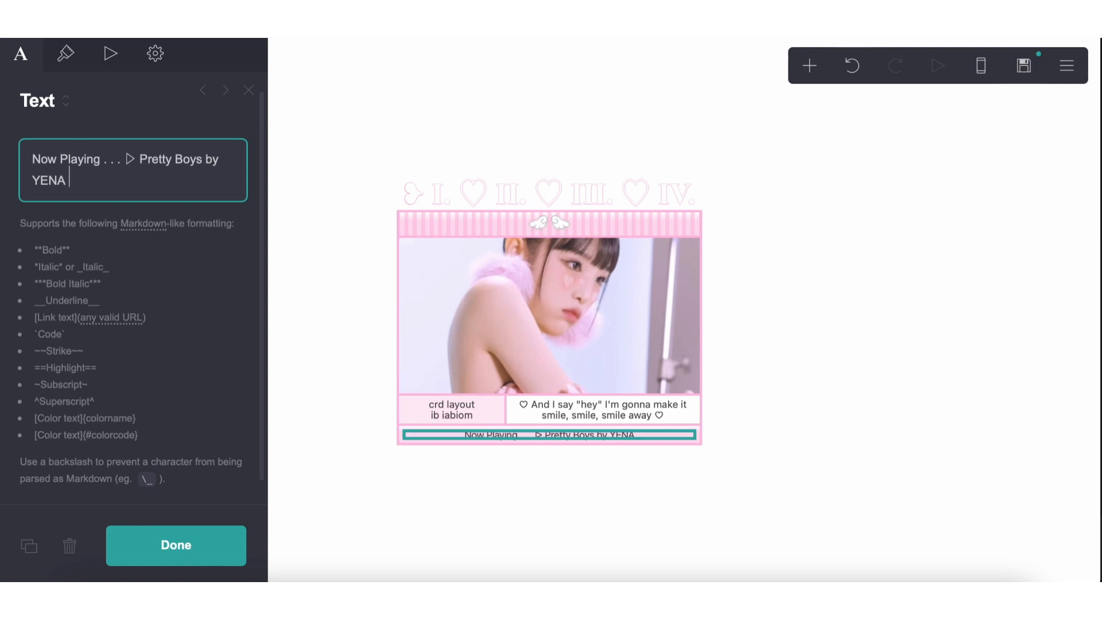
- Remove the ". . ." after "Now Playing" and put it after "YENA" in the bottom text
key("BackSpace")
key("BackSpace")
key("BackSpace")
key("BackSpace")
key("BackSpace")
key("BackSpace")
key("BackSpace")
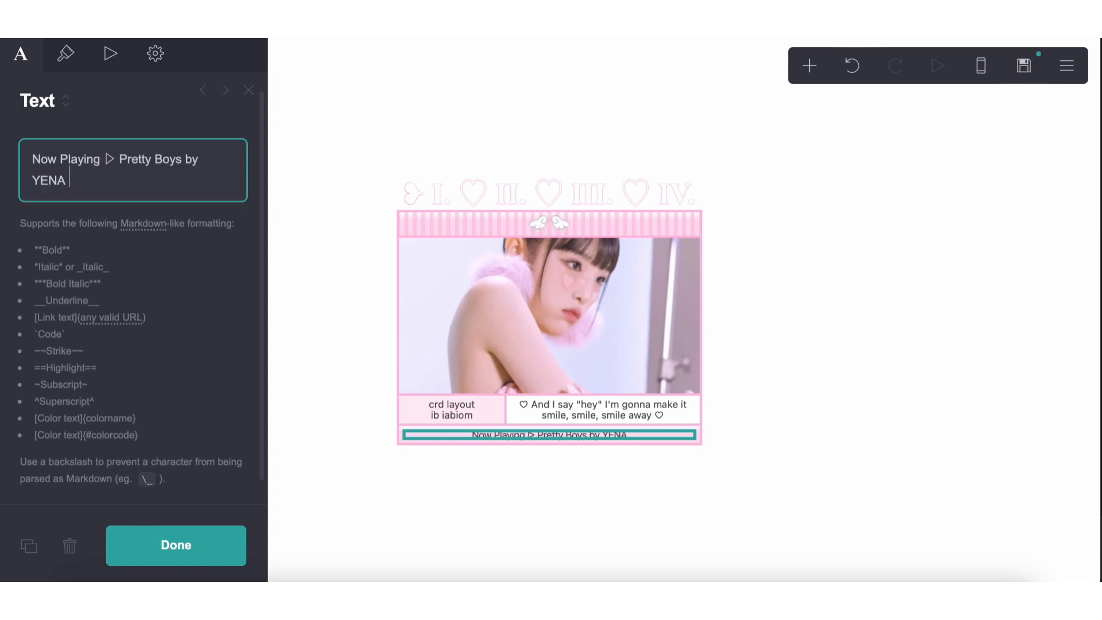
type(". . .")
- Repeat the Now Playing phrase in the bottom text, cut "by YENA . . ." from the second copy, and close the settings
left_click_drag(202, 180, 14, 148)
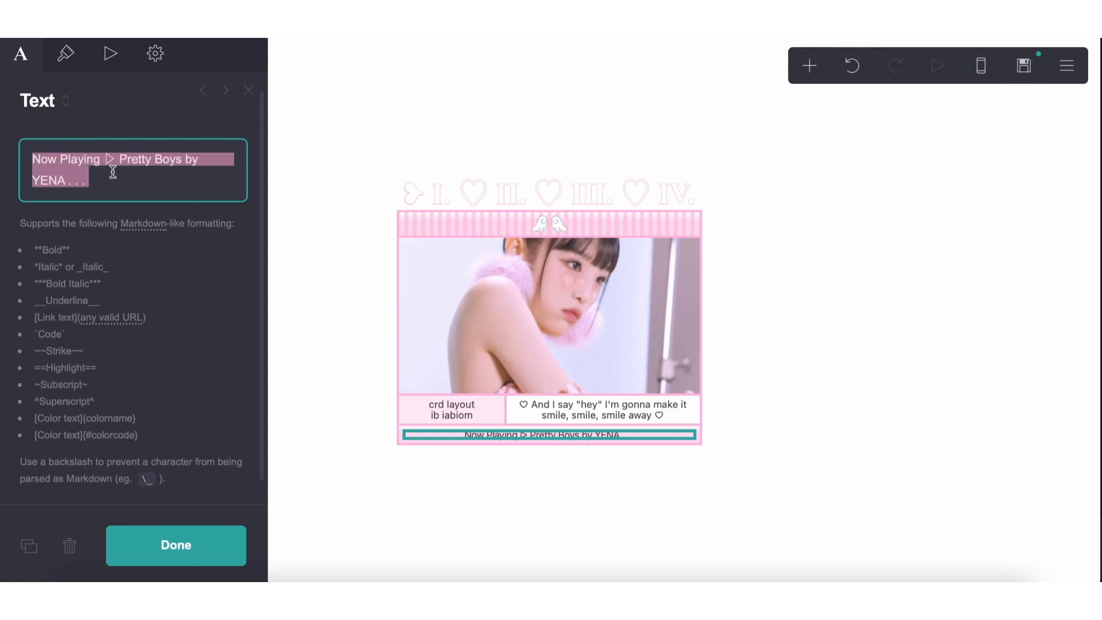
key("ctrl+c")
key("Right")
key("ctrl+v")
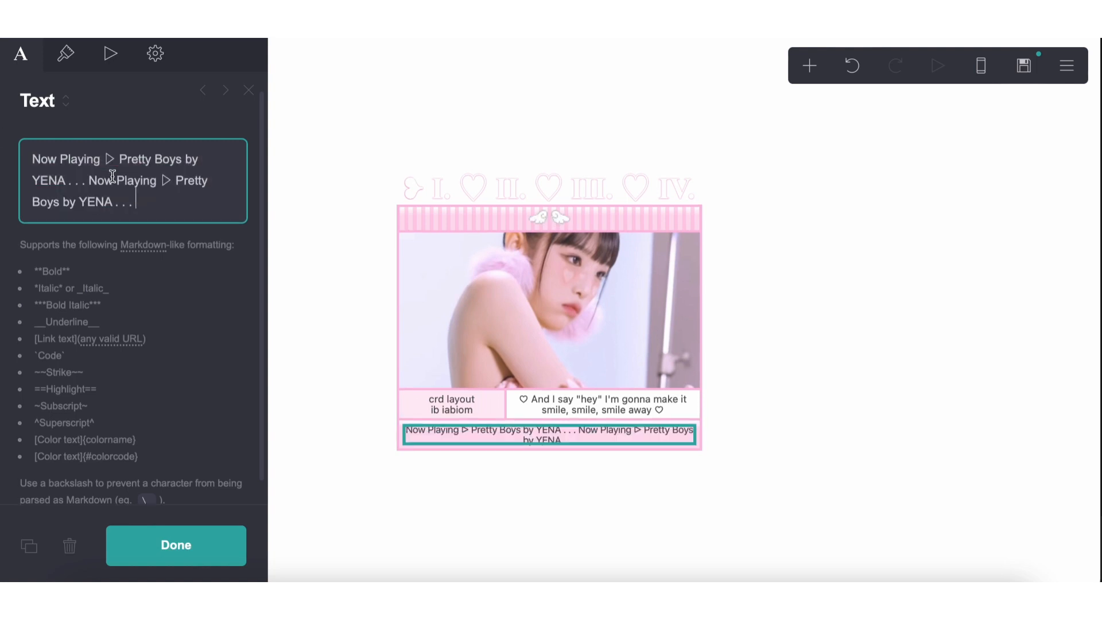
left_click_drag(140, 205, 59, 206)
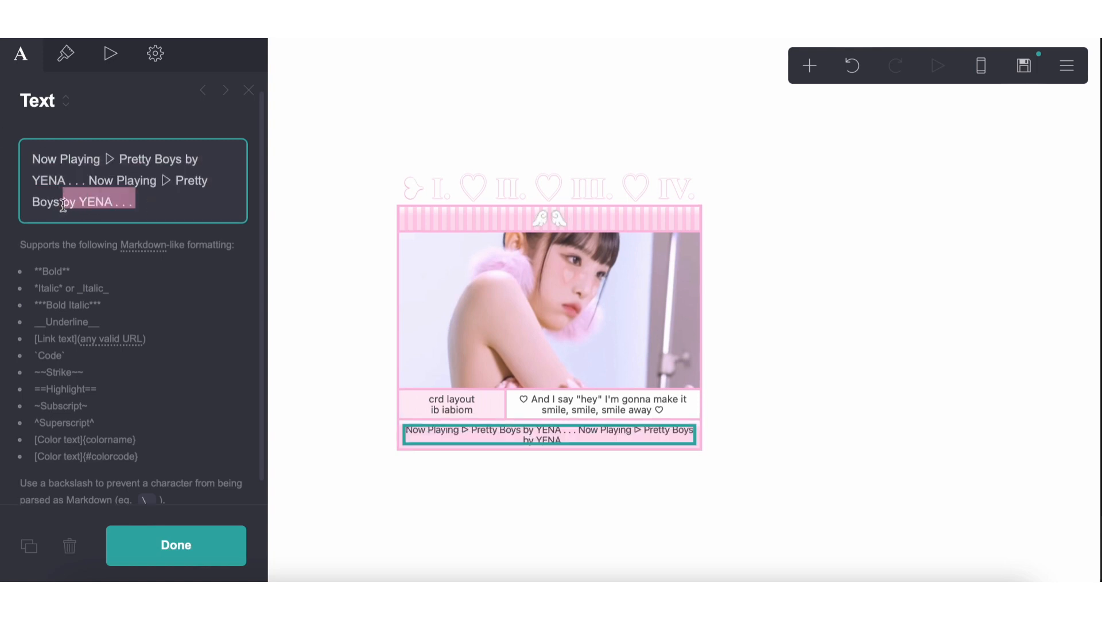
key("BackSpace")
left_click(421, 514)
left_click(422, 514)
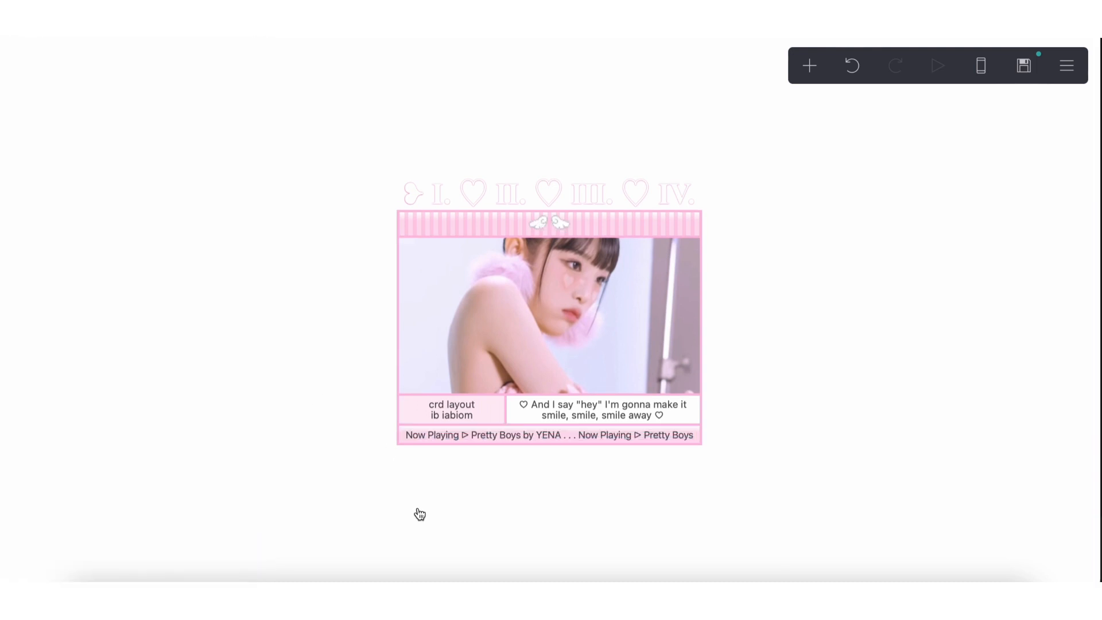
- Add a control element between the striped header and the photo and set its type to Header Marker
left_click(808, 66)
left_click(748, 414)
left_click_drag(577, 454, 551, 256)
left_click(189, 206)
left_click(182, 215)
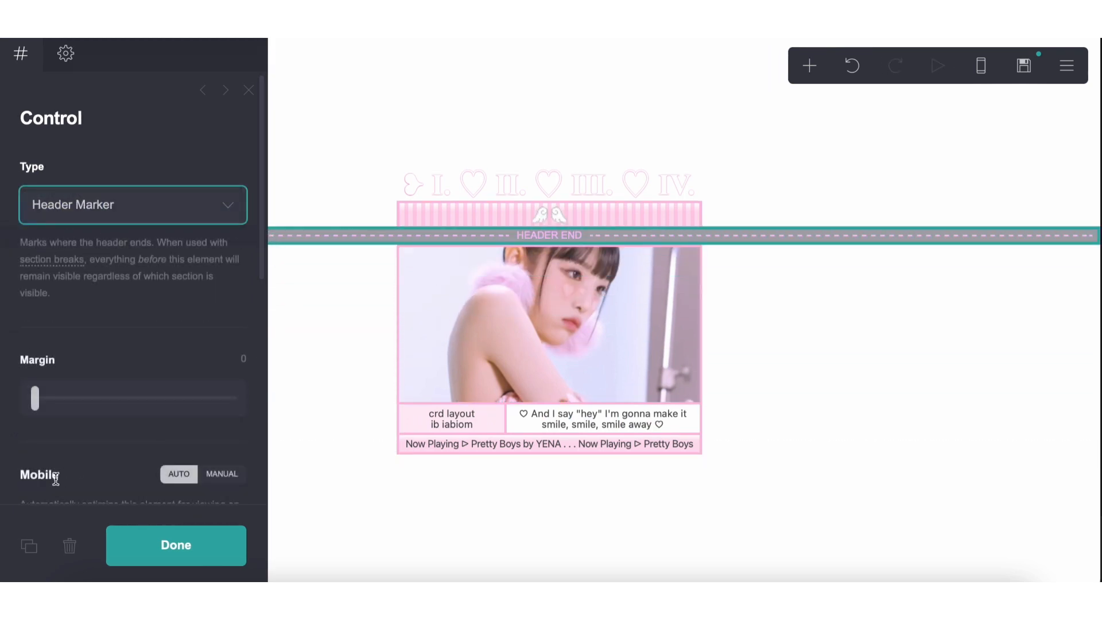
- Duplicate the header marker, change the copy to a Footer Marker and place it directly below the photo
left_click(29, 544)
left_click(95, 208)
left_click(91, 215)
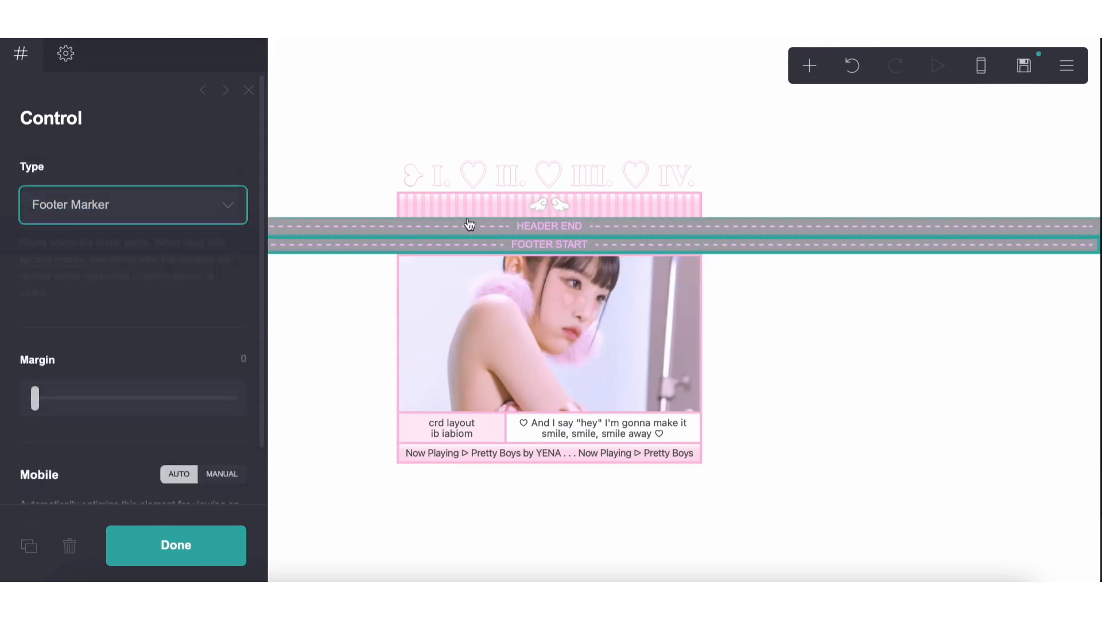
left_click_drag(453, 351, 436, 400)
- Duplicate the header marker, place the copy just above the footer marker and set its type to Section Break
left_click(580, 226)
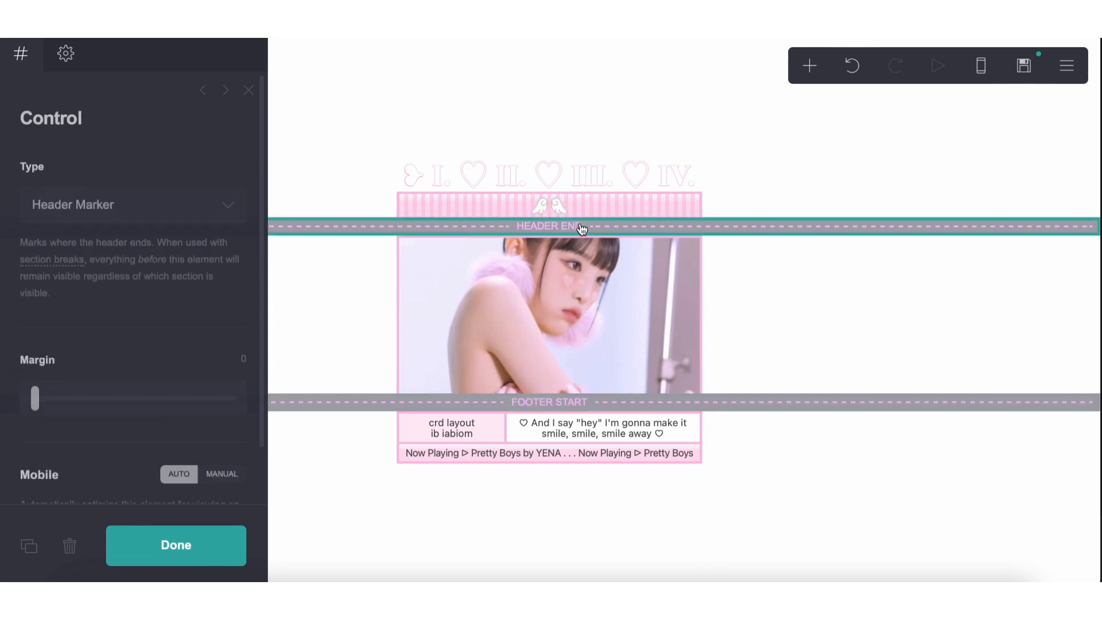
left_click(30, 544)
left_click_drag(455, 243, 409, 406)
left_click(123, 198)
left_click(117, 175)
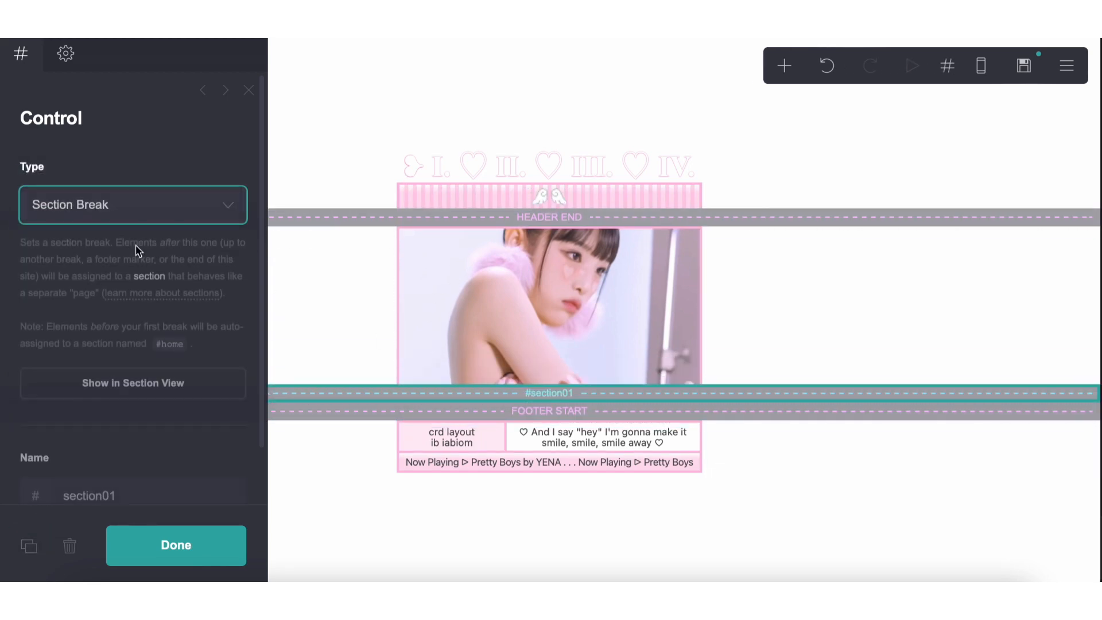
- Name the new section break "one"
scroll(149, 287, "down", 3)
left_click(170, 357)
type("one")
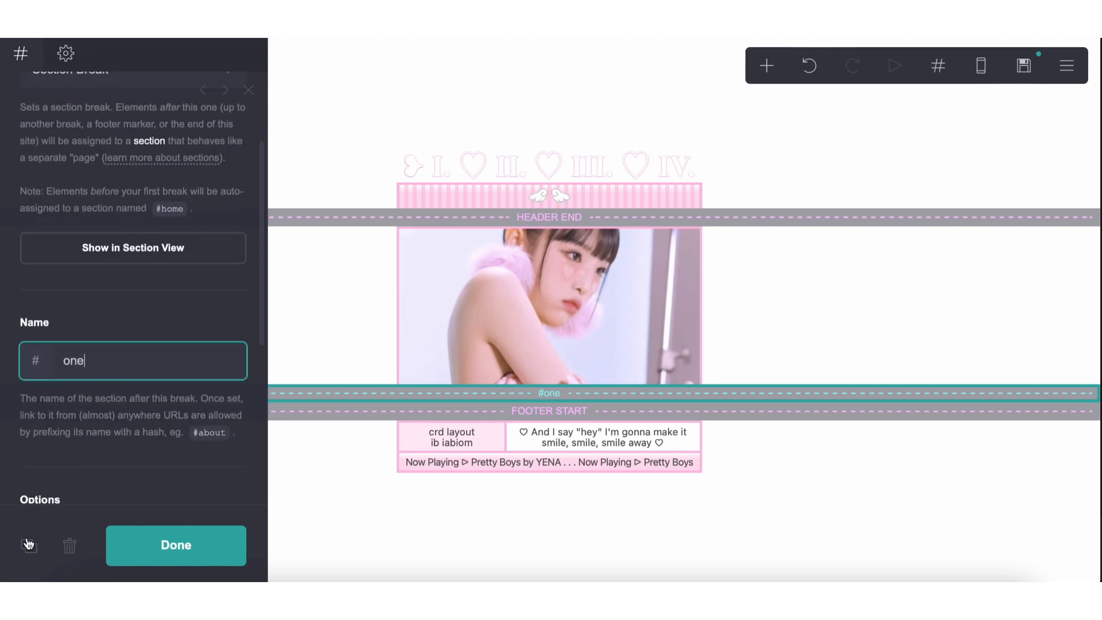
- Duplicate the "one" section break, name the copy "home" and place it directly below the header marker
left_click(29, 544)
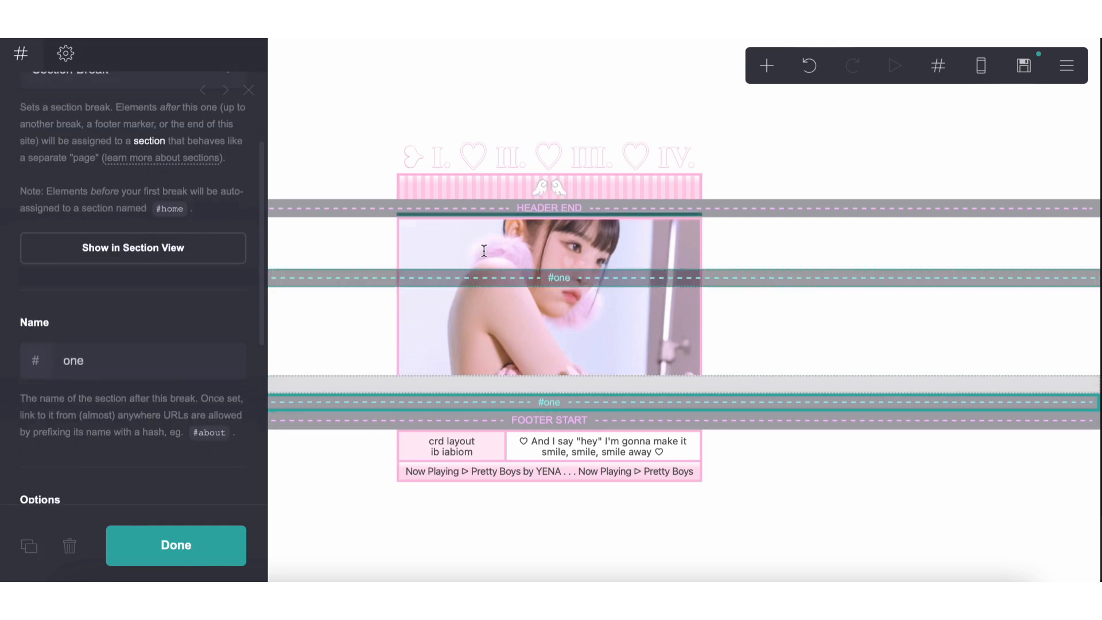
double_click(130, 361)
type("home")
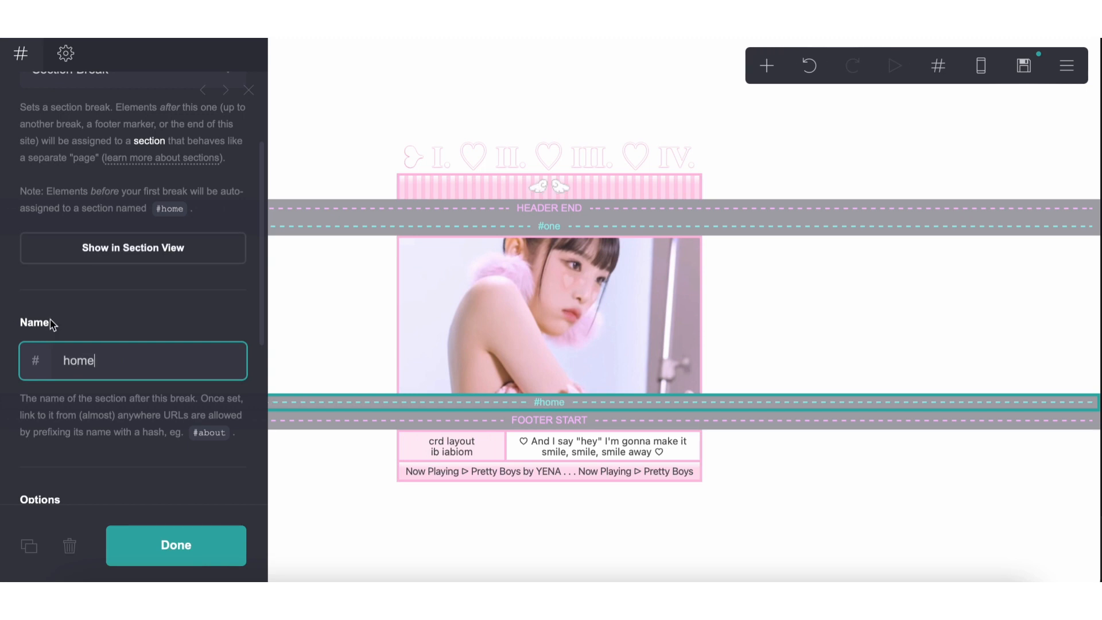
left_click_drag(390, 396, 415, 221)
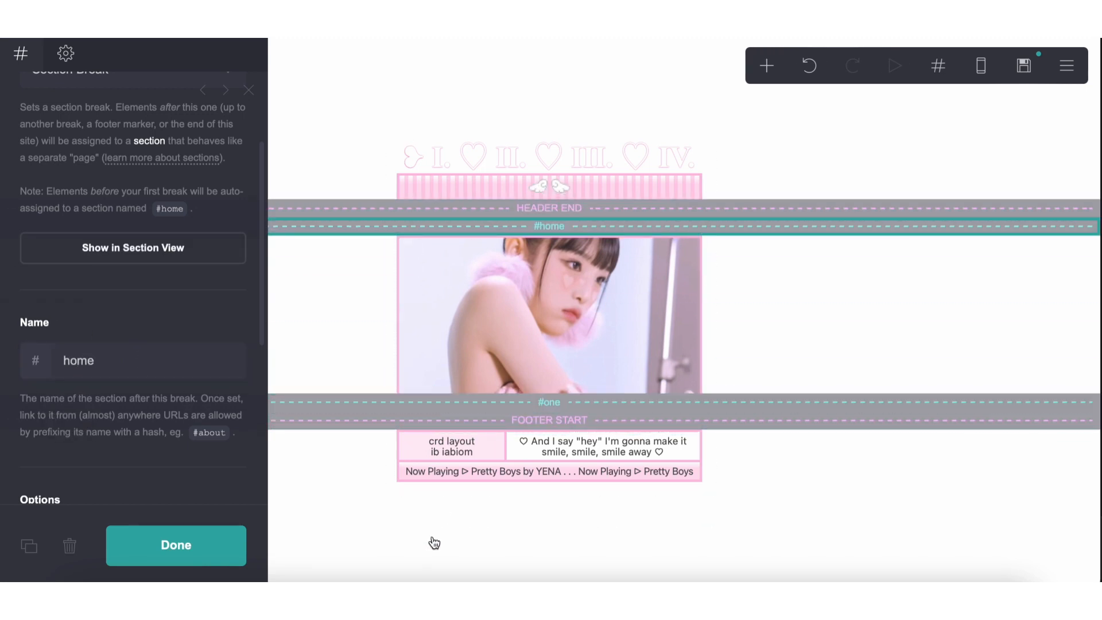
- Add a container and place it between the "one" section break and the footer marker
left_click(433, 542)
left_click(401, 352)
left_click(747, 182)
left_click(767, 66)
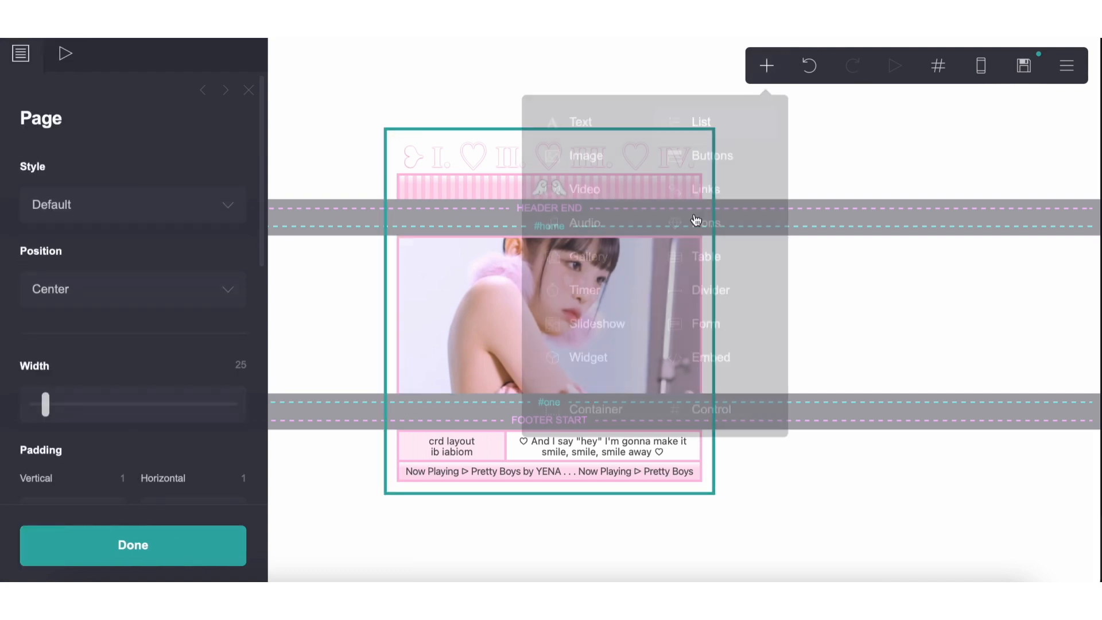
left_click(581, 416)
left_click_drag(515, 347, 508, 306)
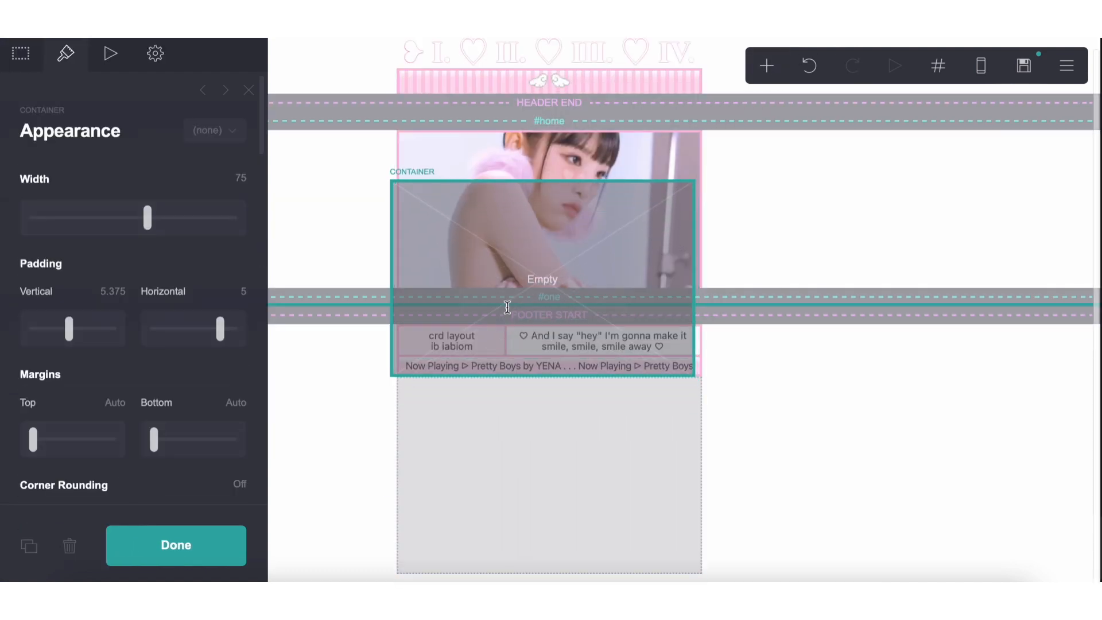
- Upload "i just love pink....jpeg" as the new container's background image, cropped at full width around the Hello Kitty phone
scroll(239, 350, "down", 5)
left_click(140, 242)
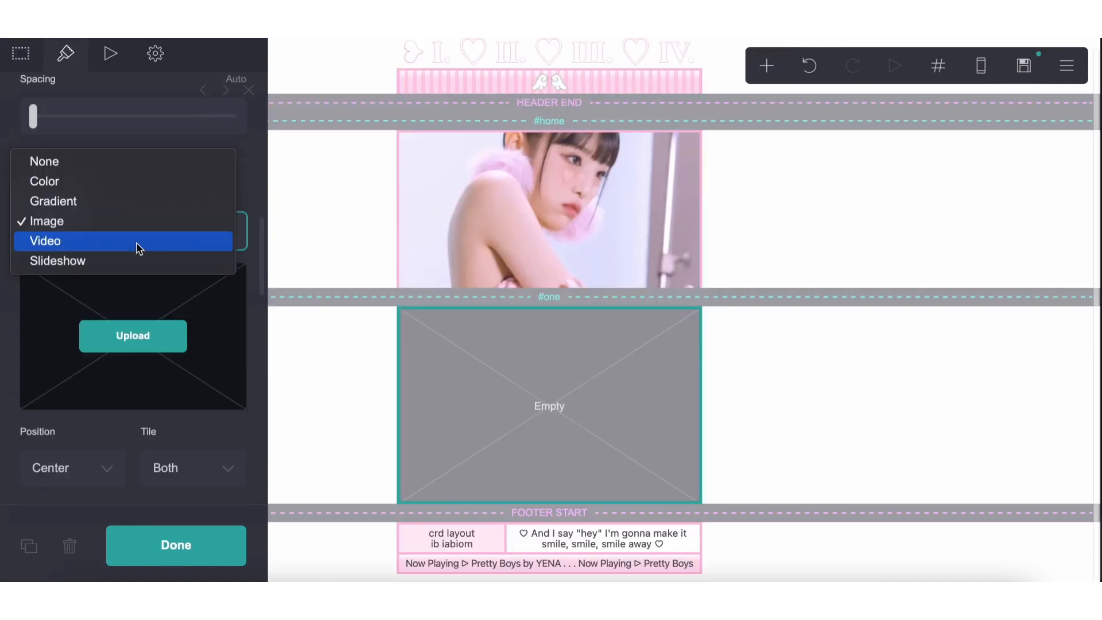
left_click(101, 222)
left_click(119, 325)
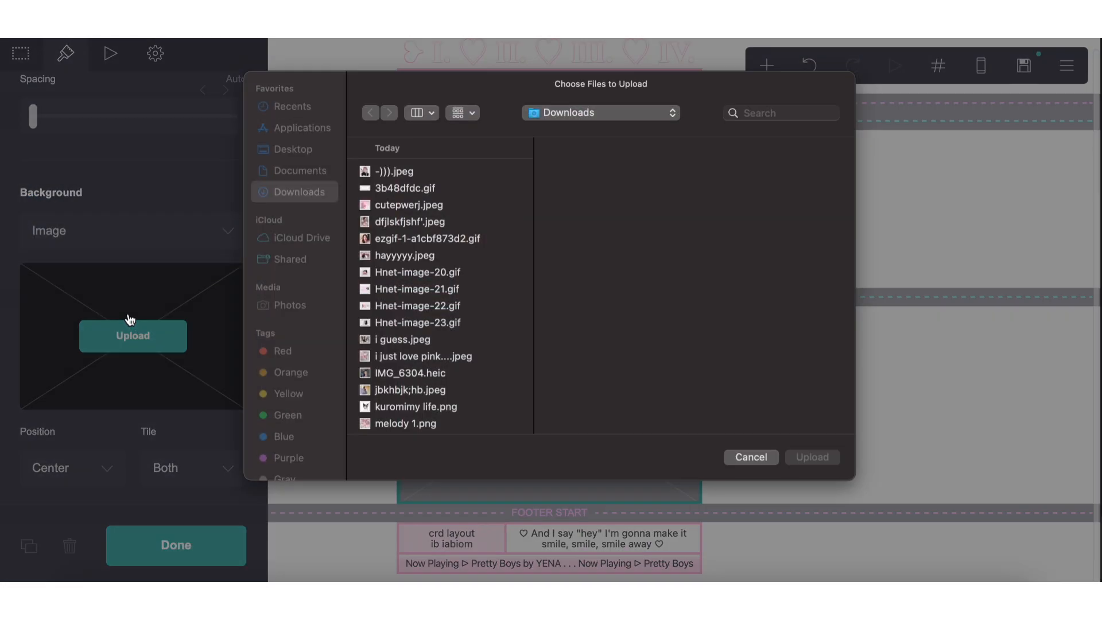
left_click(409, 210)
left_click(423, 360)
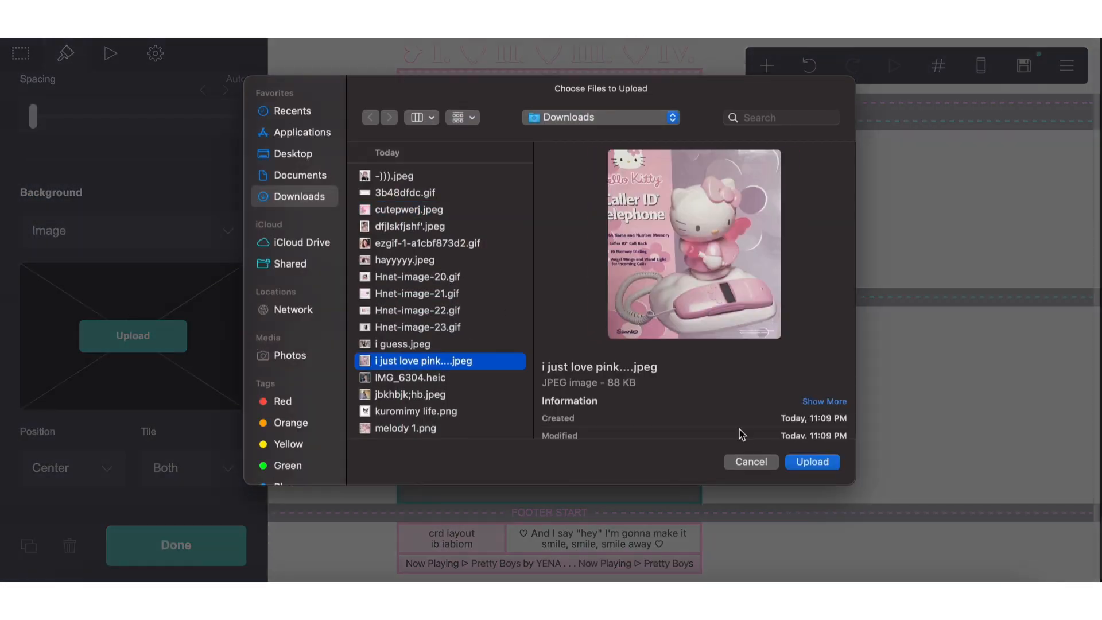
left_click(811, 462)
left_click_drag(651, 381, 482, 353)
left_click_drag(591, 447, 776, 518)
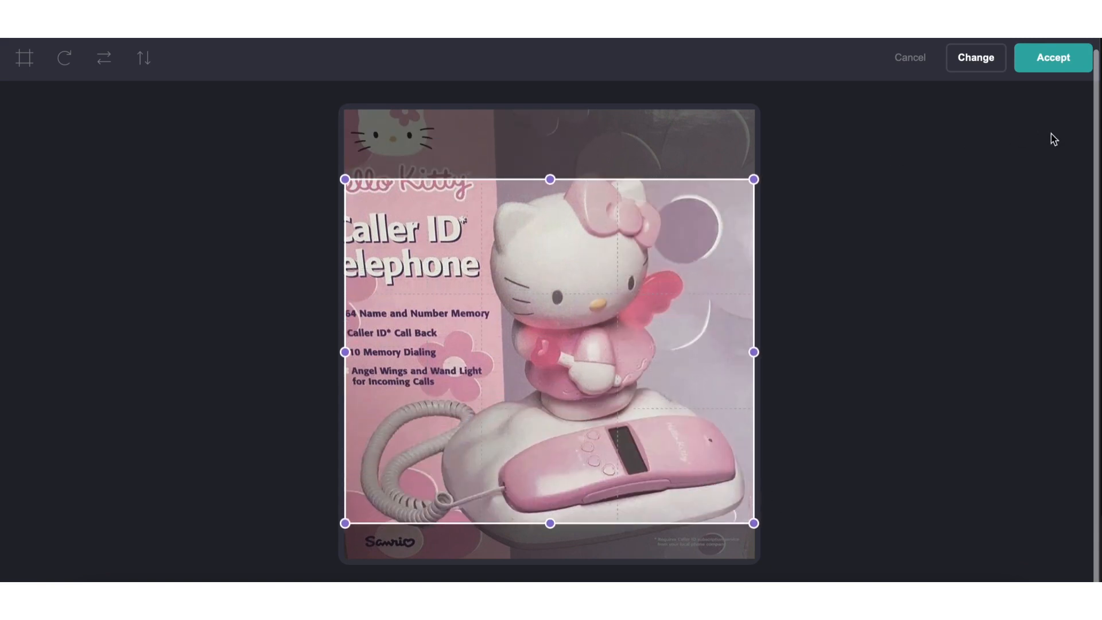
left_click(1052, 58)
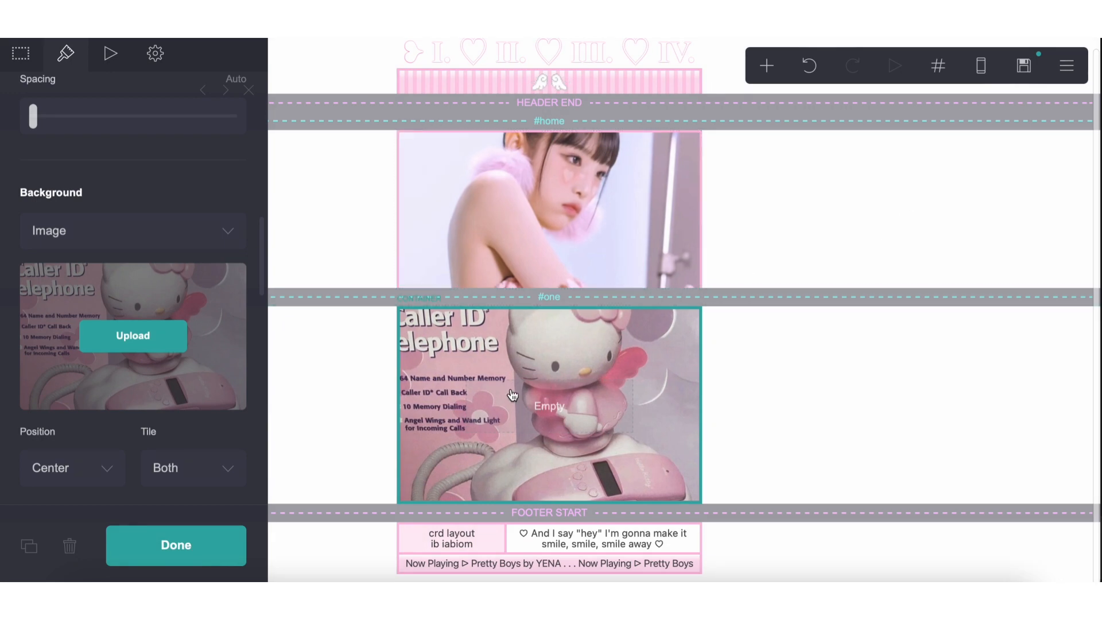
- Set the Hello Kitty container's vertical padding to 2 and its horizontal padding to 0.5
scroll(87, 123, "up", 10)
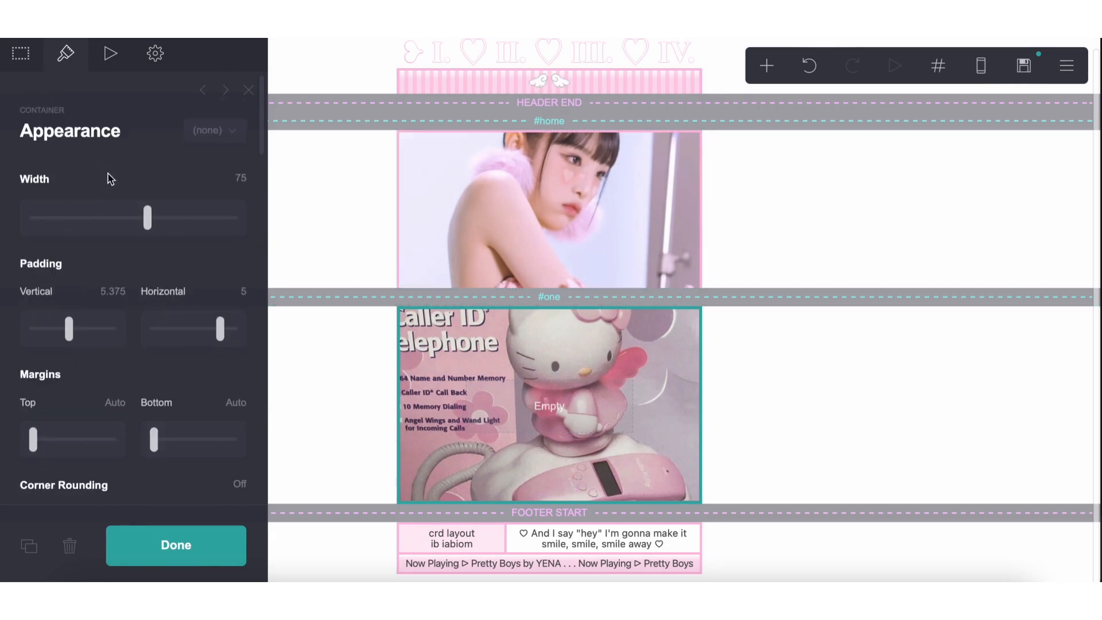
left_click(113, 291)
type("2")
key("Return")
left_click(237, 291)
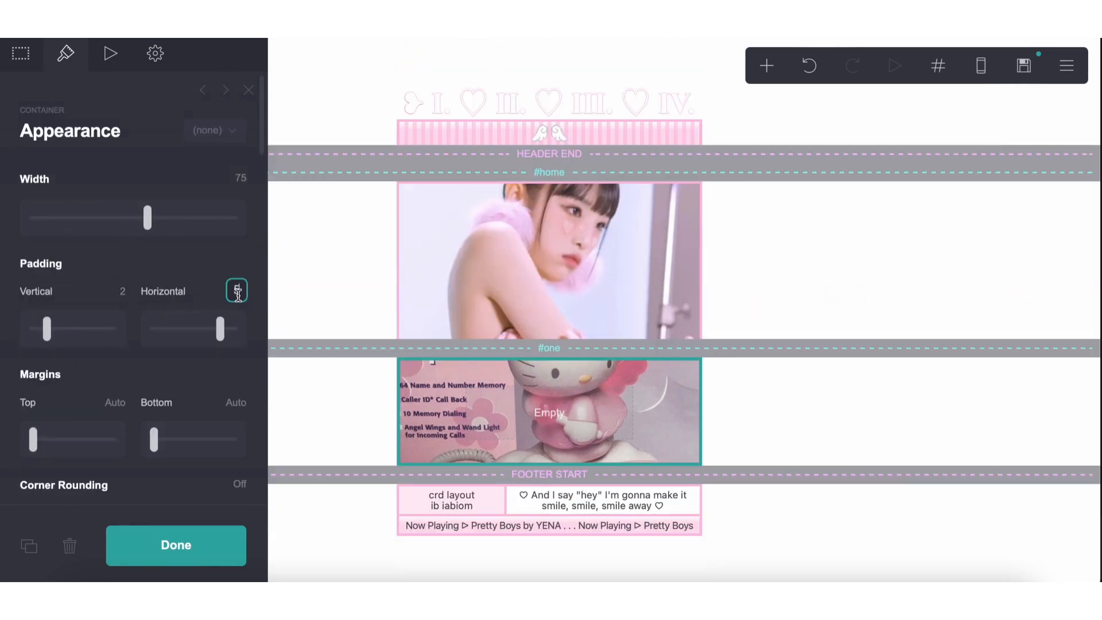
key("BackSpace")
key("BackSpace")
type("2")
type("0.5")
key("Return")
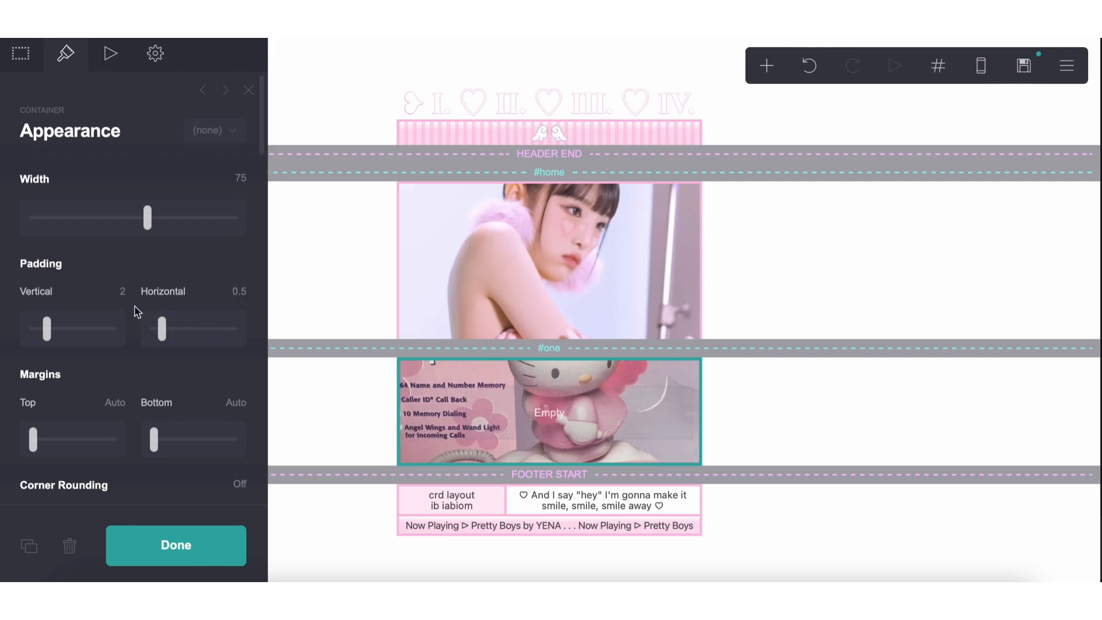
left_click(119, 291)
- Give the Hello Kitty container a gradient overlay with both stops set to #FFFFFFC0
scroll(113, 344, "down", 15)
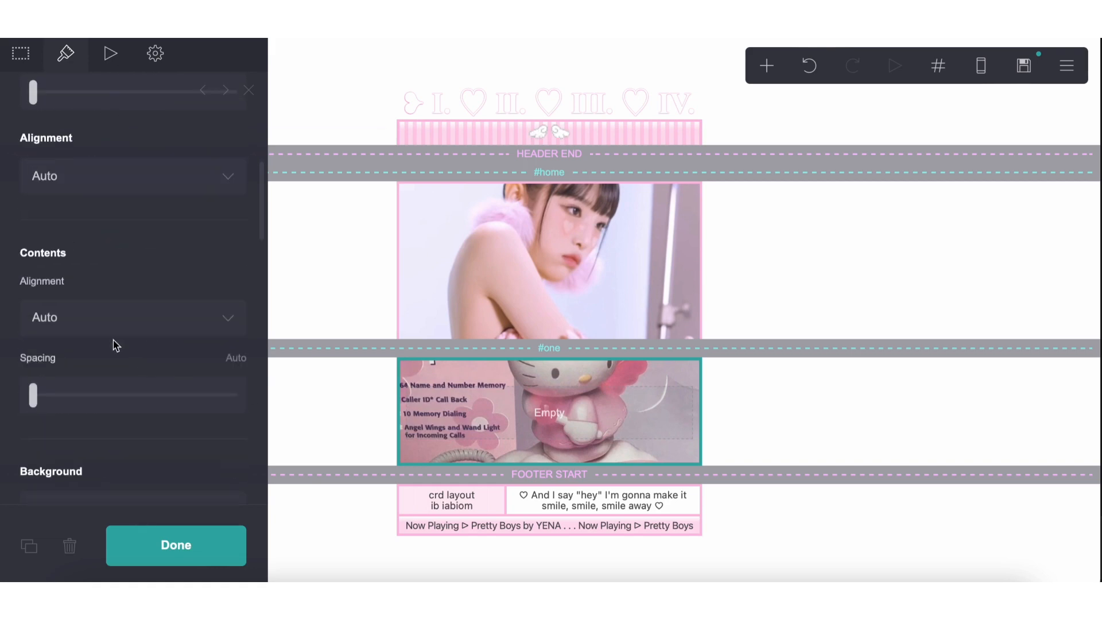
scroll(101, 308, "down", 5)
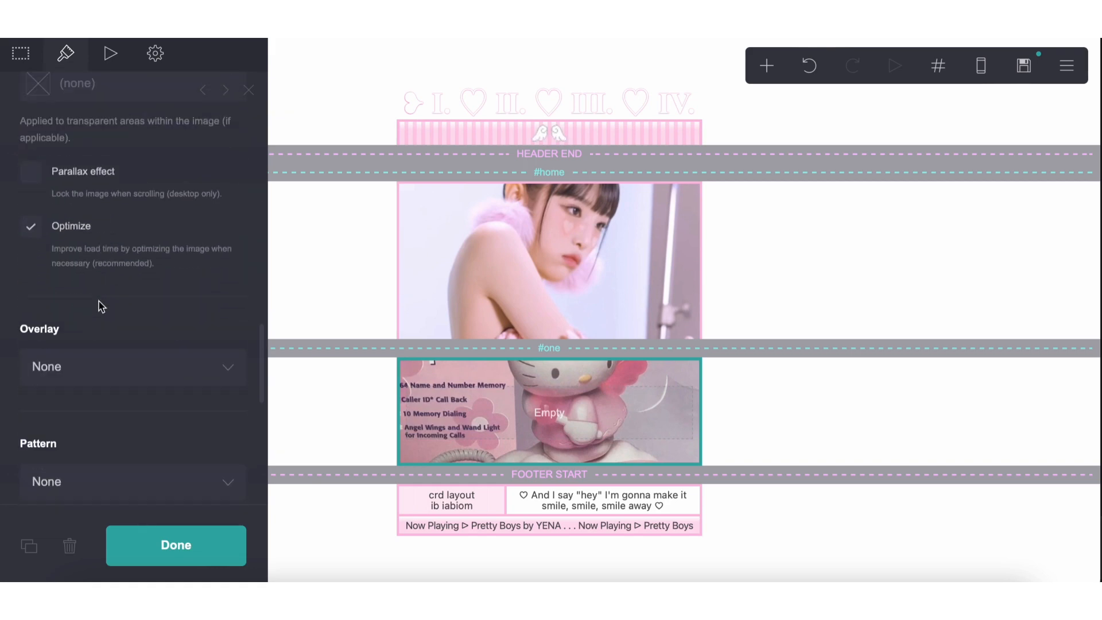
left_click(72, 172)
left_click(66, 194)
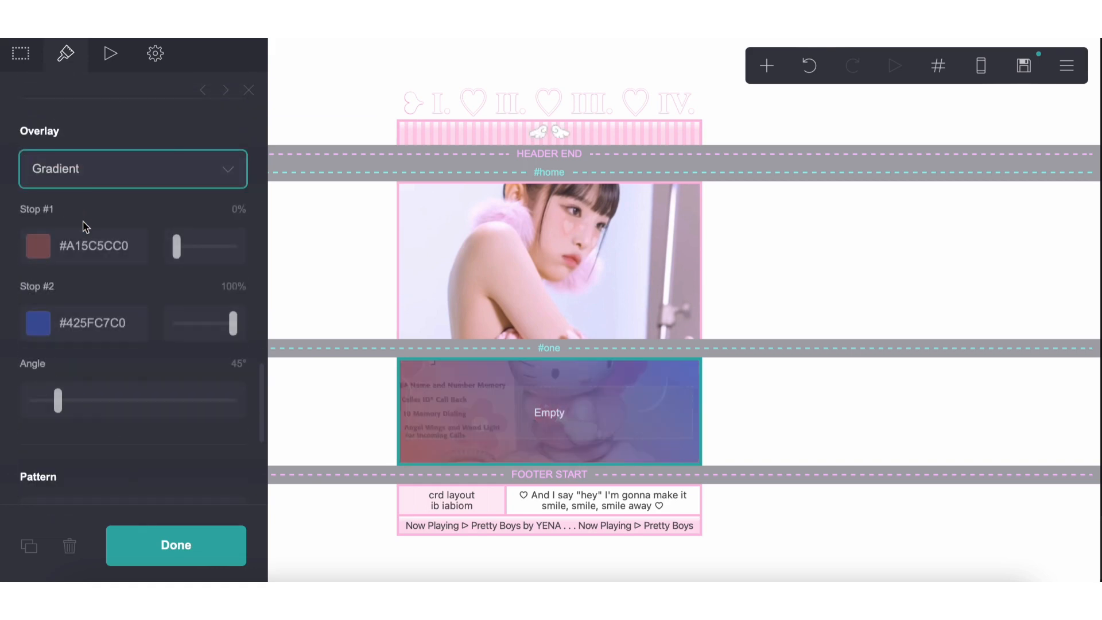
left_click(84, 247)
left_click_drag(72, 309, 13, 131)
left_click(120, 218)
left_click(84, 322)
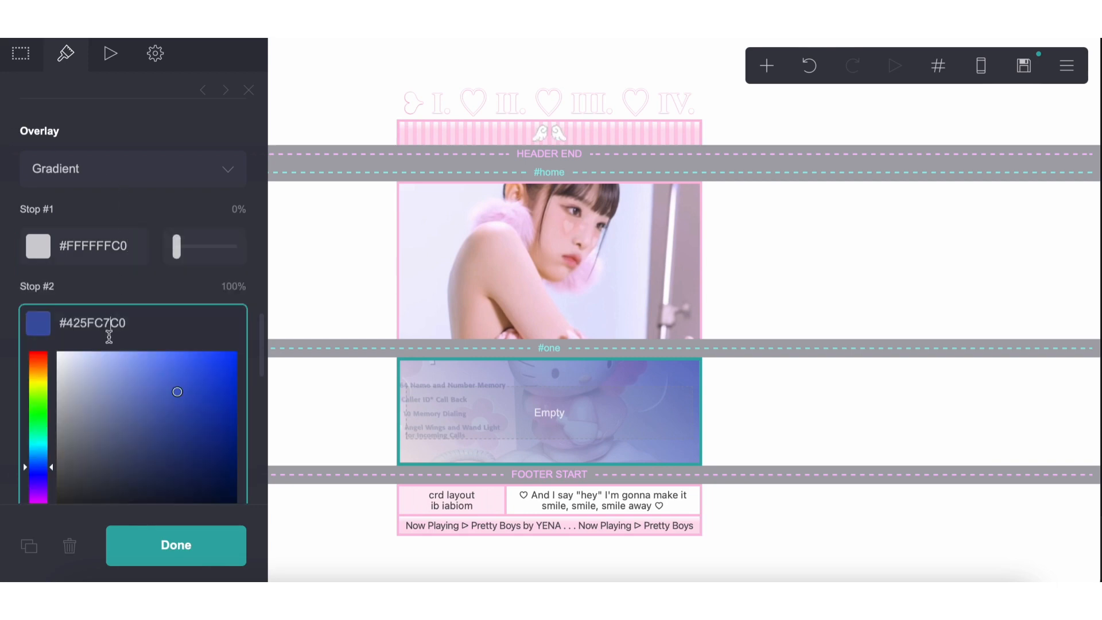
left_click_drag(74, 383, 23, 208)
left_click(171, 283)
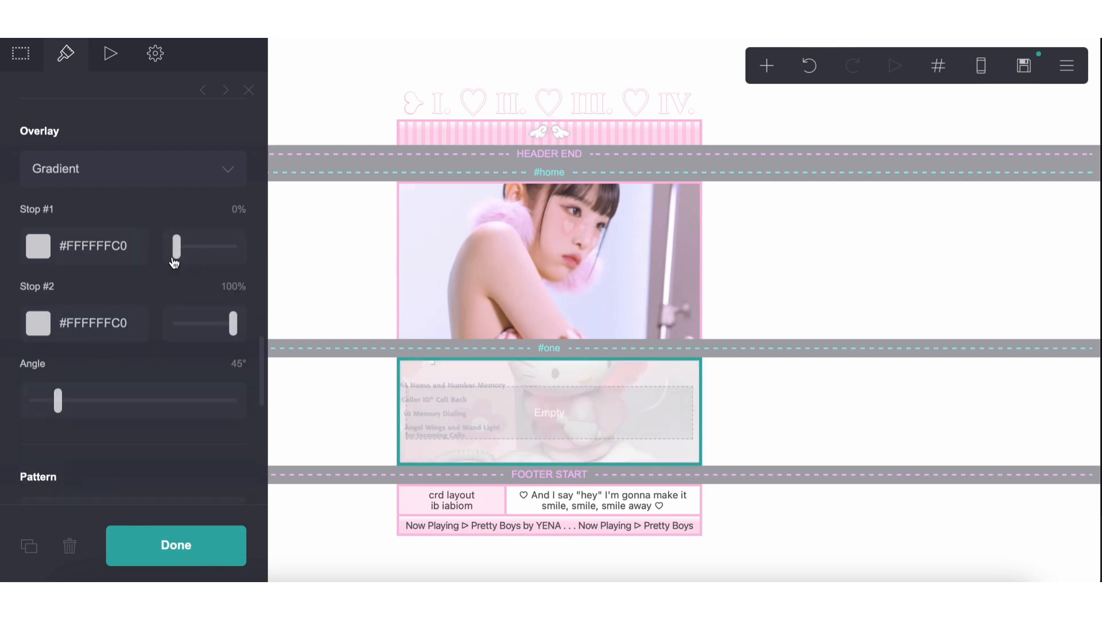
- Change the overlay's opacity so that stop 2 is #FFFFFF78 and stop 1 is #FFFFFFDE
left_click(84, 322)
scroll(132, 321, "down", 2)
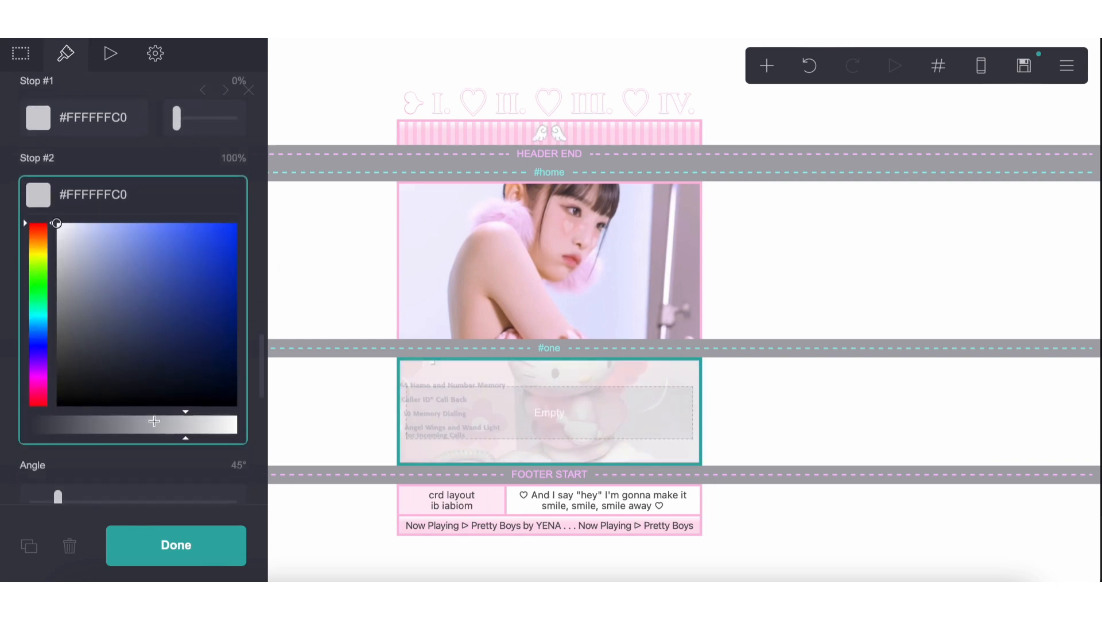
left_click(126, 427)
left_click(156, 136)
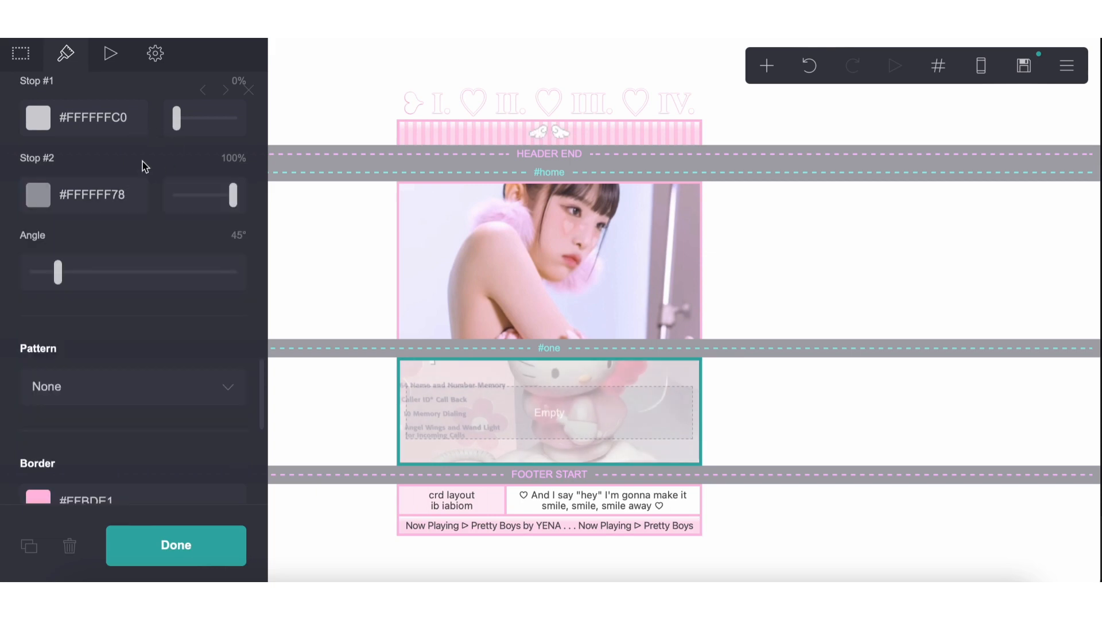
left_click(134, 122)
left_click(214, 351)
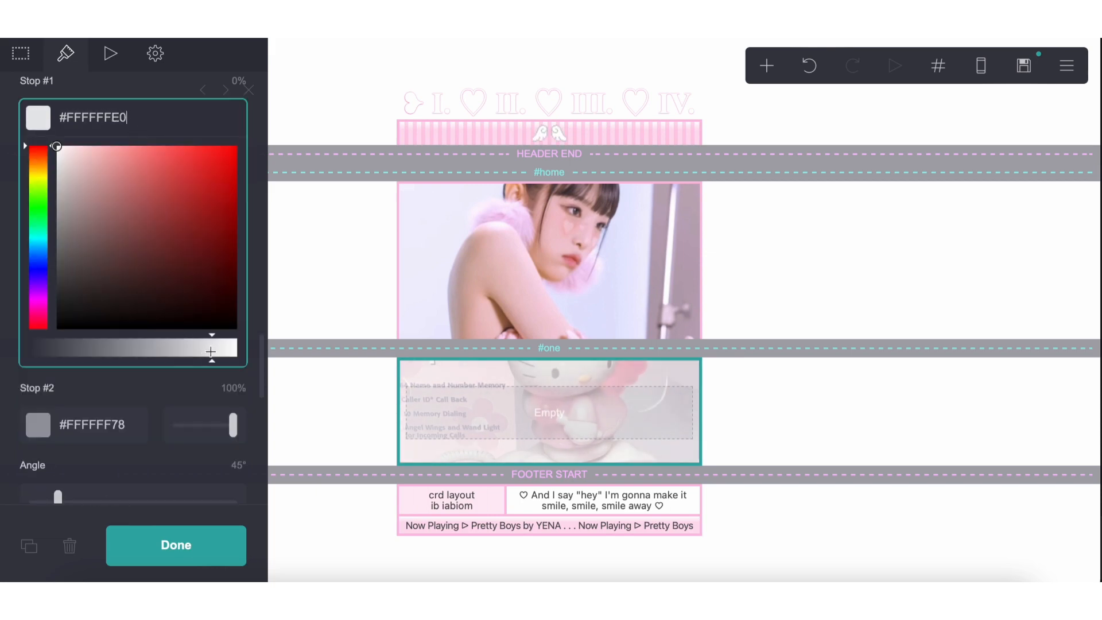
left_click_drag(211, 351, 209, 354)
left_click(209, 370)
- Position the overlay gradient's stop 1 at 48% and stop 2 at 68%, and set its angle to about 58°
left_click_drag(178, 126, 205, 132)
left_click_drag(233, 199, 228, 199)
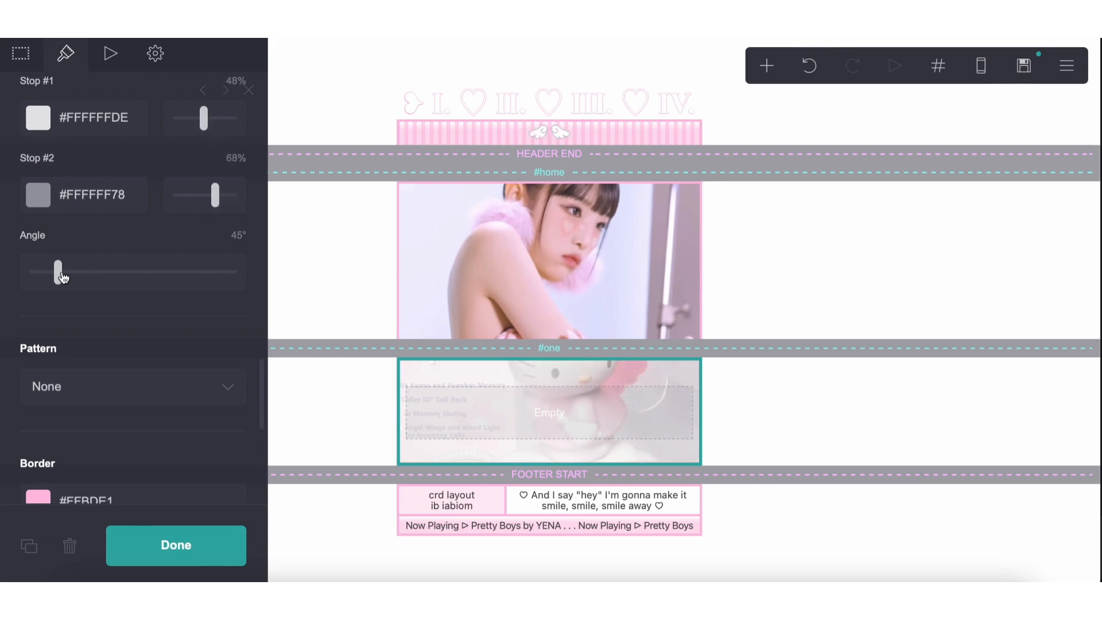
left_click_drag(58, 278, 69, 278)
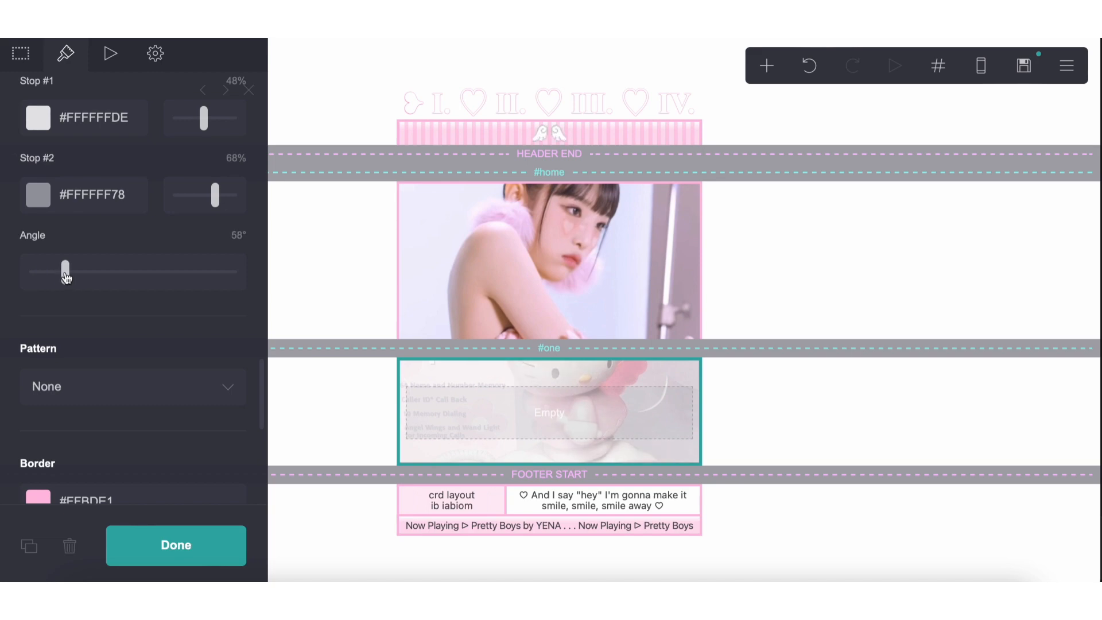
- Try vertical padding values of 0.5, 1 and 11.5 on the Hello Kitty container
scroll(159, 324, "up", 15)
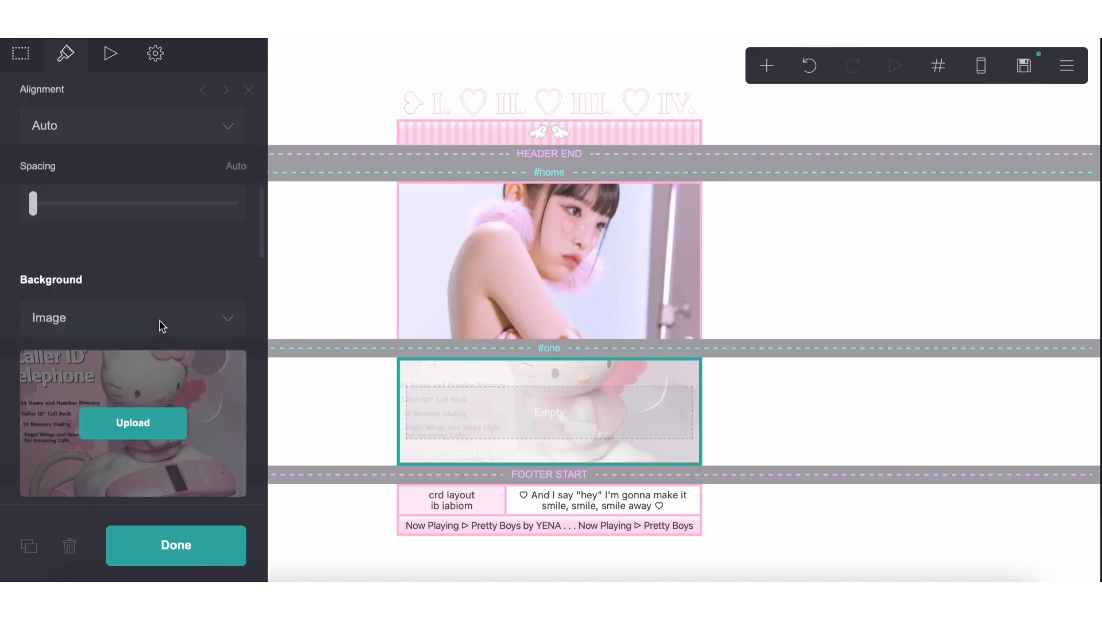
left_click(238, 291)
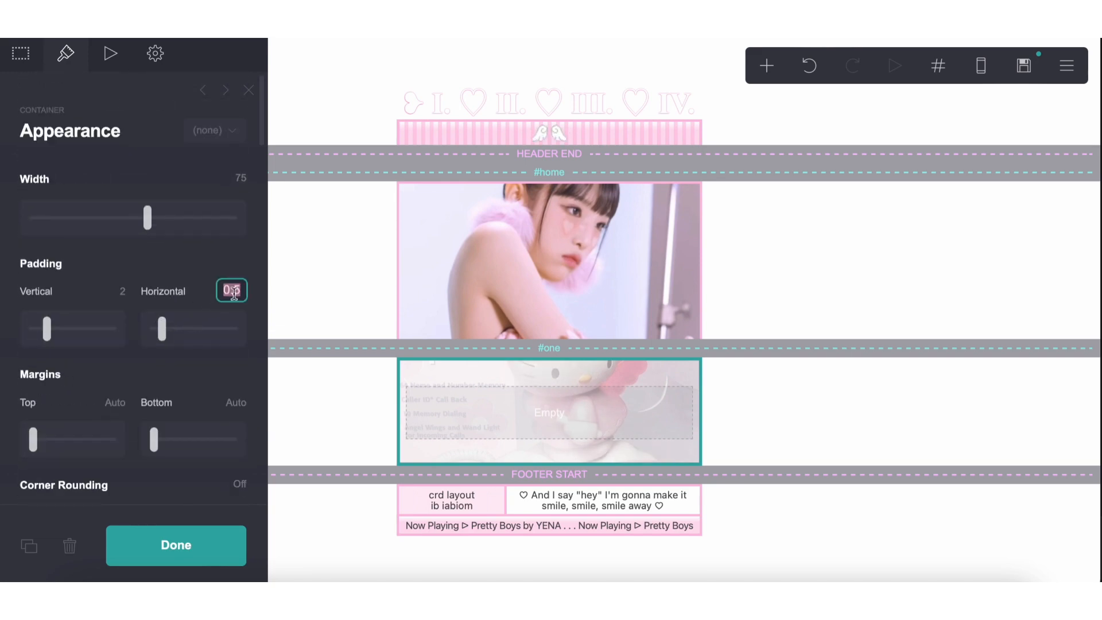
left_click(116, 291)
type("0.5")
key("Return")
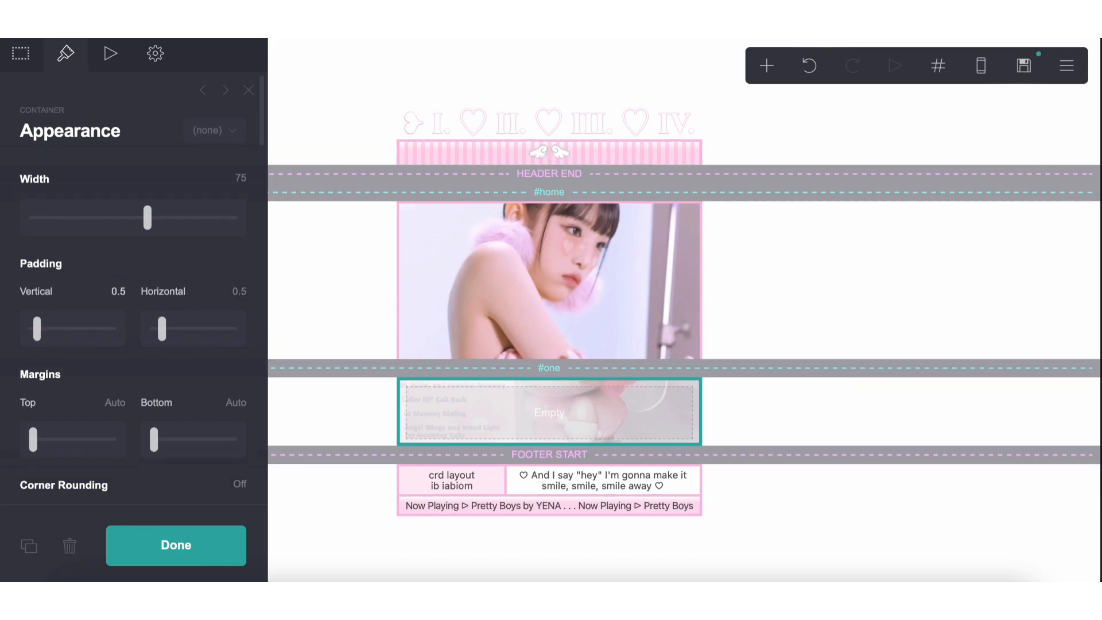
left_click(121, 292)
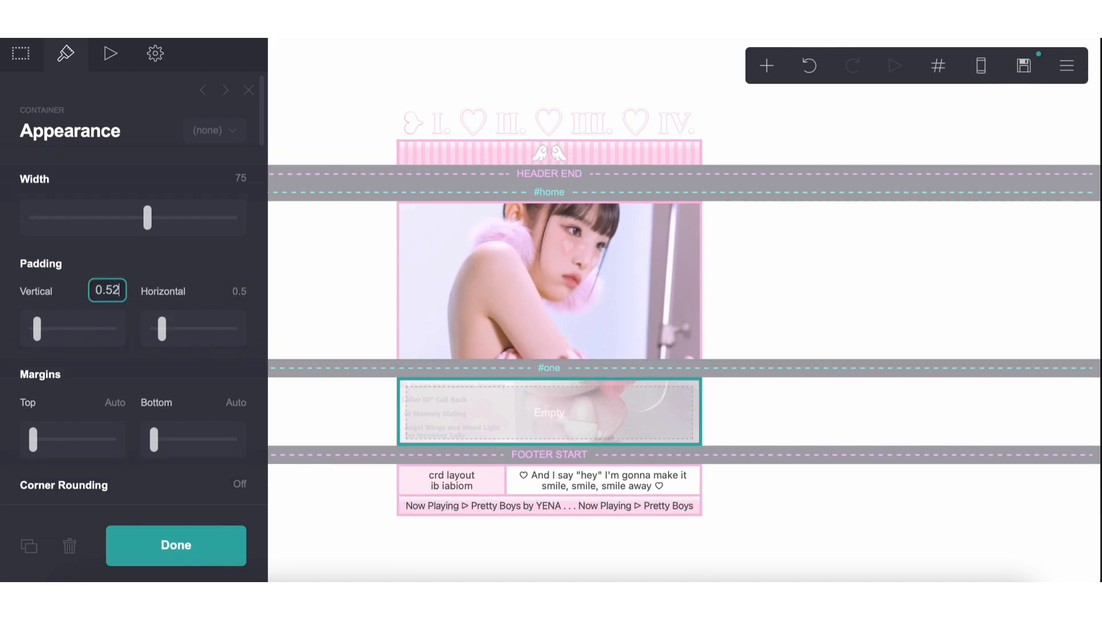
type("1")
key("Return")
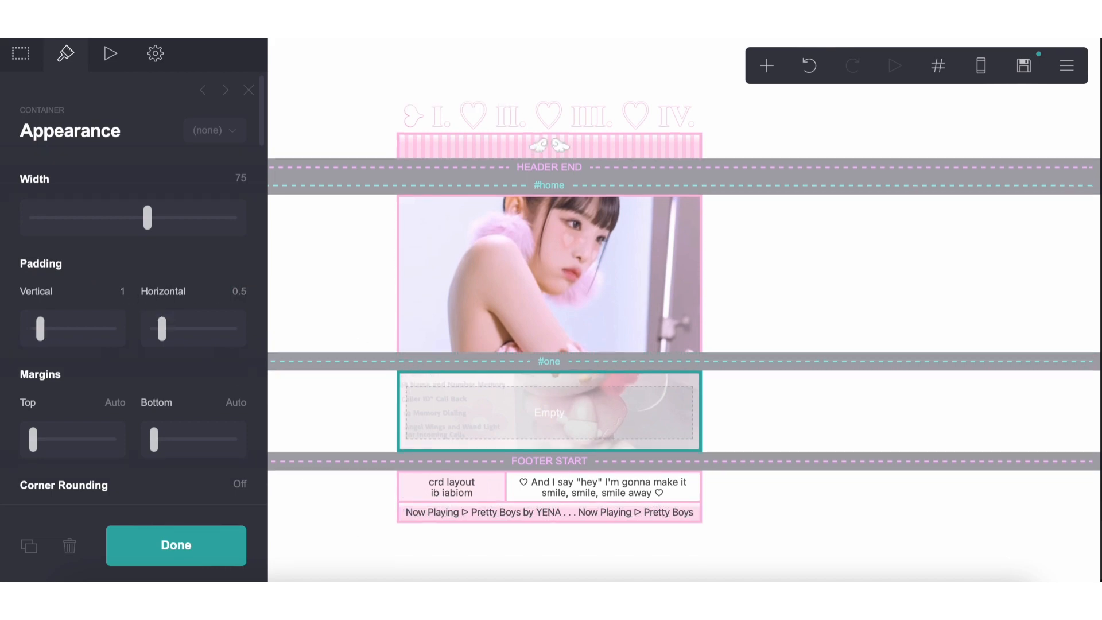
left_click(125, 292)
type("11.5")
key("Return")
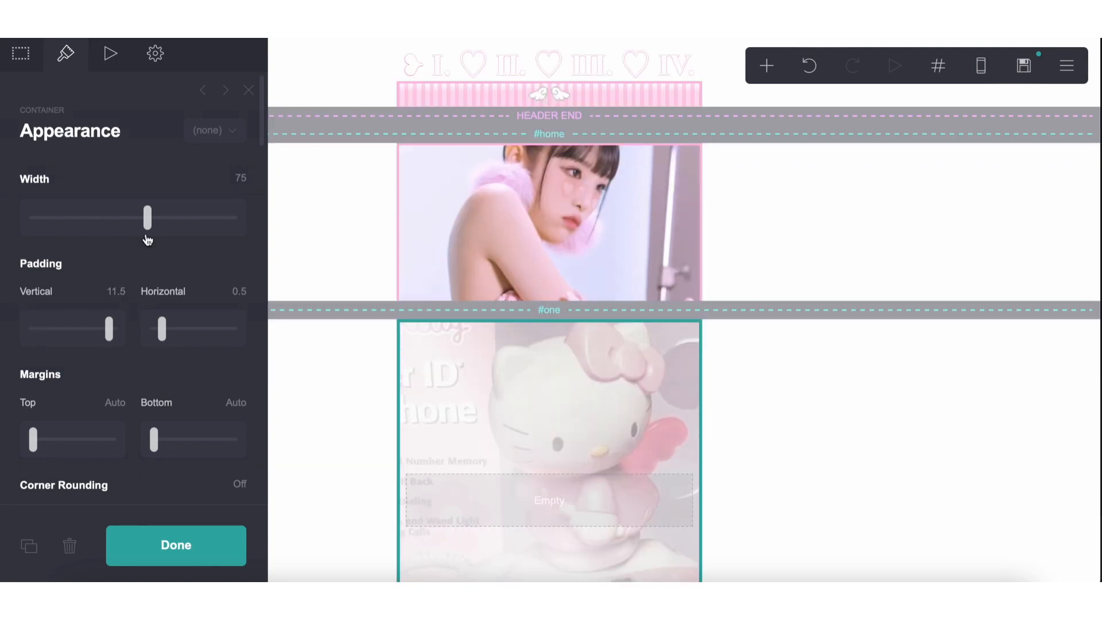
- Set the Hello Kitty container's vertical padding to 1.5 and deselect the container
left_click(122, 292)
type("1.5")
key("Return")
left_click(792, 338)
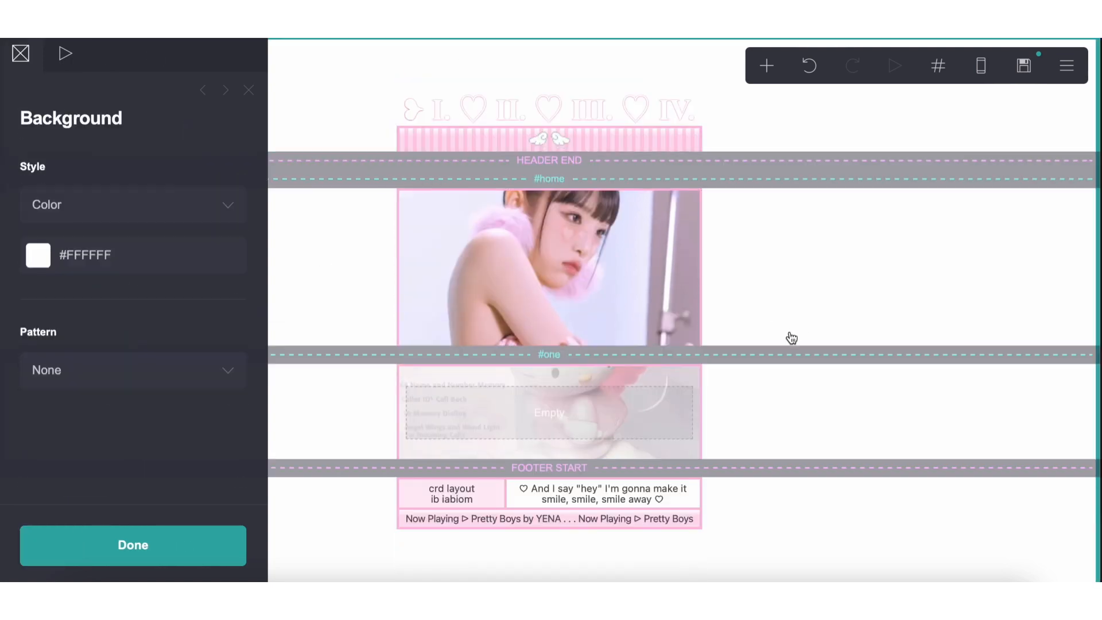
left_click(768, 67)
left_click(570, 135)
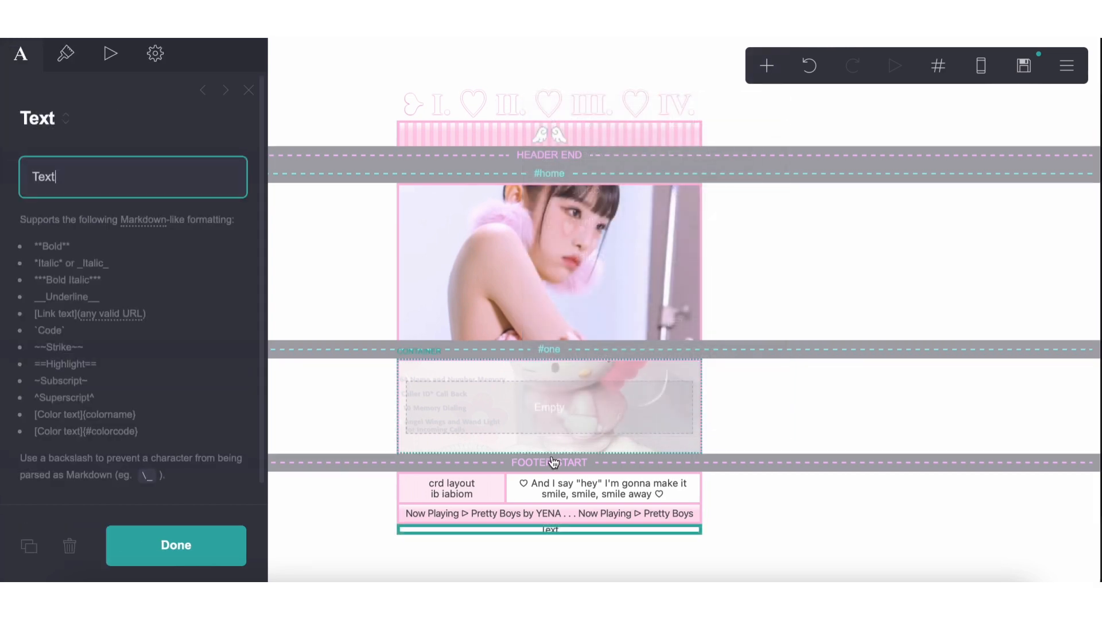
left_click(70, 547)
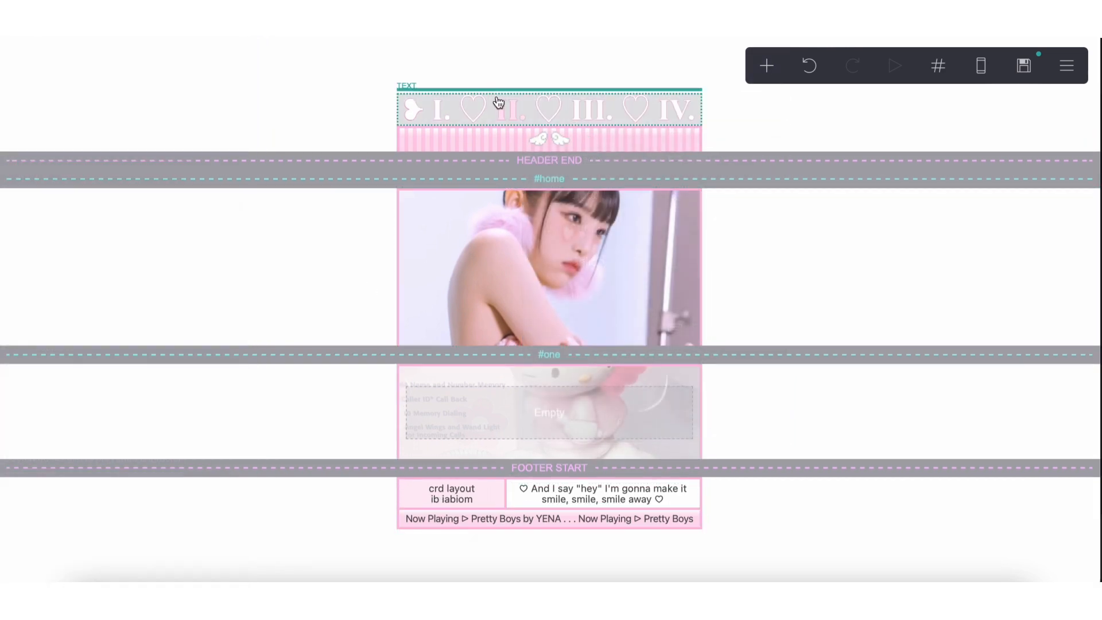
left_click(613, 111)
left_click(733, 109)
left_click(767, 76)
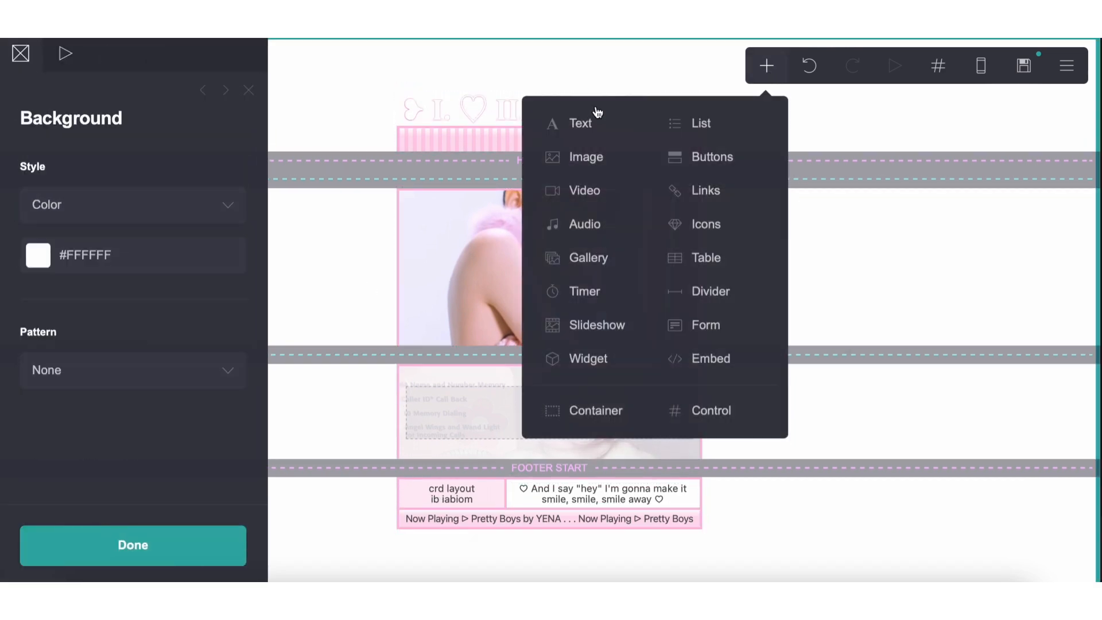
left_click(531, 317)
left_click(769, 62)
left_click(763, 68)
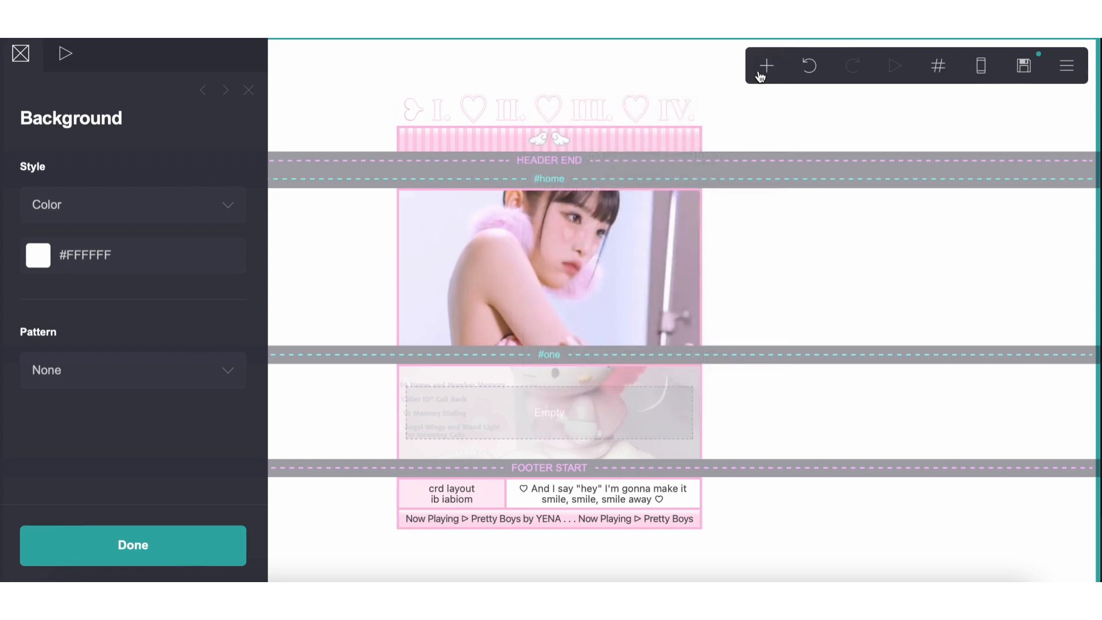
- Add a text element and place it inside the Hello Kitty container in the "one" section
left_click(763, 68)
left_click(586, 127)
left_click_drag(460, 528, 470, 397)
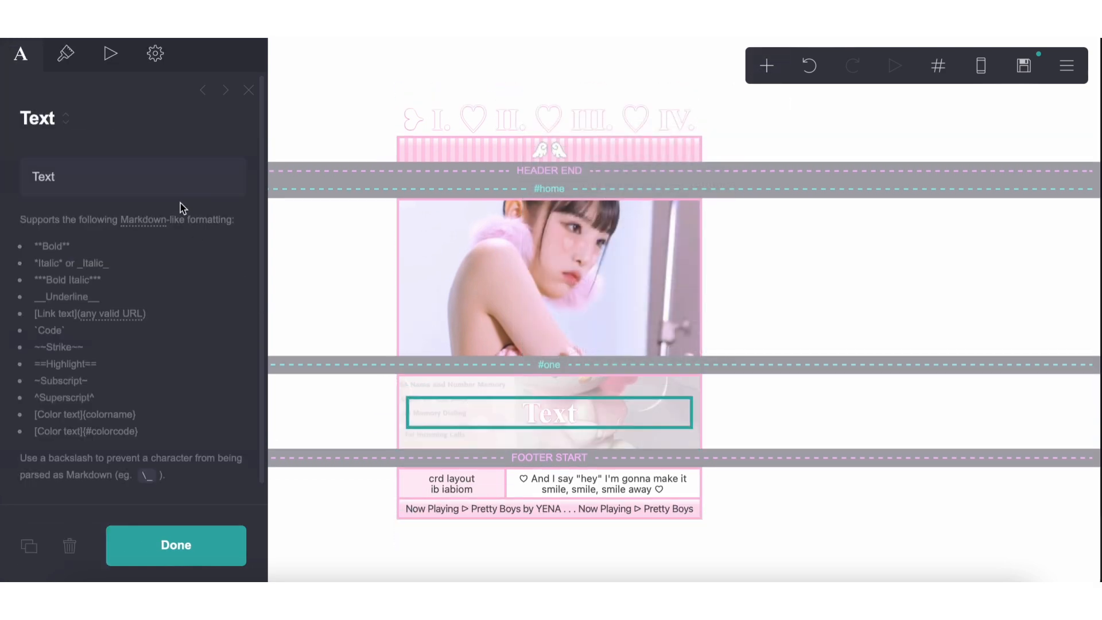
- Left-align the new text element in the "one" section and clear its drop shadow
left_click(70, 64)
scroll(90, 267, "down", 6)
left_click(89, 344)
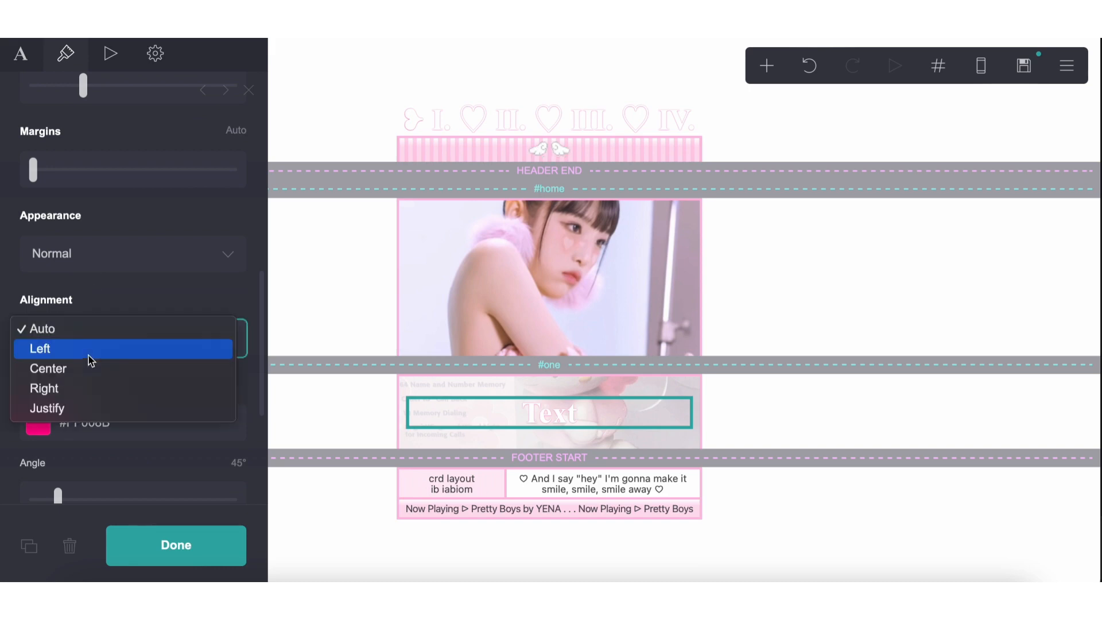
left_click(85, 350)
scroll(84, 352, "down", 3)
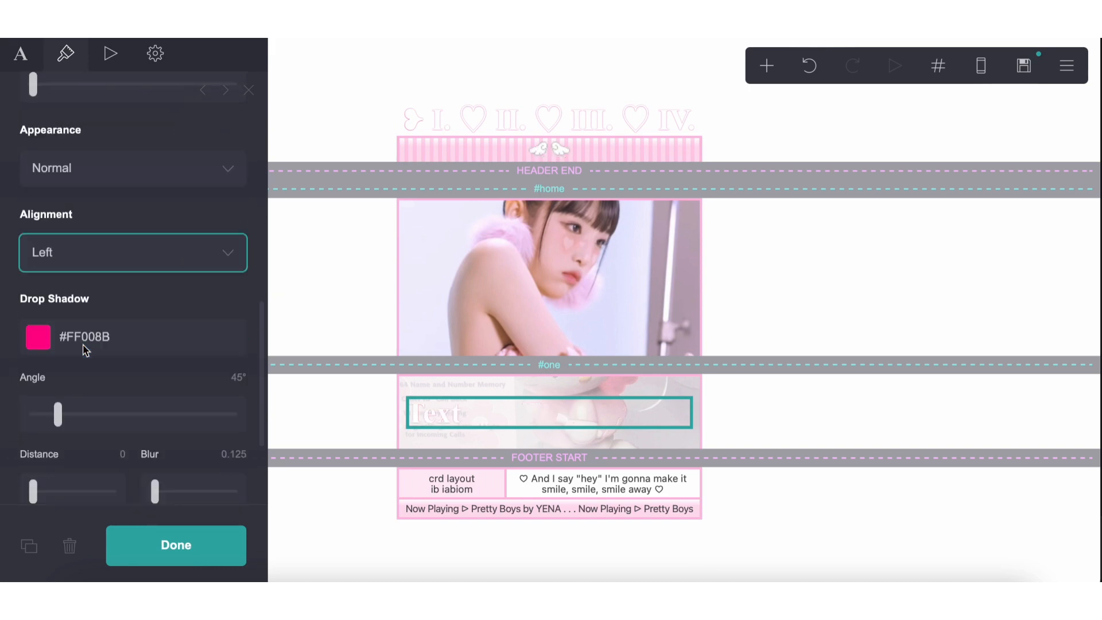
left_click(127, 336)
scroll(154, 231, "up", 9)
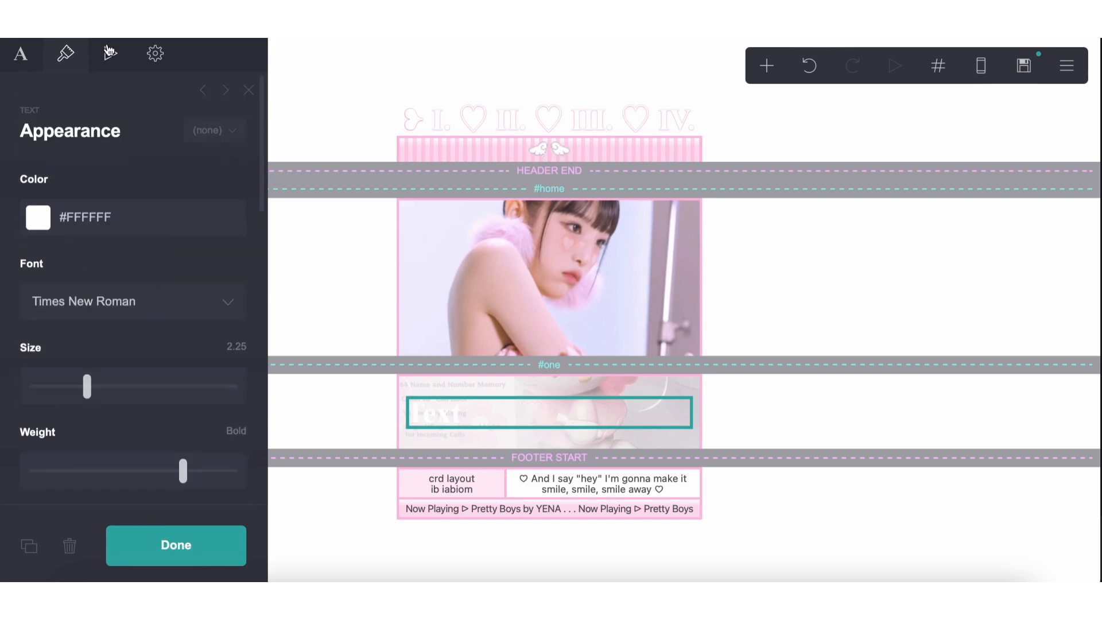
- Check the navigation links' hover color and set the new text element's color to #FFB0DB
left_click(38, 62)
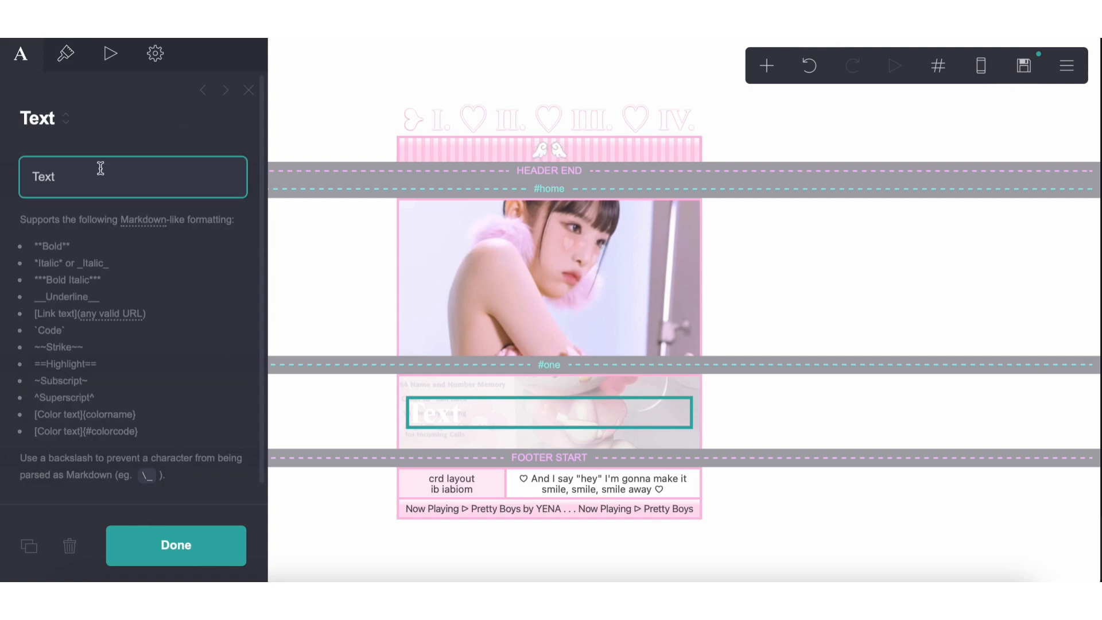
left_click_drag(100, 168, 29, 168)
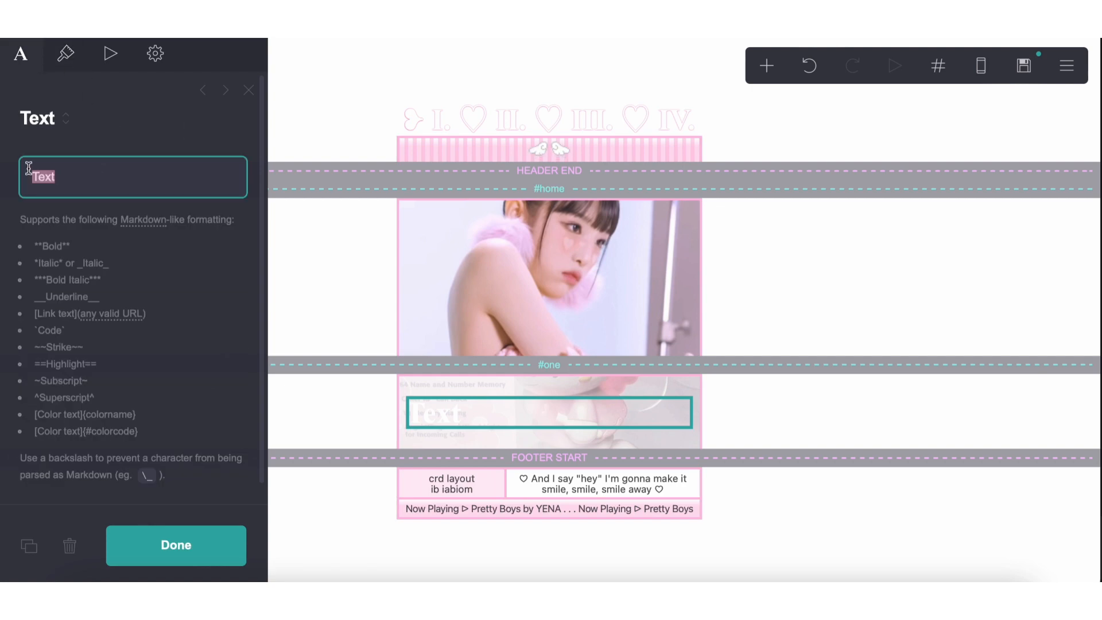
left_click(482, 122)
left_click(78, 60)
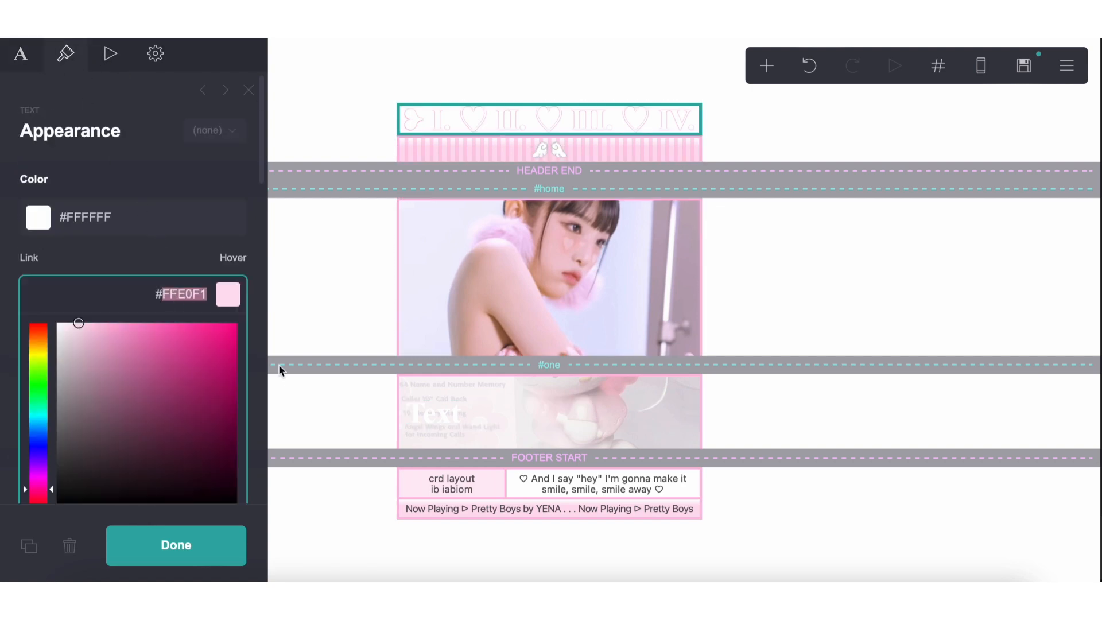
left_click(439, 399)
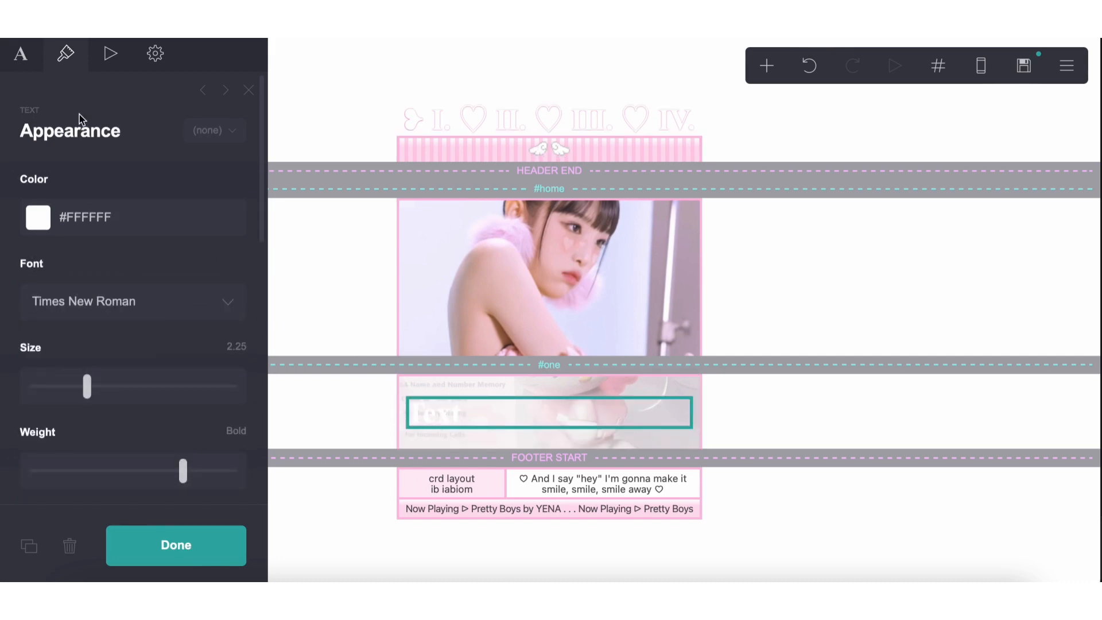
double_click(73, 214)
type("FFE0F1")
left_click_drag(99, 258, 114, 214)
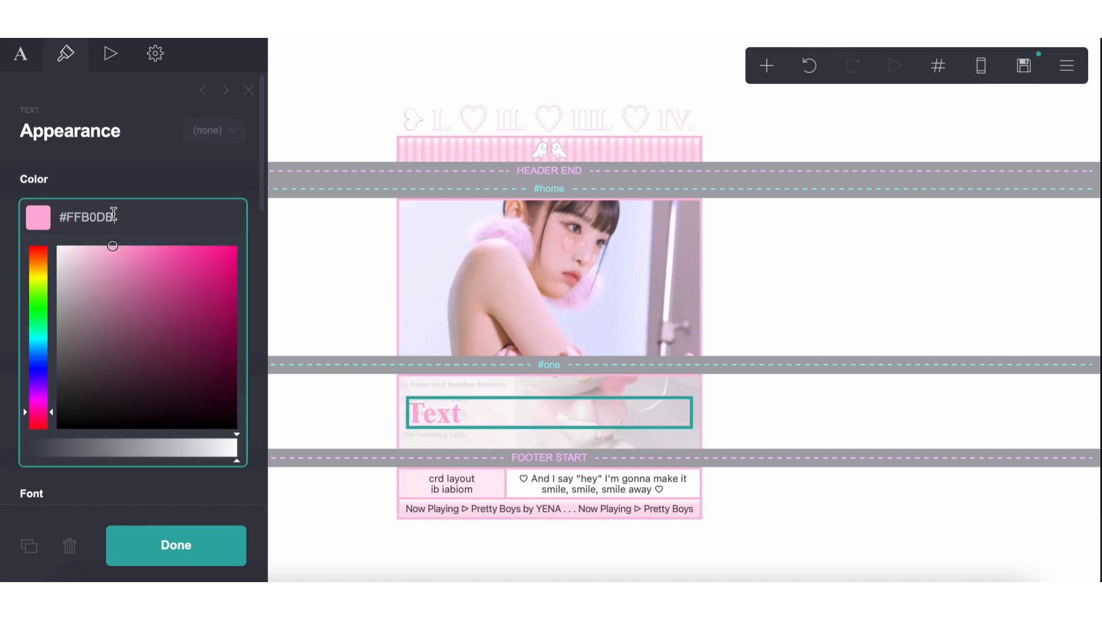
- Replace the placeholder wording of the pink heading with the page owner's nickname followed by "~"
left_click(18, 68)
double_click(69, 170)
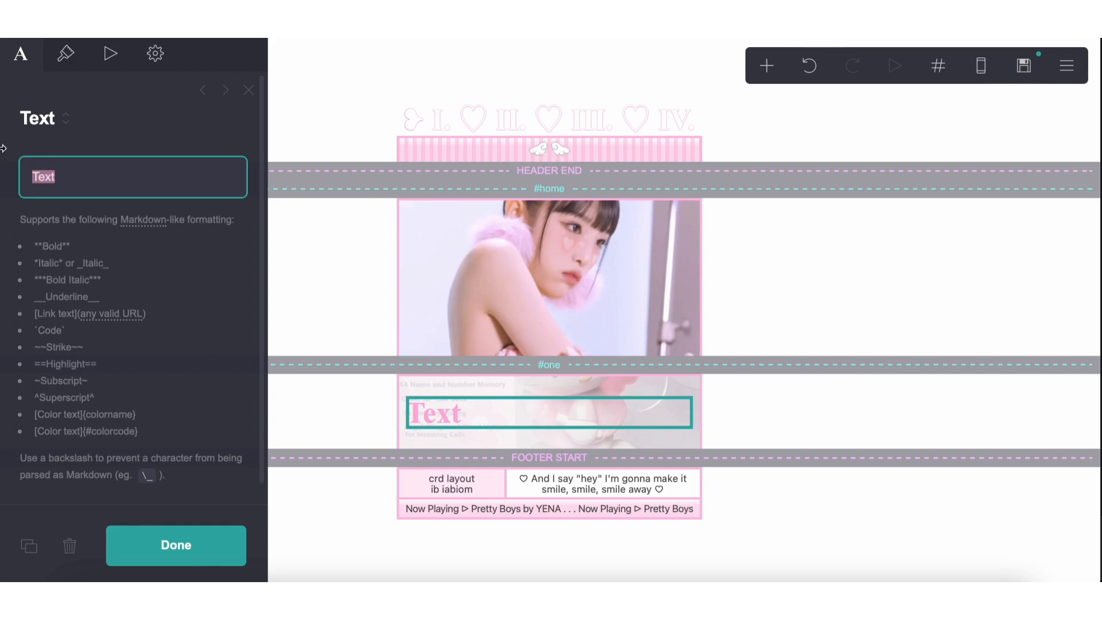
type("riti ~")
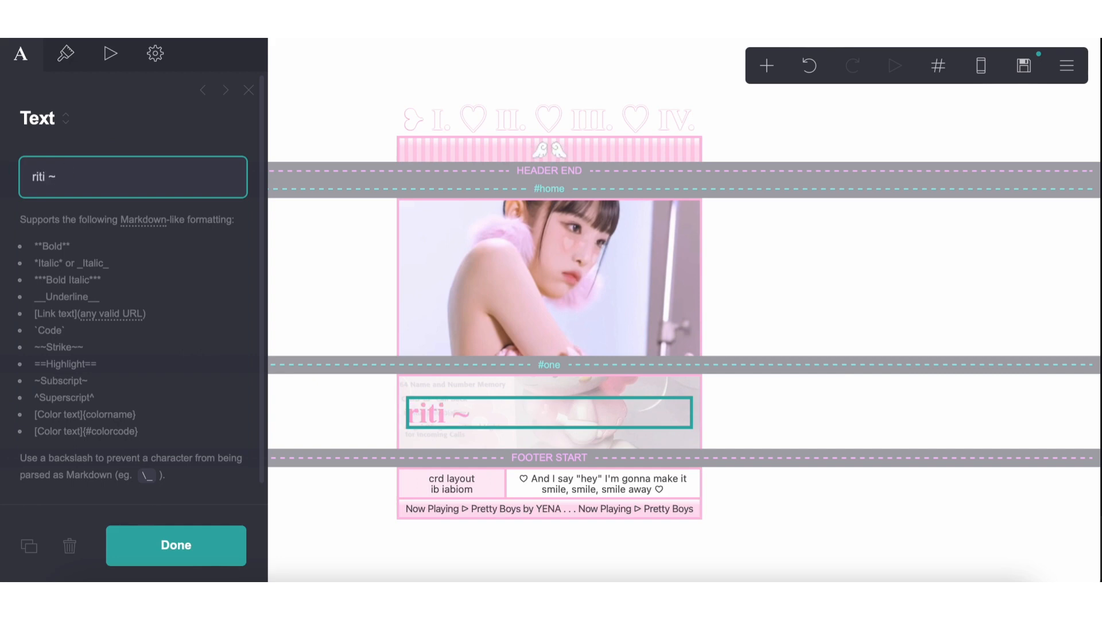
- Duplicate the "crd layout ib iabiom" footer text and place the copy below the pink heading in the Hello Kitty container
left_click(420, 486)
left_click(29, 545)
left_click_drag(472, 480, 472, 416)
- Set the alignment of the copied "crd layout" text in the Hello Kitty container to Left
left_click(553, 426)
left_click(156, 198)
left_click(66, 53)
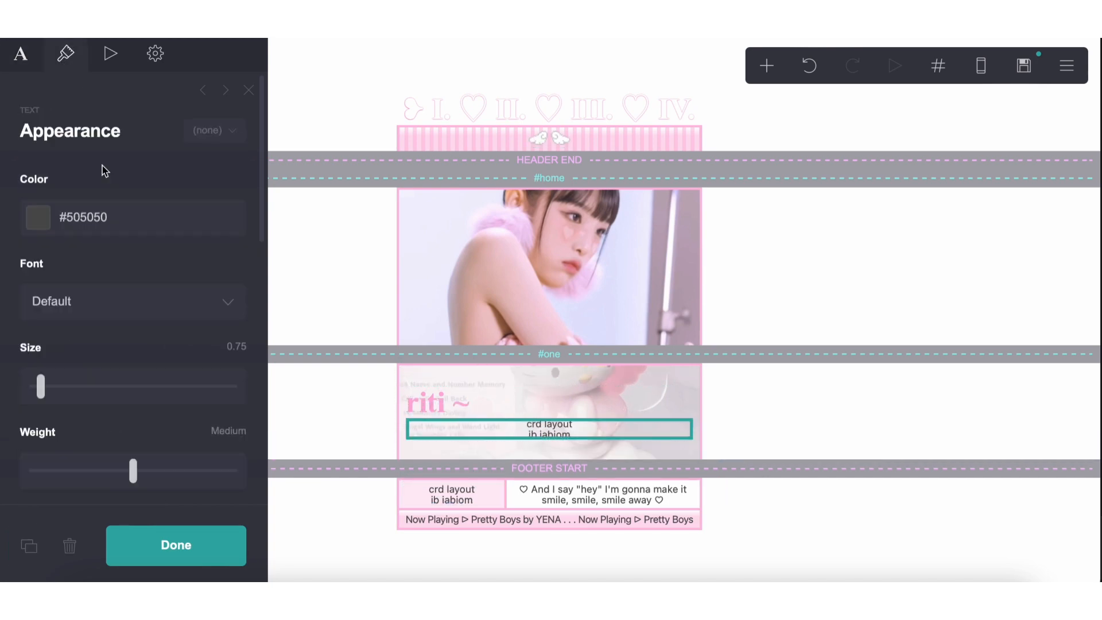
scroll(136, 247, "down", 5)
left_click(118, 333)
left_click(118, 335)
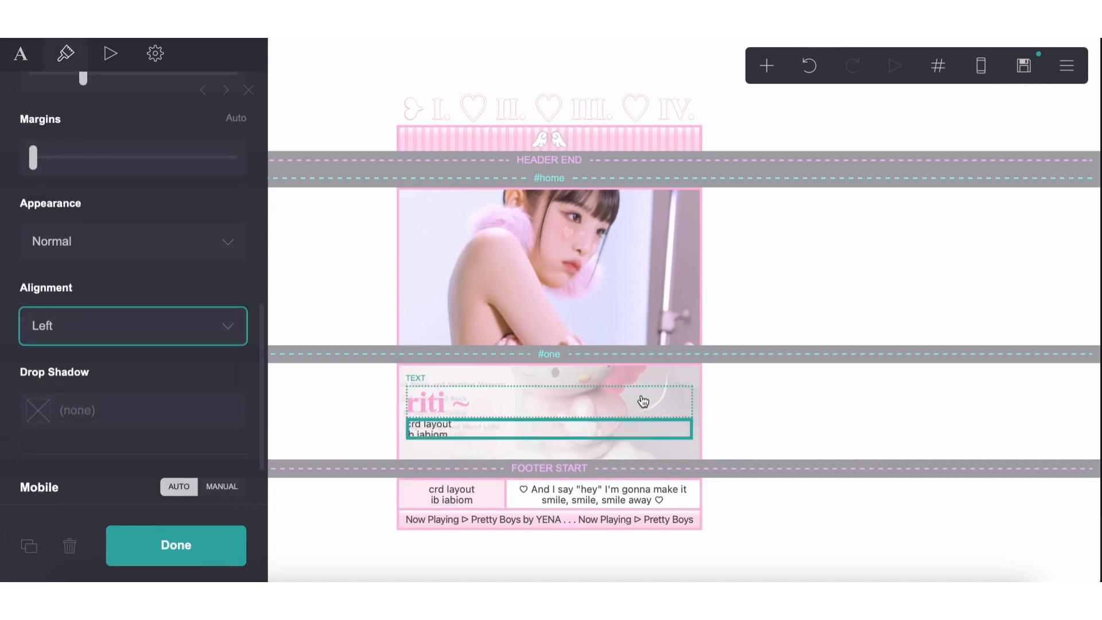
- Set stop 1 of the Hello Kitty container's overlay gradient to 44% and its color to #FFFFFFED
left_click(653, 391)
left_click(687, 376)
left_click(687, 375)
left_click(686, 378)
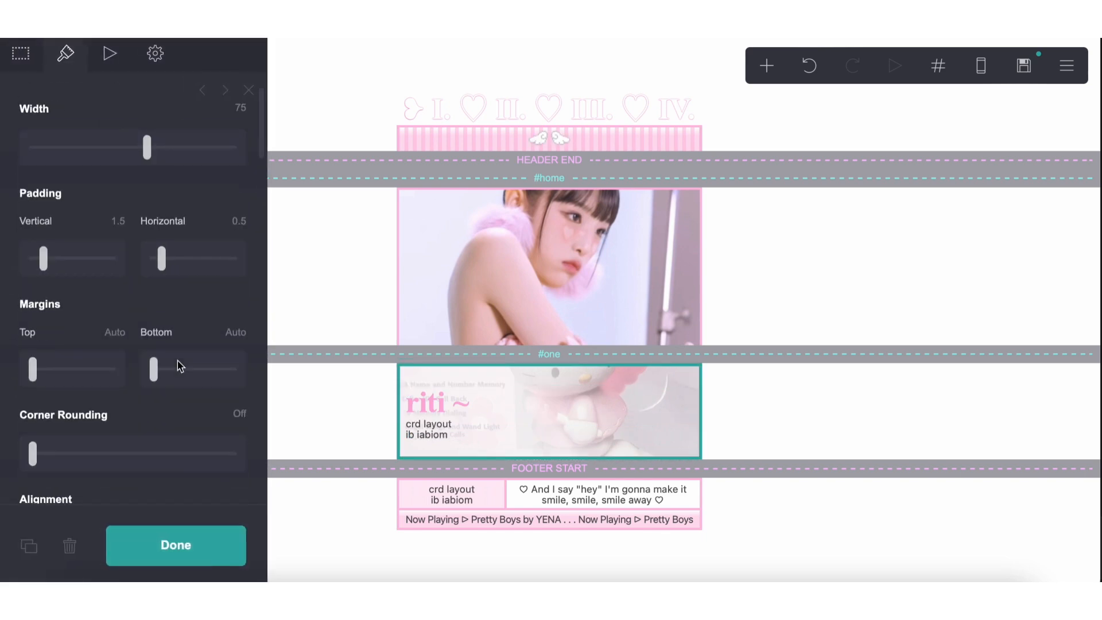
scroll(177, 362, "down", 10)
scroll(177, 360, "down", 5)
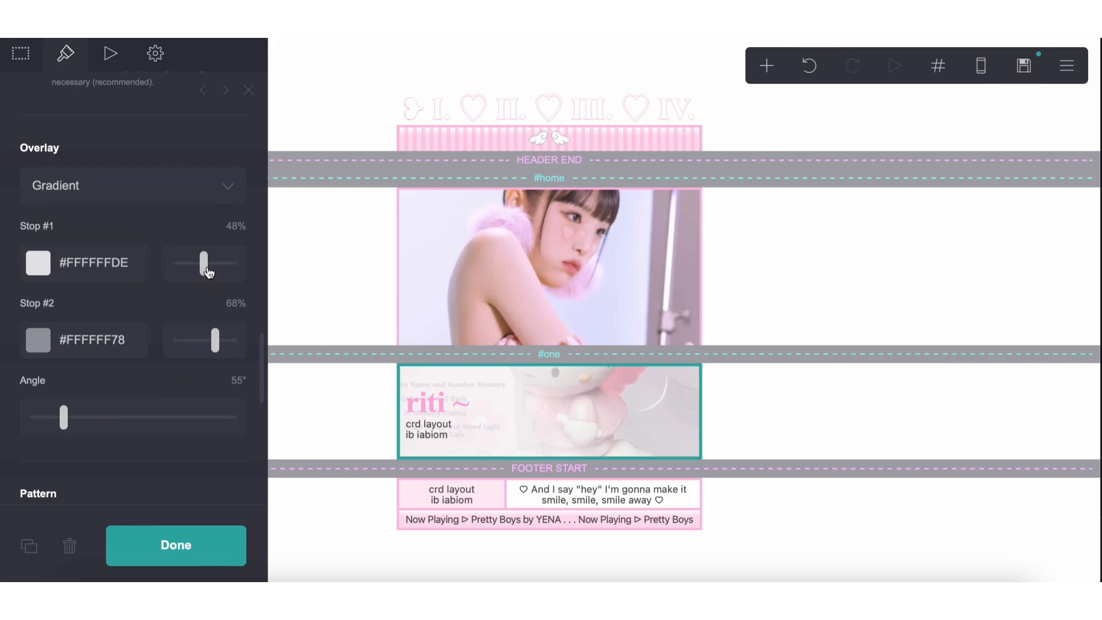
left_click_drag(217, 271, 200, 269)
left_click(136, 269)
left_click_drag(213, 489, 231, 490)
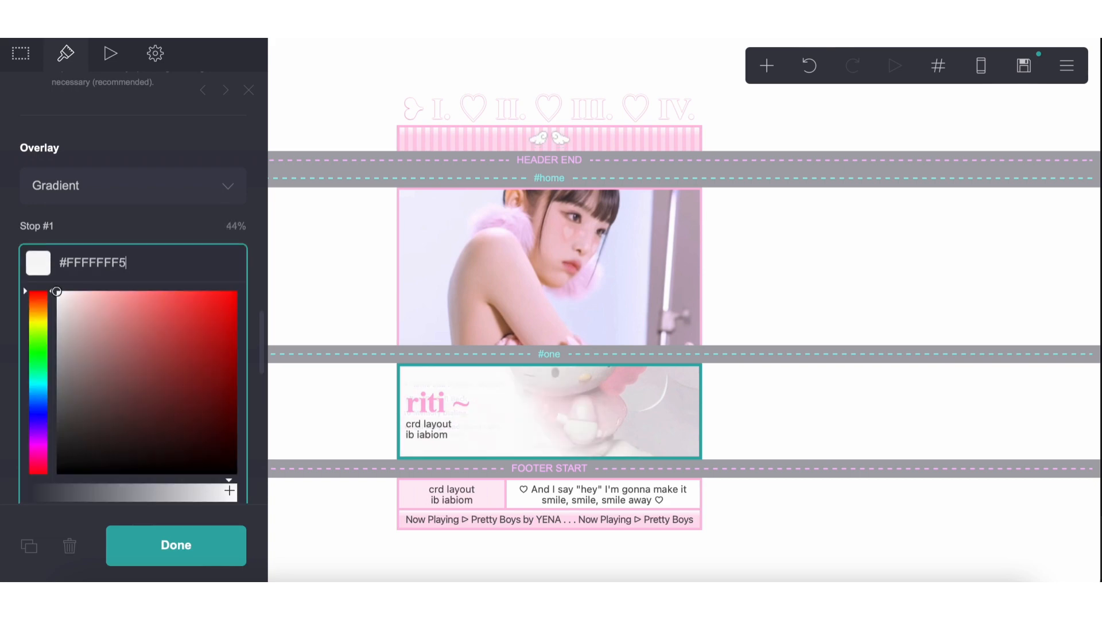
left_click(187, 235)
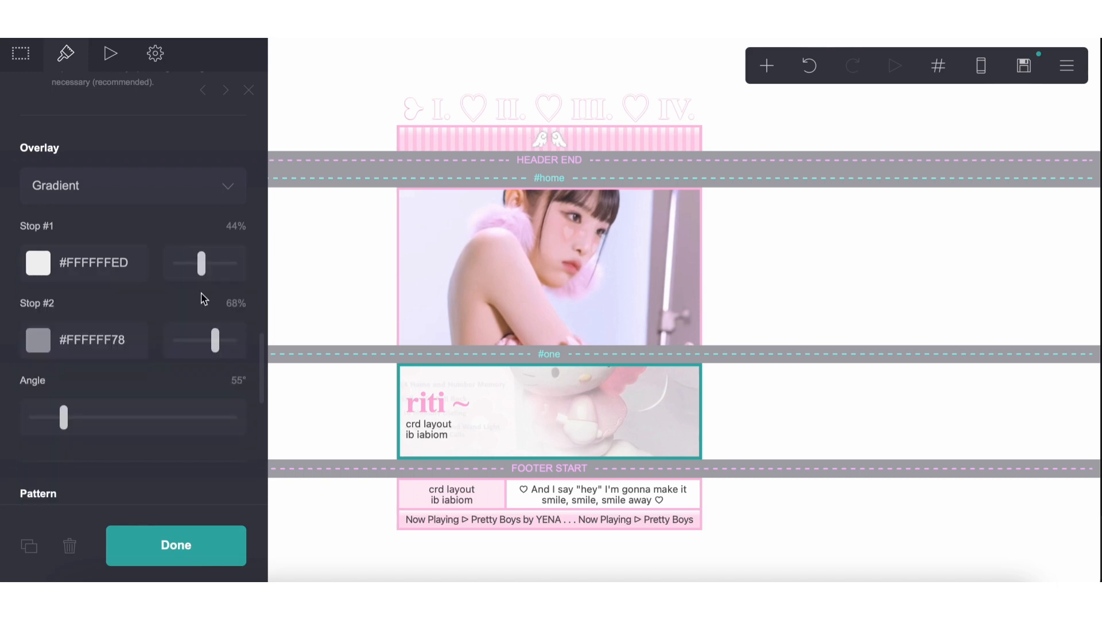
- Move the overlay gradient's stop 2 to 60%, turn its angle to 67° and settle stop 1 at 41%
left_click_drag(214, 340, 211, 335)
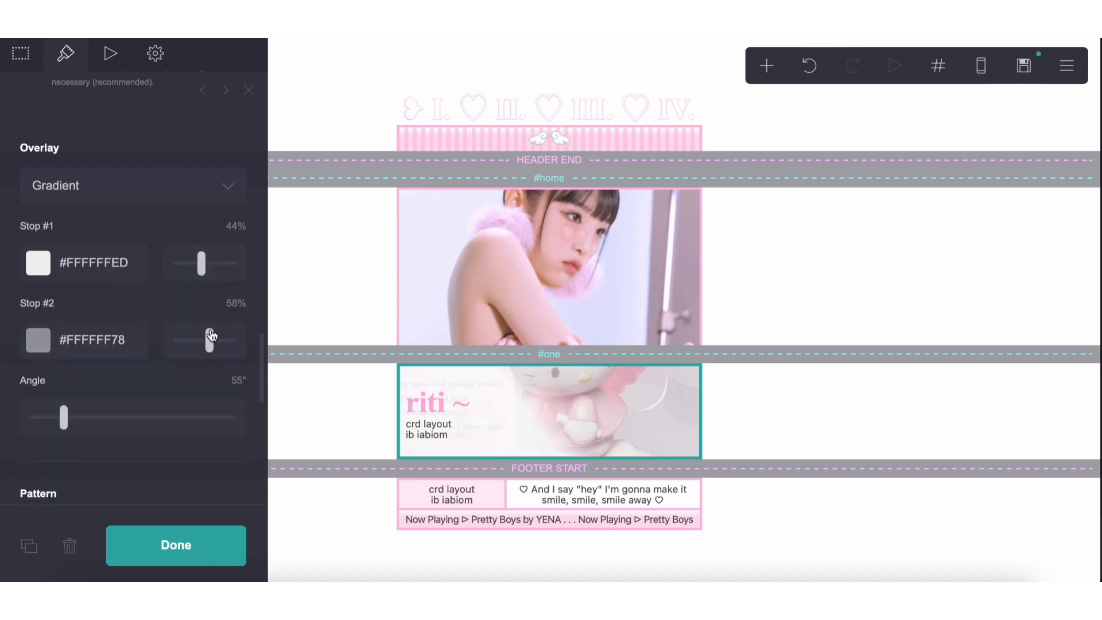
left_click_drag(206, 264, 207, 264)
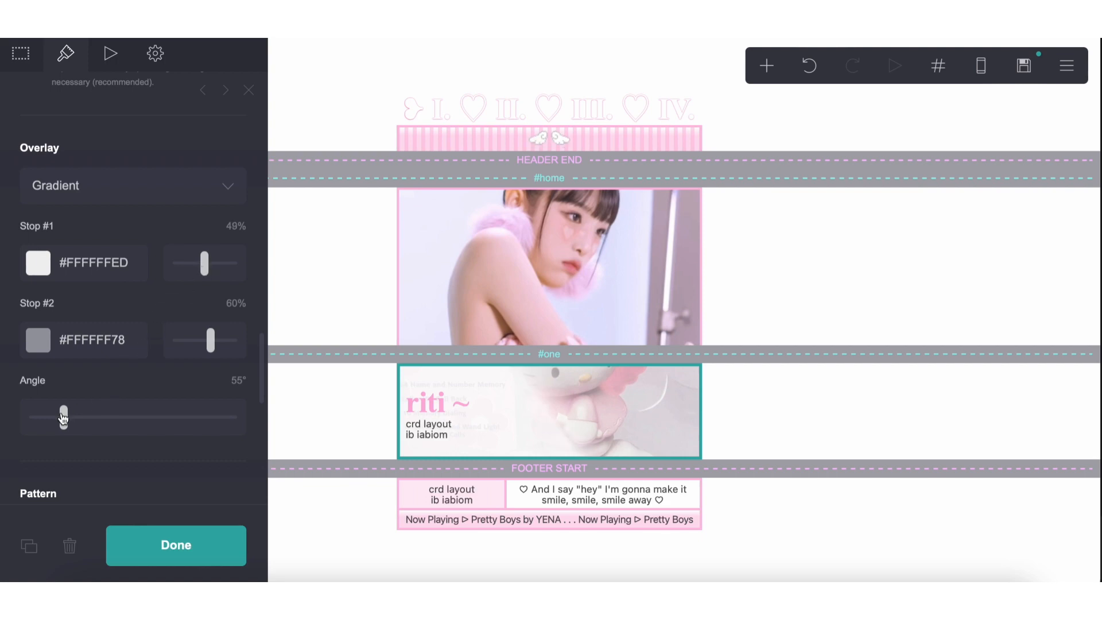
left_click_drag(63, 417, 74, 417)
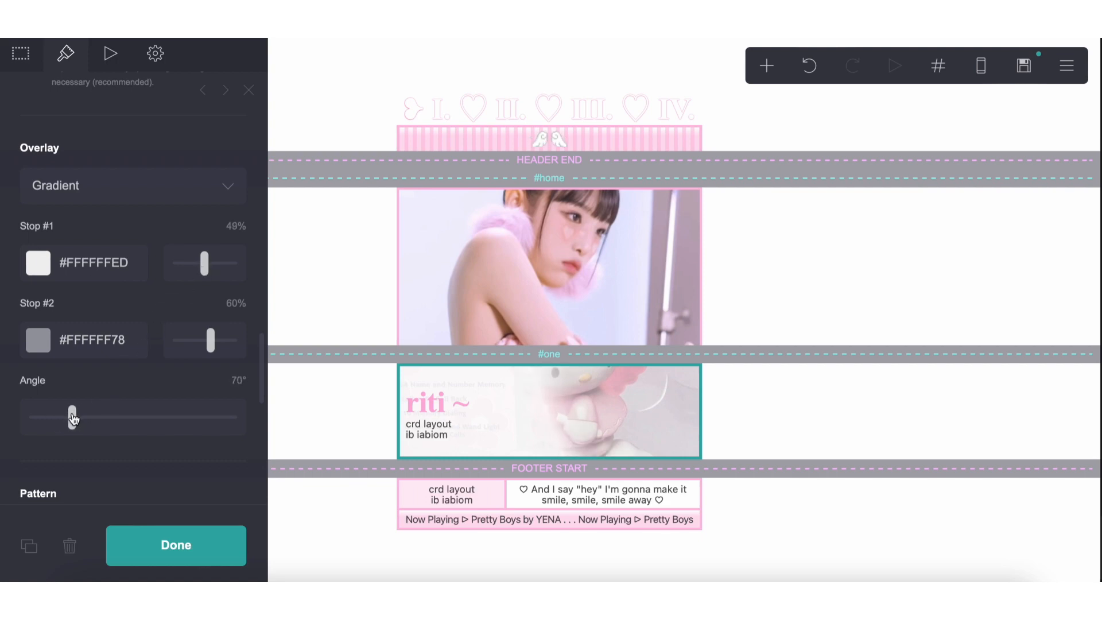
left_click_drag(203, 274, 201, 274)
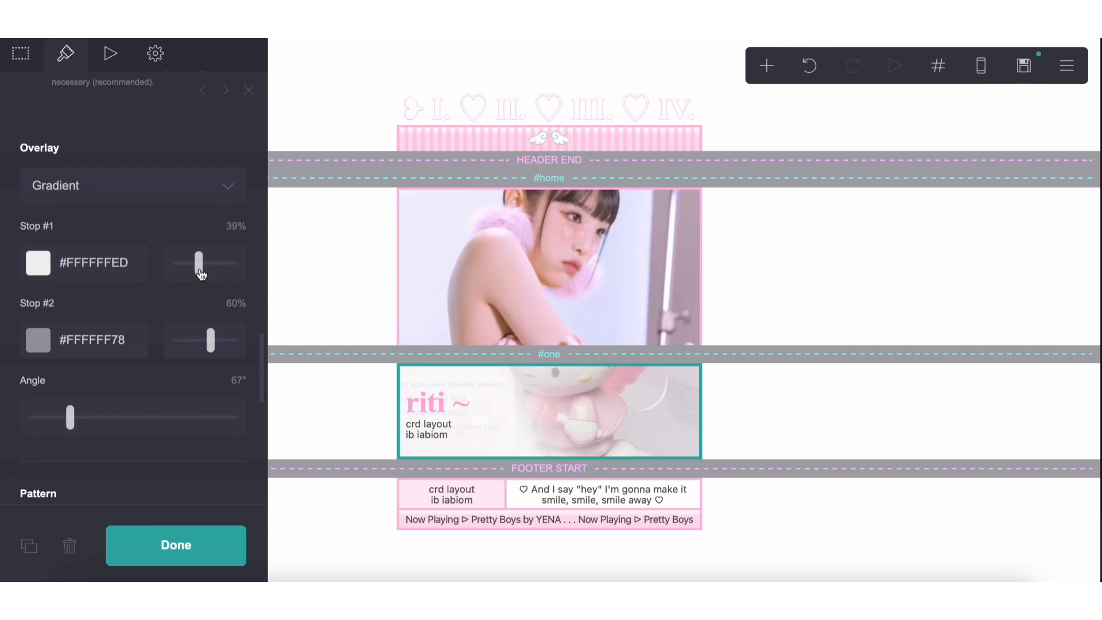
- Replace the copied footer text with a two-line bio, bolding the alternative name and the pronouns with ** markup, and deselect it
left_click(428, 429)
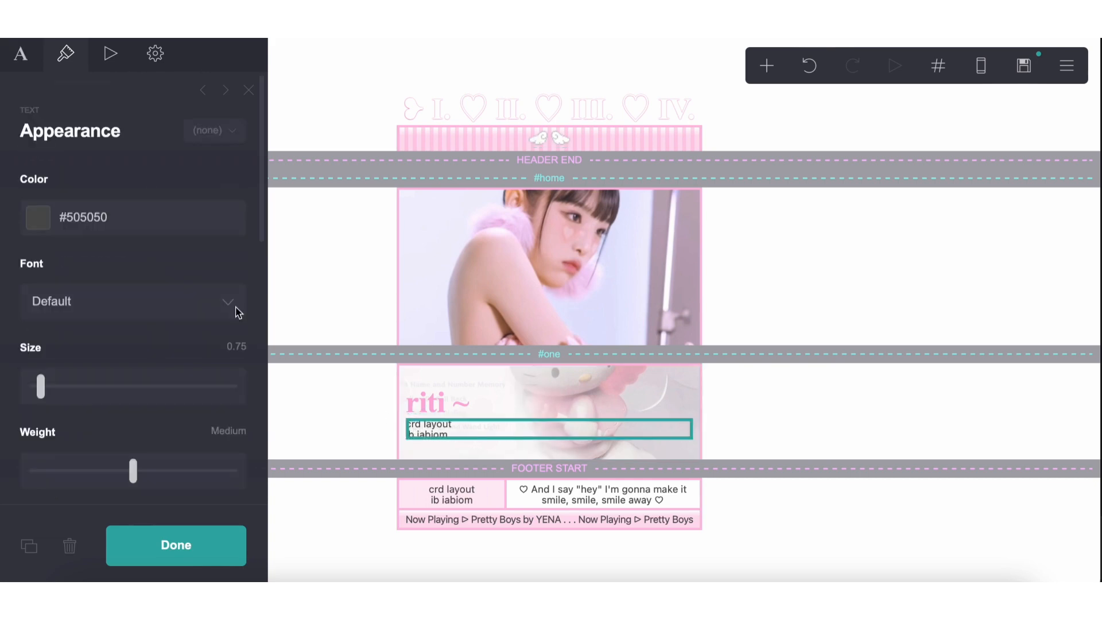
left_click(36, 56)
key("ctrl+a")
type("or *")
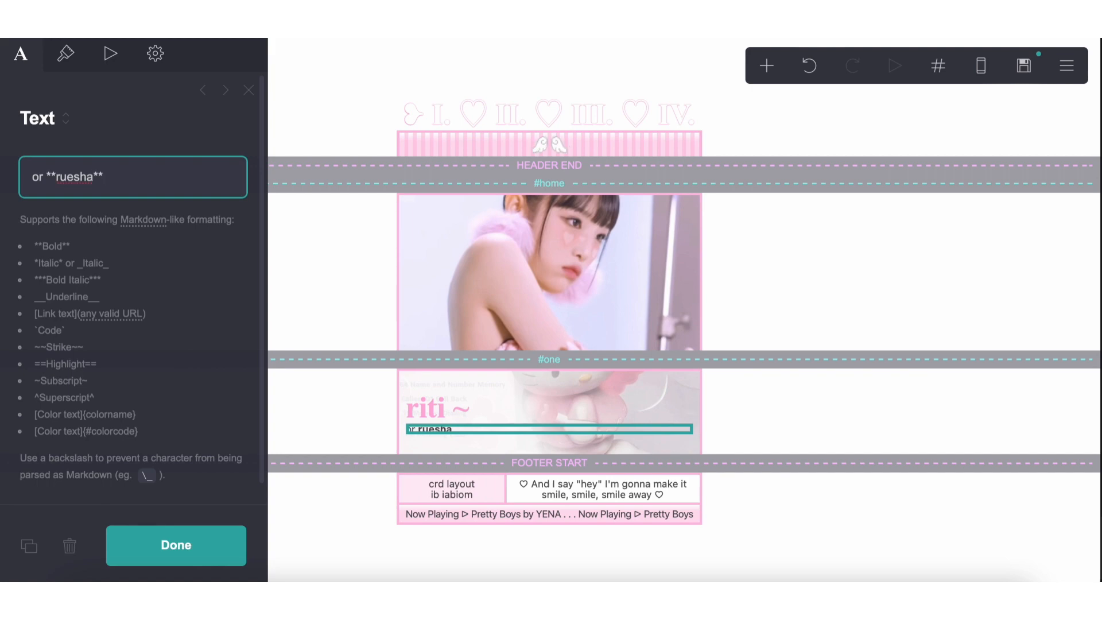
type("*ruesha** 16 sasian")
key("Return")
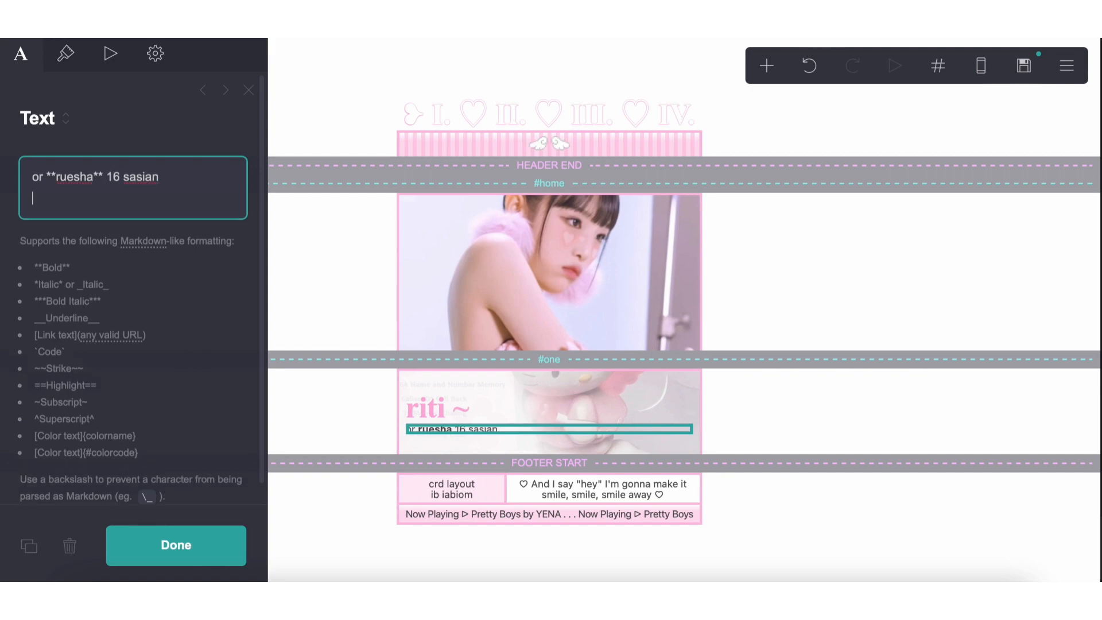
type("lesbian")
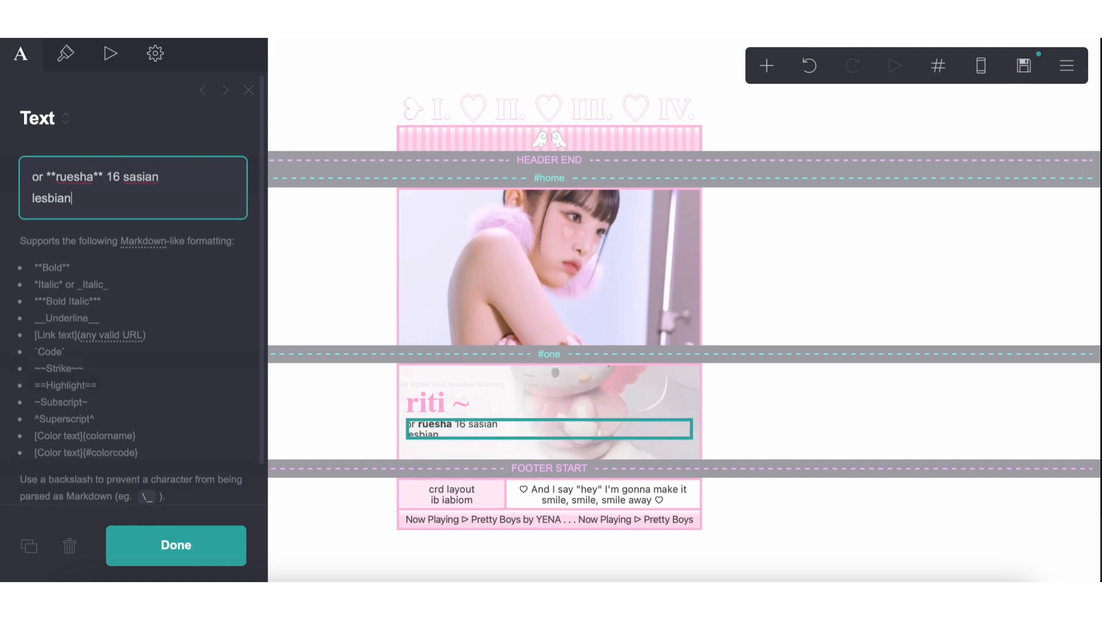
type(" **they them")
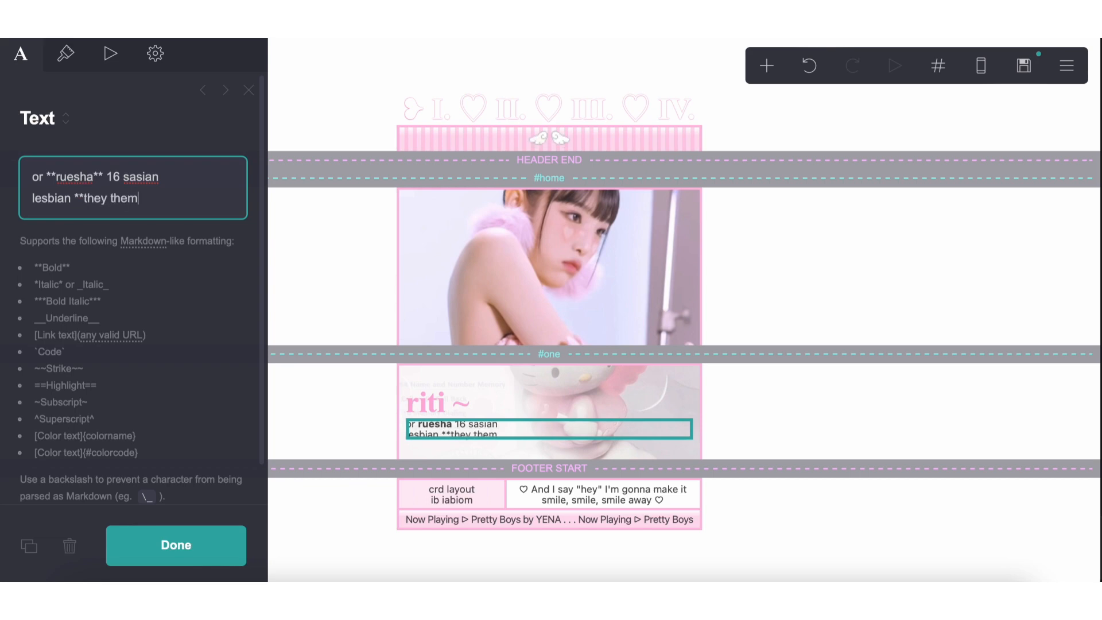
type("**")
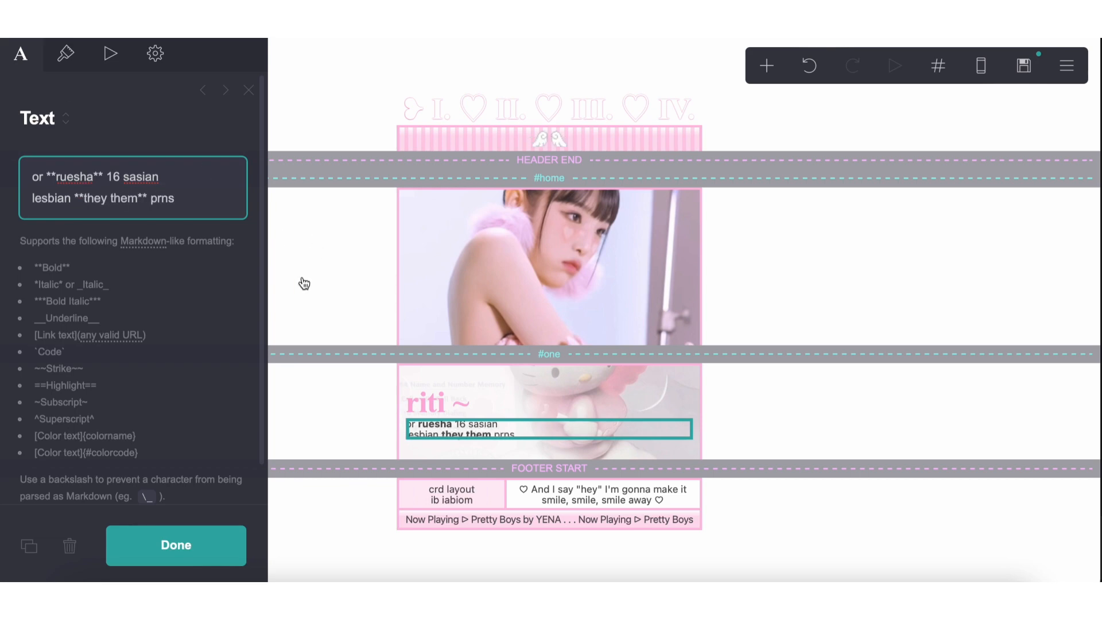
left_click(380, 380)
left_click(408, 410)
left_click(369, 531)
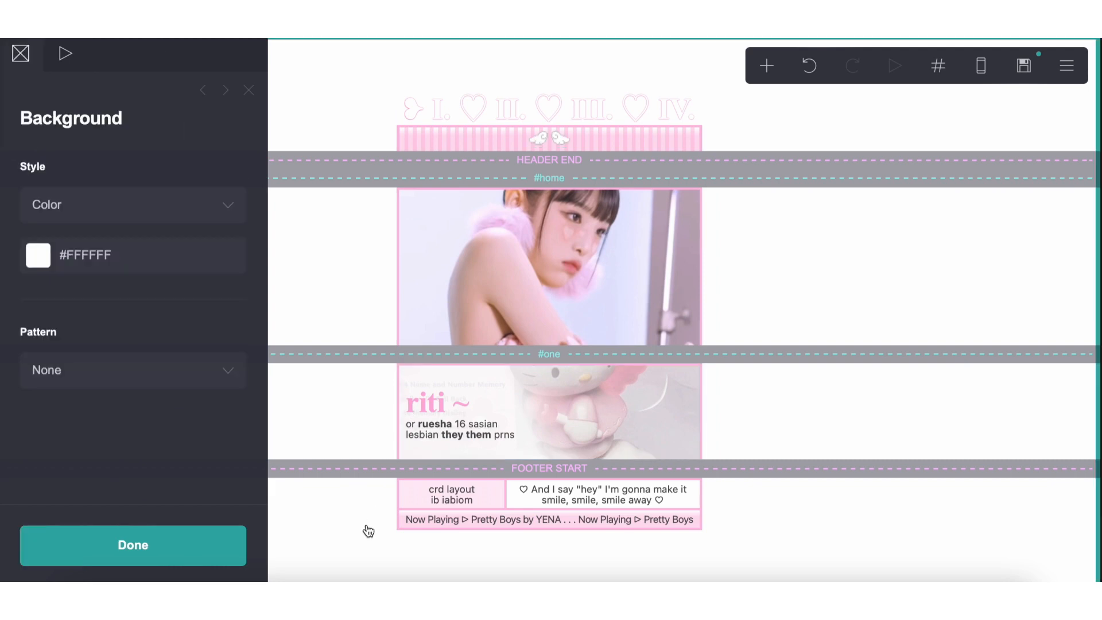
left_click(372, 534)
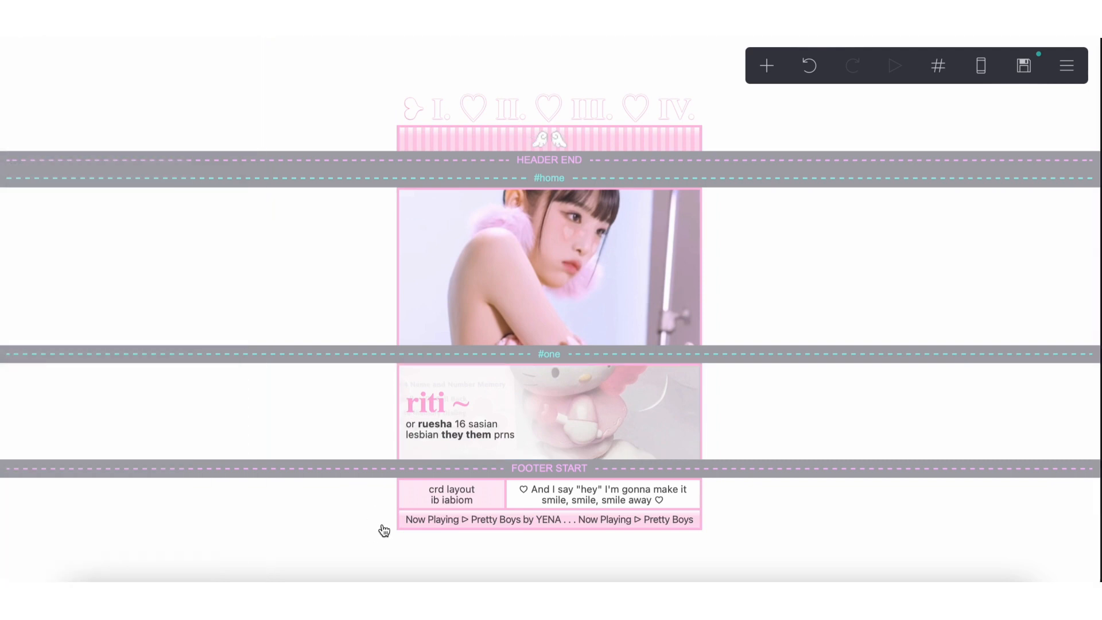
- Add a container to the "one" section directly below the Hello Kitty container
left_click(768, 67)
left_click(591, 408)
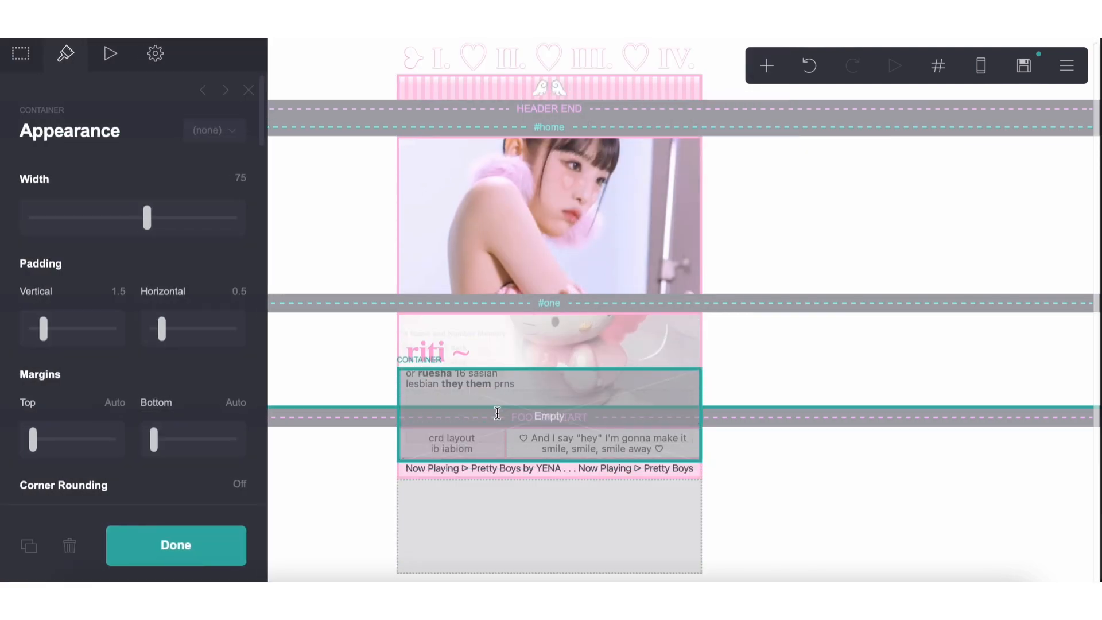
scroll(96, 405, "down", 6)
scroll(94, 409, "down", 10)
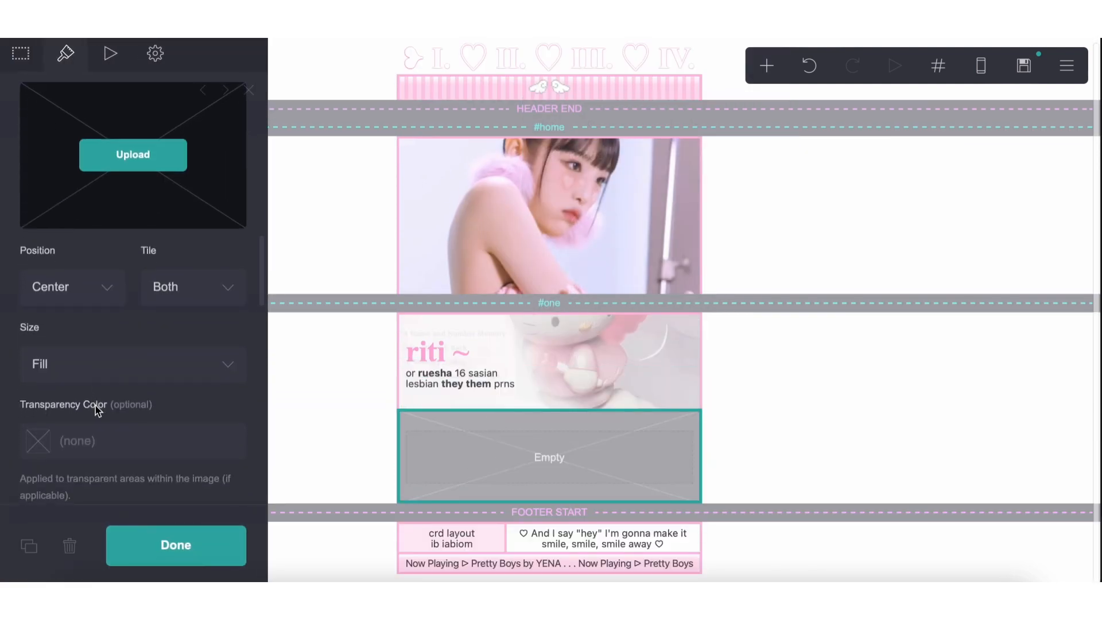
- Set the new empty container's vertical and horizontal padding to 0.25
scroll(94, 408, "up", 5)
left_click(117, 246)
type(".2")
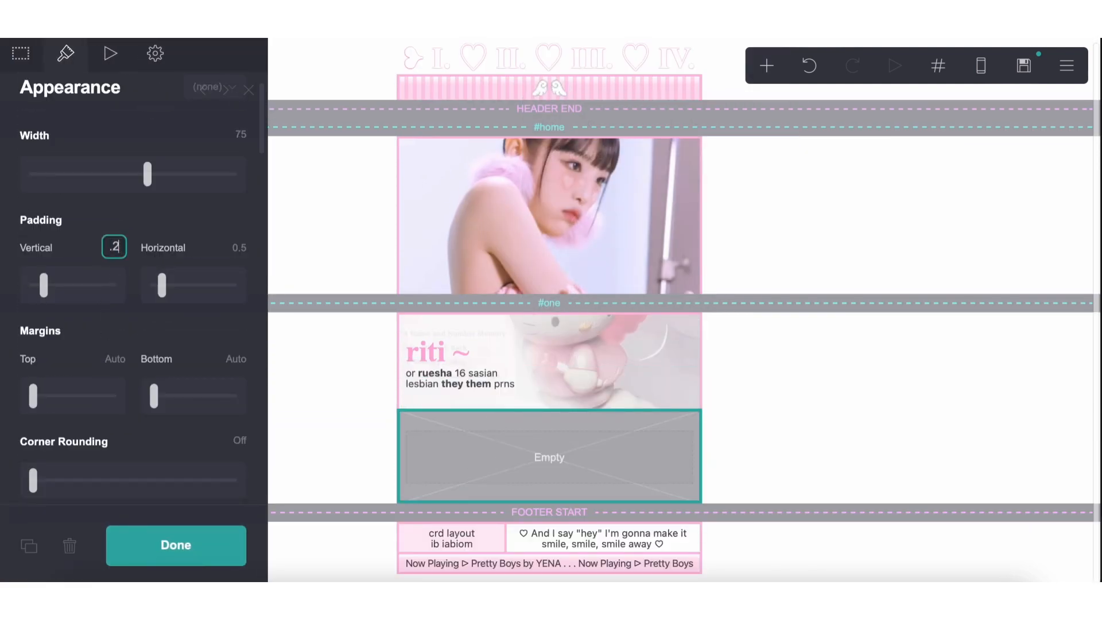
type("5")
key("Return")
left_click(238, 247)
type(".25")
key("Return")
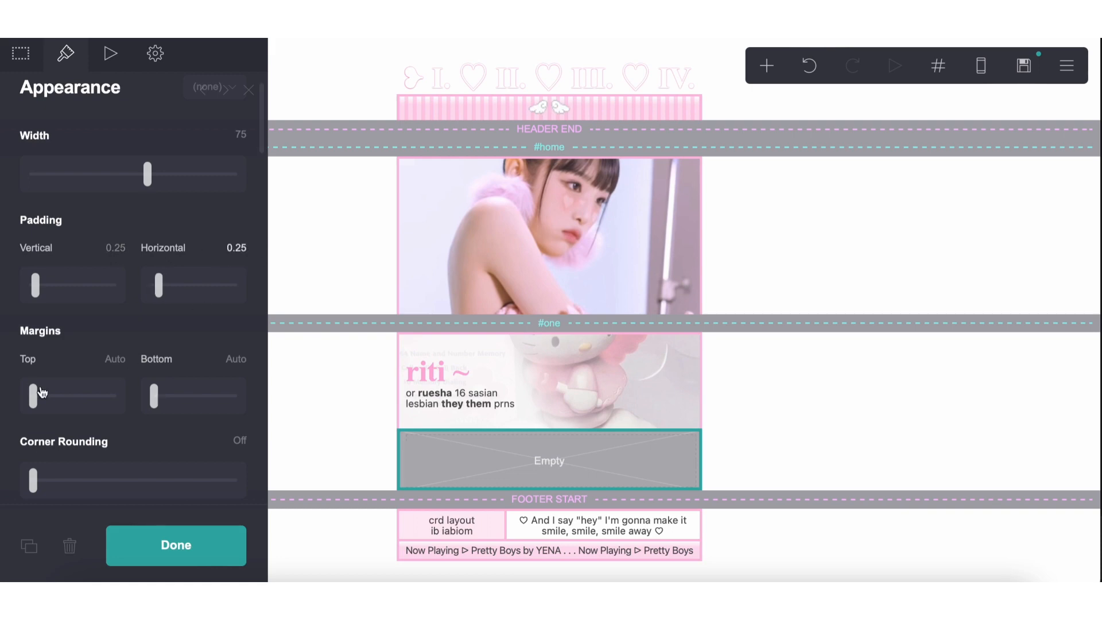
- Set the empty container's overlay to None and its background type to Color
scroll(38, 389, "up", 5)
scroll(40, 315, "down", 5)
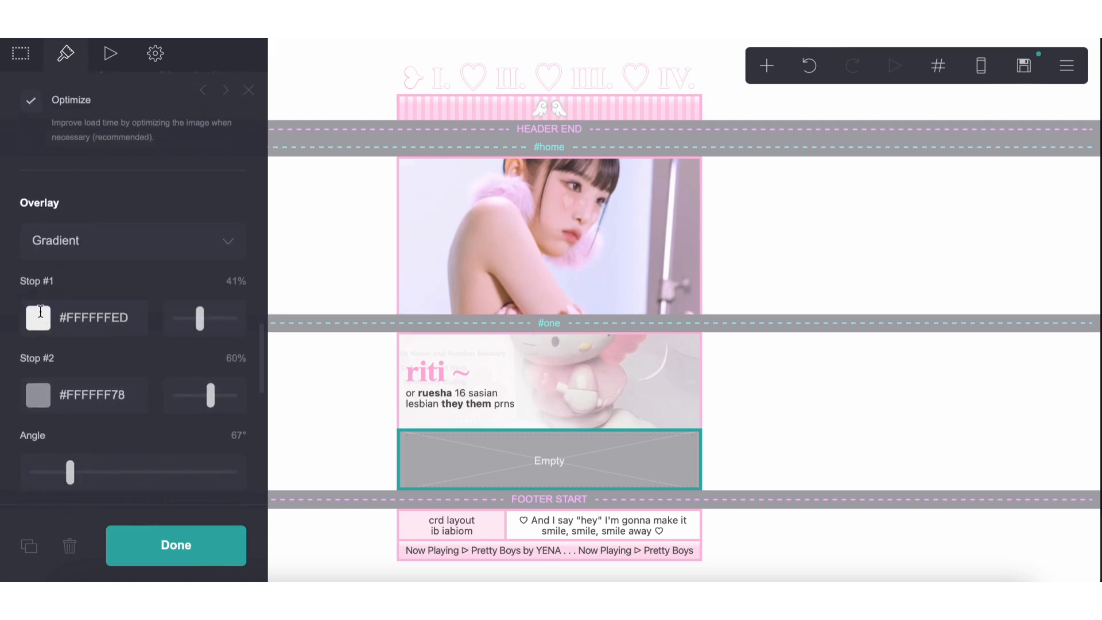
left_click(98, 240)
left_click(92, 195)
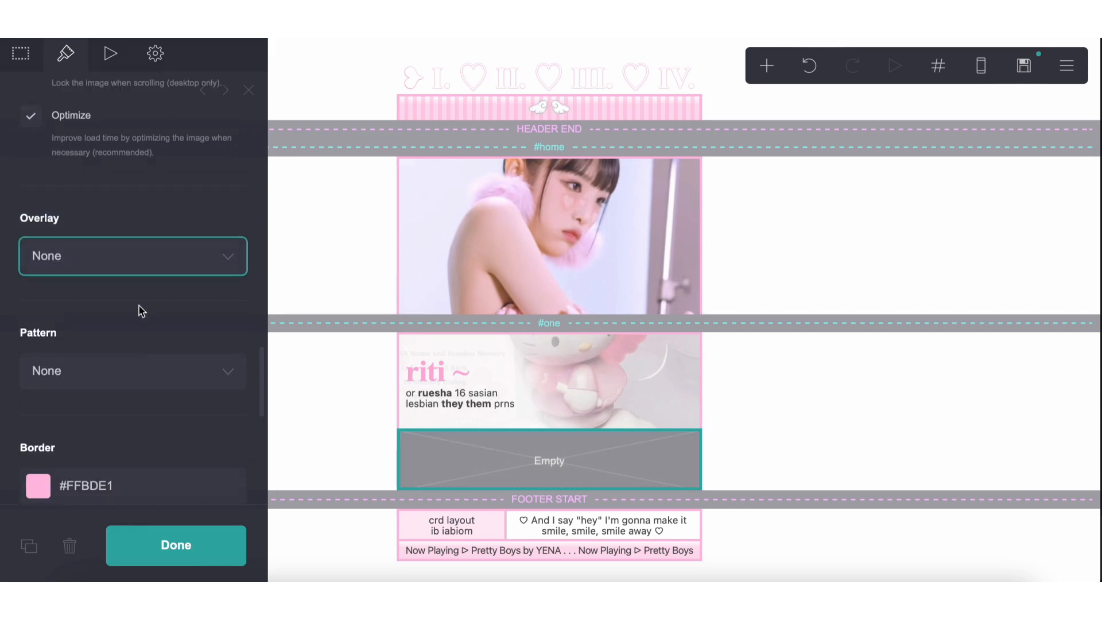
scroll(141, 310, "up", 5)
left_click(135, 151)
left_click(123, 106)
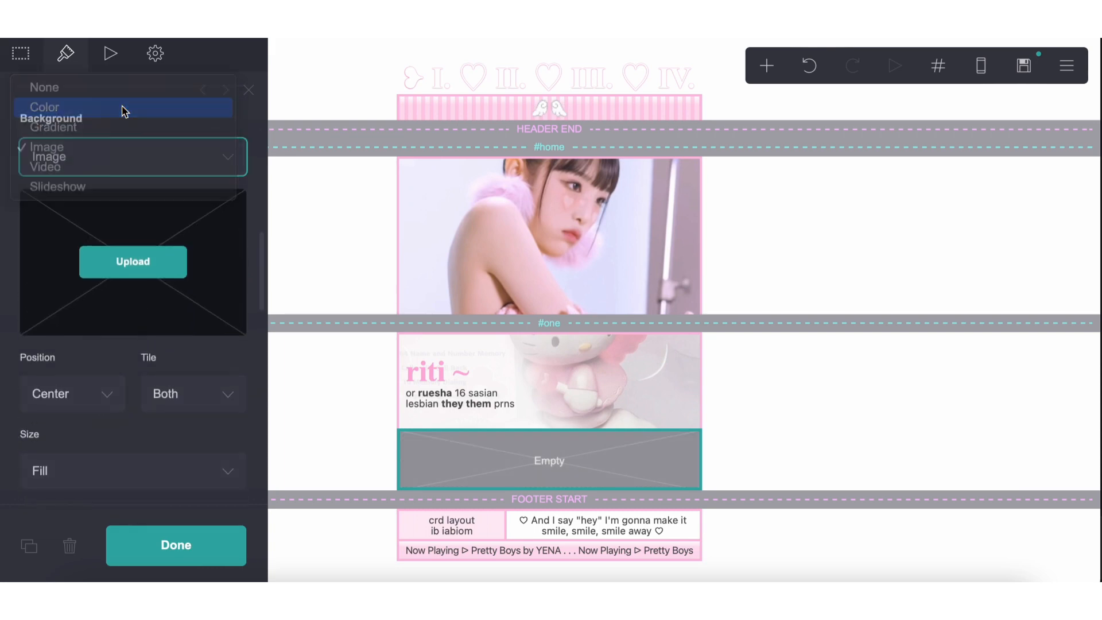
- Set the empty container's background color to white #FFFFFF and close its settings
left_click(107, 198)
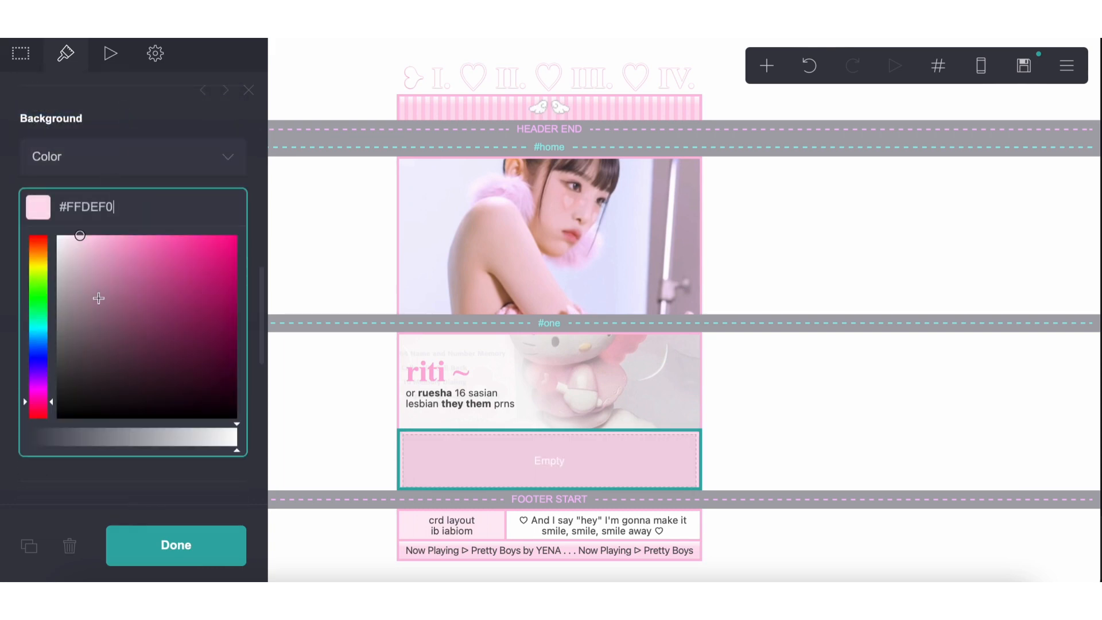
left_click_drag(98, 298, 2, 130)
left_click(235, 93)
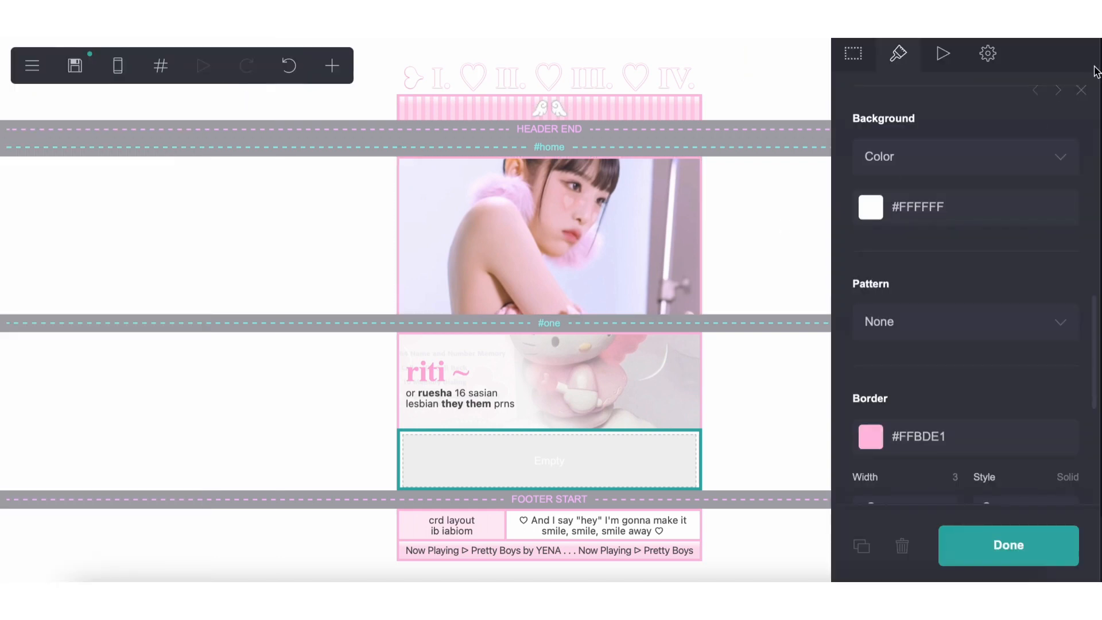
left_click(1038, 95)
left_click(249, 91)
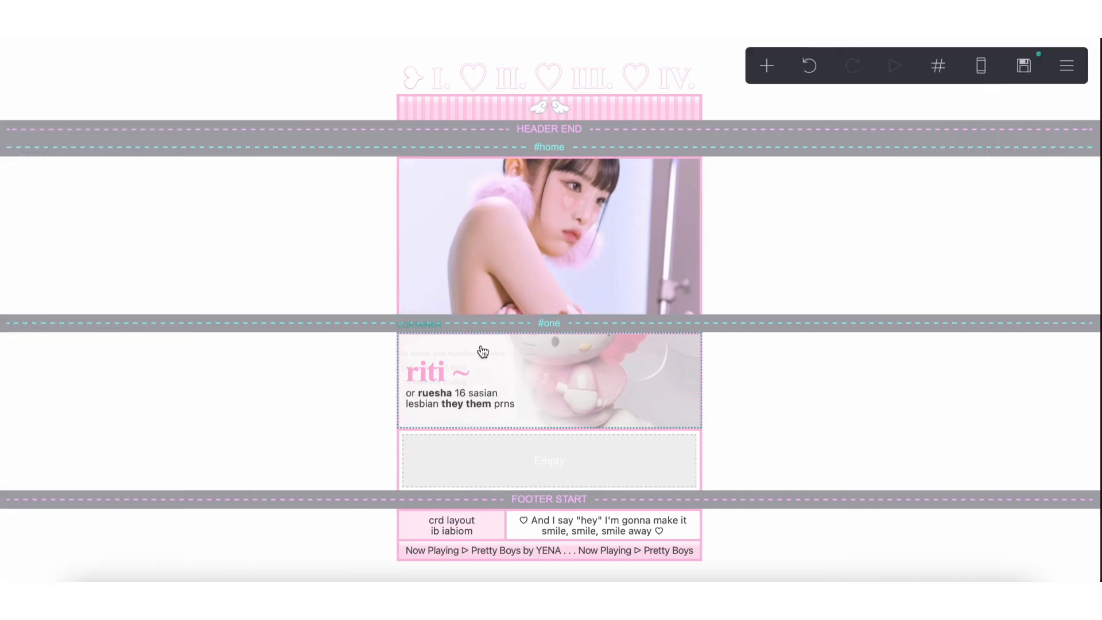
left_click(459, 407)
left_click(30, 545)
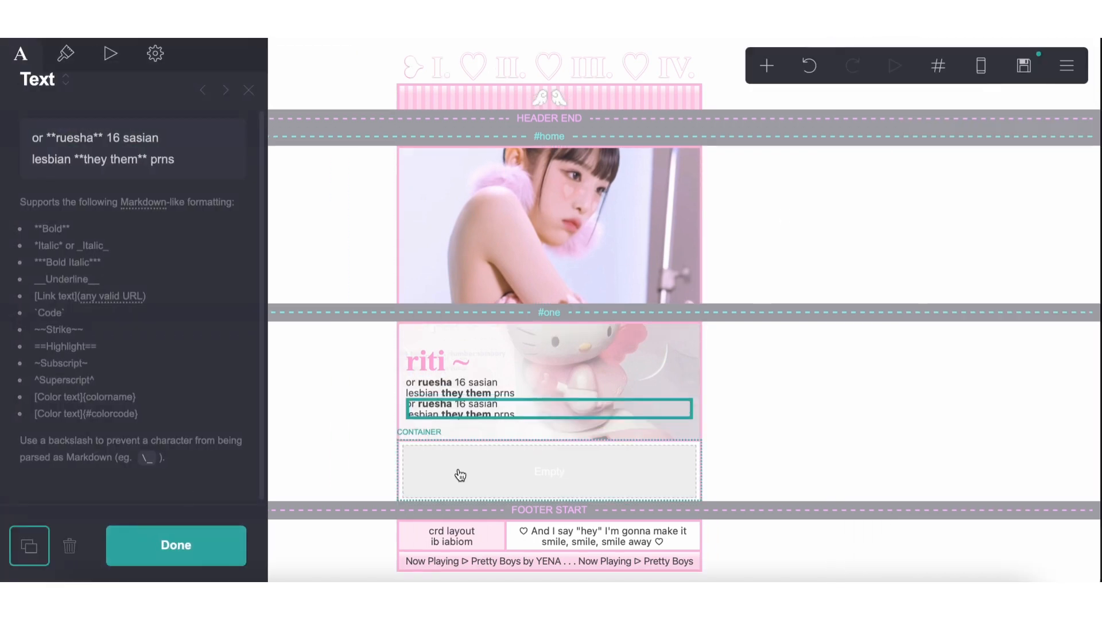
left_click(70, 545)
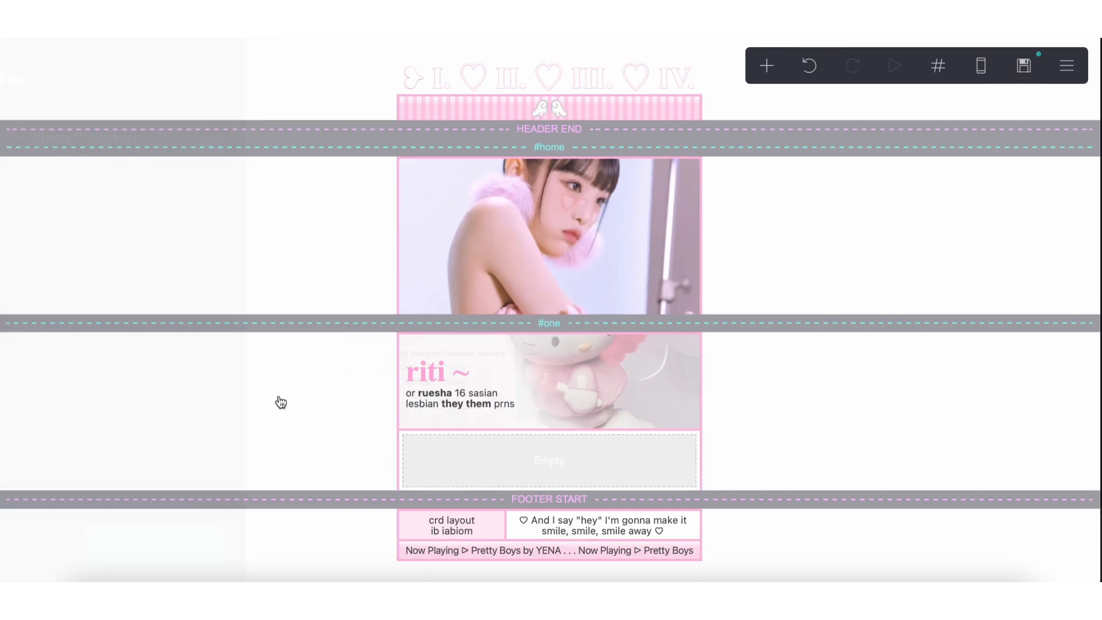
- Add a table inside the empty white container in the "one" section
left_click(762, 73)
left_click(725, 266)
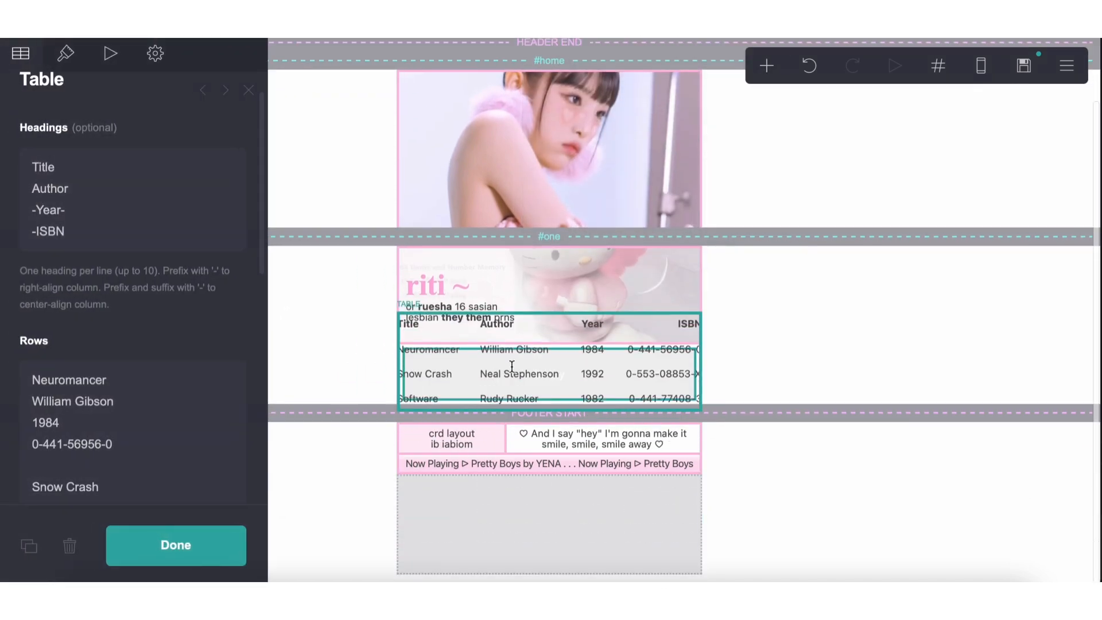
left_click(474, 554)
- Copy the border color hex code of the two-column footer container
left_click(496, 537)
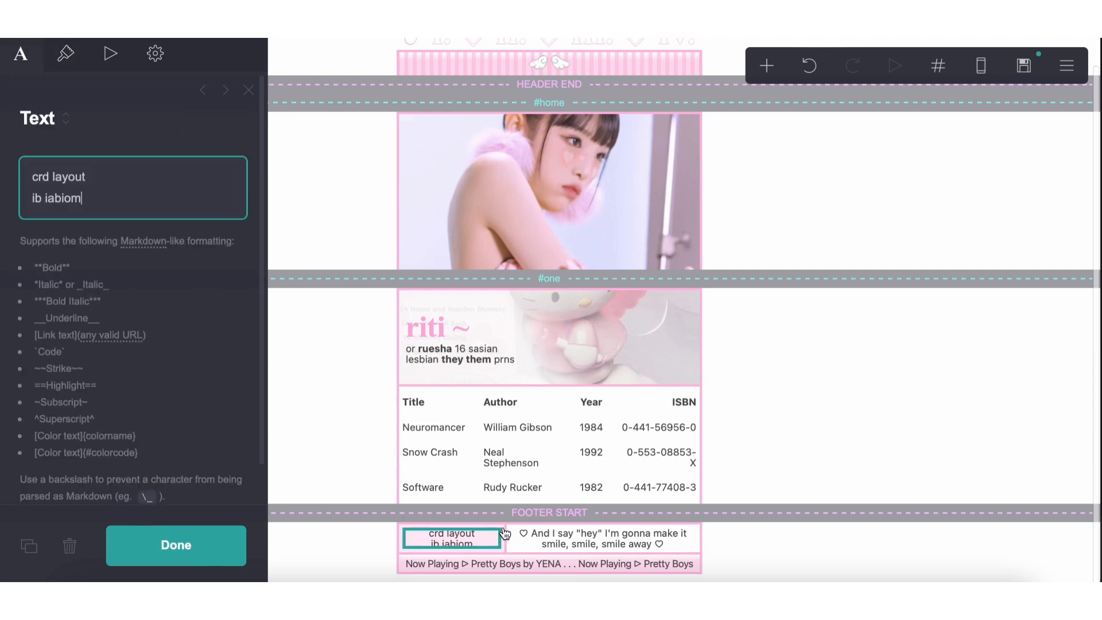
left_click(505, 534)
scroll(116, 216, "down", 10)
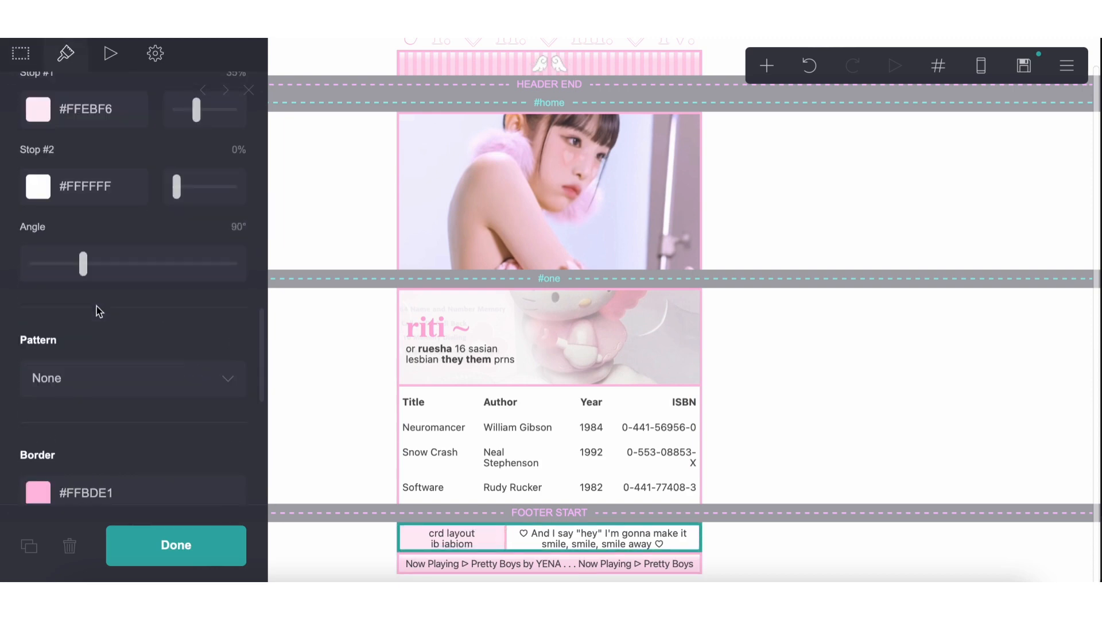
scroll(97, 305, "down", 5)
left_click(96, 193)
double_click(97, 178)
key("ctrl+c")
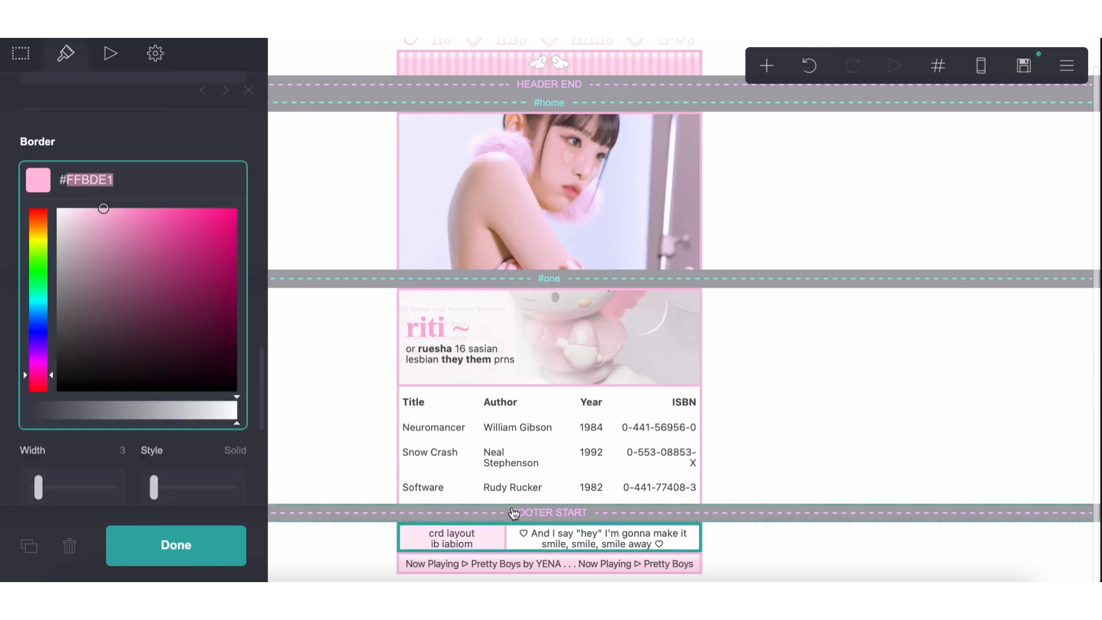
- Set the new table's border color to the copied #FFBDE1
left_click(468, 467)
left_click(66, 51)
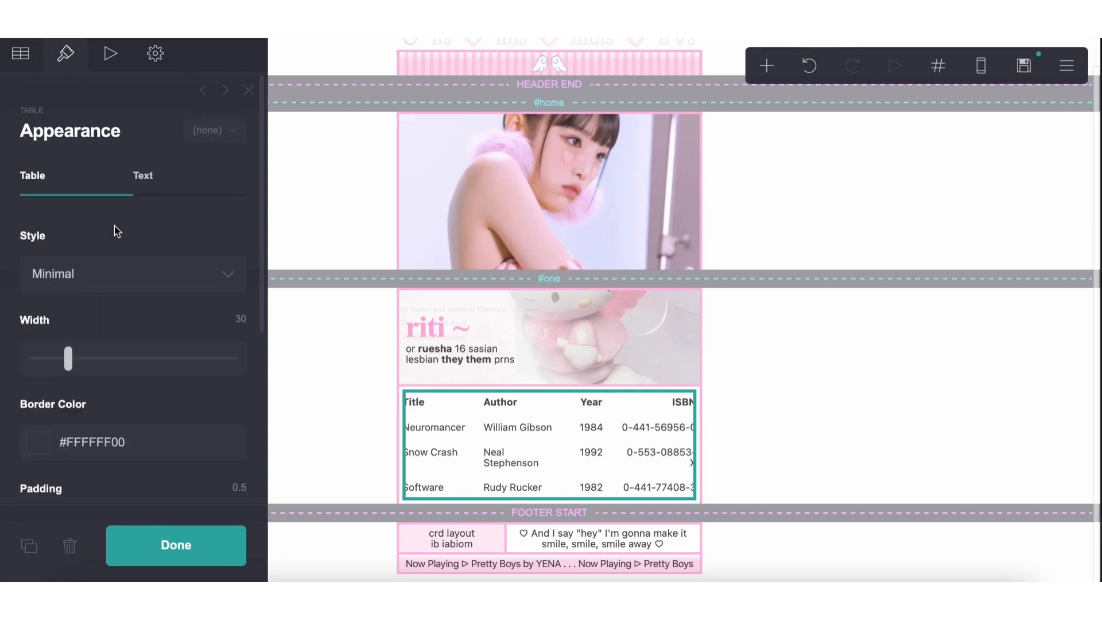
left_click_drag(125, 364, 70, 357)
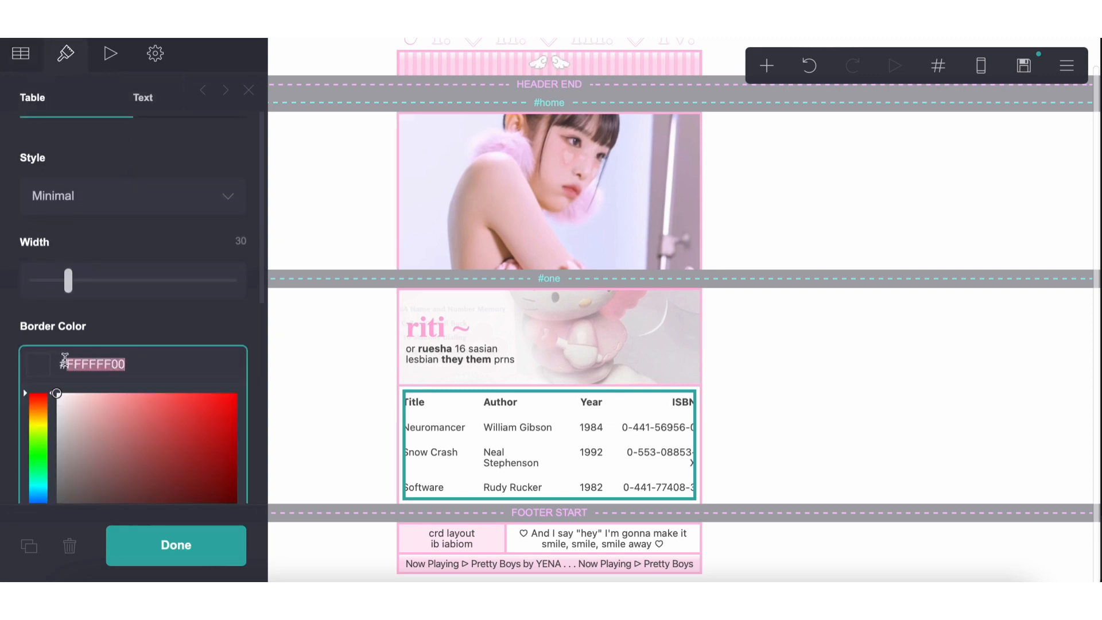
key("ctrl+v")
- Change the table's style to Grid and set its padding to 0.25
left_click(94, 197)
left_click(94, 210)
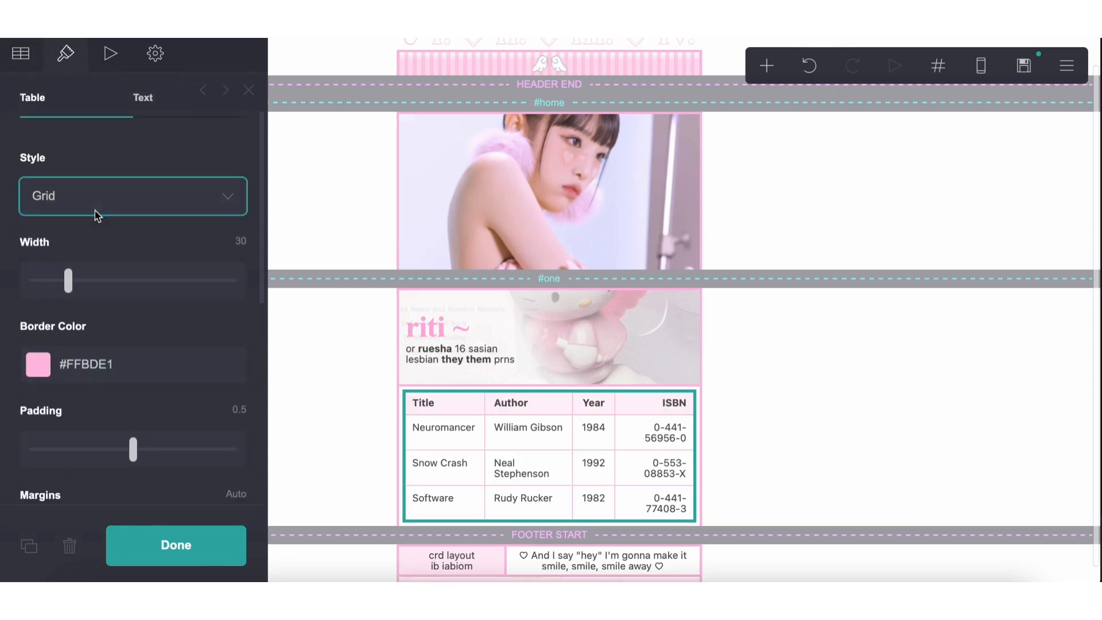
left_click_drag(137, 462, 83, 453)
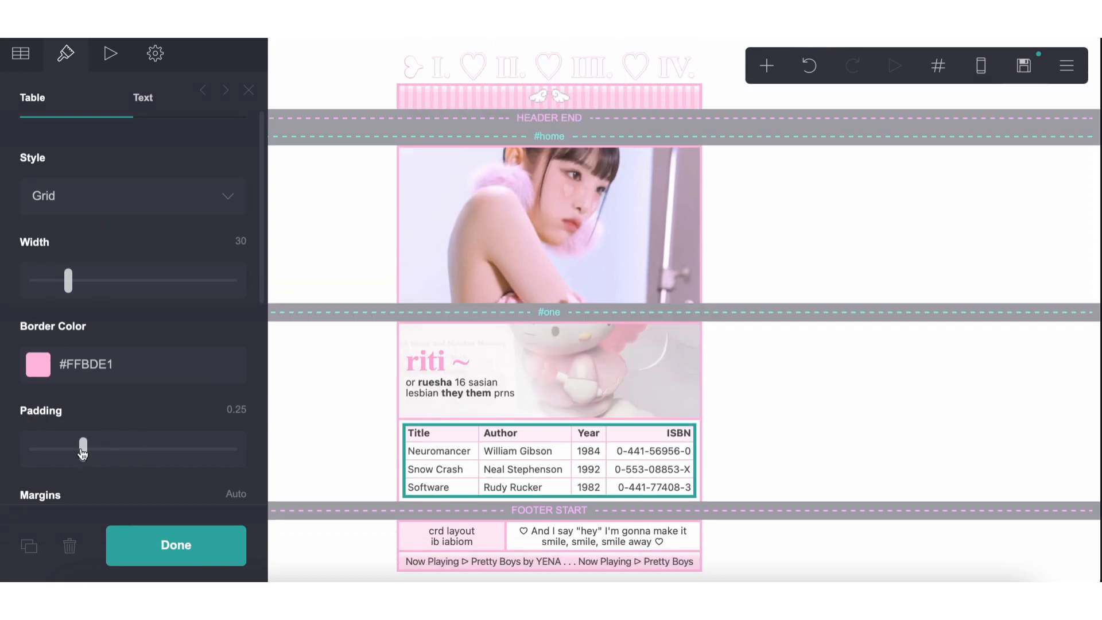
- Remove all of the table's sample headings
left_click(21, 53)
left_click(93, 190)
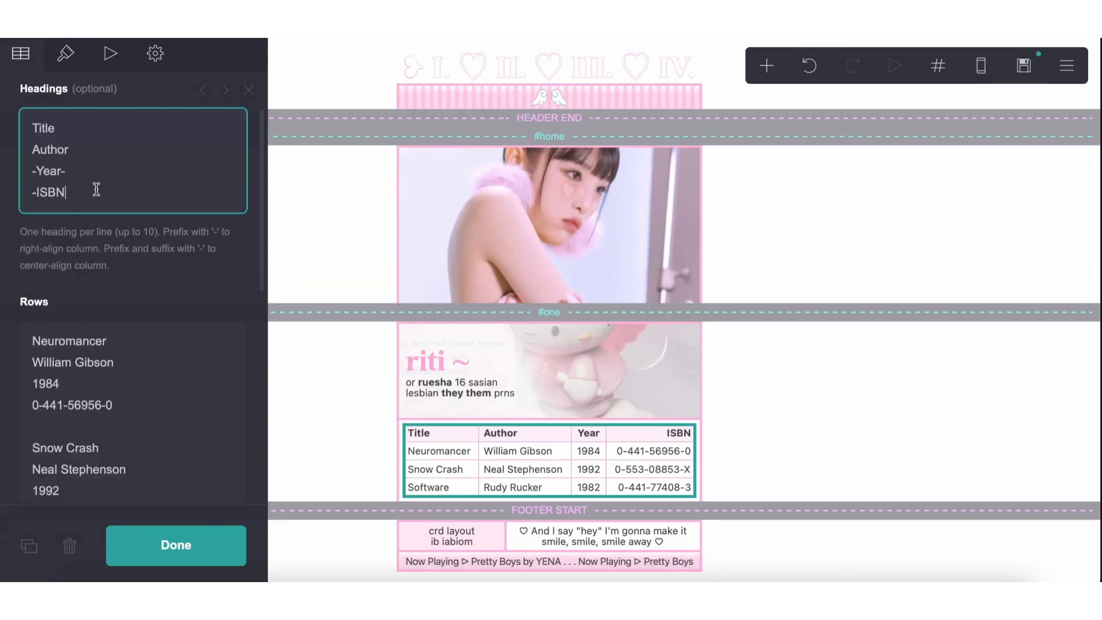
key("ctrl+a")
key("BackSpace")
- Replace the table's sample rows with one row reading **likes** followed by about two lines of repeated "info"
left_click(83, 351)
key("ctrl+a")
type("**")
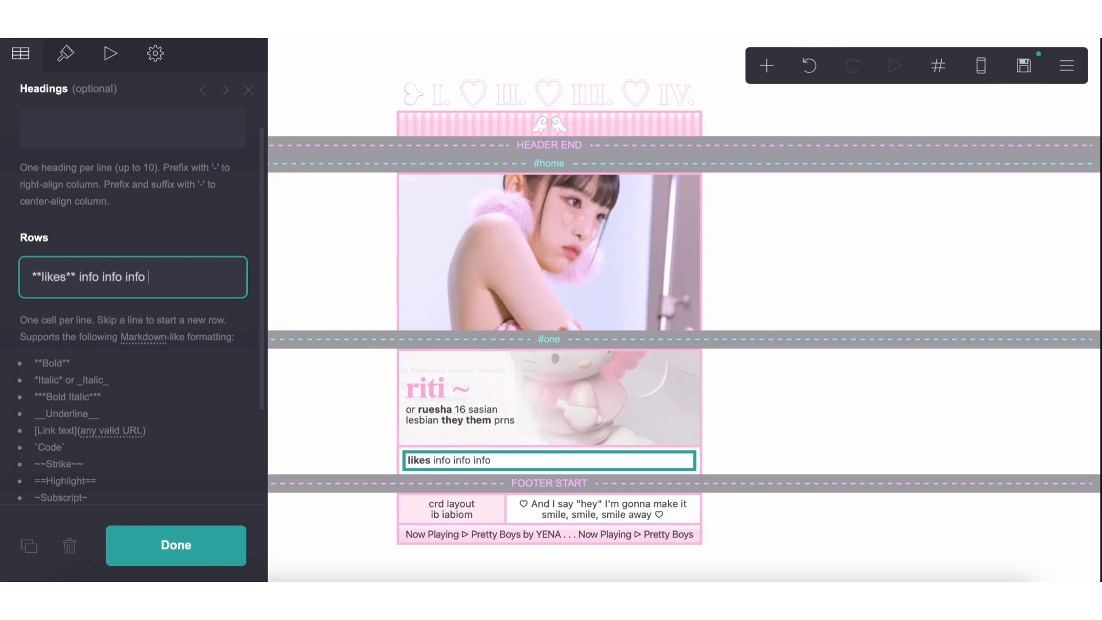
type("likes** info info info info info info info info info info in")
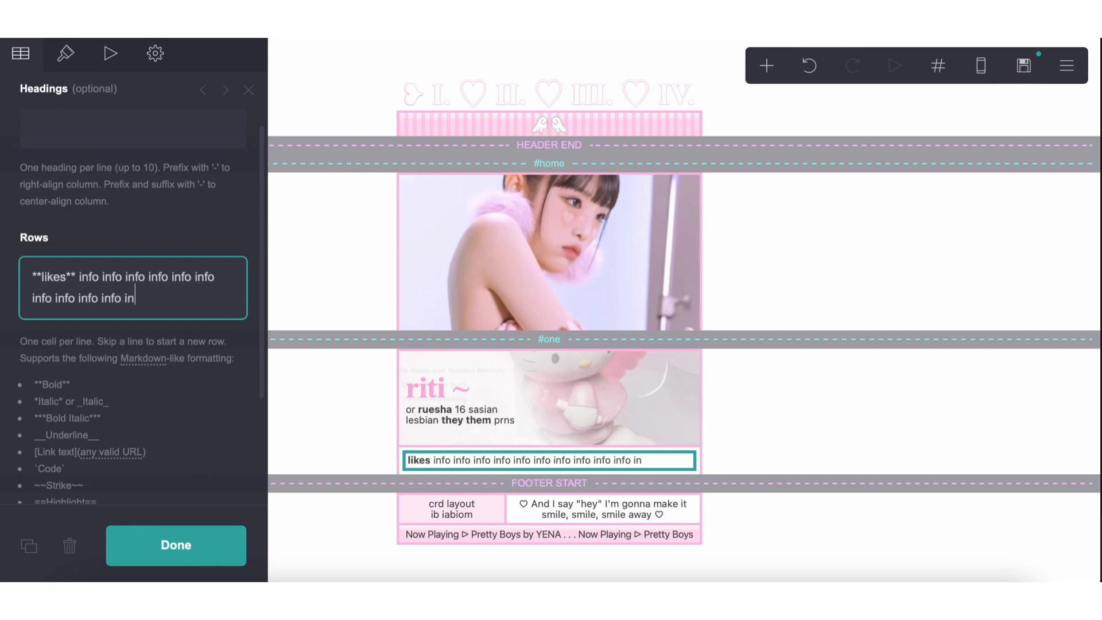
left_click_drag(80, 275, 167, 291)
key("ctrl+c")
left_click(167, 294)
key("ctrl+v")
- Add a second table row reading **dislikes** followed by the "info" text copied from the likes row, and deselect the table
key("Return")
key("Return")
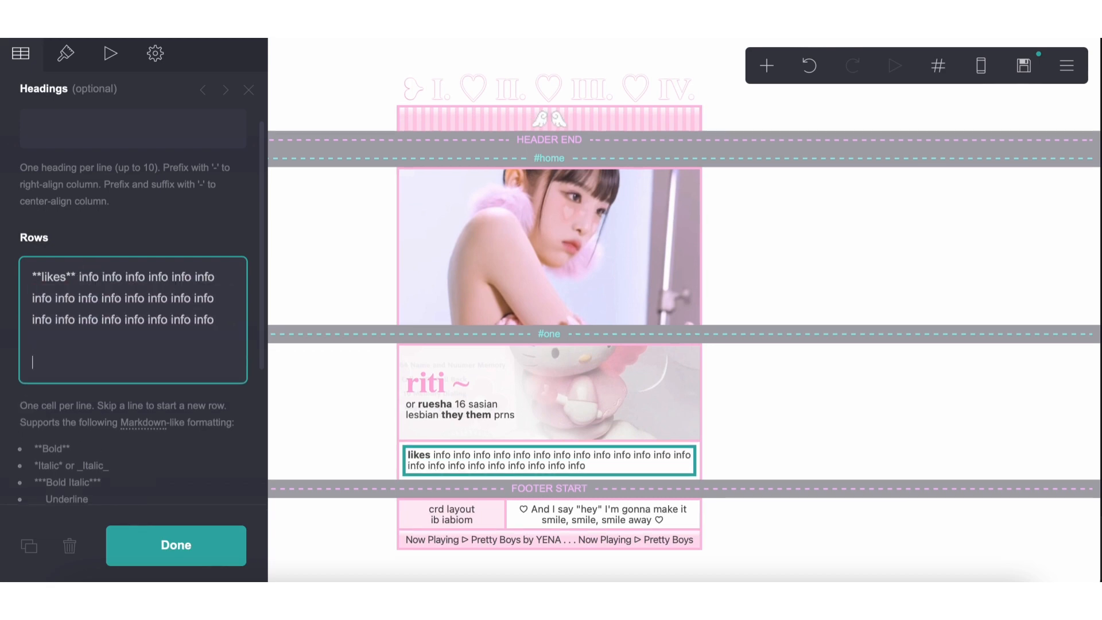
type("**dislikes**")
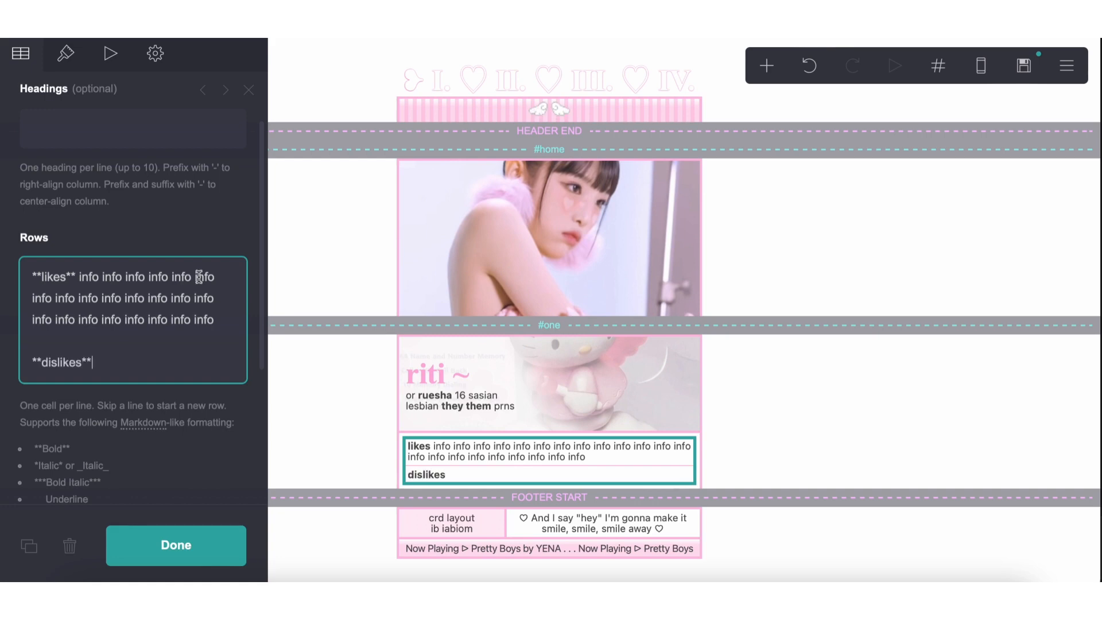
left_click_drag(78, 272, 236, 320)
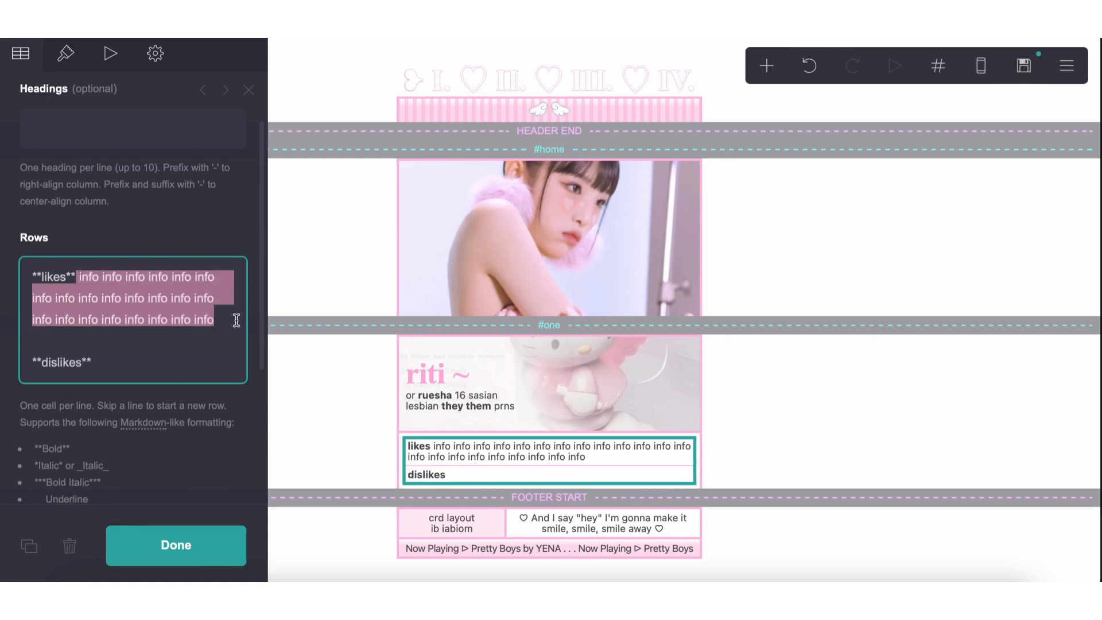
key("ctrl+c")
left_click(198, 360)
key("ctrl+v")
left_click(539, 458)
left_click(742, 397)
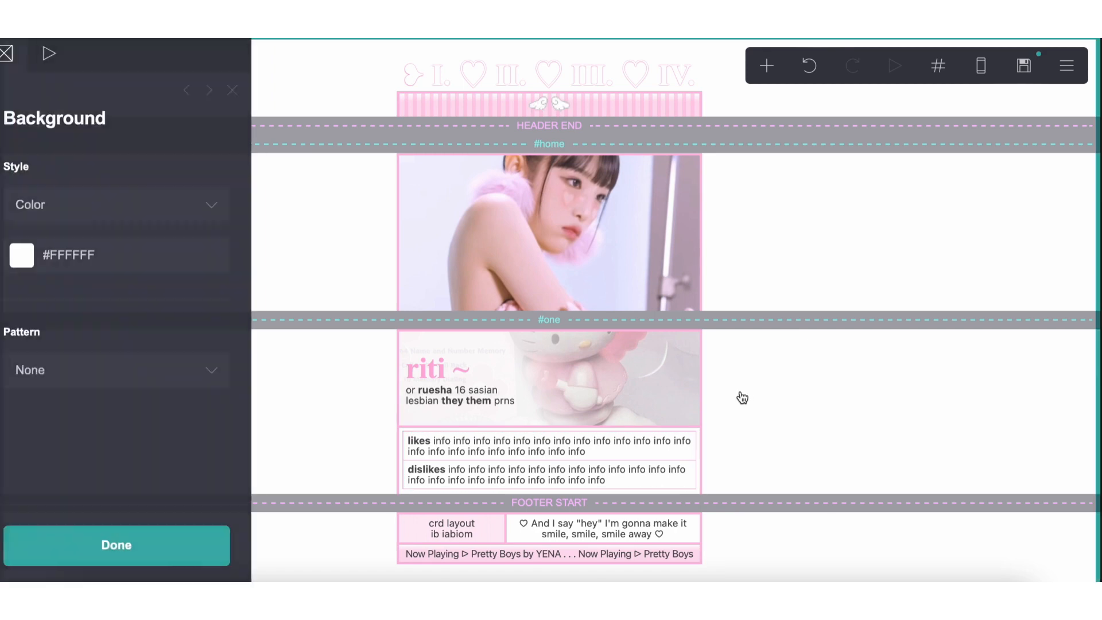
left_click(742, 397)
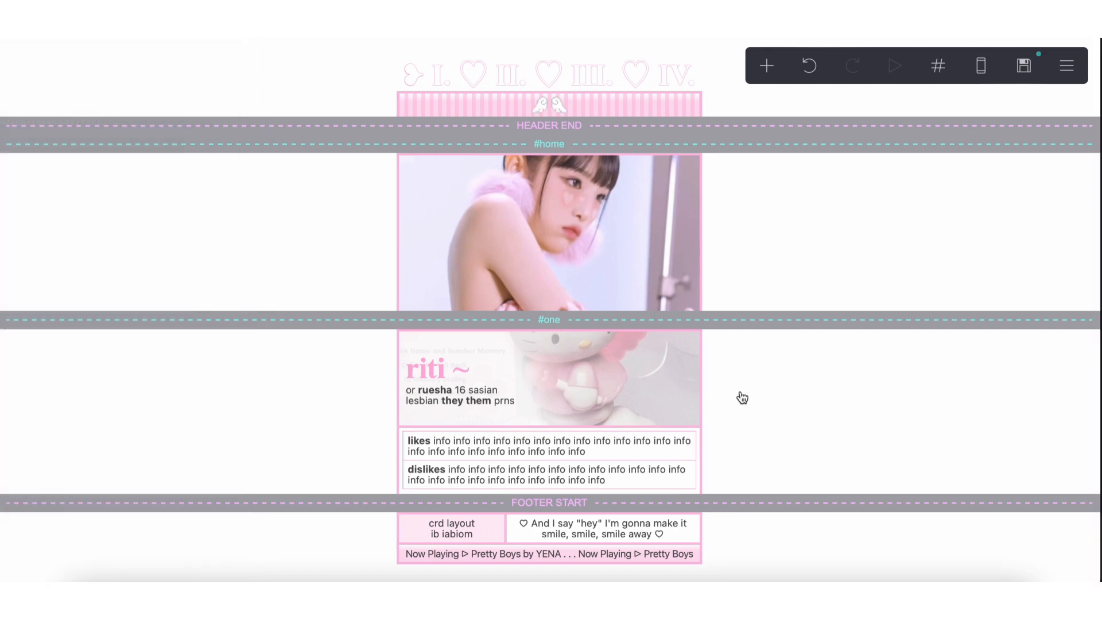
- Try a padding of 0.375 on the likes and dislikes table, and undo that change
left_click(622, 460)
left_click(65, 53)
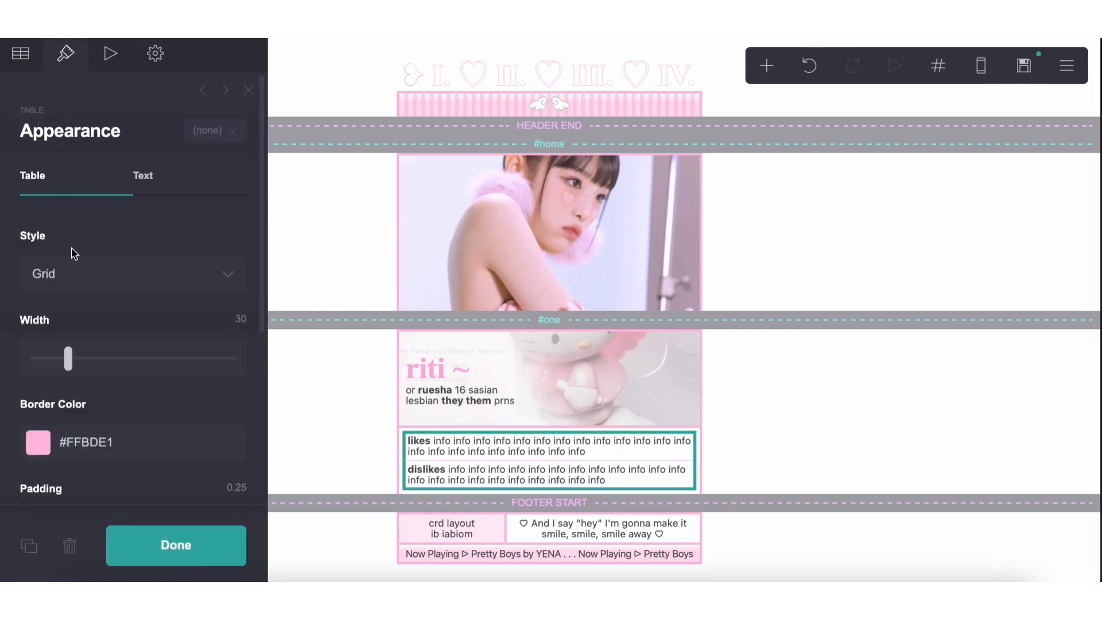
scroll(74, 266, "down", 3)
left_click_drag(84, 324, 108, 322)
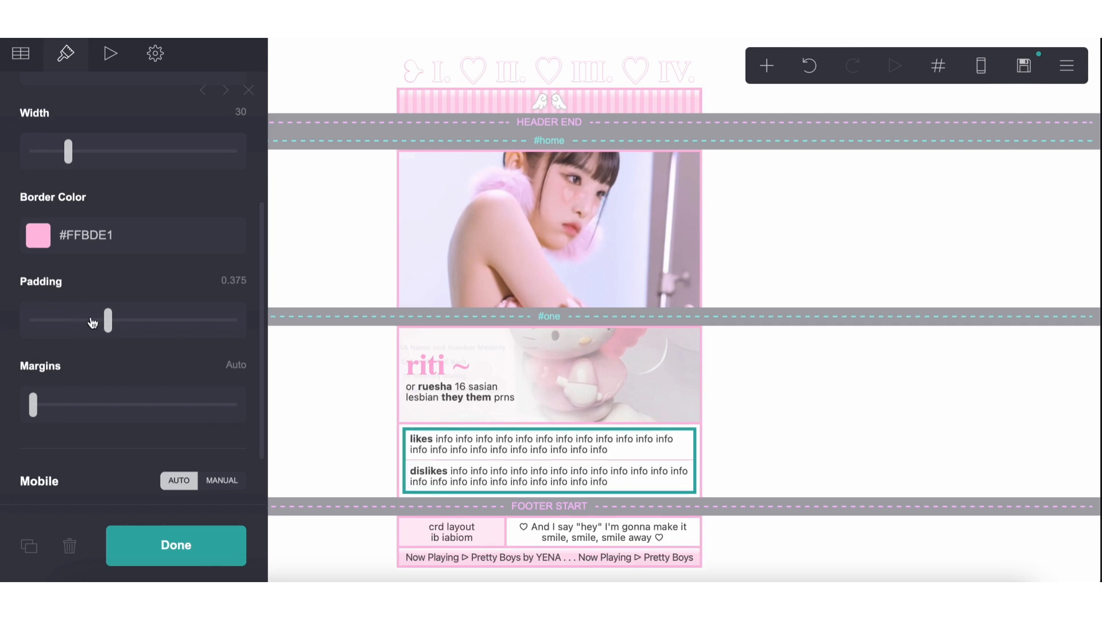
left_click(797, 411)
left_click(797, 411)
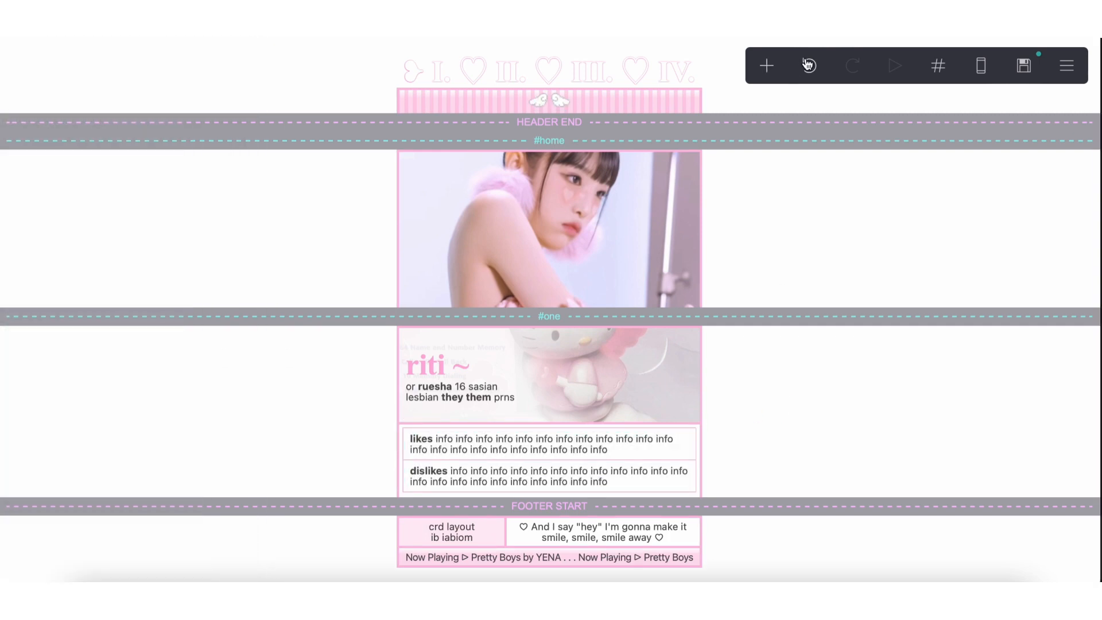
left_click(808, 65)
- Set the line spacing of the likes and dislikes table's text to 1.25
left_click(485, 480)
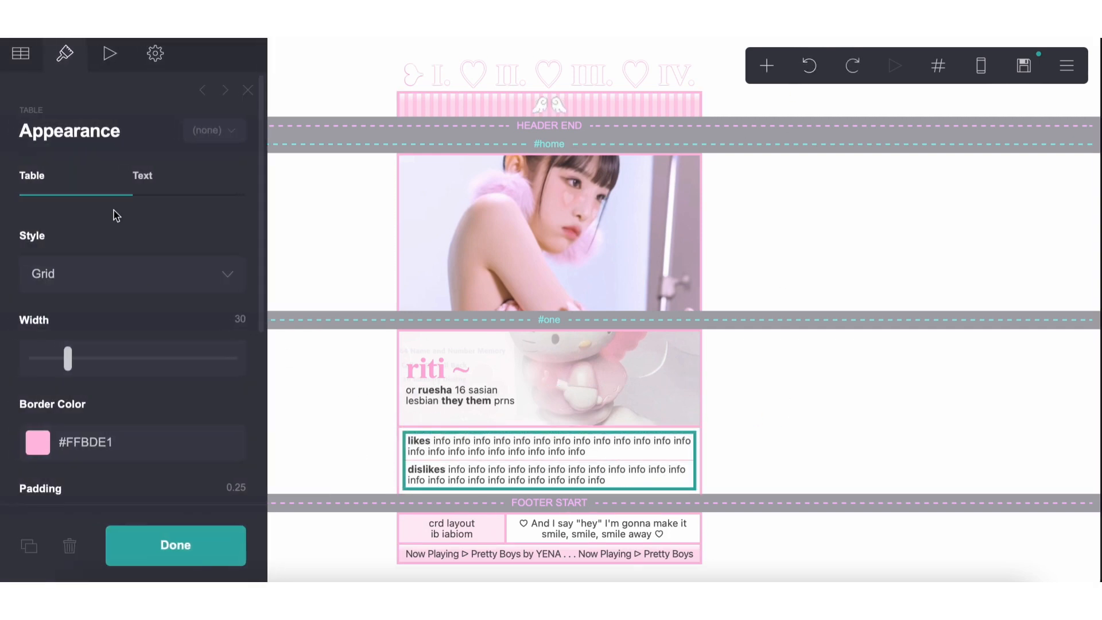
scroll(138, 290, "down", 5)
scroll(123, 266, "up", 5)
left_click(143, 175)
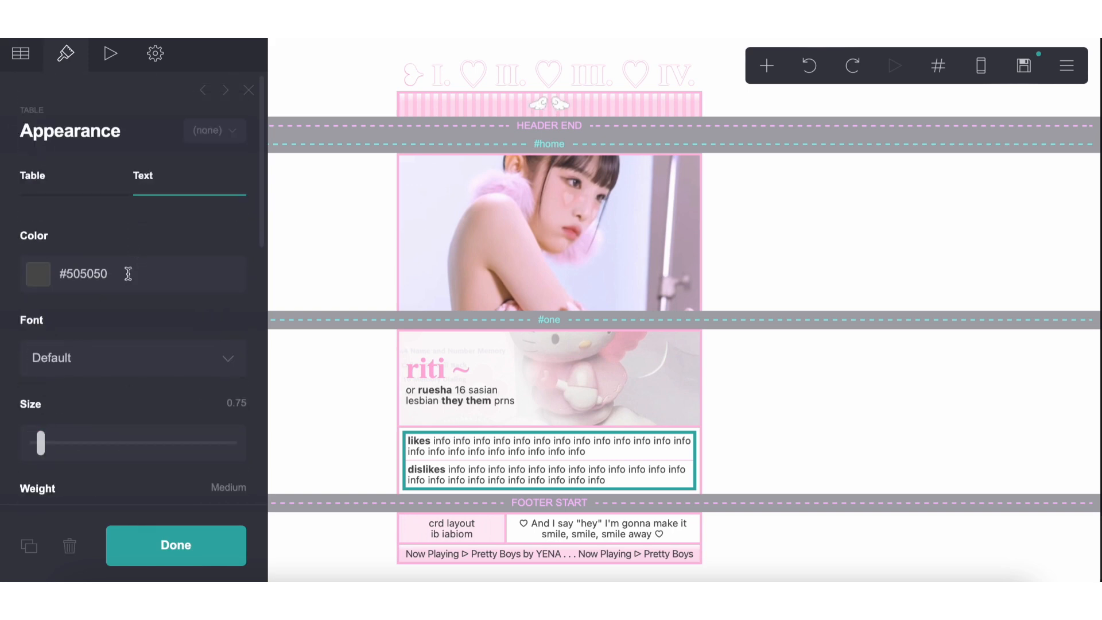
scroll(126, 429, "down", 3)
left_click_drag(78, 456, 89, 456)
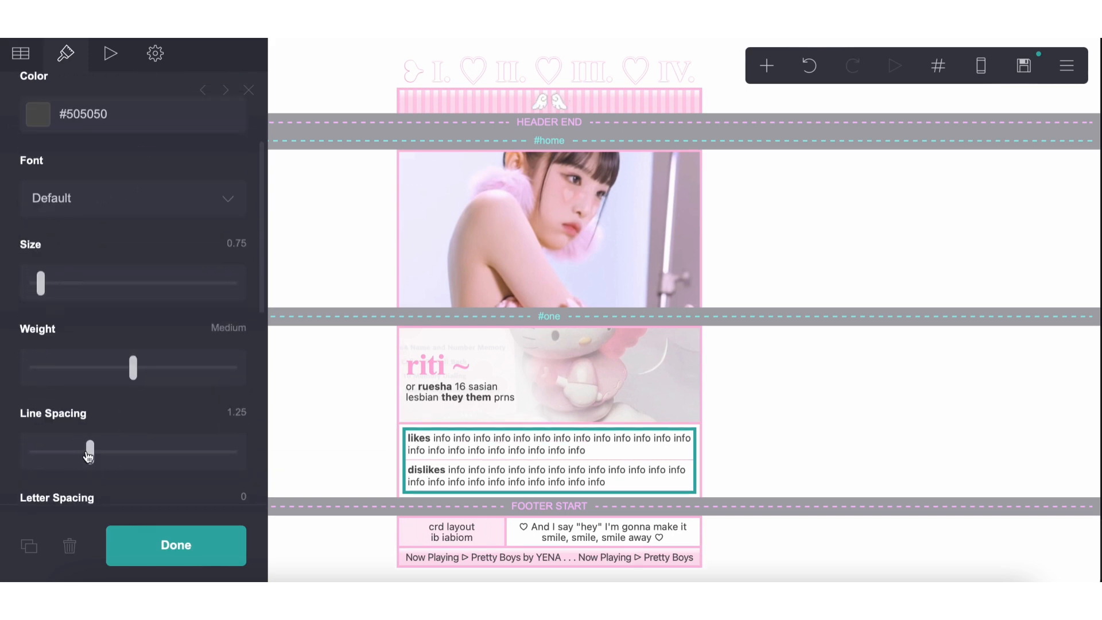
left_click(773, 424)
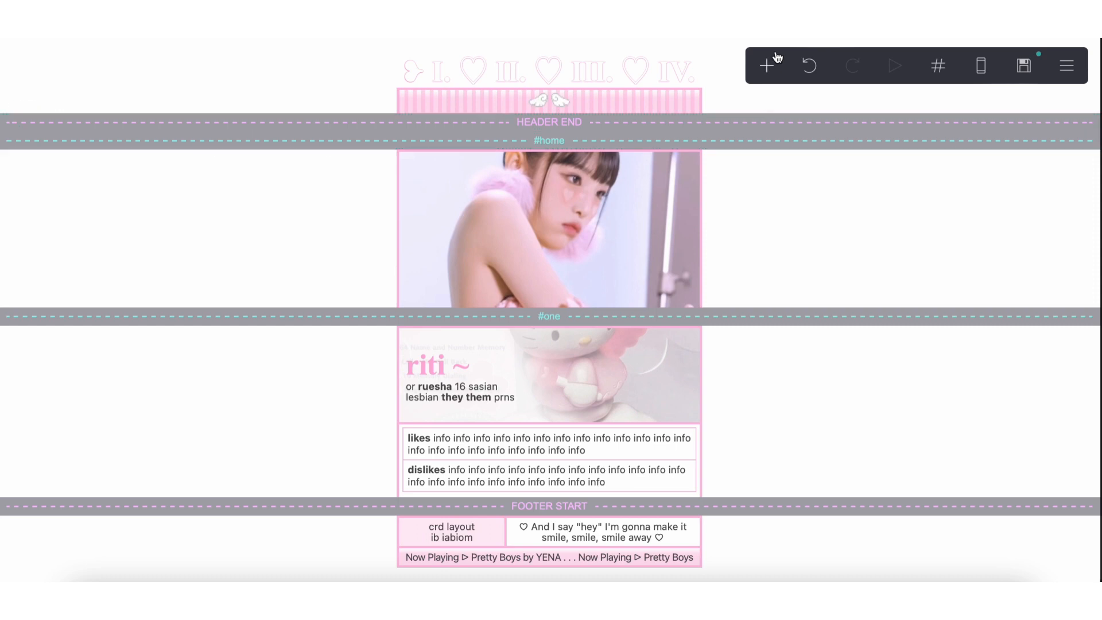
left_click(776, 57)
left_click(402, 415)
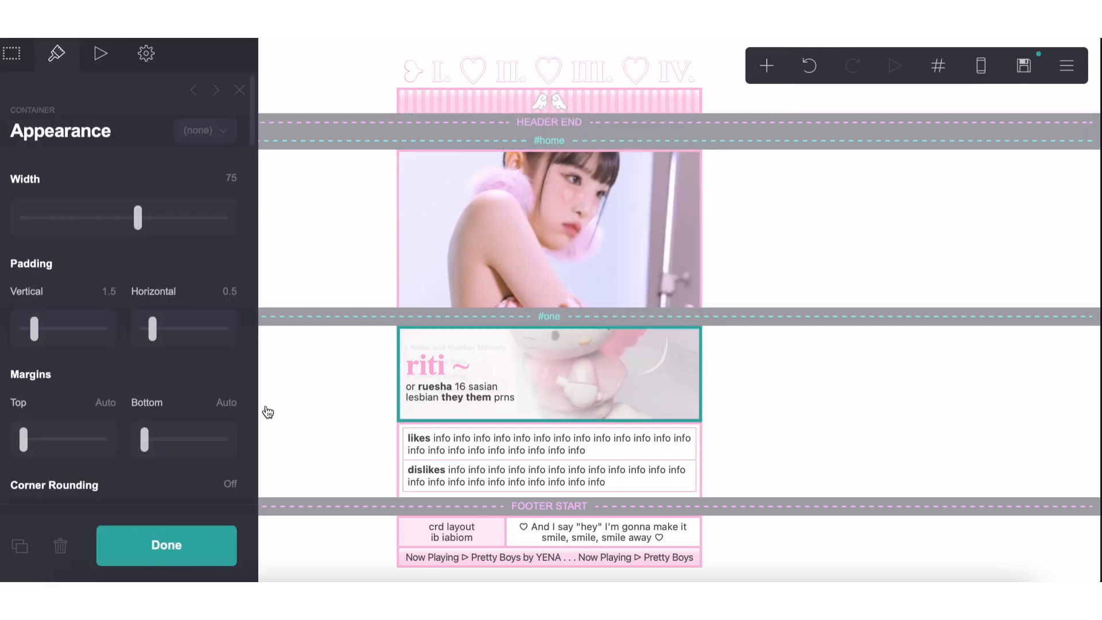
left_click(399, 429)
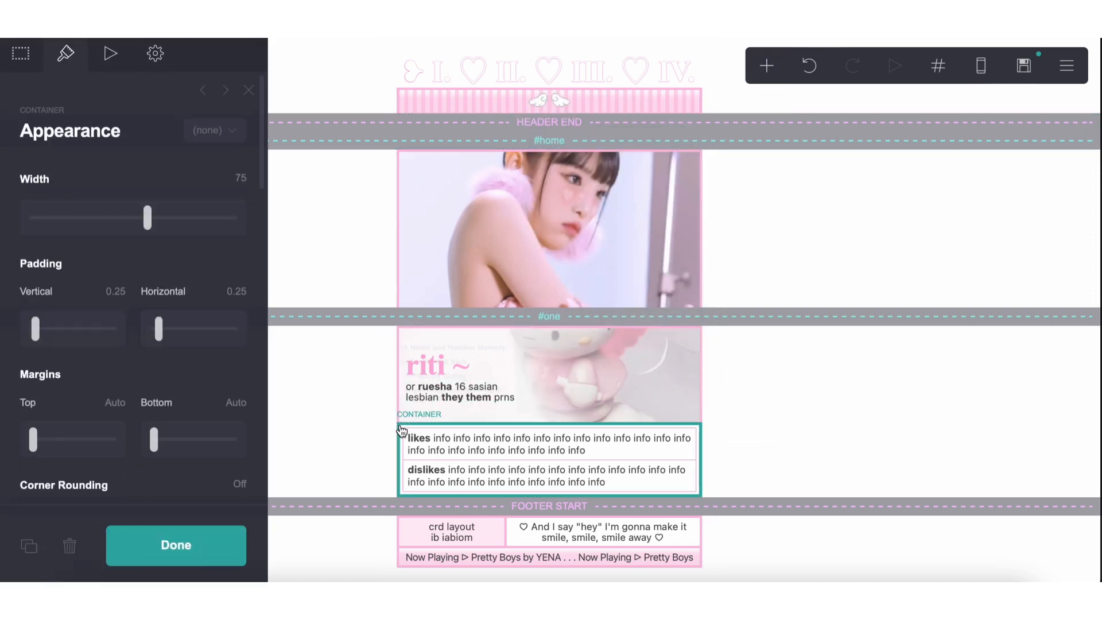
scroll(135, 216, "down", 5)
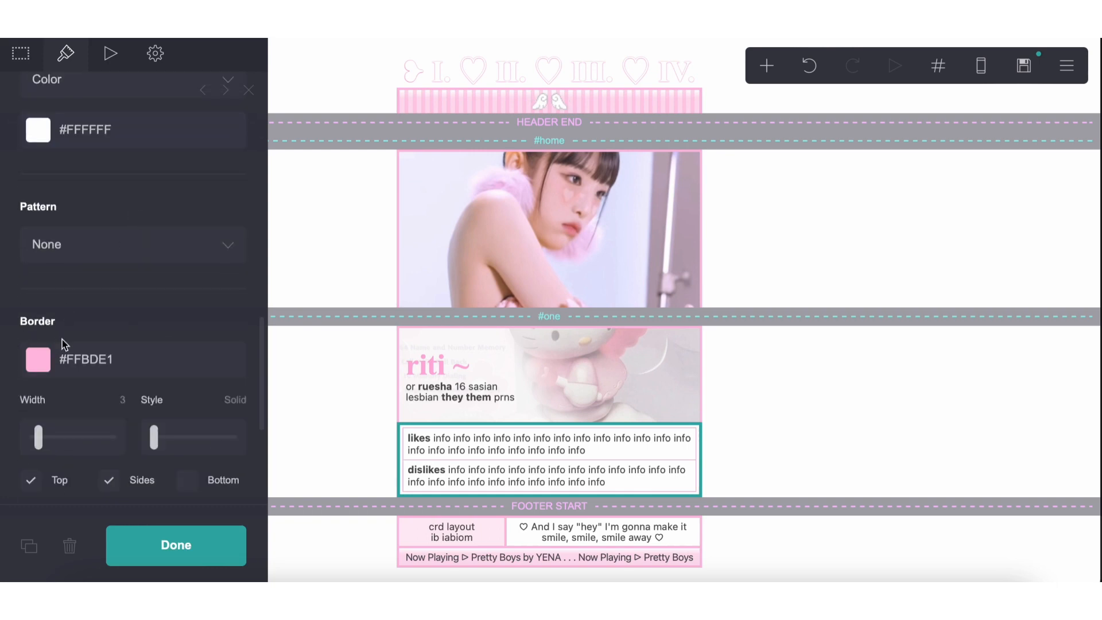
left_click(251, 98)
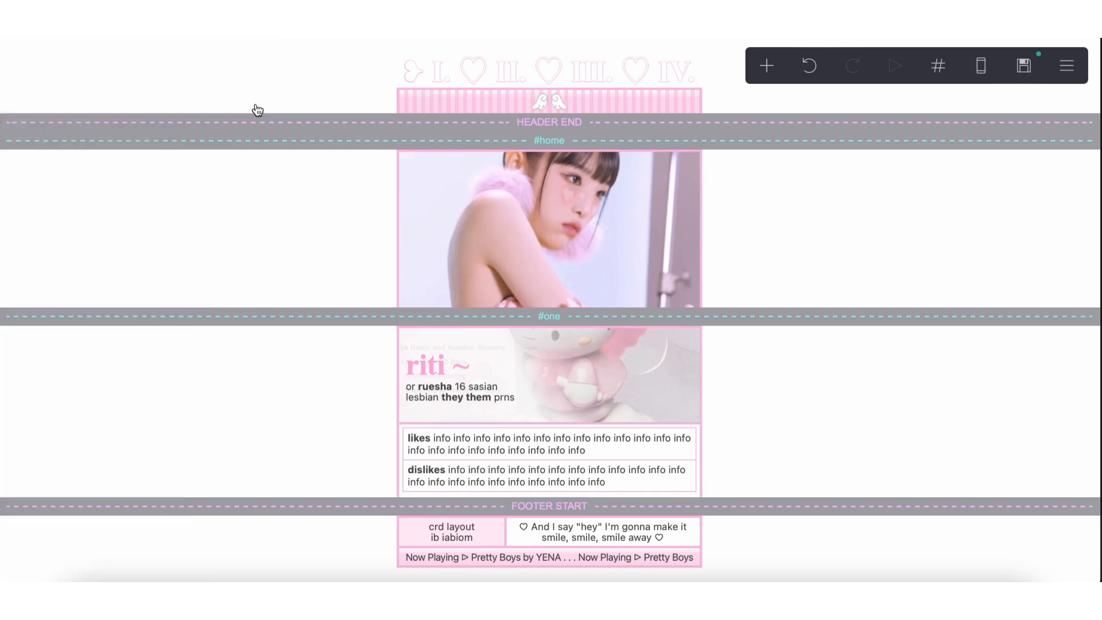
- Add a section break control named "two" directly after the likes and dislikes container
left_click(401, 424)
left_click(766, 64)
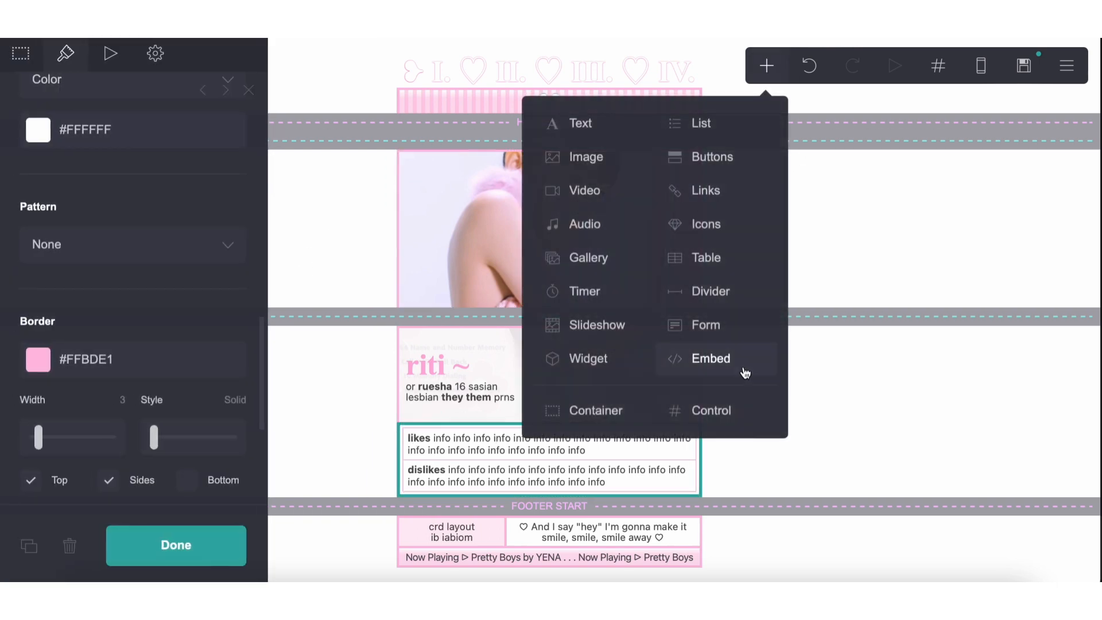
left_click(733, 407)
left_click(128, 488)
type("two")
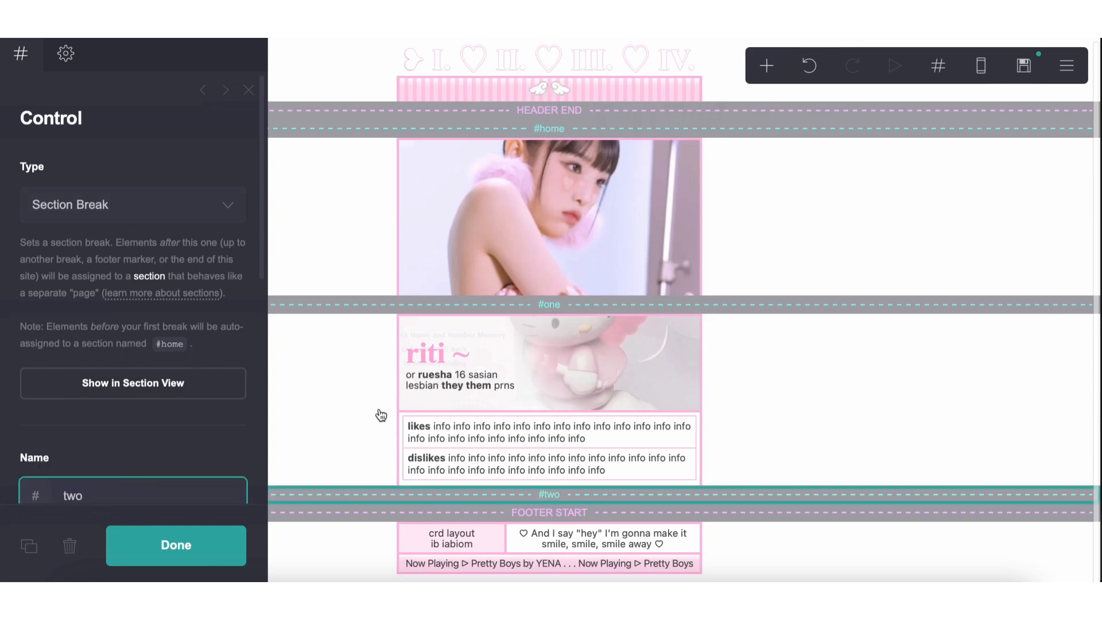
- Duplicate the likes and dislikes container and place the copy below the "two" section break
left_click(381, 415)
left_click(407, 420)
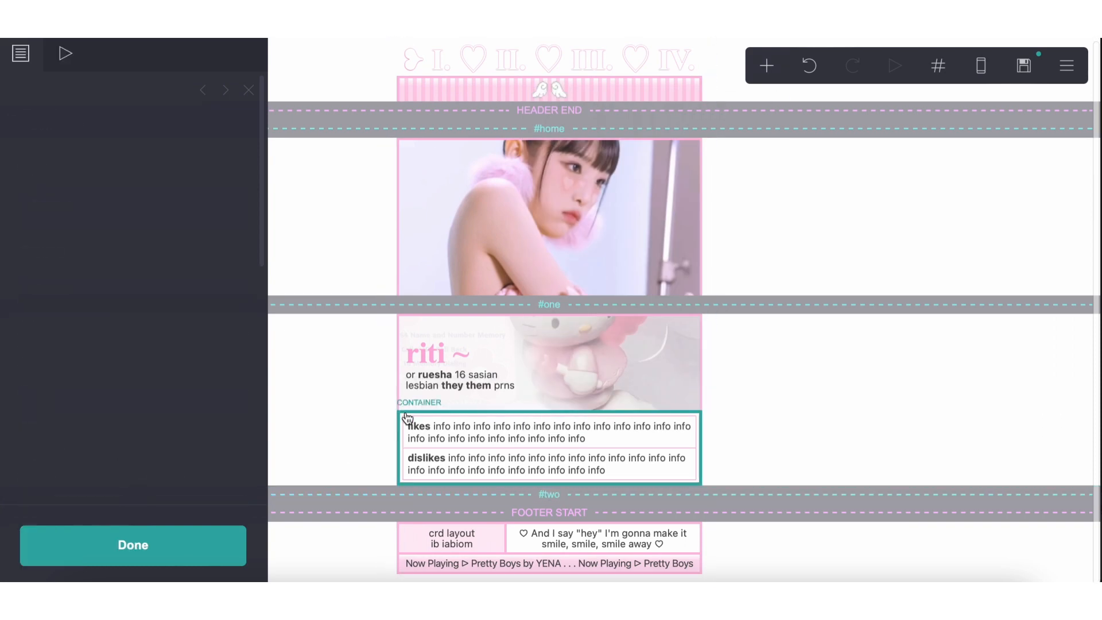
left_click(32, 552)
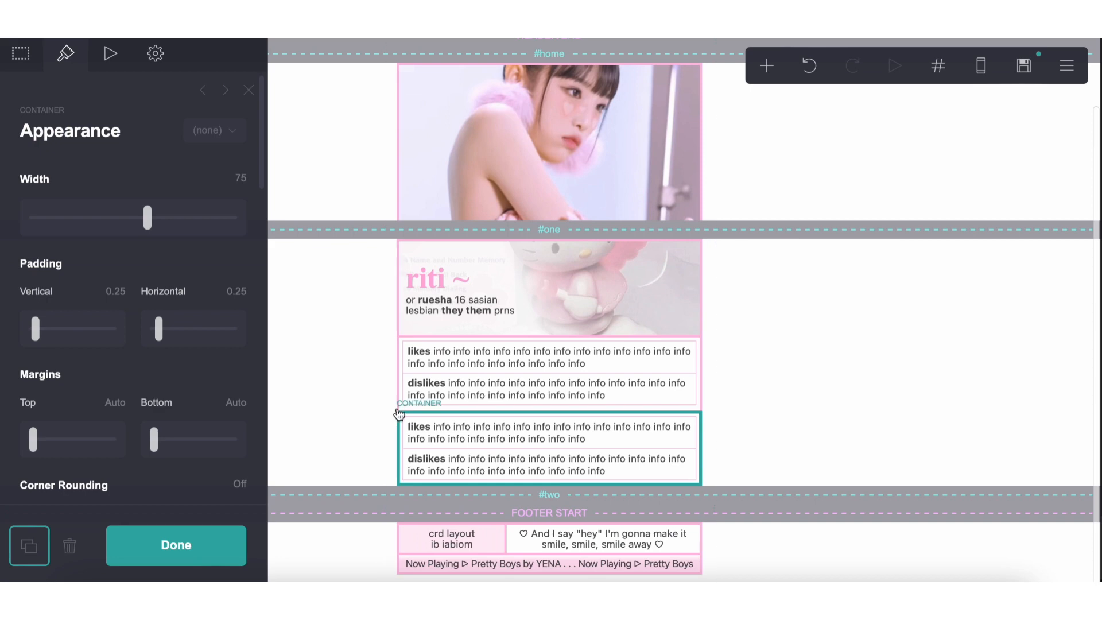
left_click_drag(399, 414, 432, 507)
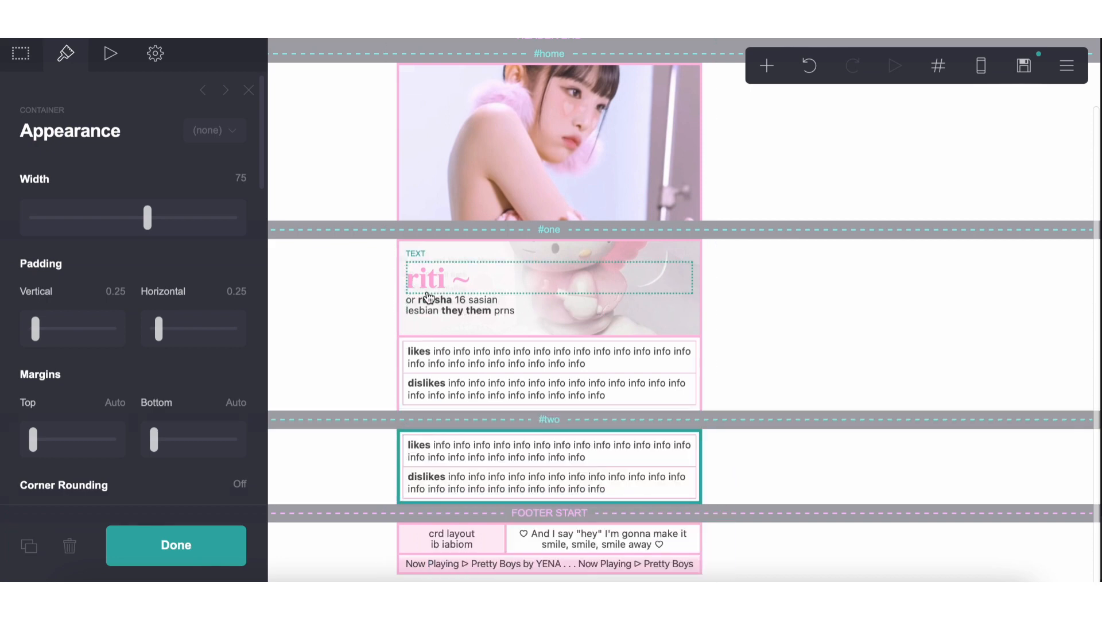
- Duplicate the large pink name heading from section one and place the copy above the table in section two's container
left_click(428, 297)
left_click_drag(430, 294, 441, 459)
left_click(28, 545)
- Change the section two heading's text to "#beforeyoufollow" and set its size to 1.5
left_click(69, 179)
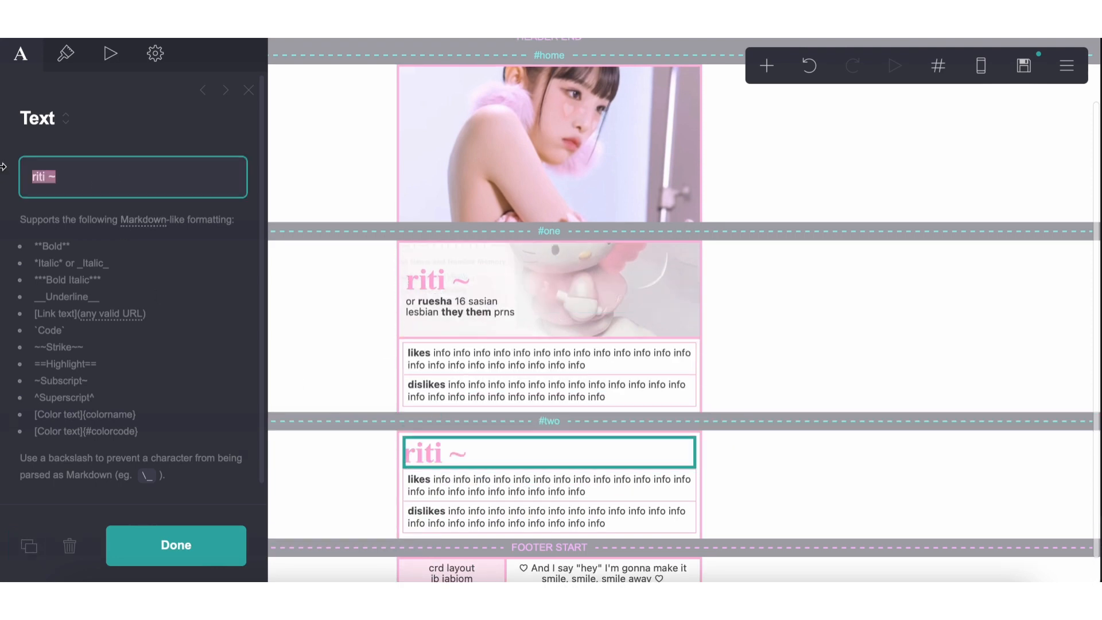
type("#beforeyou fol")
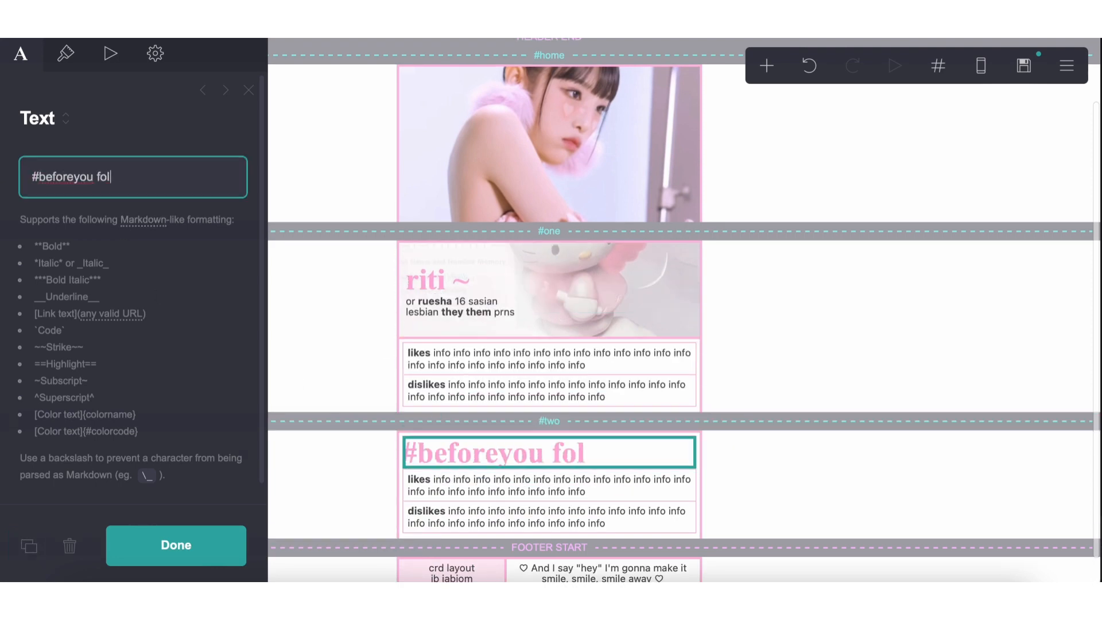
key("BackSpace")
type("fol")
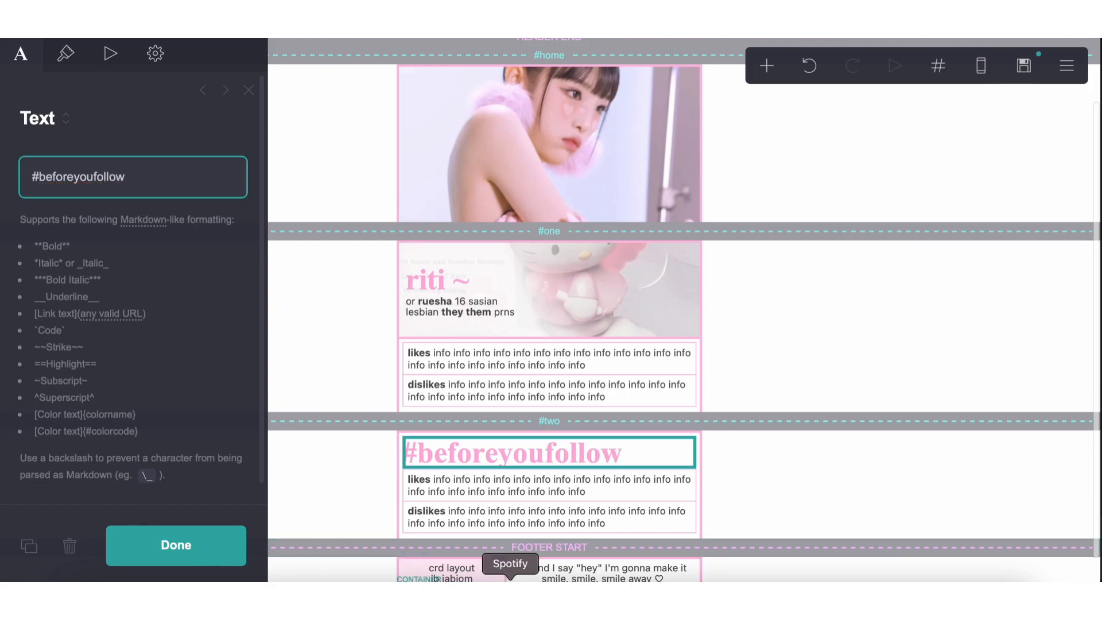
left_click(508, 577)
left_click(384, 579)
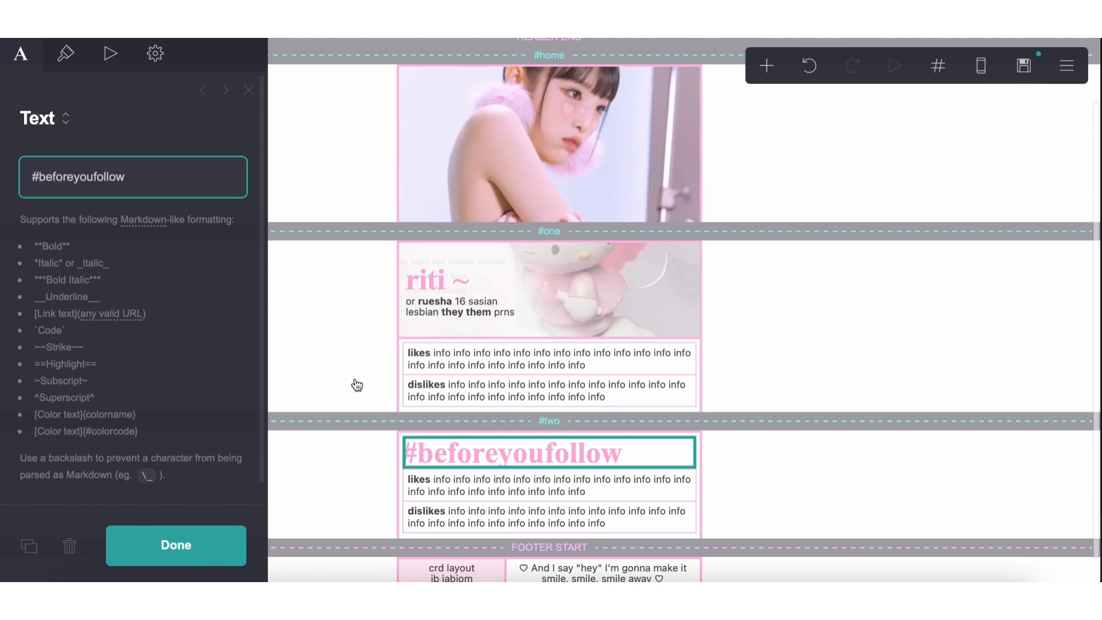
left_click(66, 61)
left_click_drag(89, 377, 73, 379)
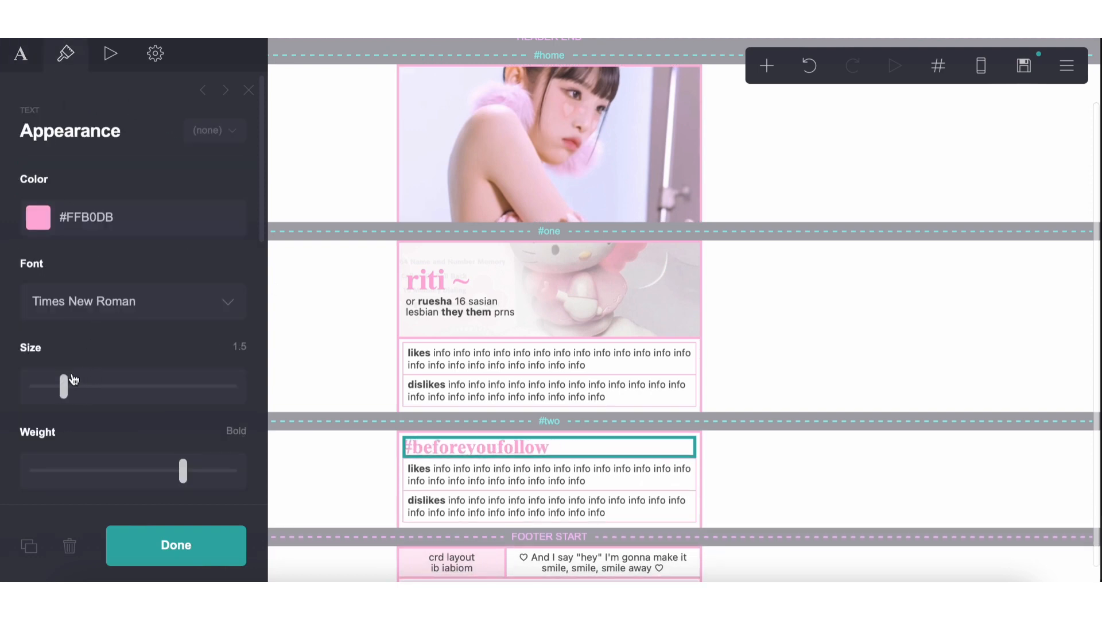
- Try deleting the table and the #beforeyoufollow heading from section two's container, and undo both deletions
left_click(468, 479)
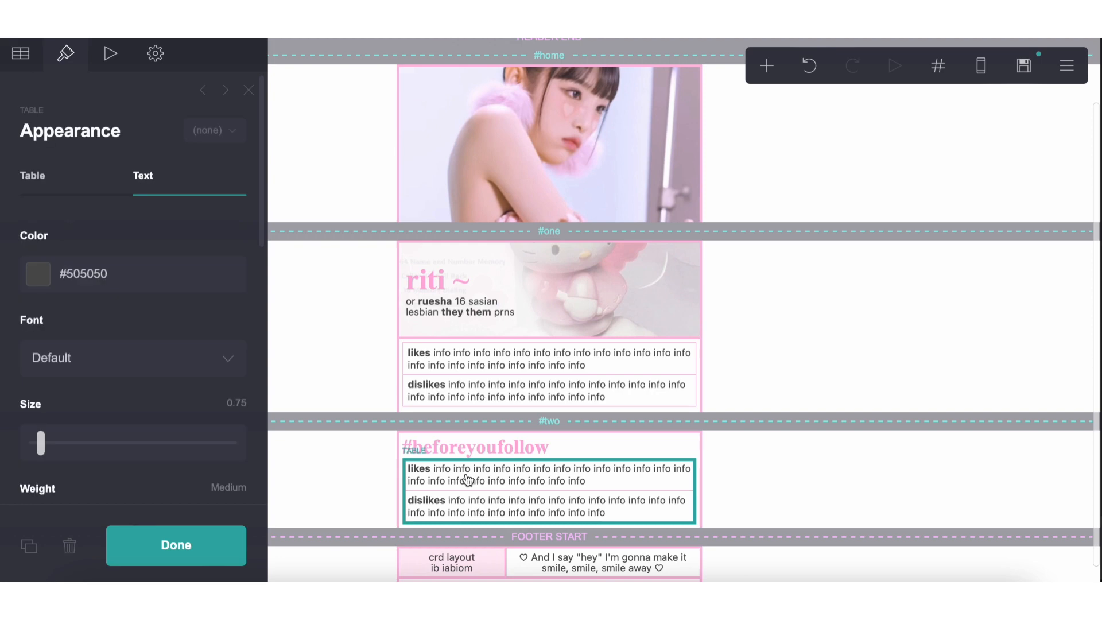
left_click(41, 68)
left_click(70, 544)
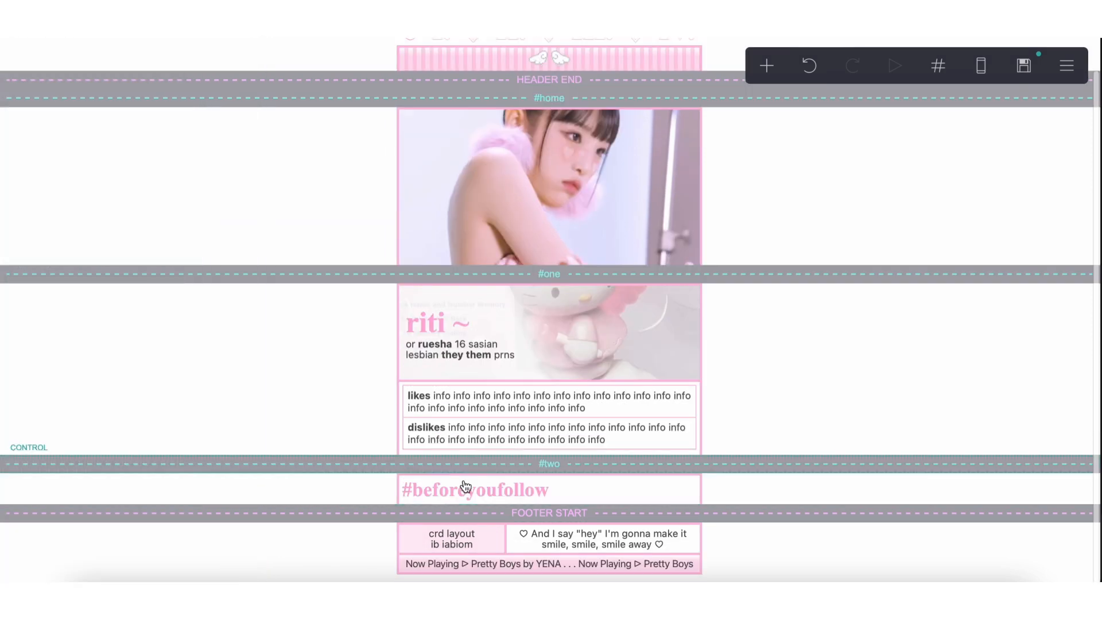
left_click(451, 492)
left_click(70, 545)
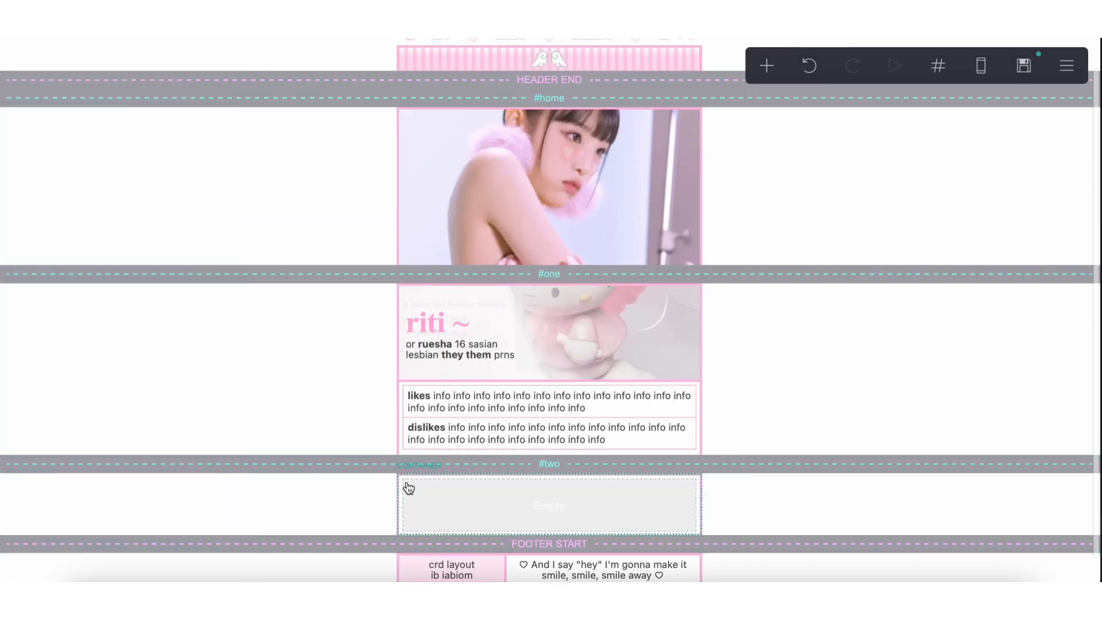
left_click(406, 487)
scroll(70, 253, "down", 5)
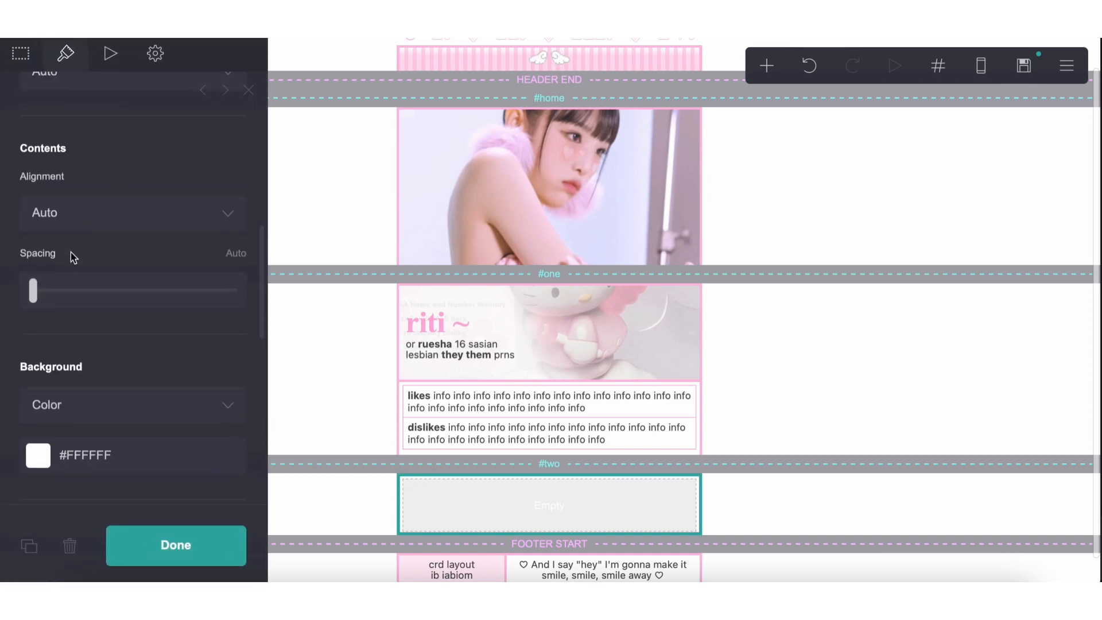
left_click(809, 69)
left_click(809, 69)
- Clear the Title, Author, Year and ISBN column headings from the tables in sections one and two
left_click(462, 480)
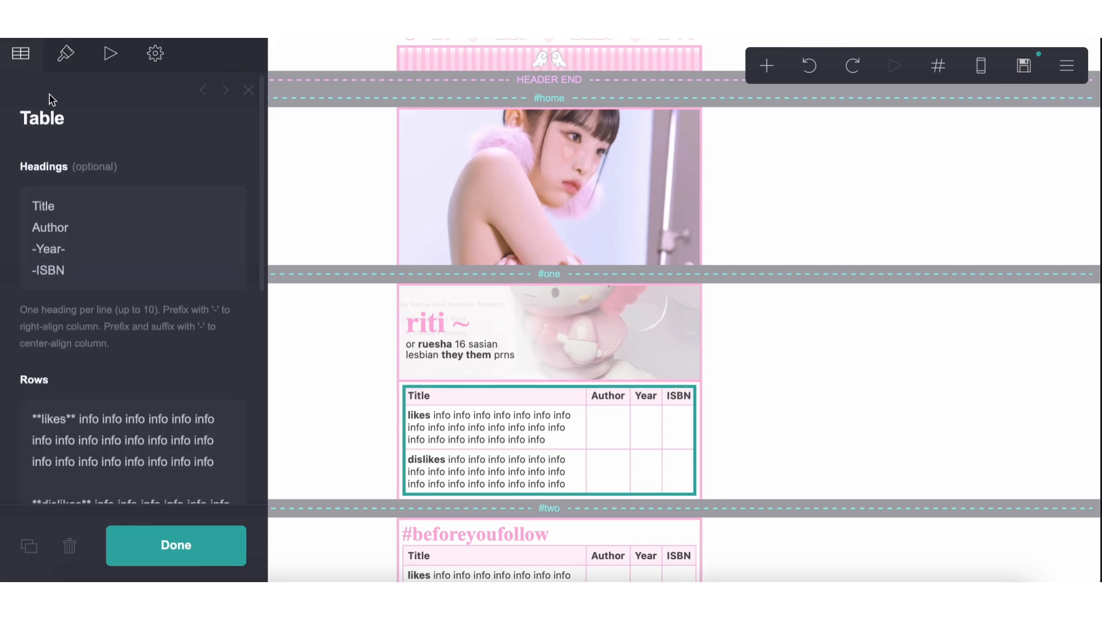
left_click_drag(99, 263, 37, 75)
key("BackSpace")
scroll(453, 397, "down", 3)
left_click(456, 428)
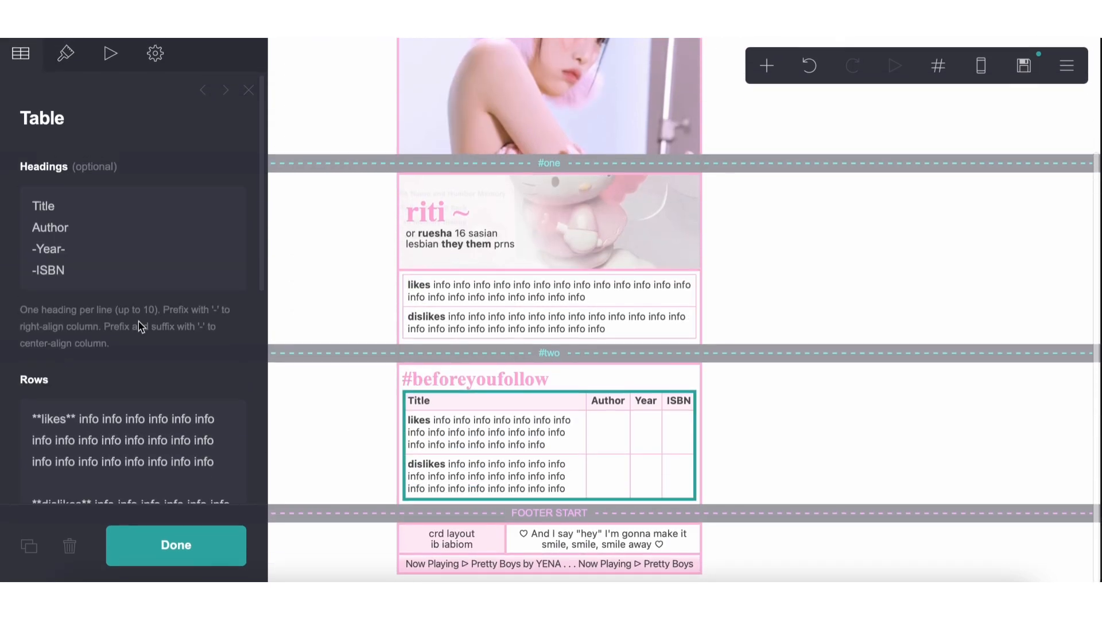
left_click_drag(90, 273, 32, 200)
key("BackSpace")
- Remove the **likes** and **dislikes** labels from section two's table and merge its two rows into one
left_click_drag(78, 360, 23, 348)
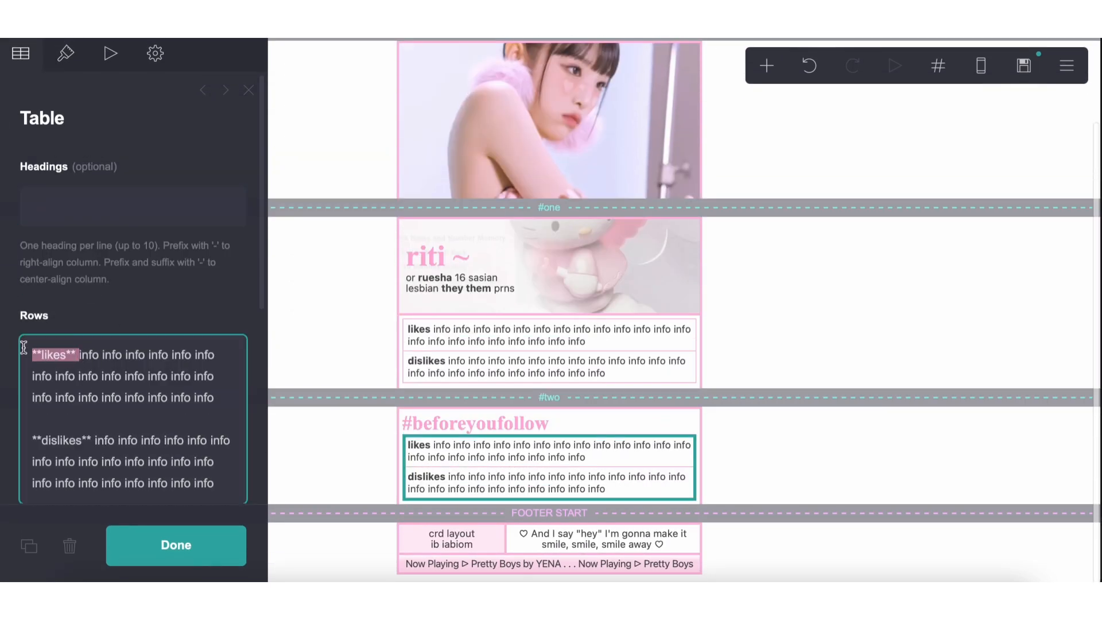
key("BackSpace")
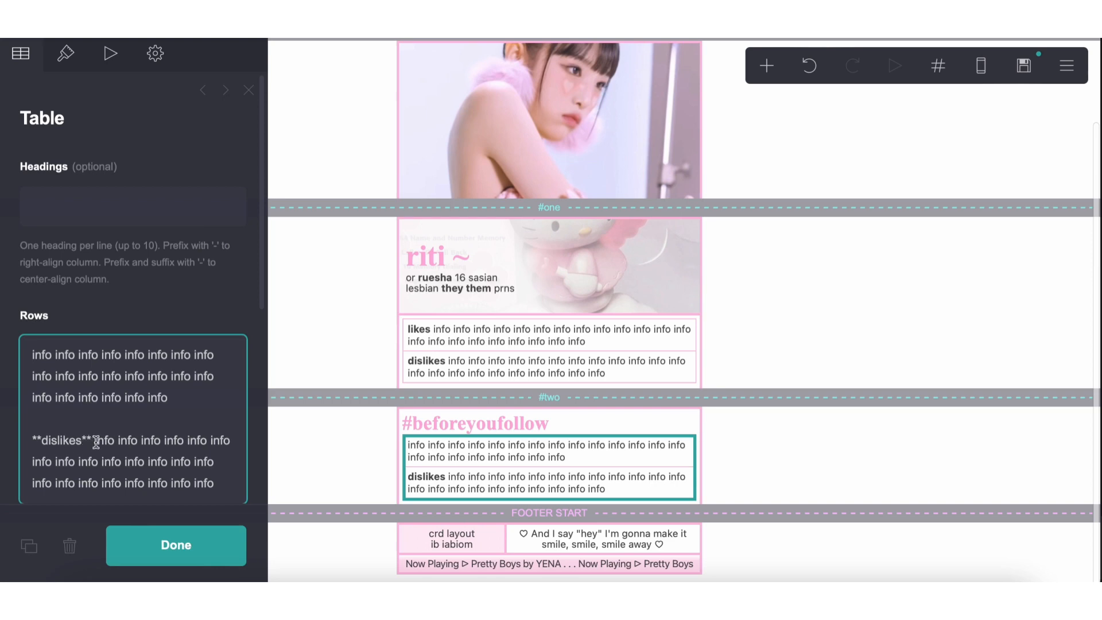
left_click_drag(96, 442, 32, 418)
key("BackSpace")
key("BackSpace")
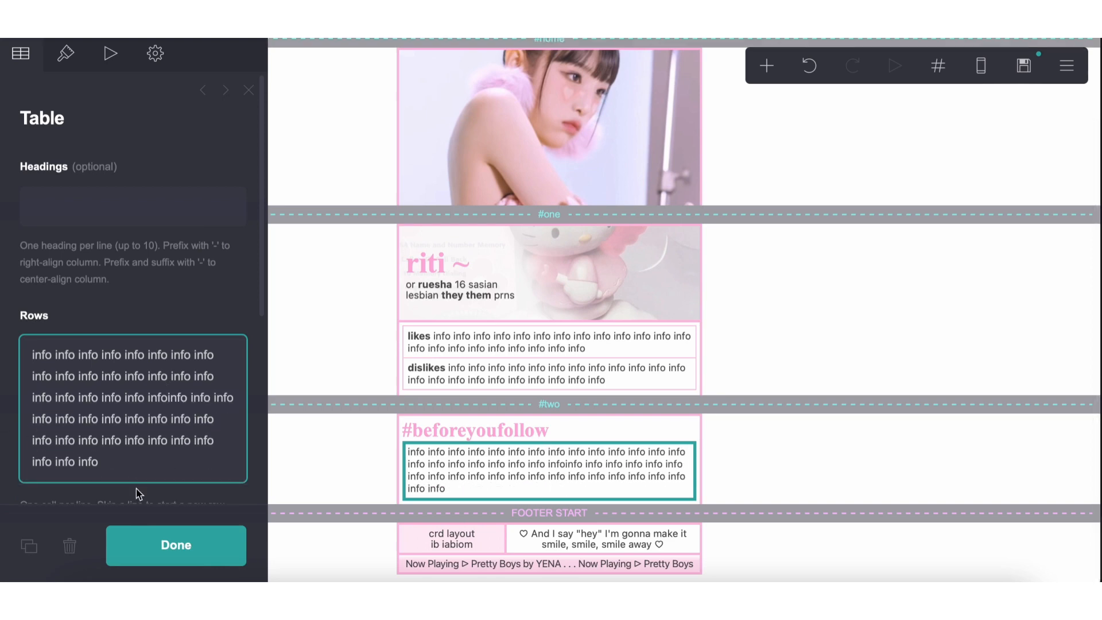
- Shorten the "info" text in section two's table so it fills exactly two lines
left_click_drag(140, 461, 33, 443)
key("BackSpace")
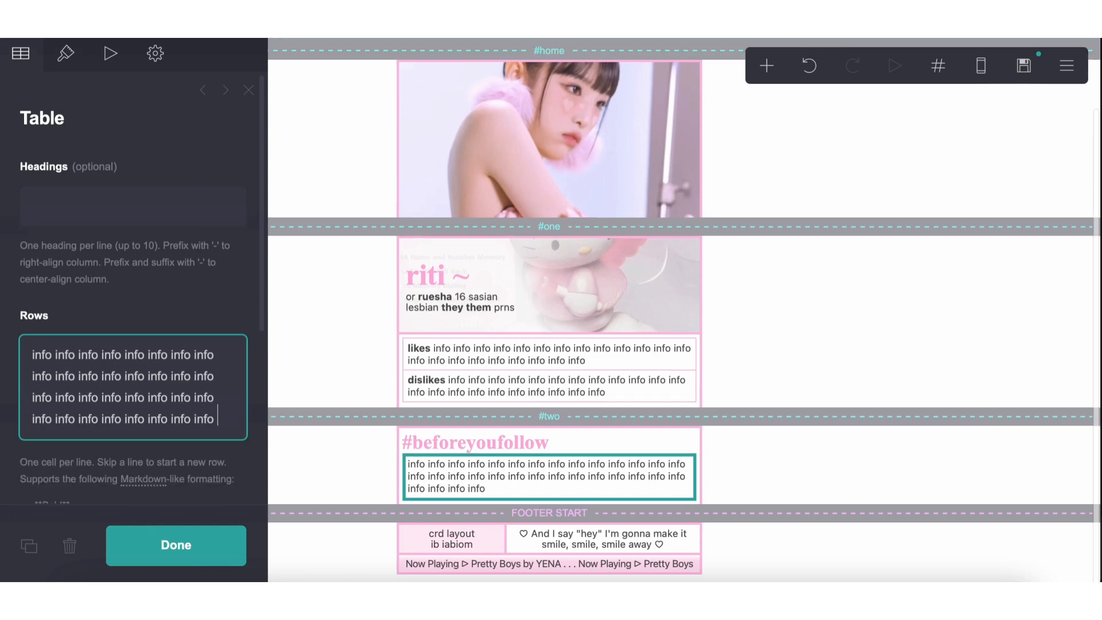
key("BackSpace")
key("BackSpace")
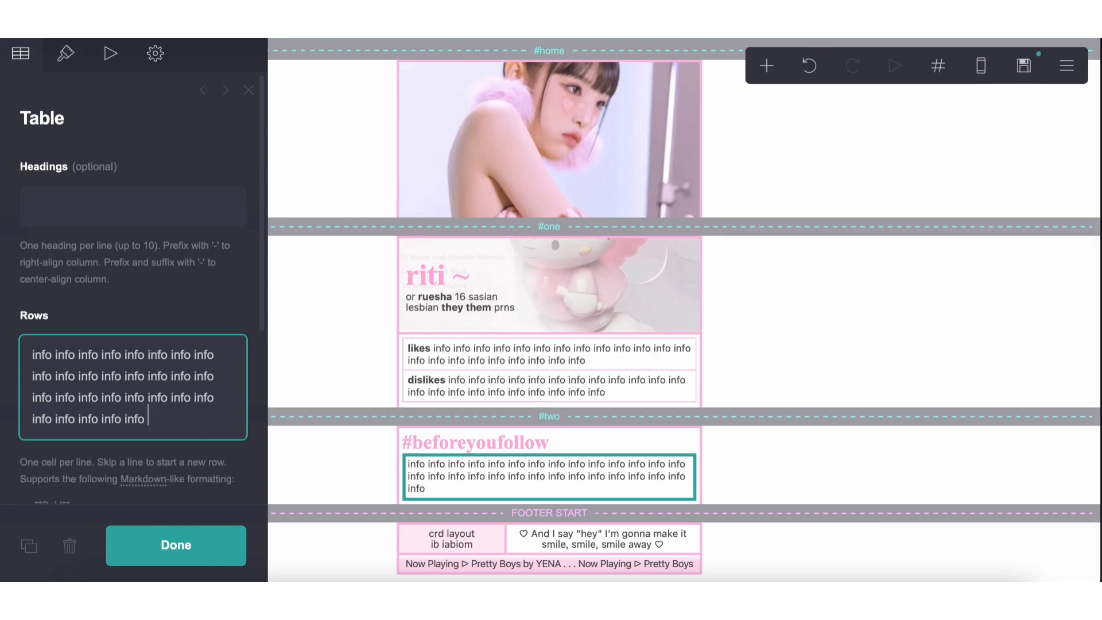
key("BackSpace")
key("BackSpace")
key("BackSpace")
key("BackSpace")
key("BackSpace")
- Duplicate the #beforeyoufollow heading, place the copy below the info table, and change its text to "#dontfollowif"
left_click(430, 450)
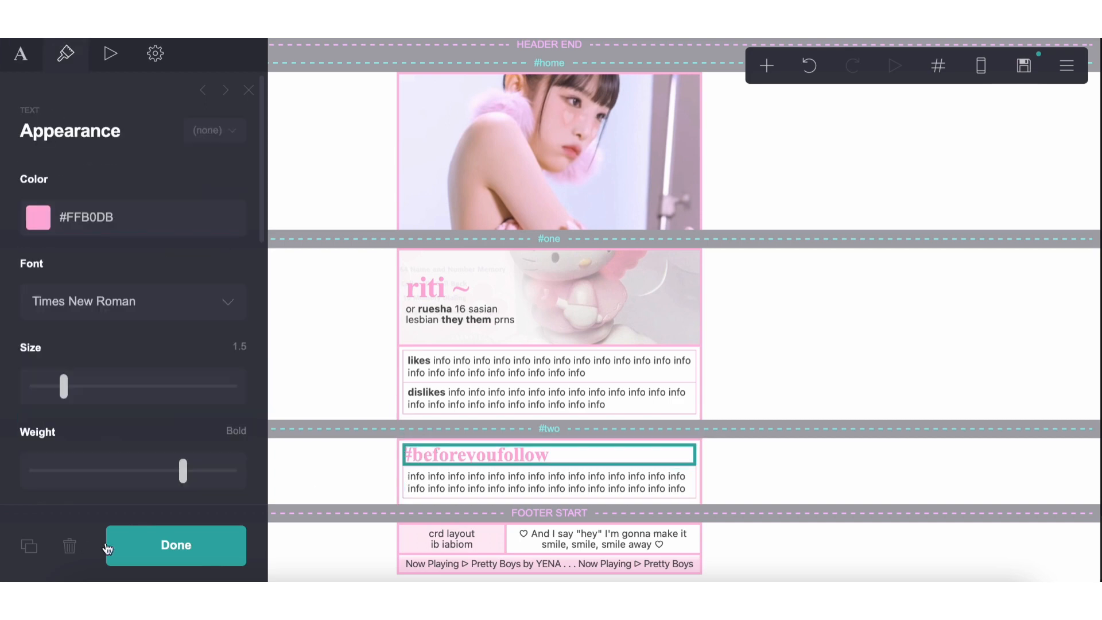
left_click(28, 545)
left_click_drag(417, 451, 439, 495)
left_click(14, 54)
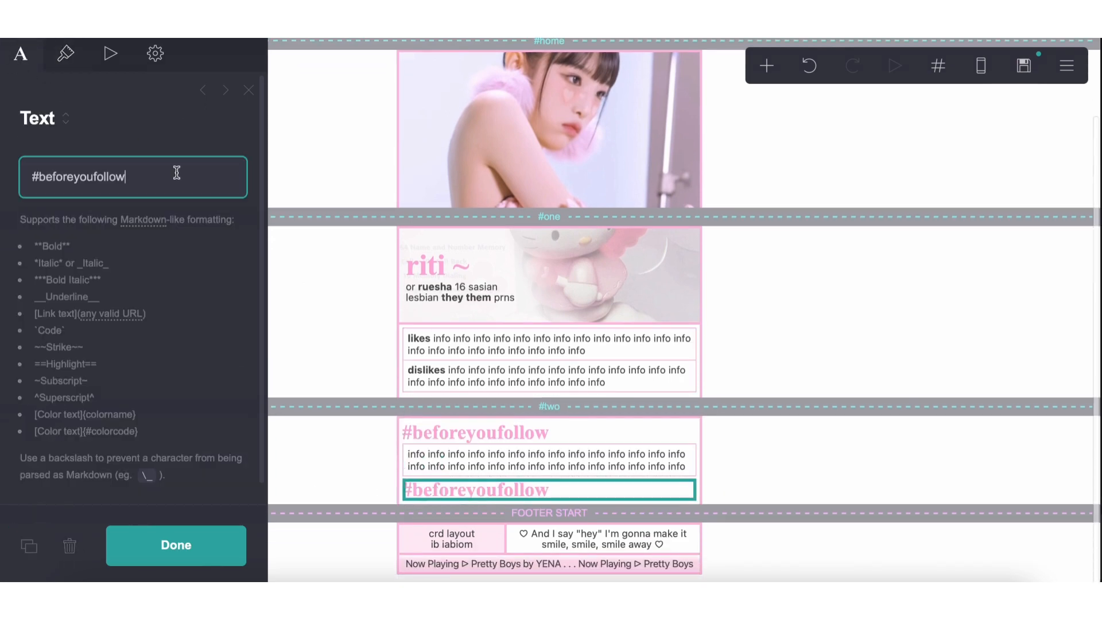
double_click(35, 176)
type("don")
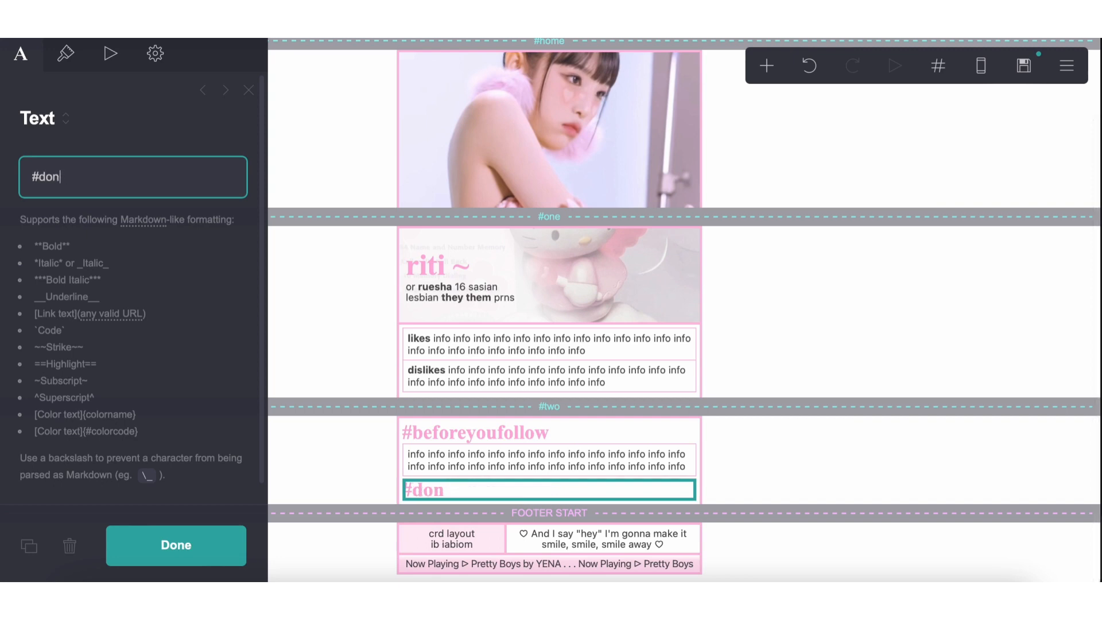
type("'followif")
- Duplicate section two's info table, place the copy below the #dontfollowif heading, and deselect it
left_click(413, 459)
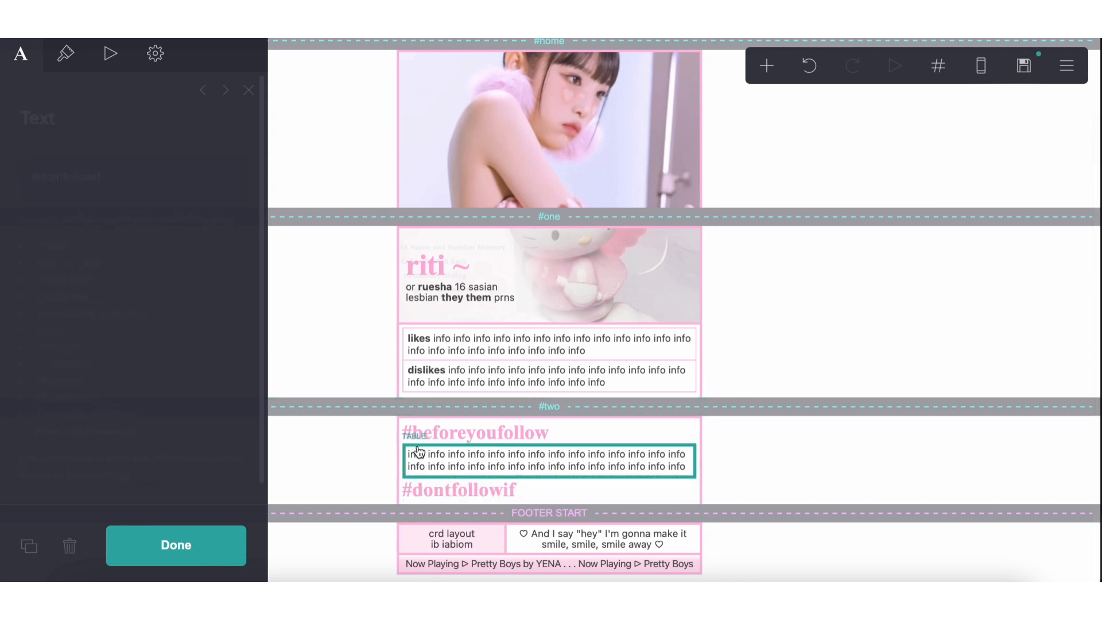
left_click(23, 550)
left_click_drag(416, 462, 459, 498)
left_click(921, 465)
left_click(922, 465)
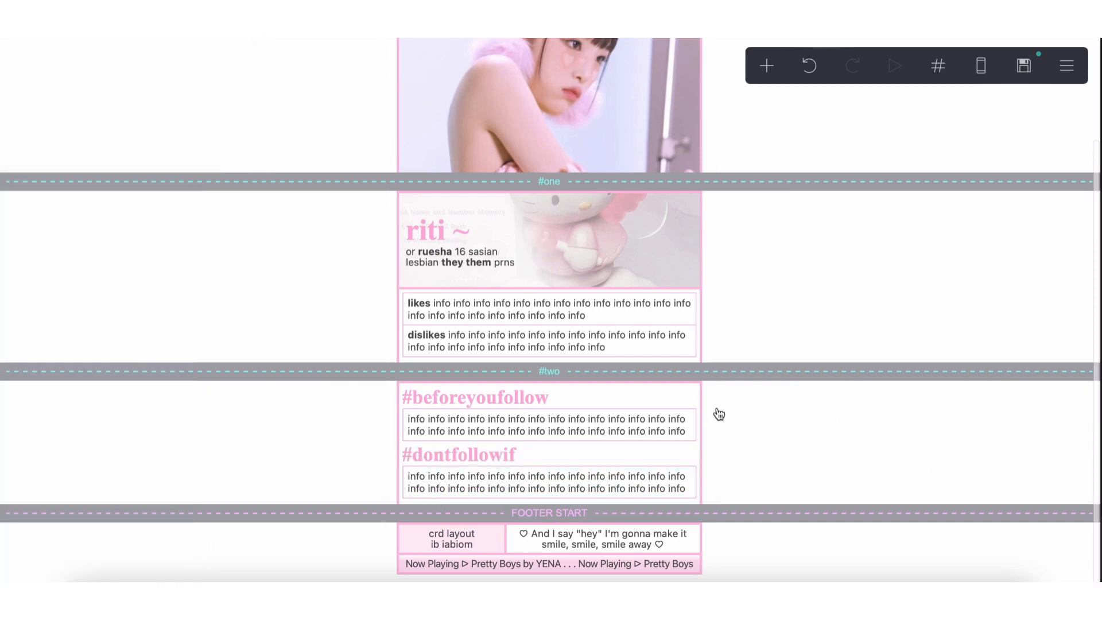
- Add an empty container directly below section two's container, above the footer
left_click(701, 217)
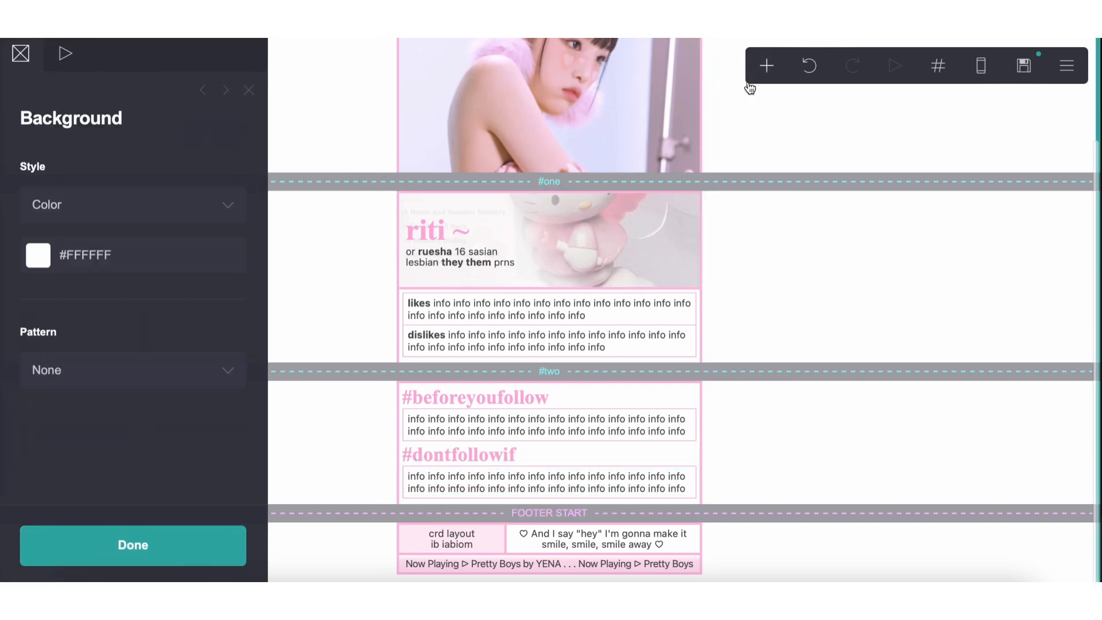
left_click(766, 65)
left_click(593, 418)
left_click_drag(511, 546, 501, 405)
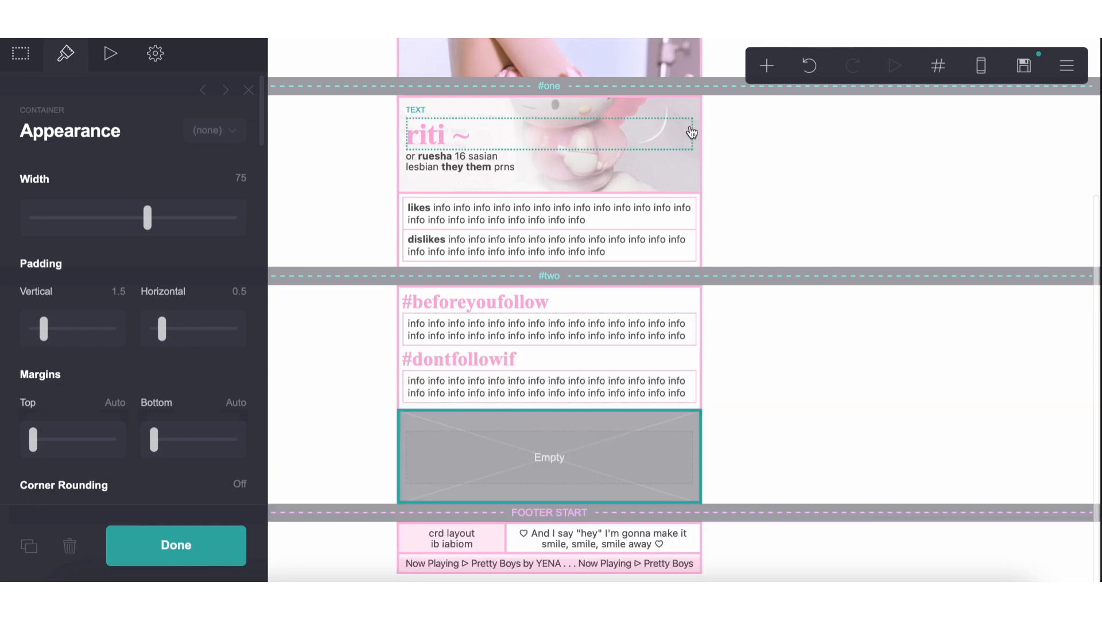
- Add a section break named "three" between section two's container and the empty container
left_click(403, 346)
left_click(401, 352)
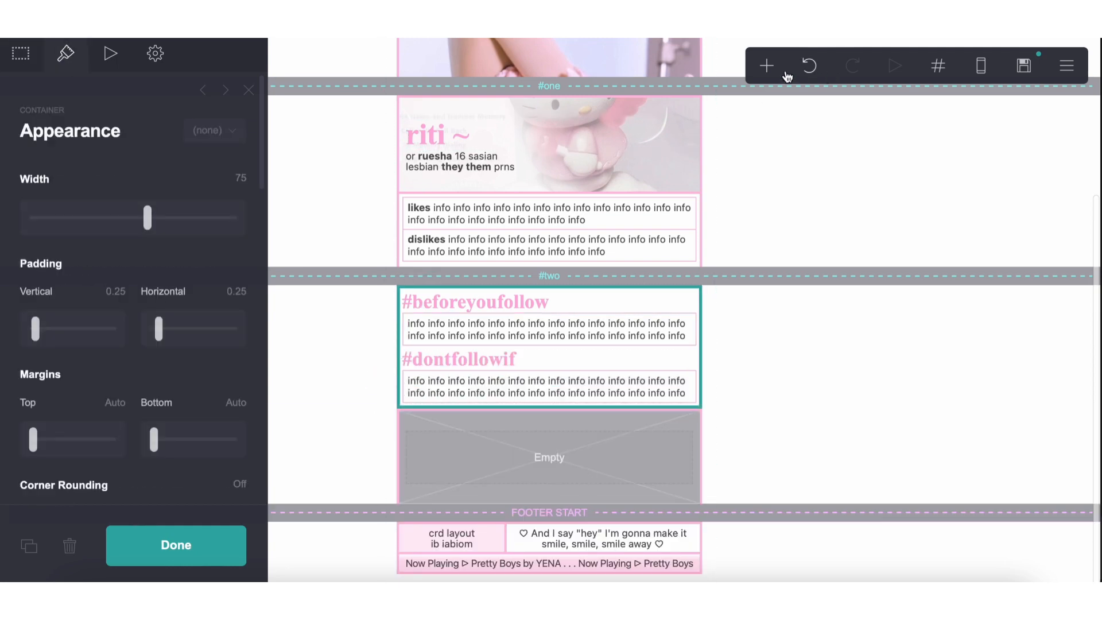
left_click(769, 68)
left_click(711, 410)
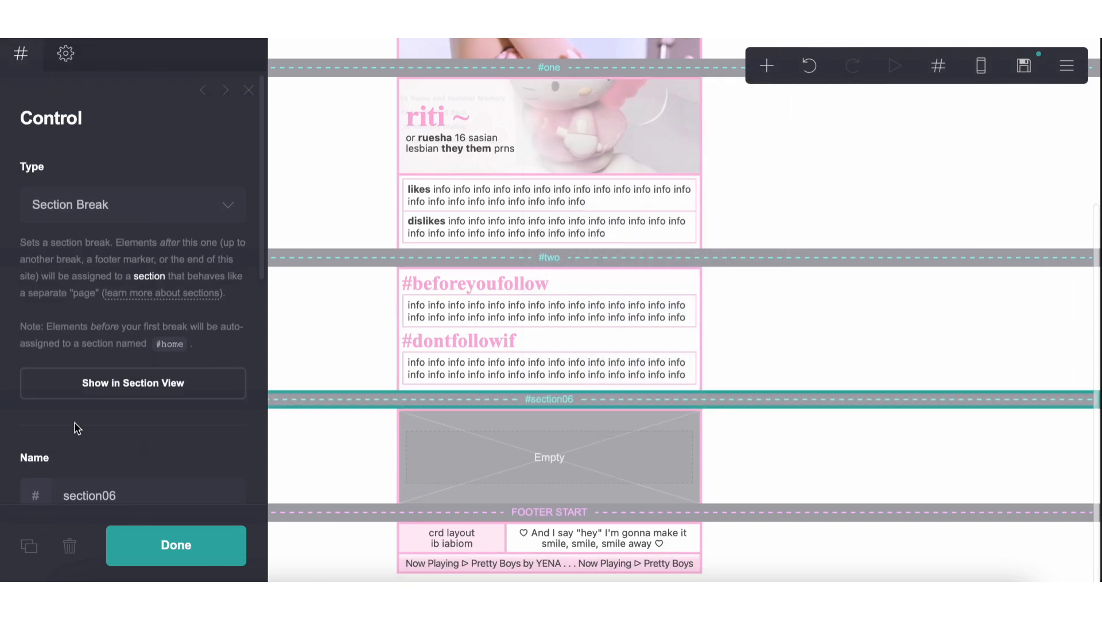
scroll(74, 423, "down", 1)
left_click_drag(147, 450, 3, 413)
type("three")
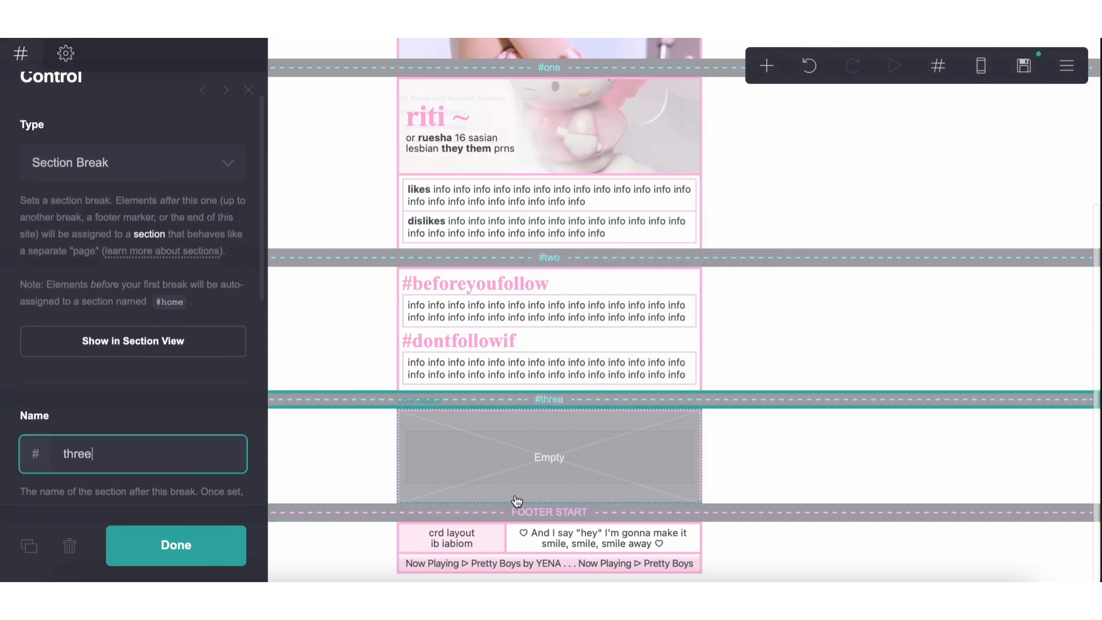
- Give section three's empty container an image background and upload melody 1.png from Downloads for it
left_click(511, 501)
scroll(84, 133, "up", 2)
scroll(84, 281, "down", 6)
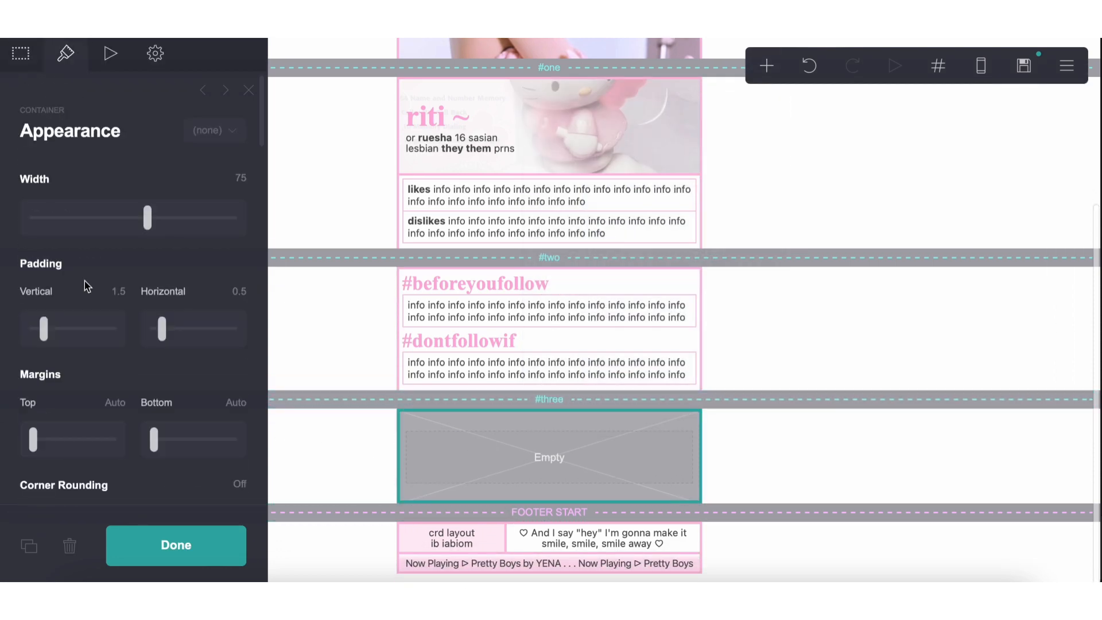
left_click(94, 354)
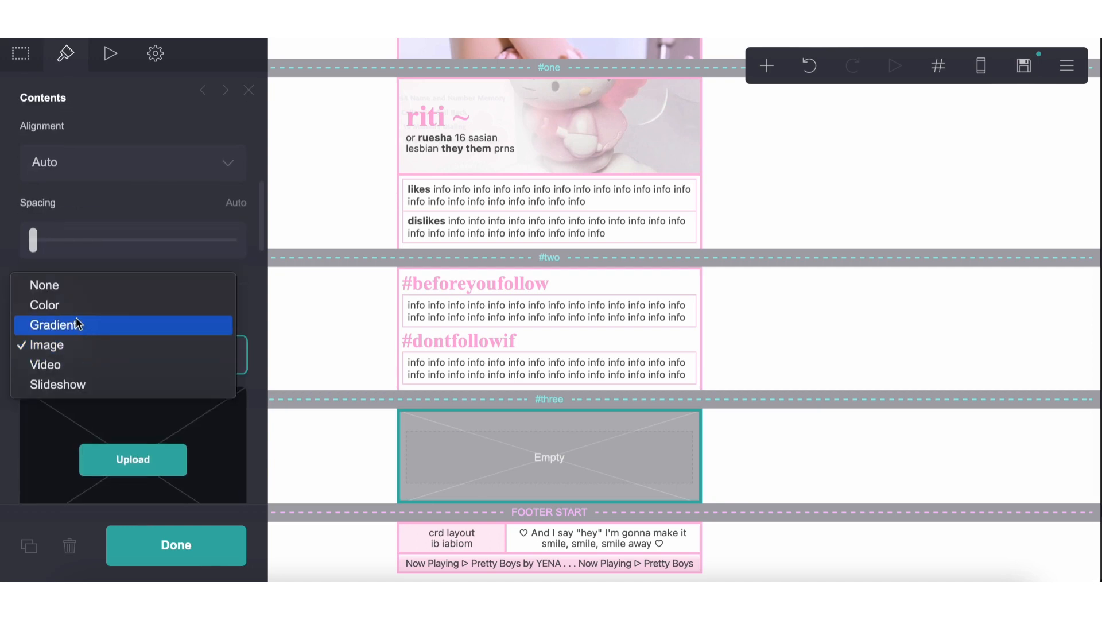
left_click(80, 345)
left_click(123, 458)
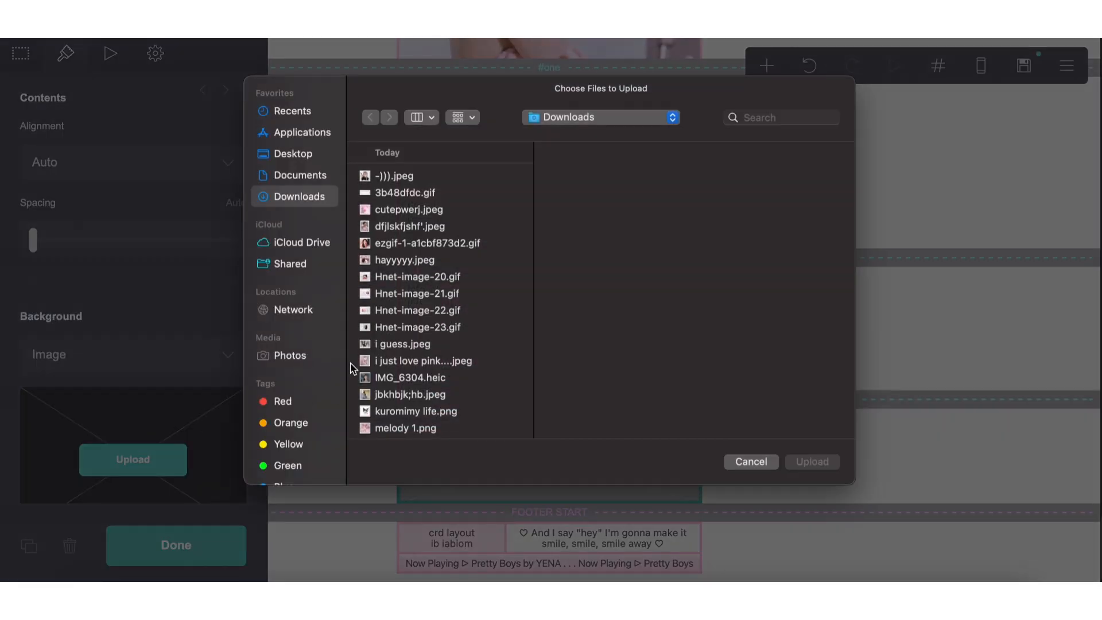
left_click(421, 401)
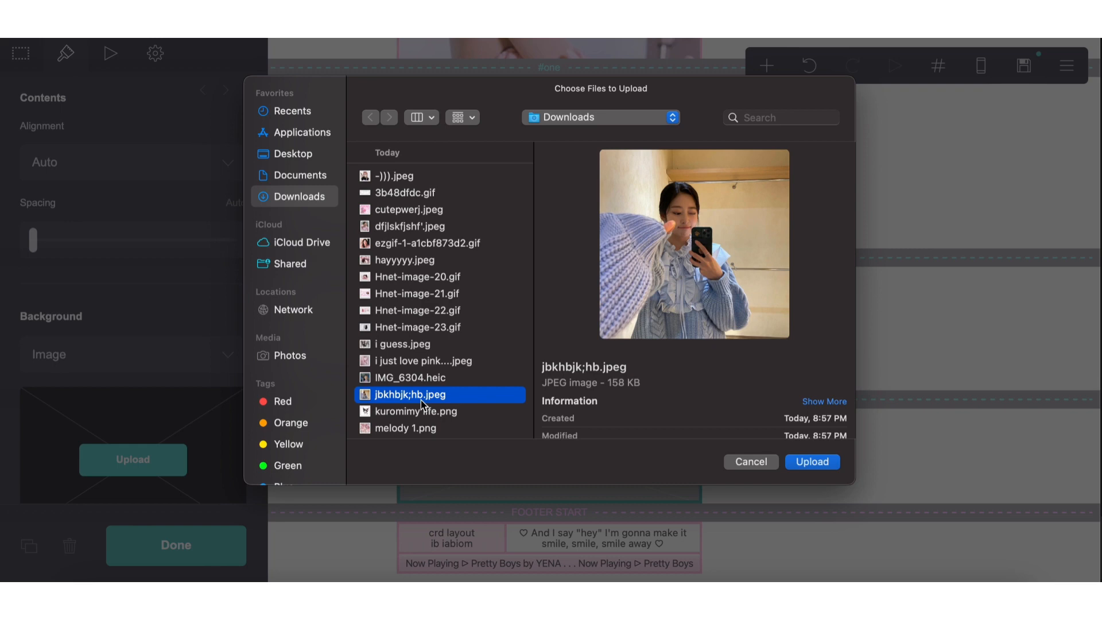
scroll(422, 400, "down", 2)
left_click(421, 400)
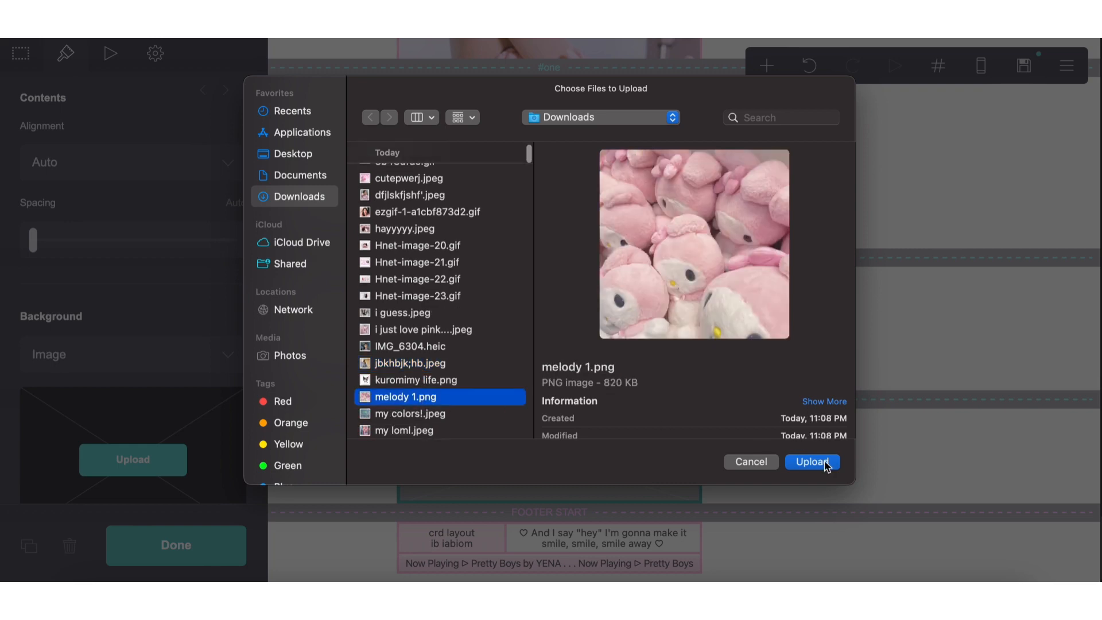
left_click(826, 464)
- Enlarge the crop area to cover nearly the whole plush image, accept the crop, and deselect the container
left_click_drag(463, 368, 377, 281)
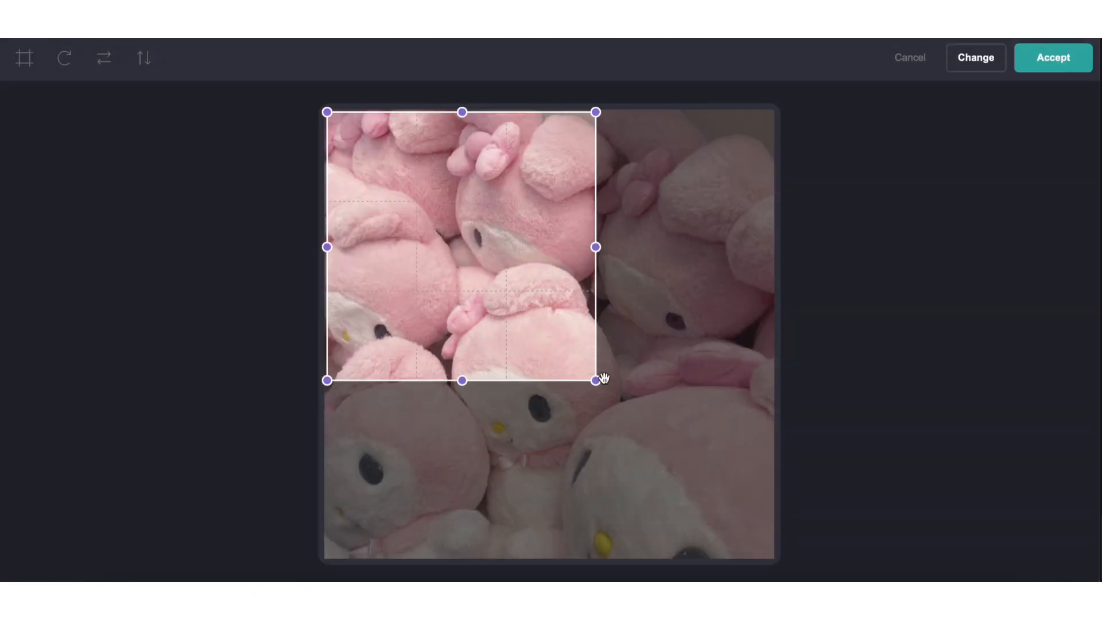
left_click_drag(597, 380, 774, 553)
left_click(1075, 54)
left_click(851, 423)
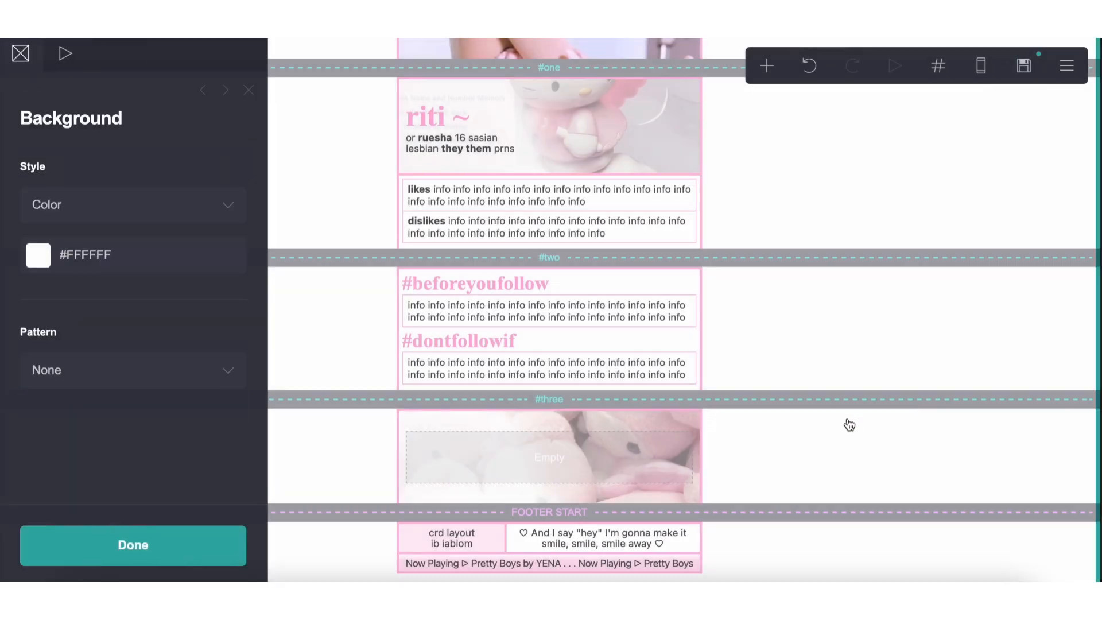
- Set the vertical padding of section three's container to 0.5
left_click(484, 446)
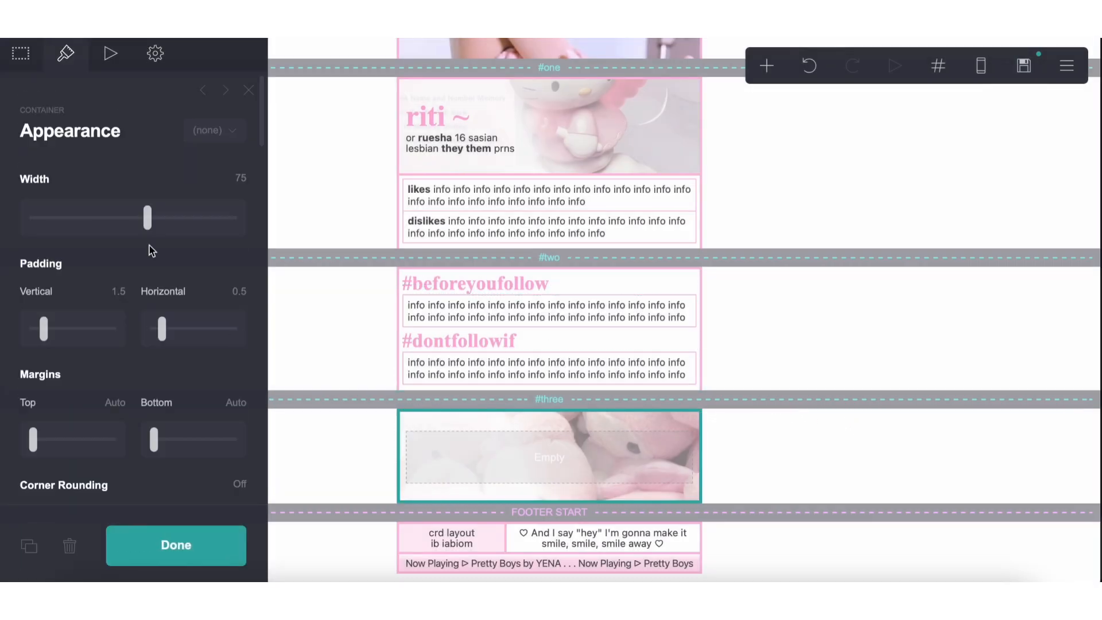
left_click(123, 288)
type("0.5")
key("Return")
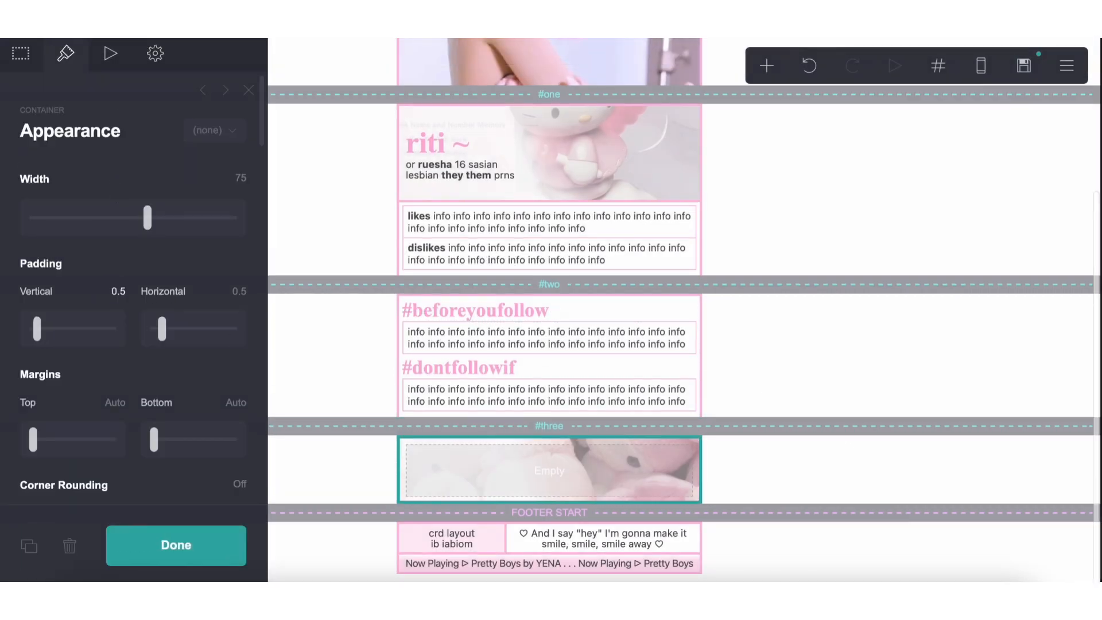
- Duplicate section one's large name heading into section three's container and change the copy's text to "my music"
left_click(436, 145)
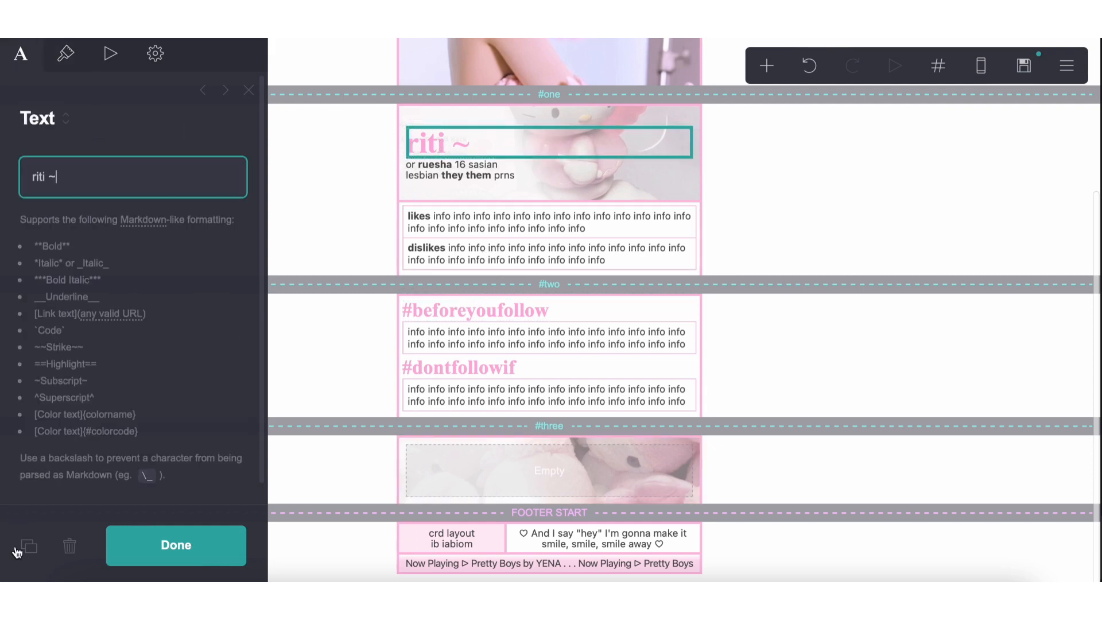
scroll(450, 309, "up", 3)
scroll(449, 309, "down", 3)
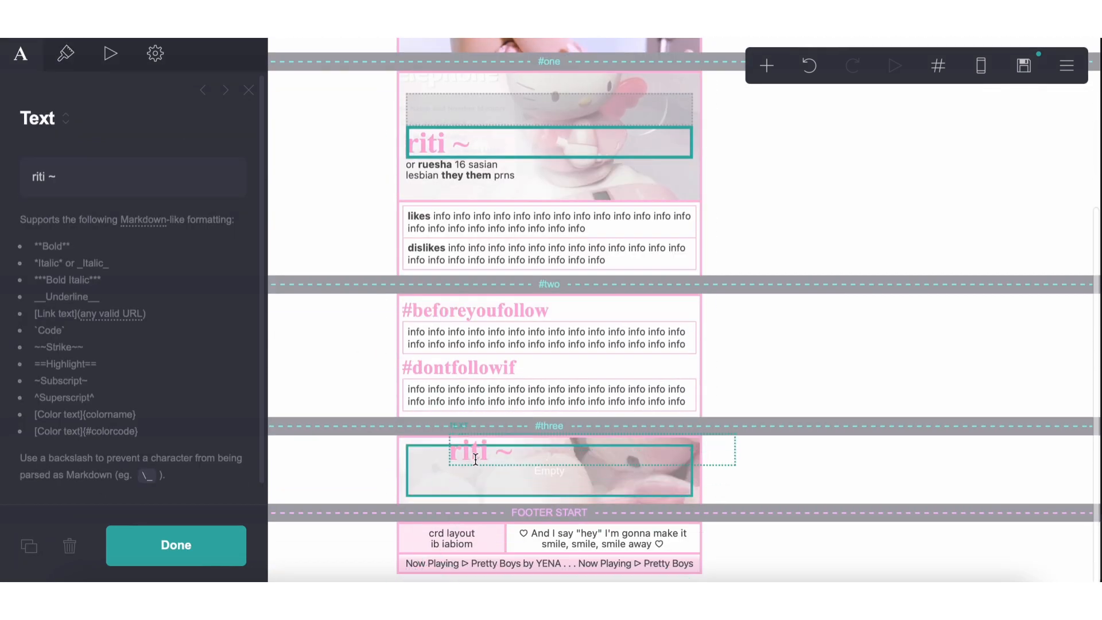
left_click(425, 481)
left_click(88, 180)
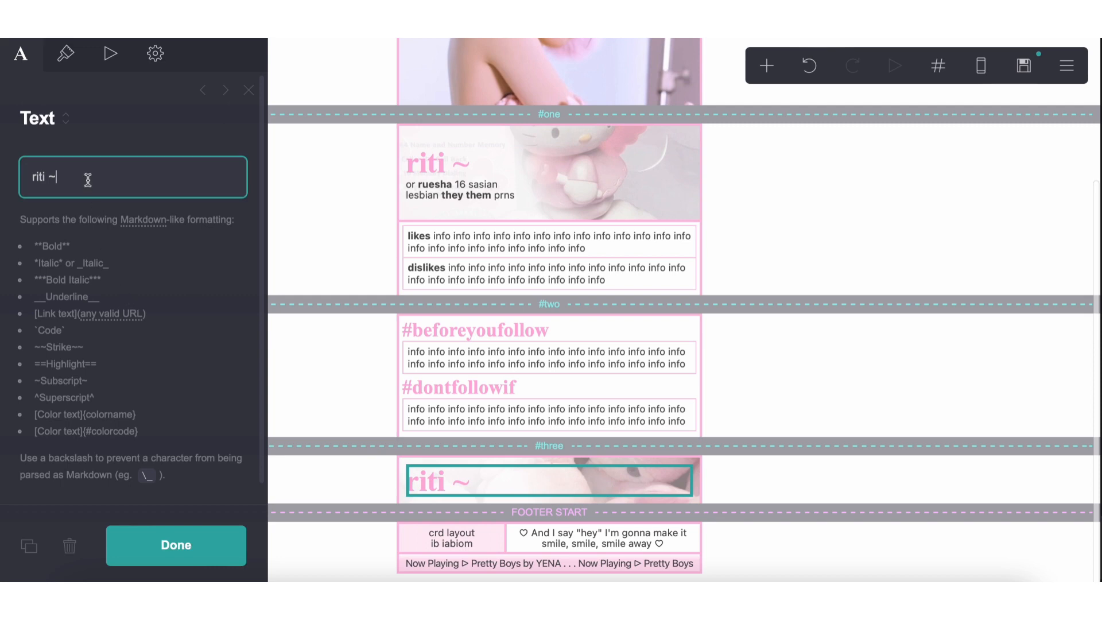
type("my music")
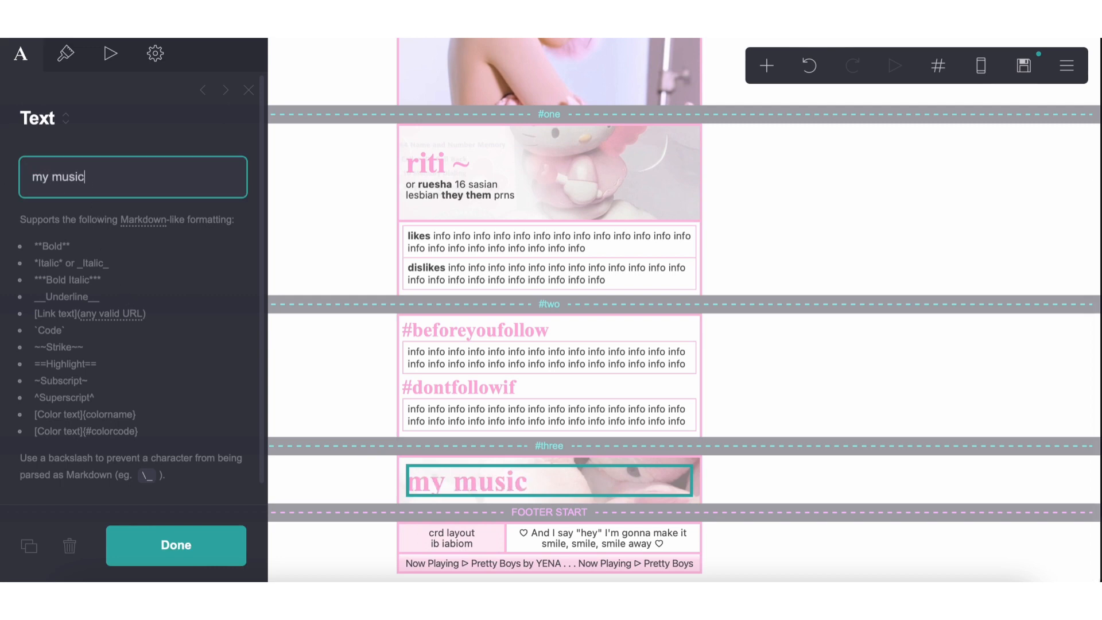
- Duplicate the small intro text under section one's heading and place the copy below the "my music" heading
left_click(453, 189)
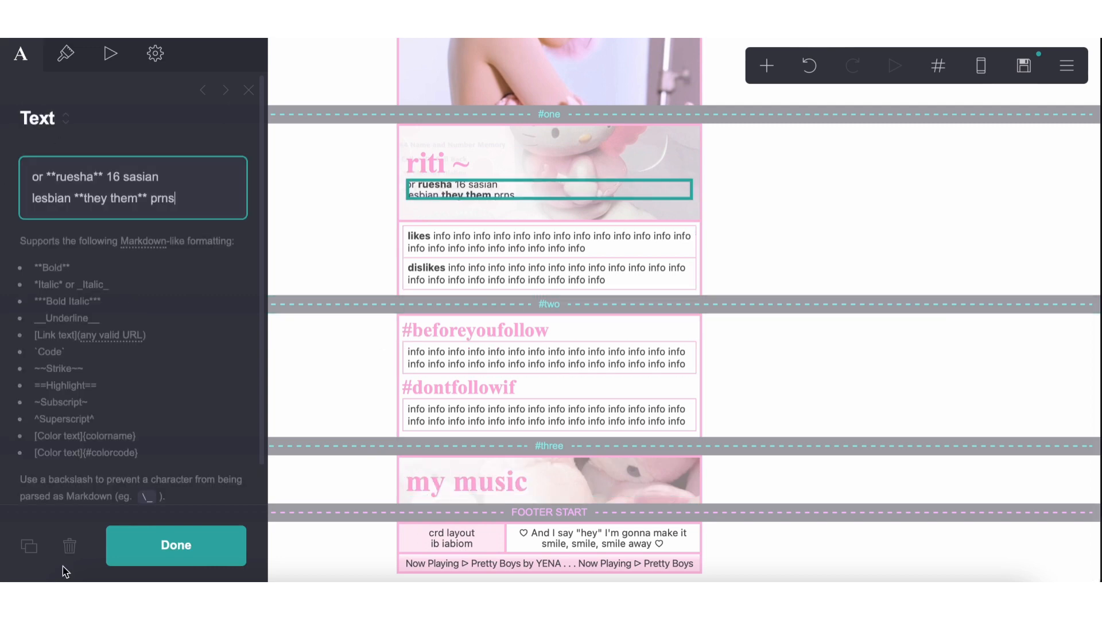
left_click(28, 545)
left_click_drag(428, 319, 462, 498)
- Replace the copied text with two lines, "gidle shuhua" and "bts jungkook", with the group names in bold
left_click(183, 201)
key("ctrl+a")
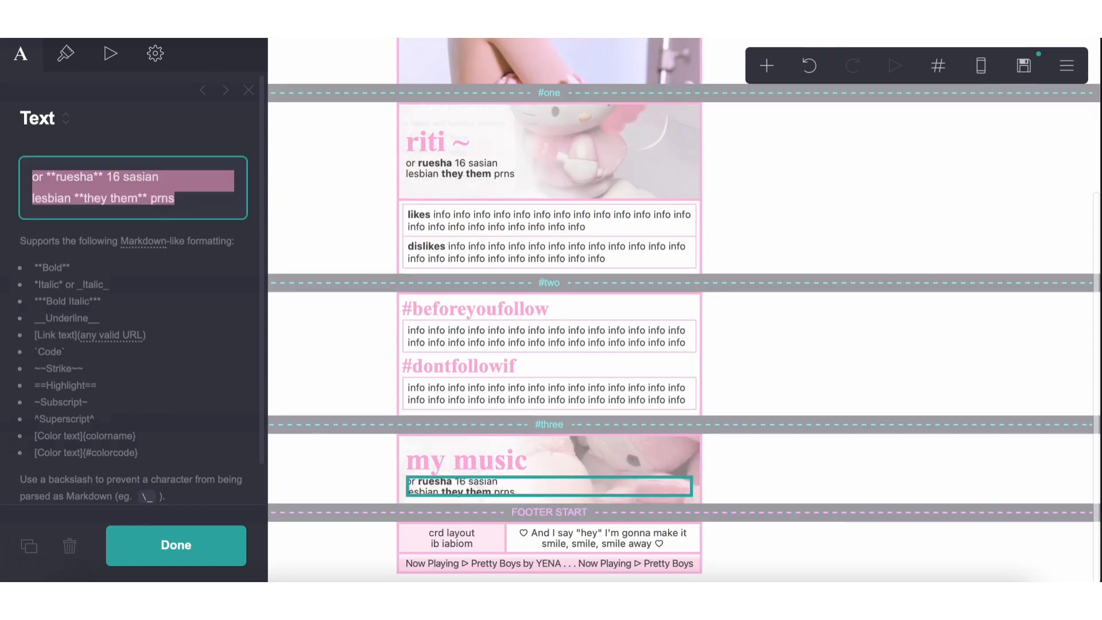
type("**gidle8*")
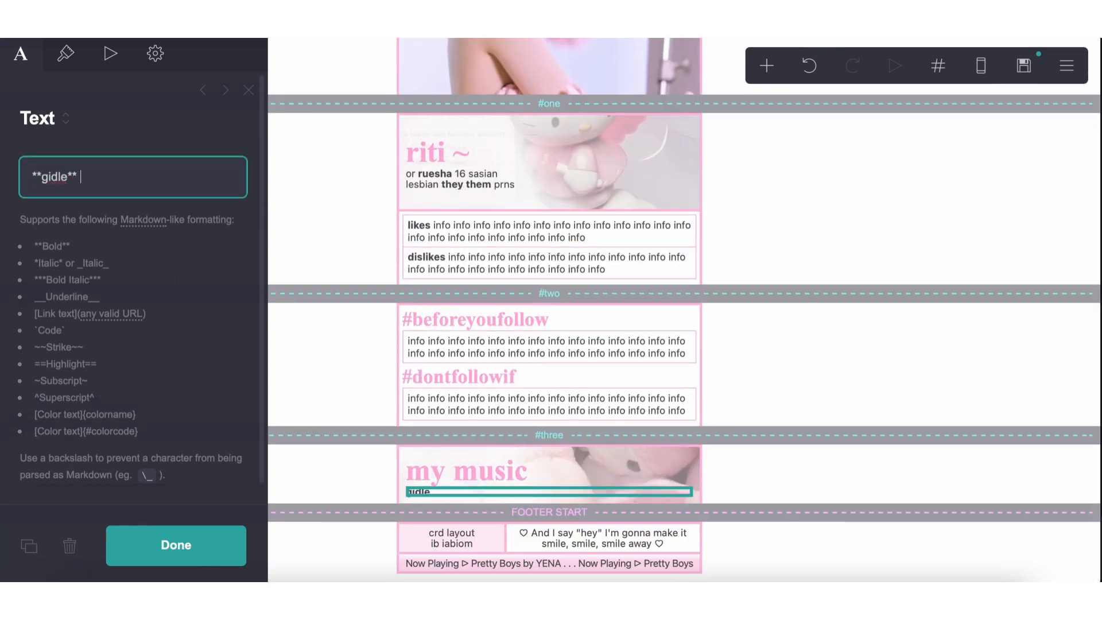
type(" shuhua")
key("Return")
type("**")
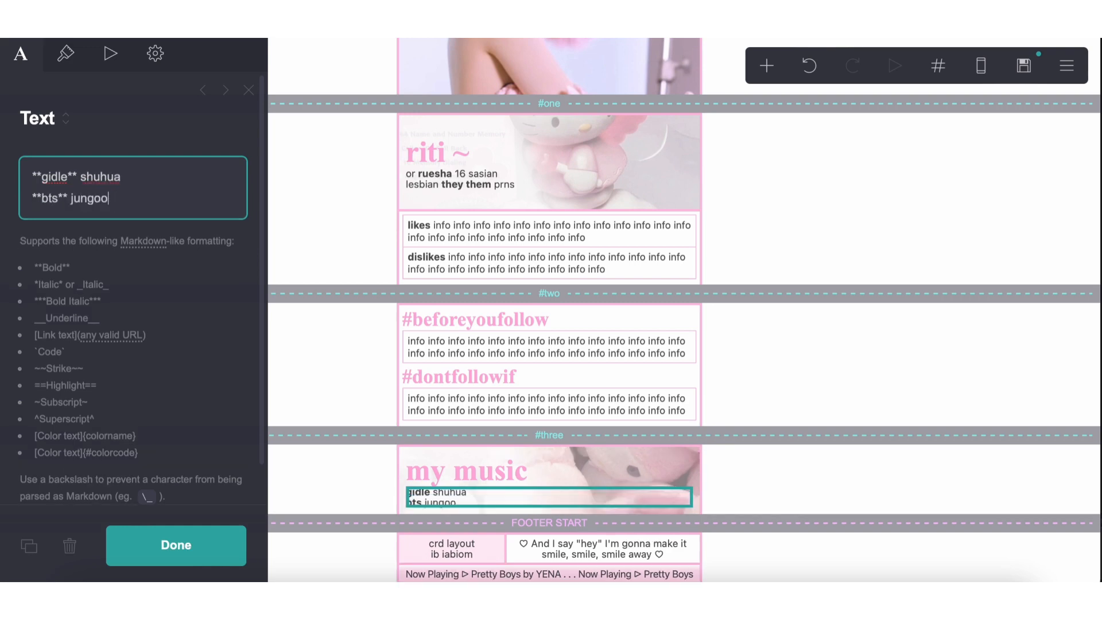
- Add a third line to the music text reading "izone wonyo minju chaewon", with "izone" bold and struck through
key("Return")
type("**")
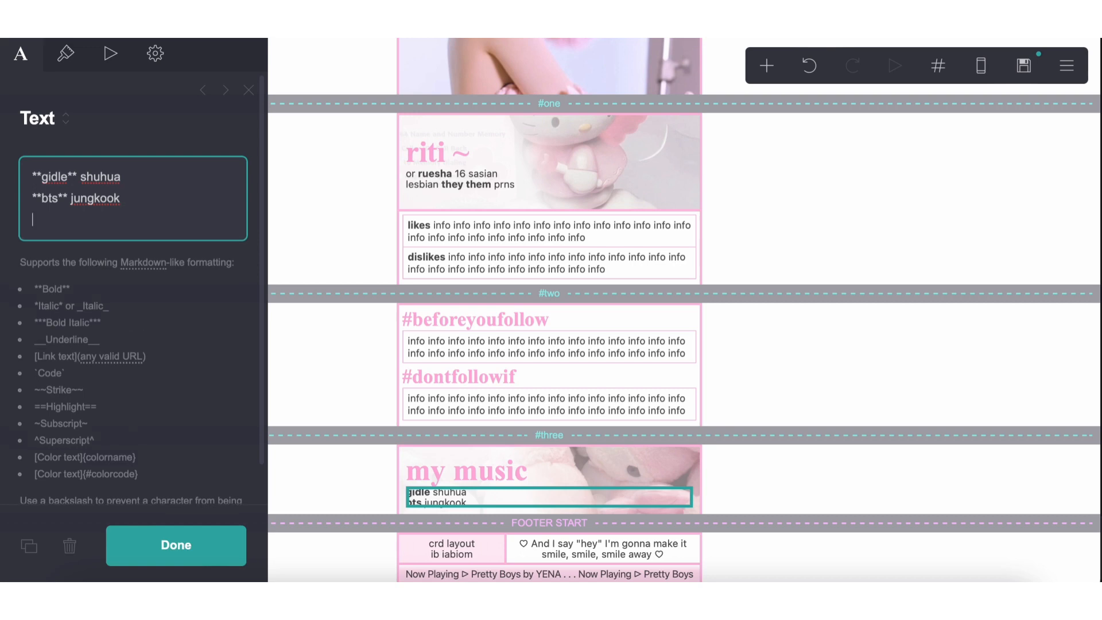
type("izone**")
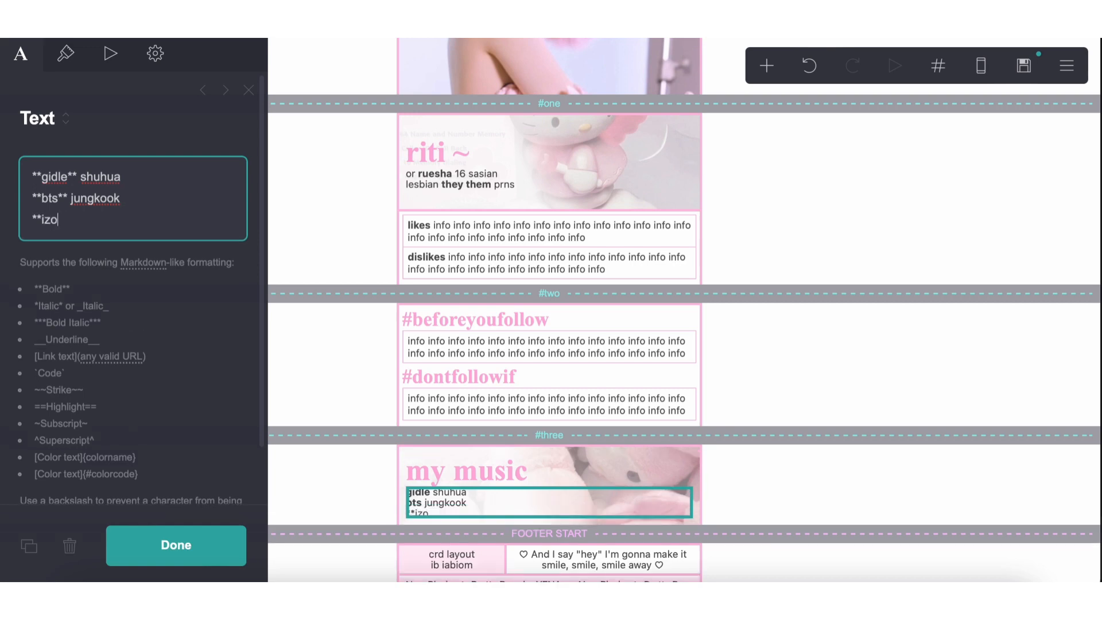
left_click(35, 222)
type("~~")
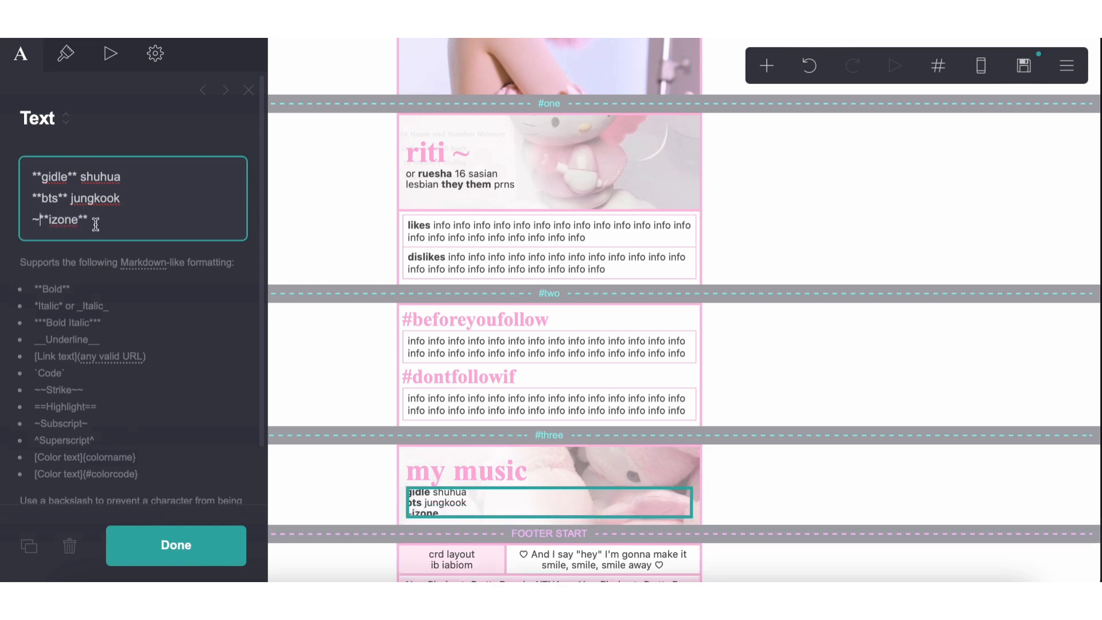
key("End")
type("~~ wonyo ")
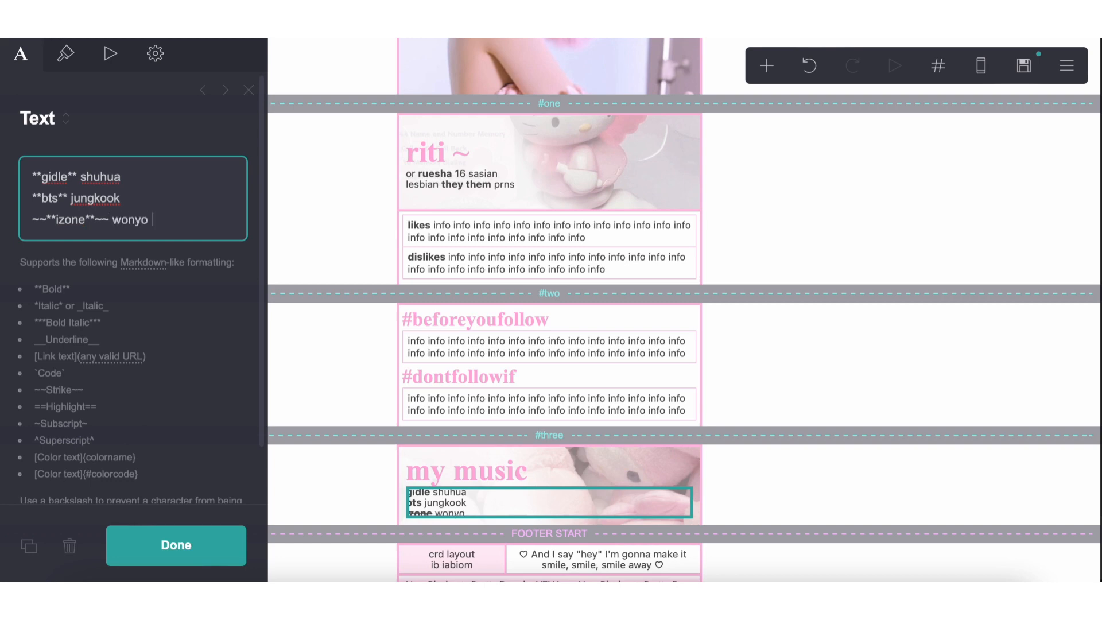
type("minju chaewon")
- Add a fourth line to the music text reading "ive wonyo leeseo yujin", with "ive" in bold
key("Return")
type("**ive** ")
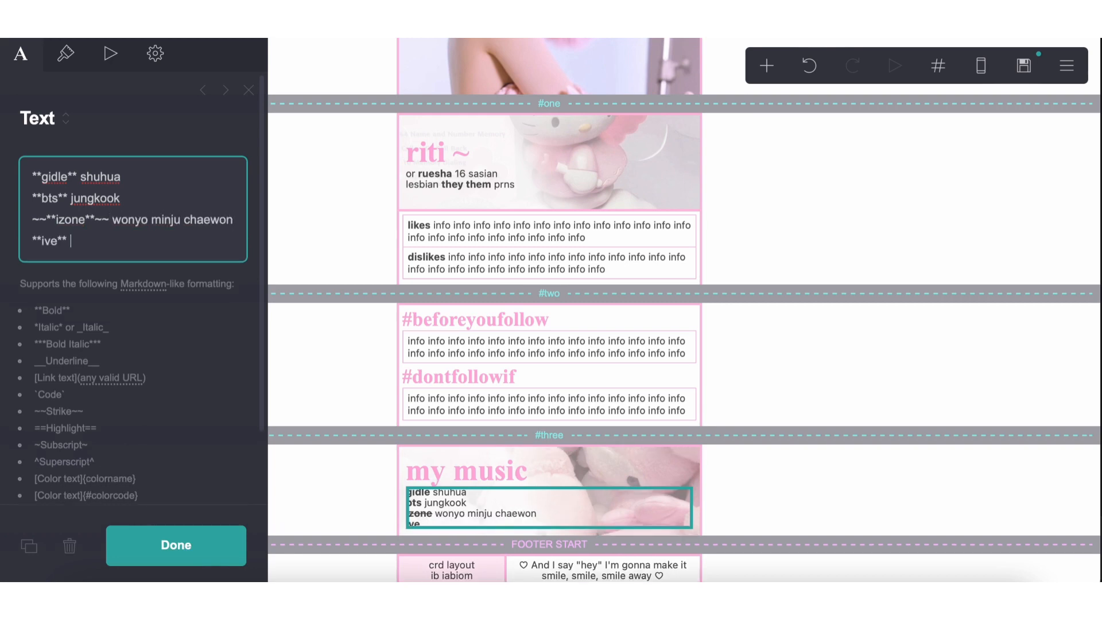
type("les")
key("BackSpace")
key("BackSpace")
key("BackSpace")
type("wonyo leeseo yujin")
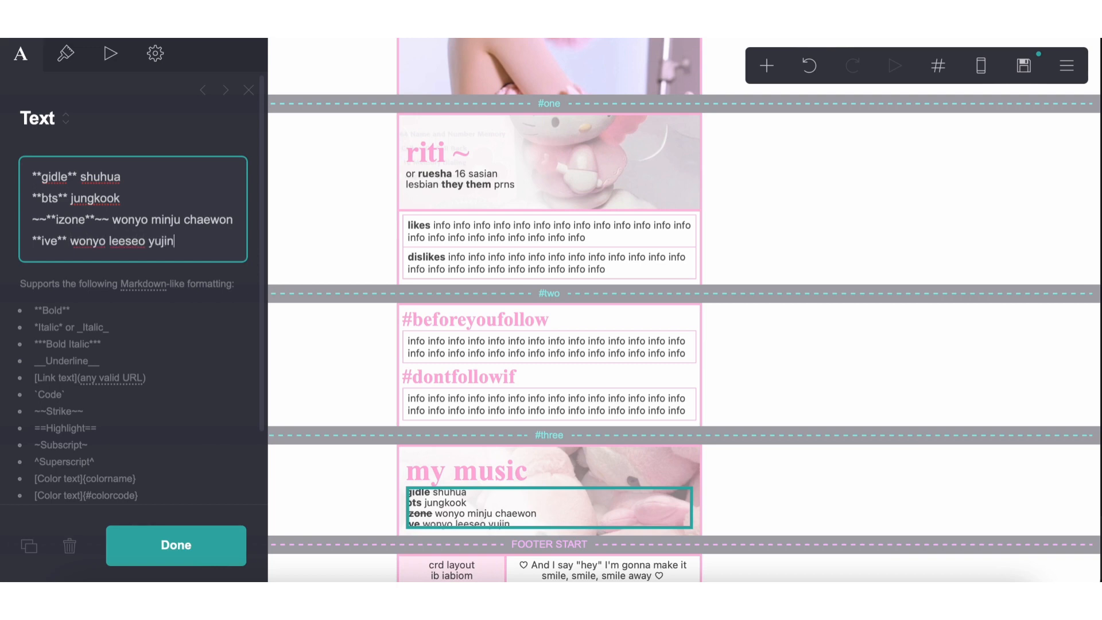
- Set the line spacing of the music text to 1.25
left_click(65, 54)
scroll(138, 278, "down", 5)
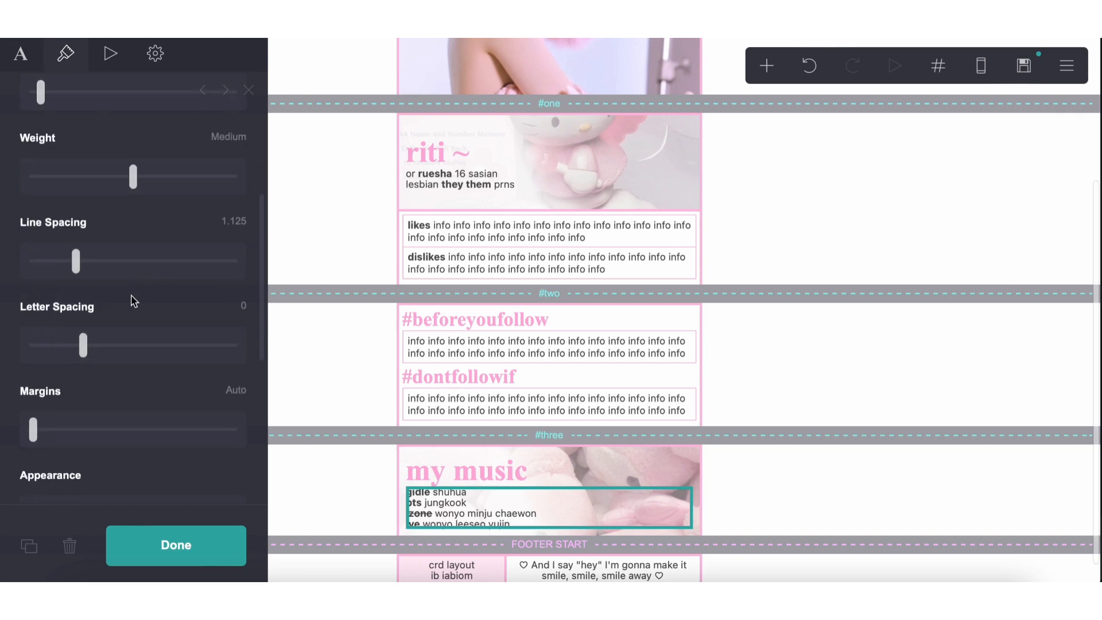
left_click_drag(77, 261, 90, 261)
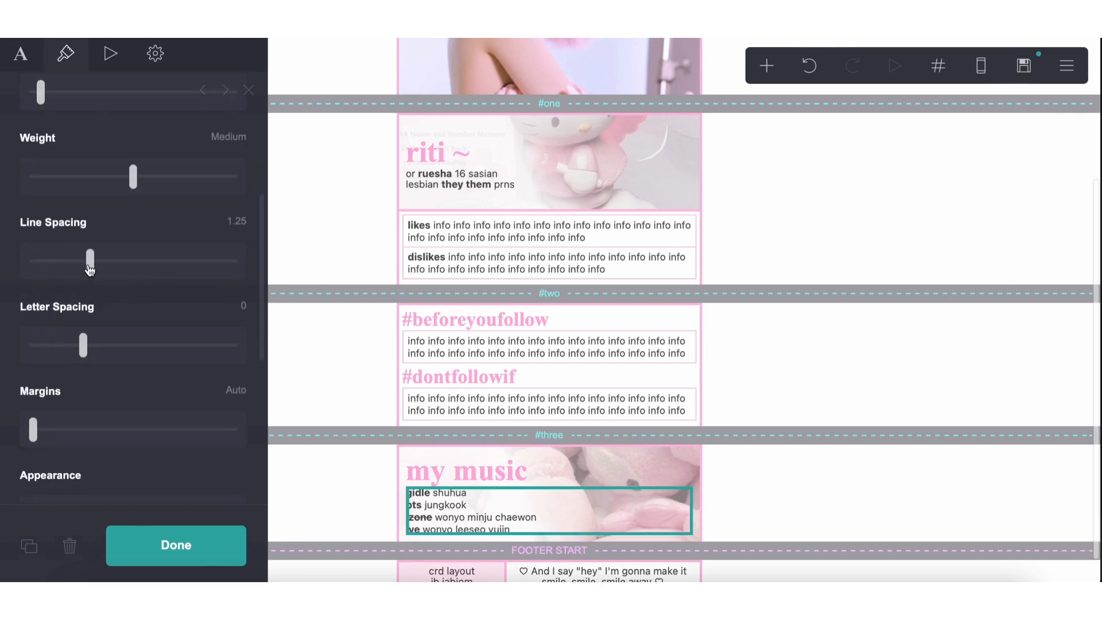
- Add a fifth line to the music text reading "wjsn luda seola yeoreum", with "wjsn" in bold
left_click(21, 53)
left_click(174, 159)
key("Return")
type("**")
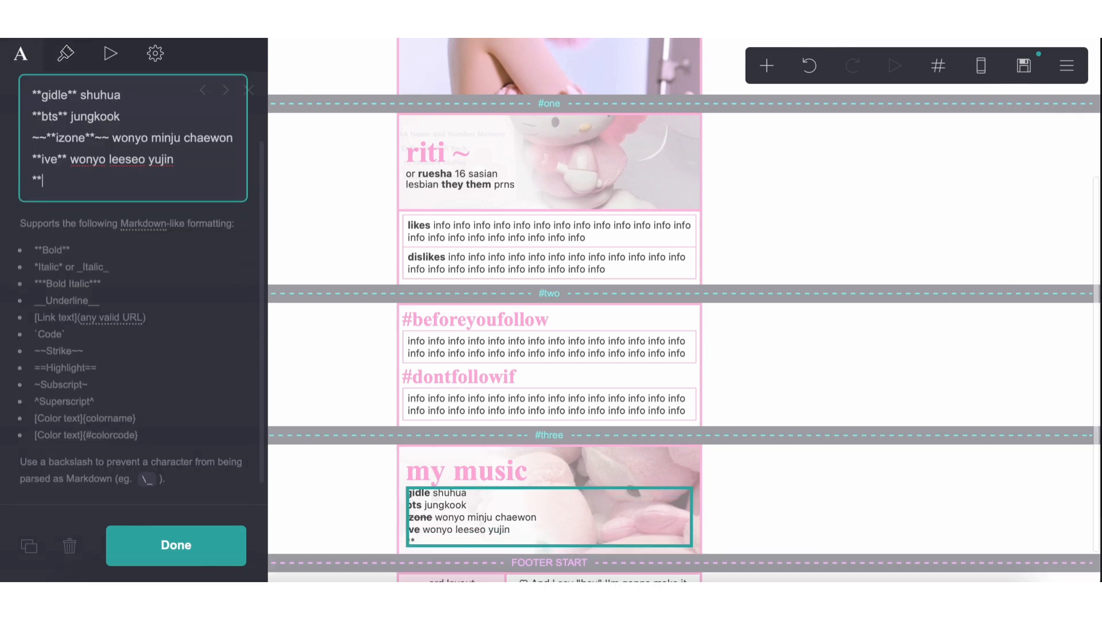
type("wjsn** luda")
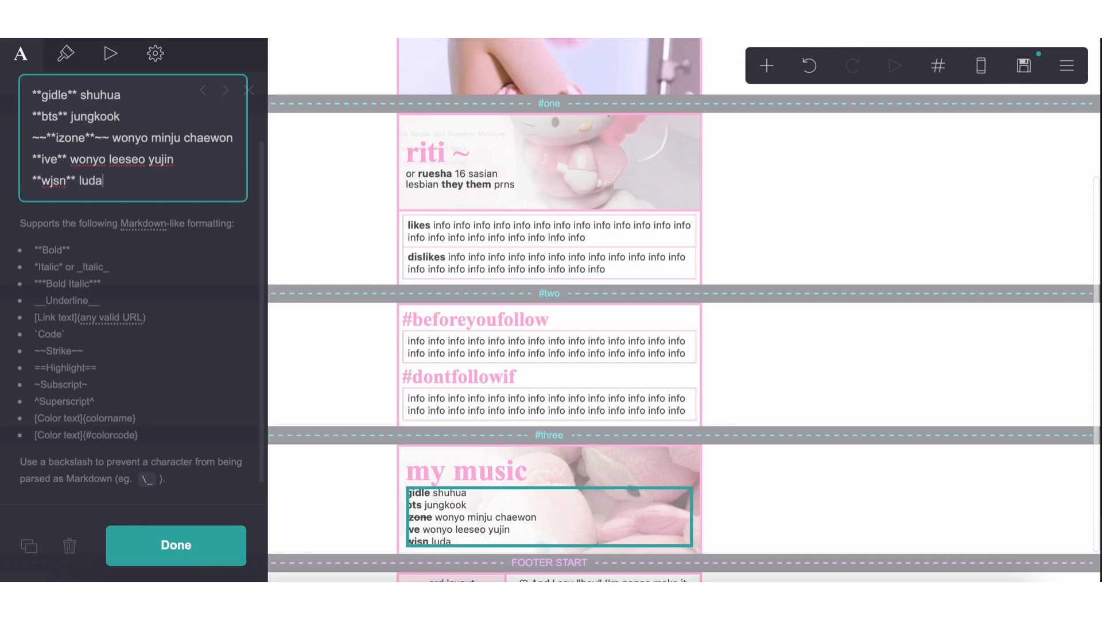
type(" seola yeoreum")
- Add a line to the music text reading "west raveena doja cat faouzia", with "west" bold and "raveena" underlined
key("Return")
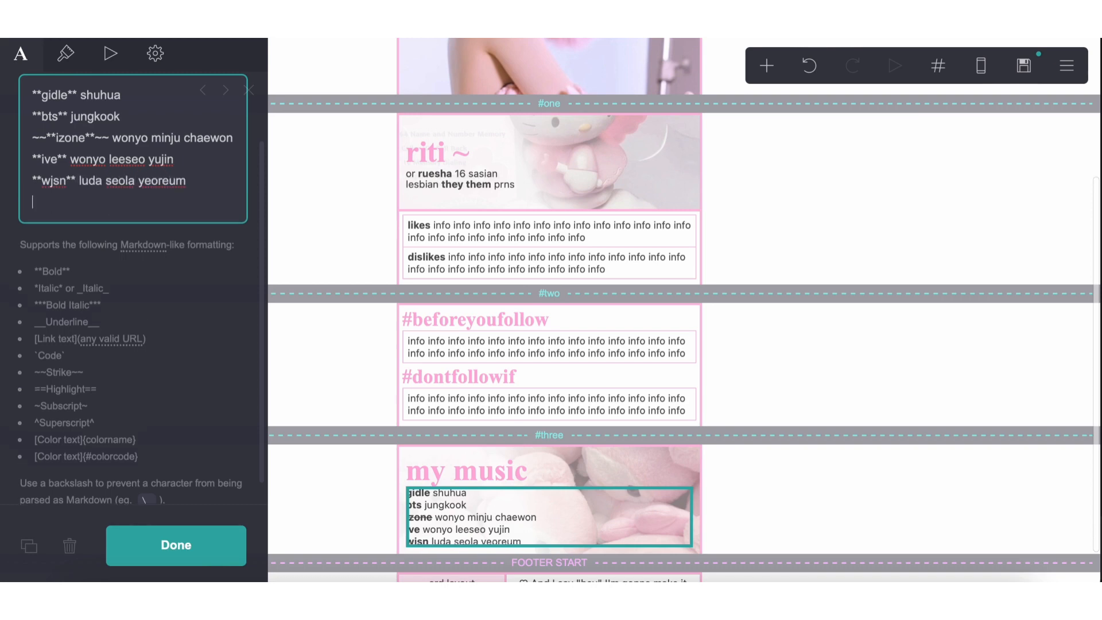
type("**wes")
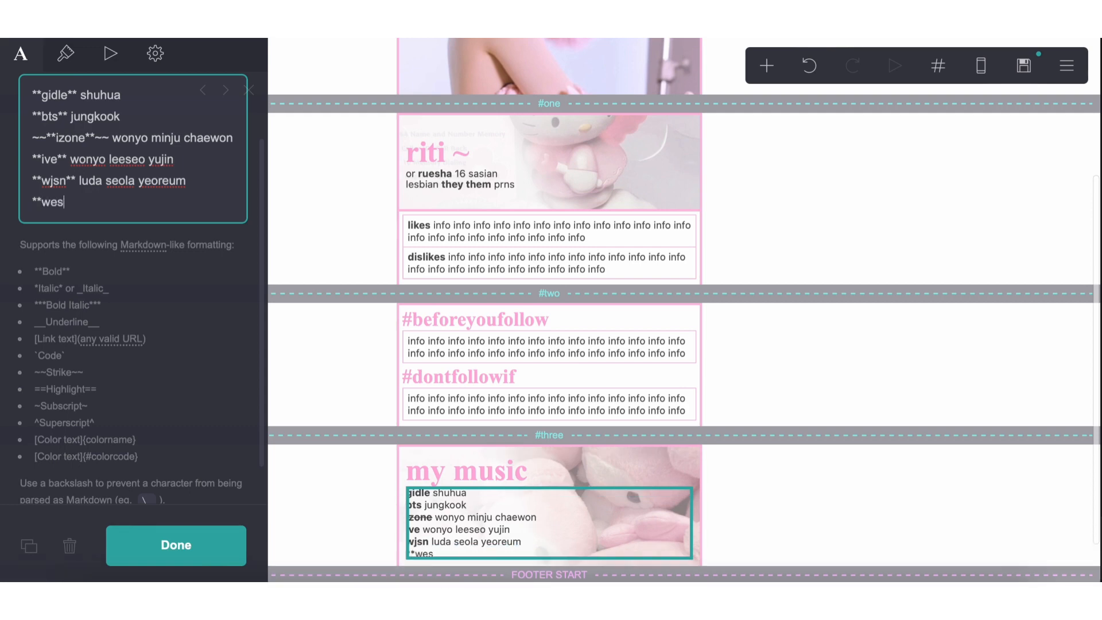
type("t:**")
key("BackSpace")
key("BackSpace")
key("BackSpace")
type("** d")
type("__rabeen")
key("BackSpace")
key("BackSpace")
key("BackSpace")
type("eena")
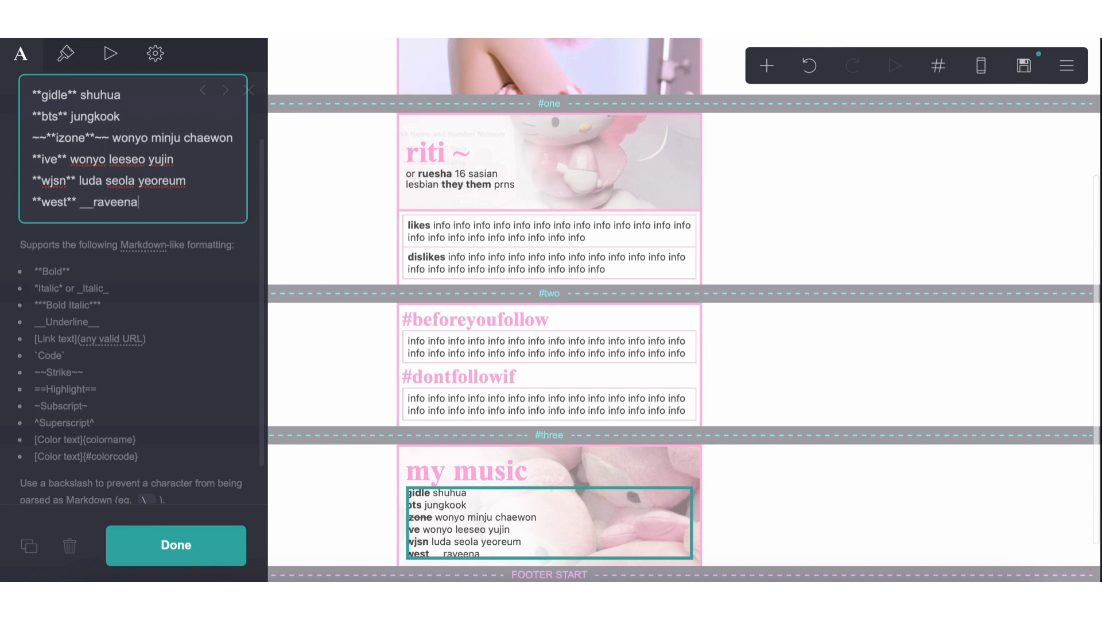
type("__ doja ca")
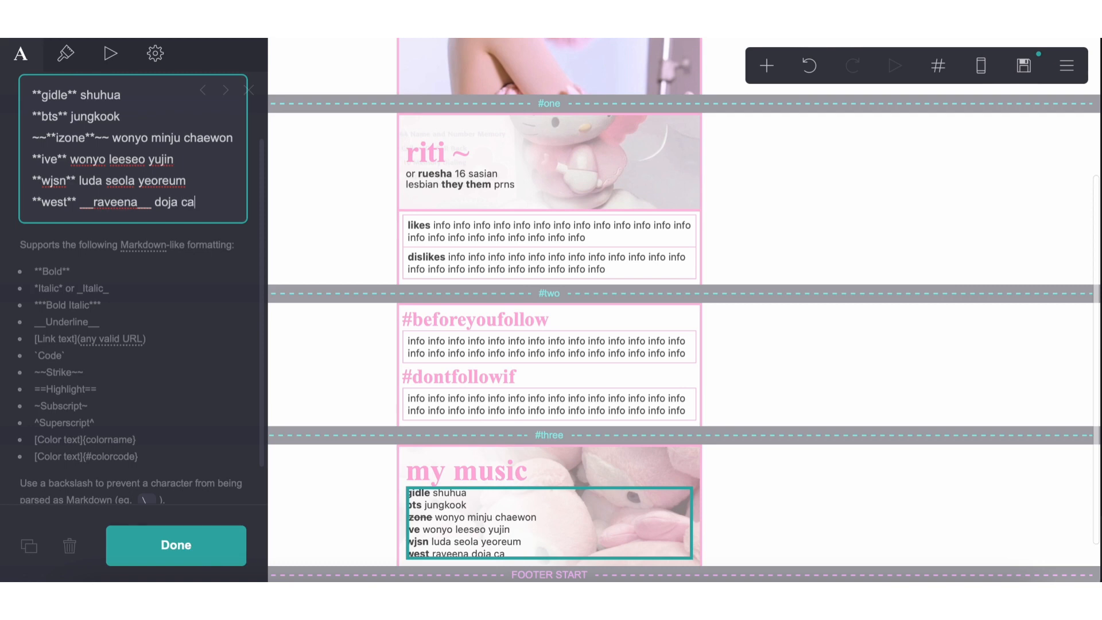
type("t faouzia")
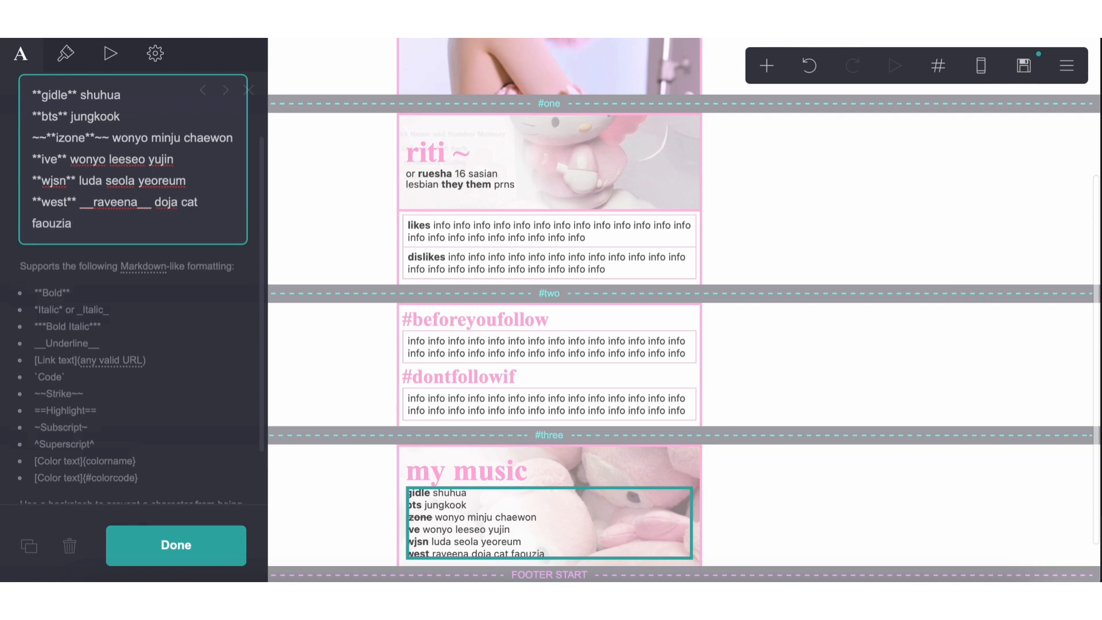
- Add a last line to the music text reading "melanie madison beer & more~" and finish editing the text
key("Return")
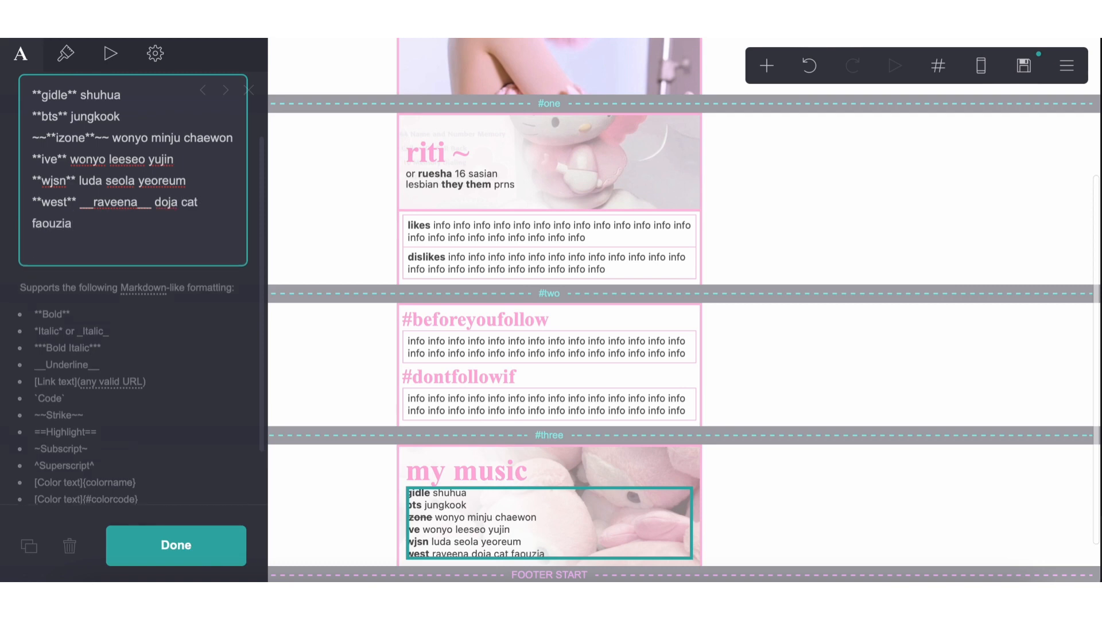
type("melanie ")
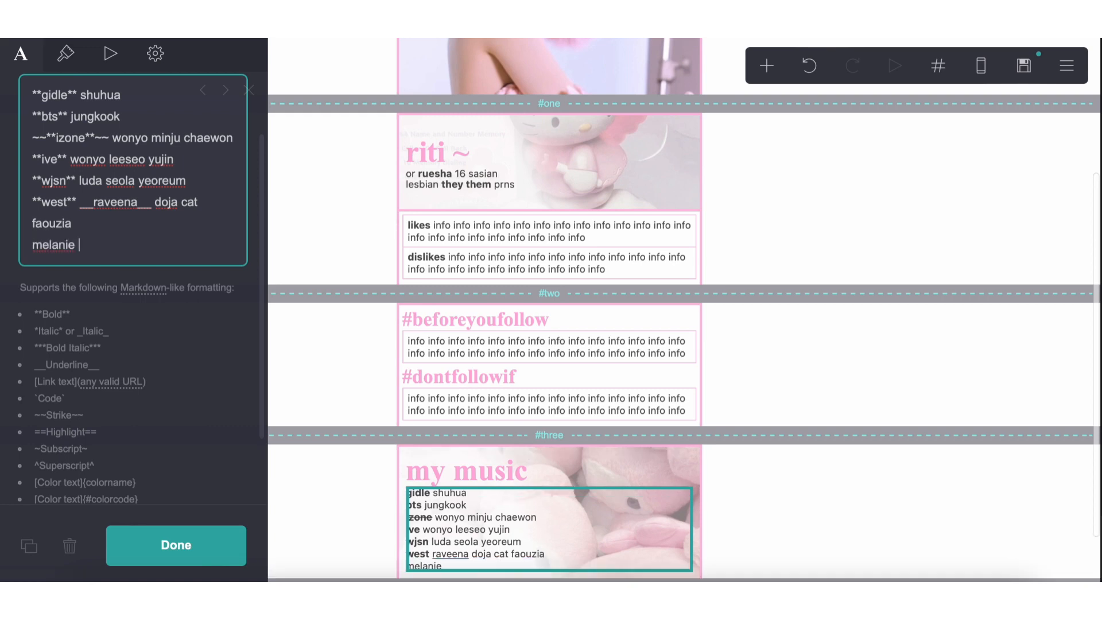
type("madison bee")
key("BackSpace")
key("BackSpace")
key("BackSpace")
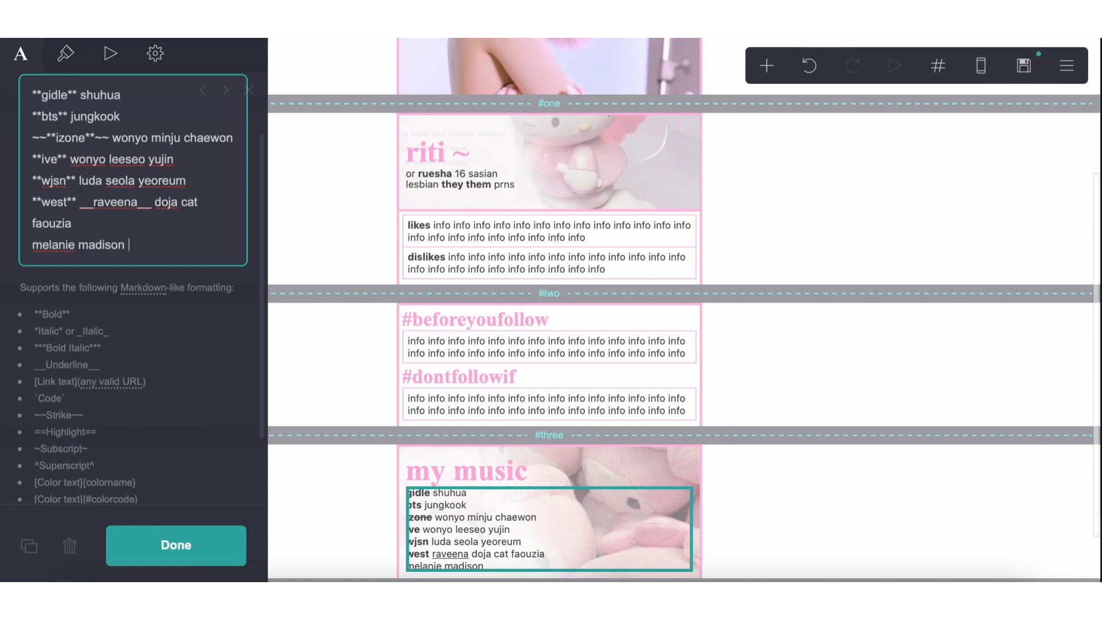
type("beer & more~")
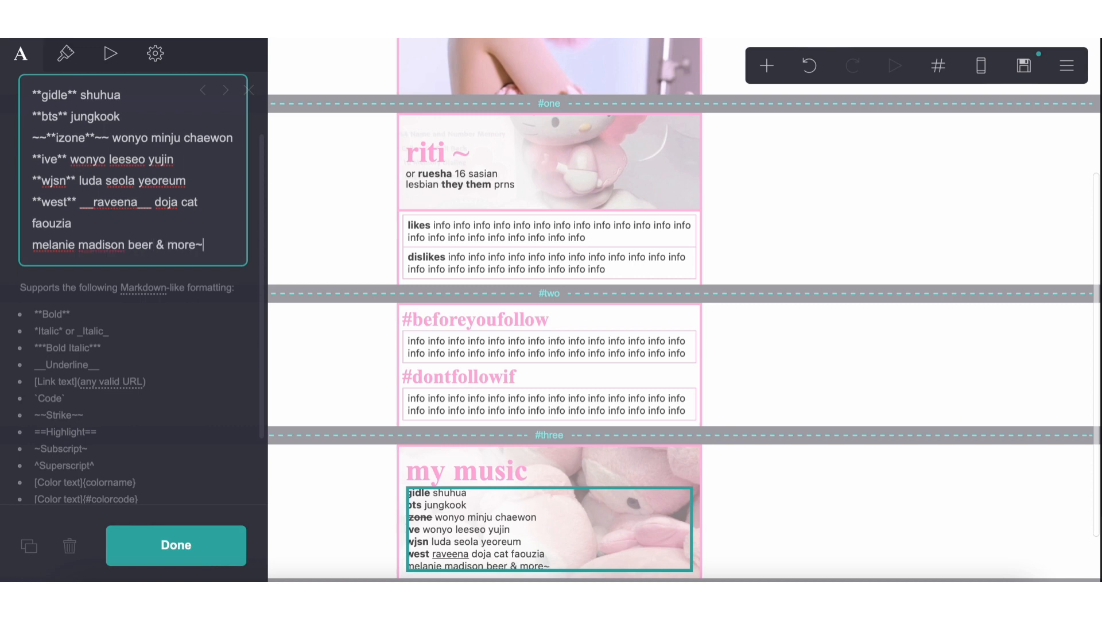
left_click(647, 302)
left_click(789, 468)
scroll(789, 467, "down", 3)
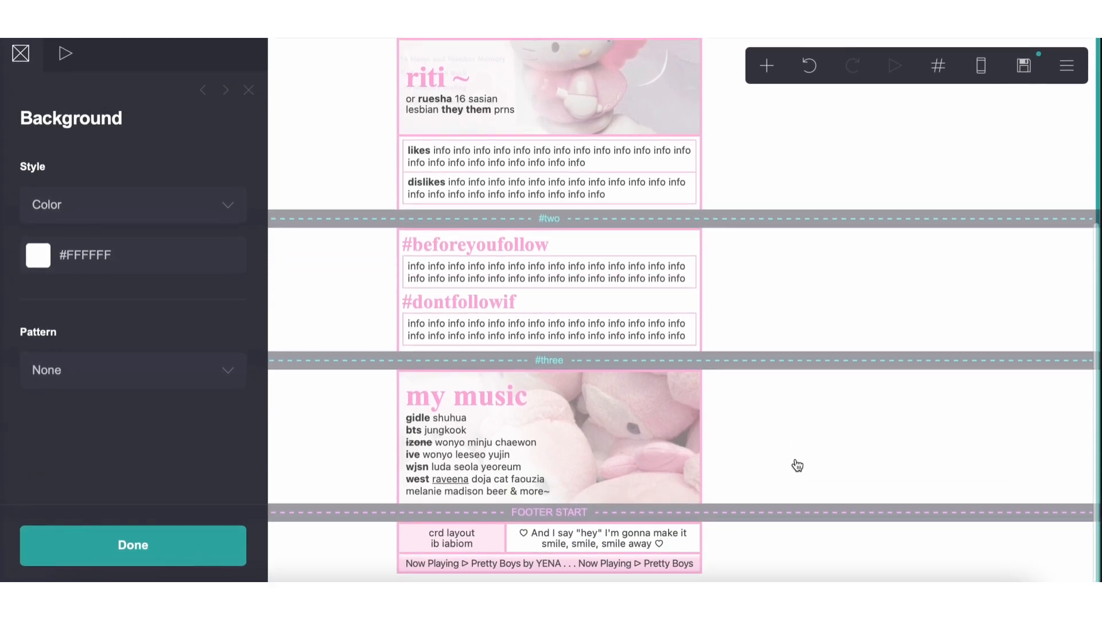
left_click(796, 464)
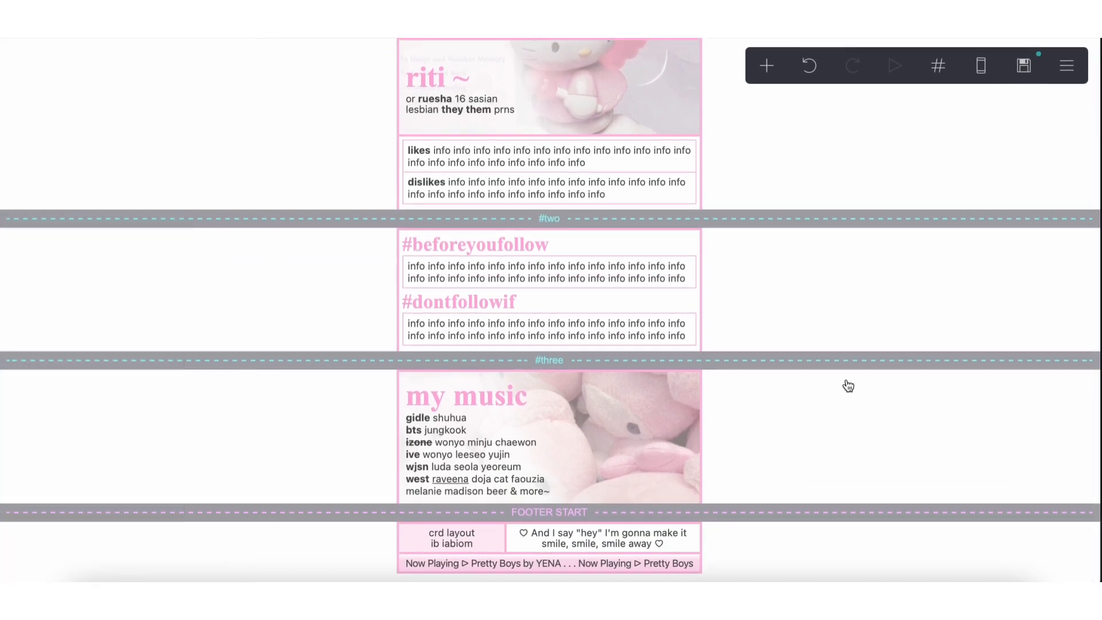
- Set the page's On Load animation to Blur In
scroll(710, 243, "up", 5)
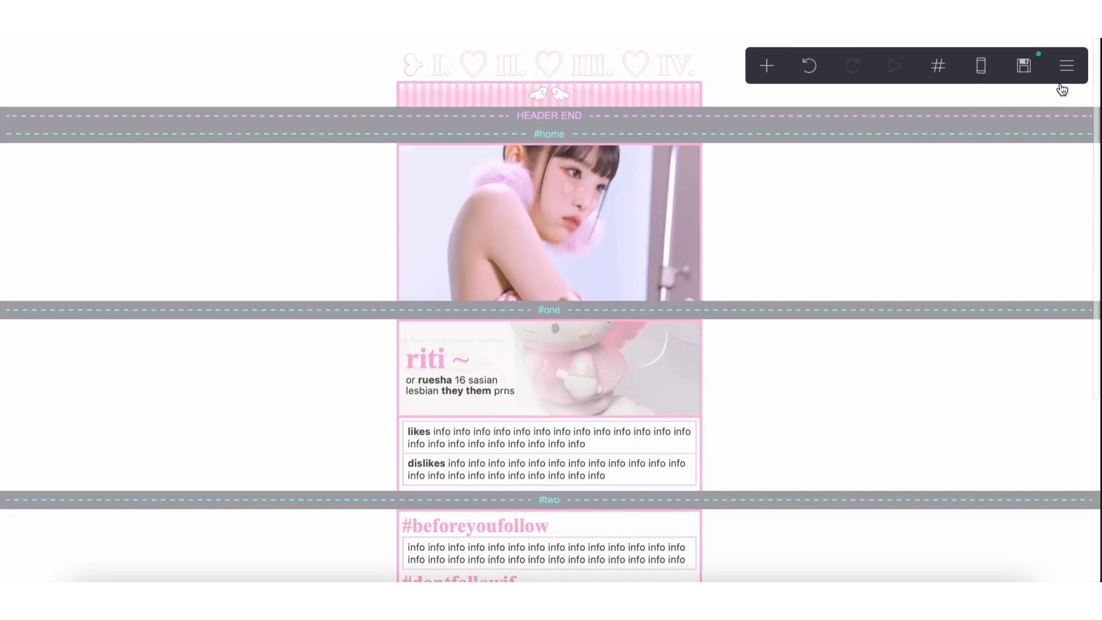
left_click(1066, 65)
left_click(987, 243)
left_click(65, 54)
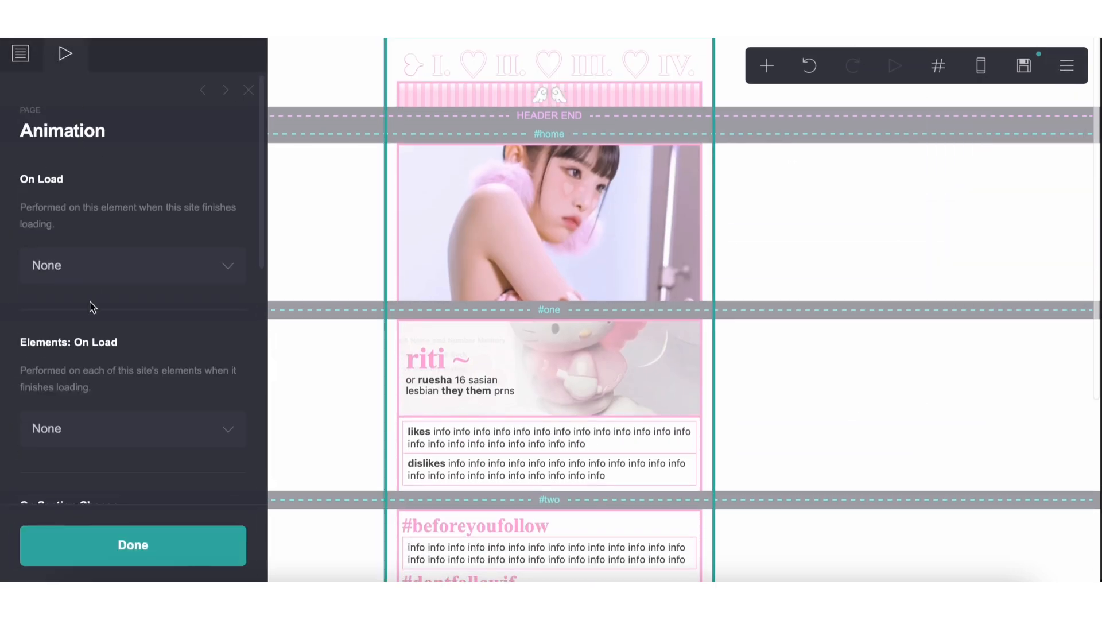
left_click(79, 269)
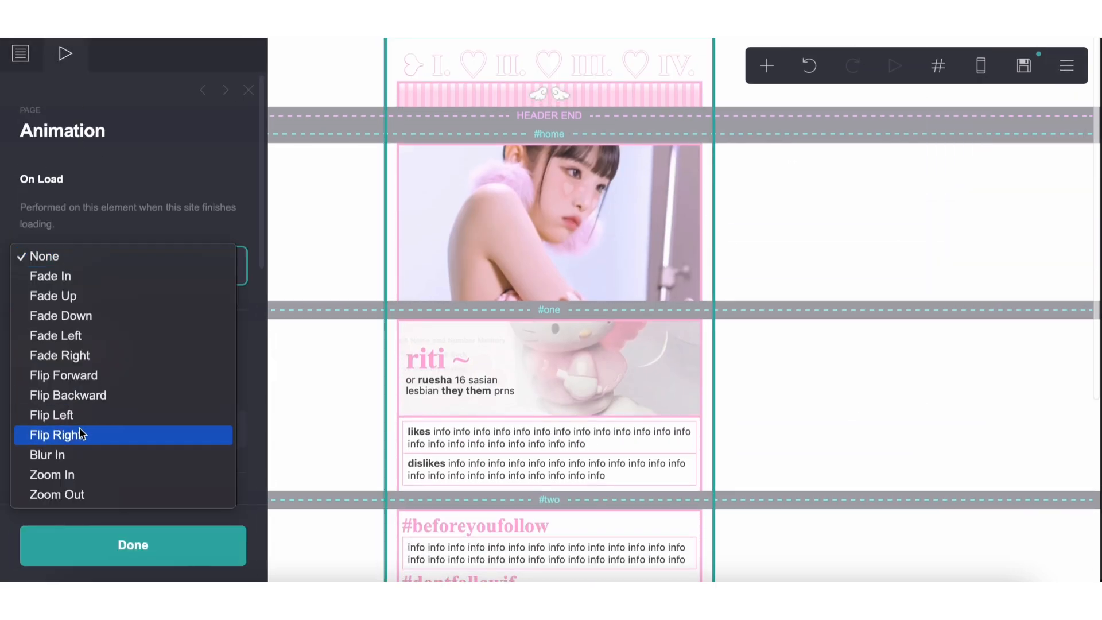
left_click(74, 456)
left_click_drag(50, 419, 53, 421)
- Set the page's On Section Change animation to Blur In
scroll(53, 422, "down", 10)
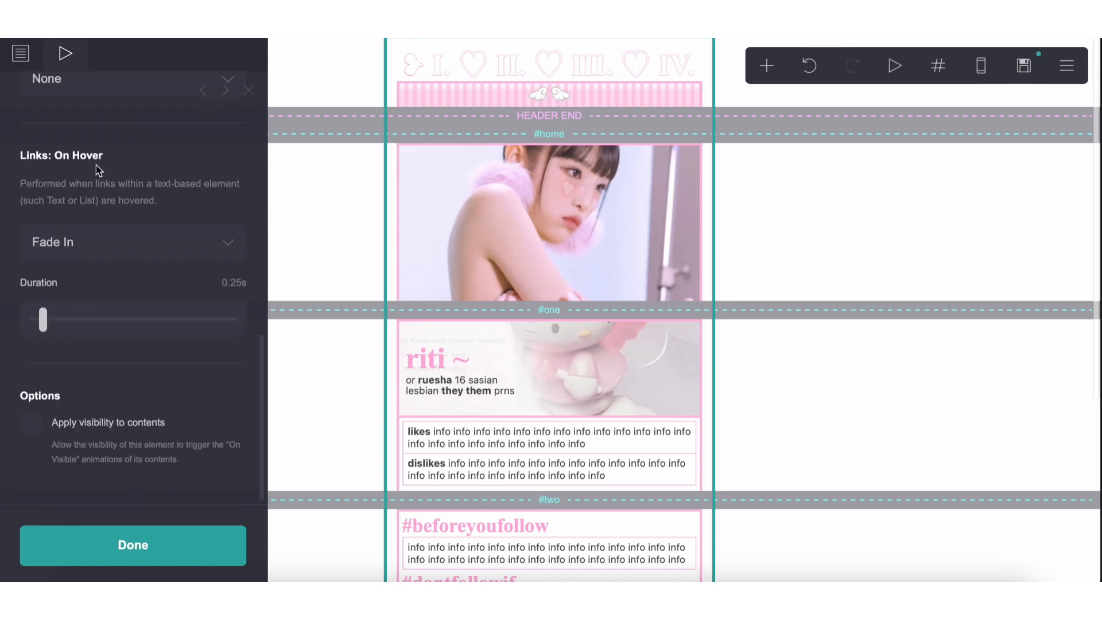
scroll(86, 183, "up", 2)
left_click(80, 167)
left_click(73, 187)
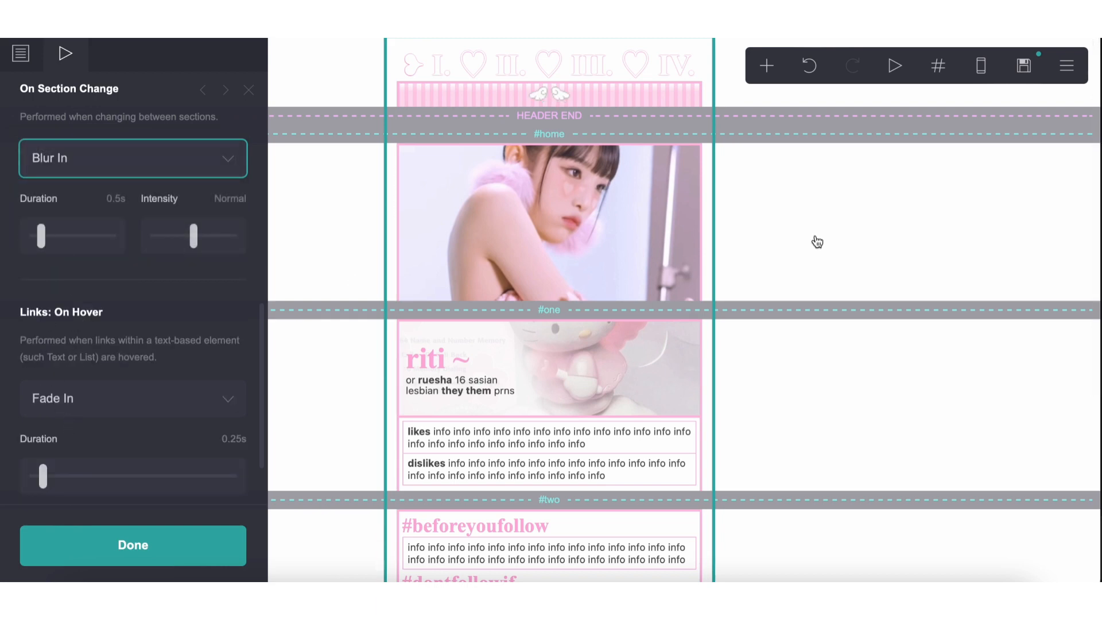
- Save the site as a template with "1" as both title and description
left_click(1025, 76)
left_click(121, 206)
type("1")
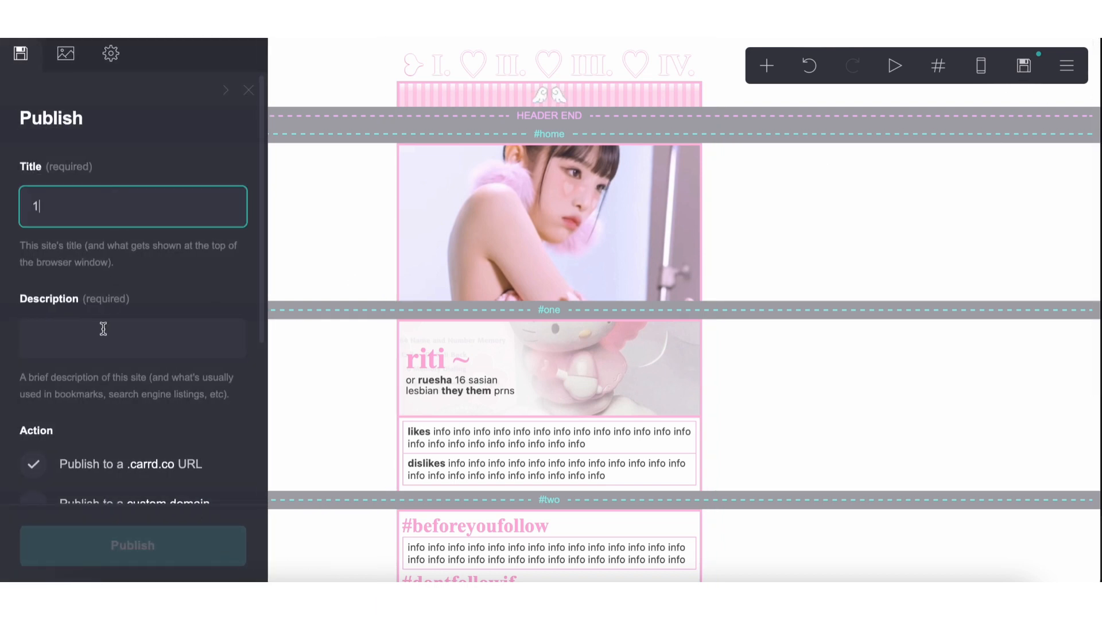
left_click(103, 338)
type("1")
scroll(37, 356, "down", 2)
left_click(34, 360)
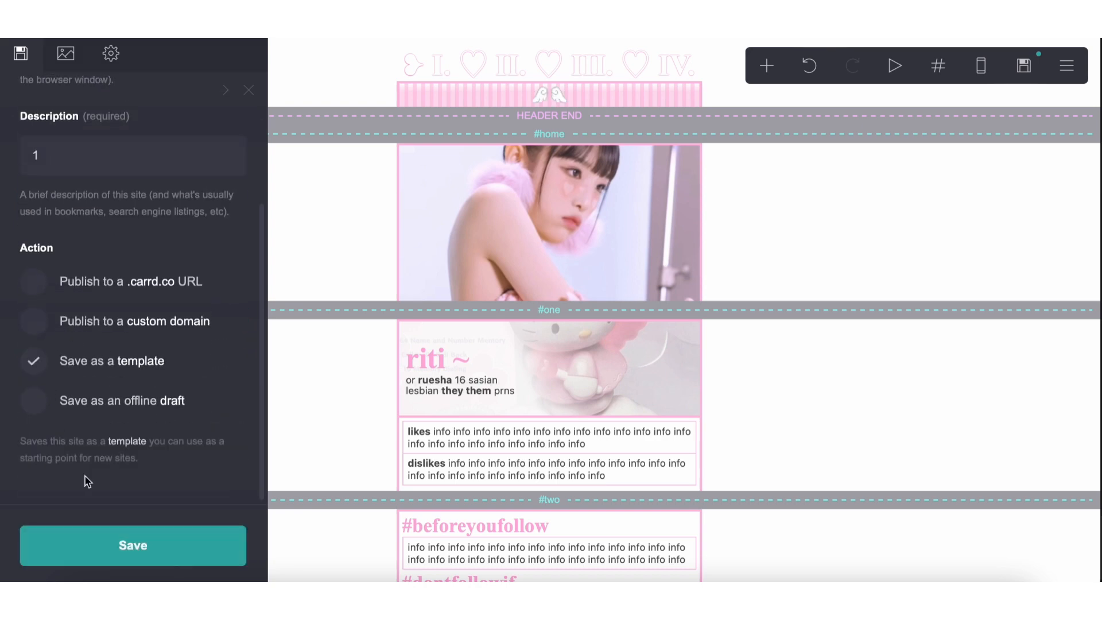
left_click(125, 532)
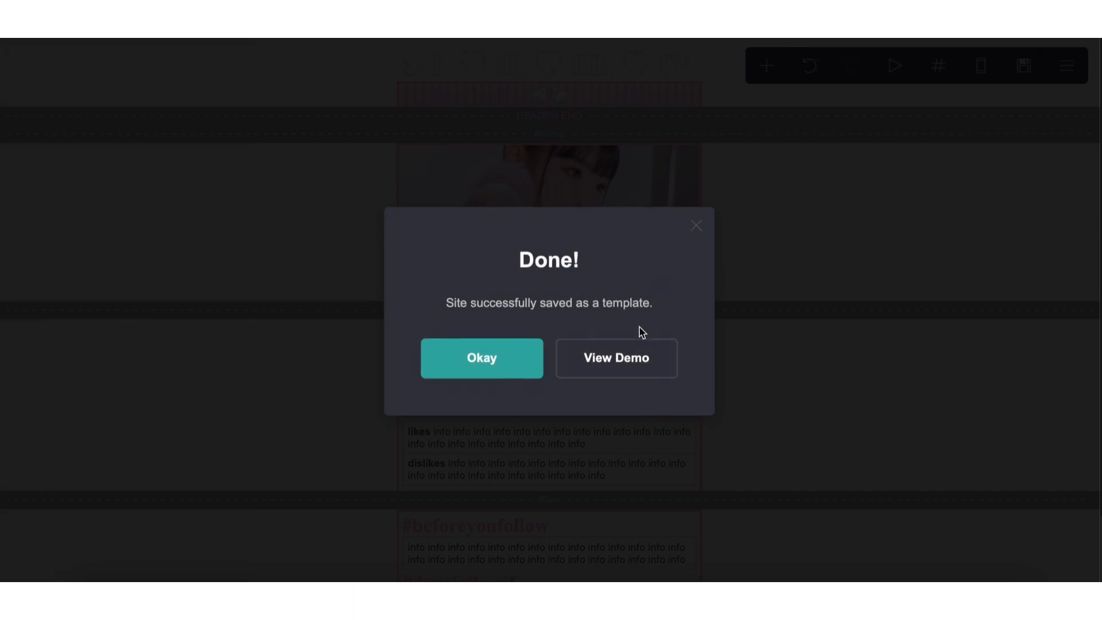
- View the saved template's demo and go through sections II, III and IV, returning to the home section
left_click(628, 367)
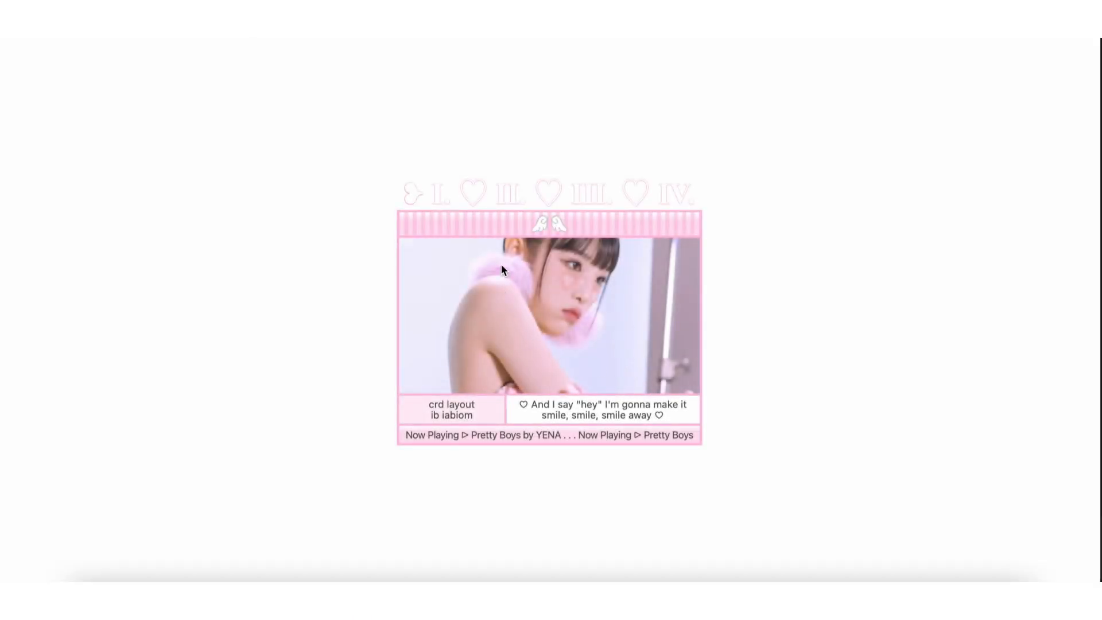
left_click(502, 192)
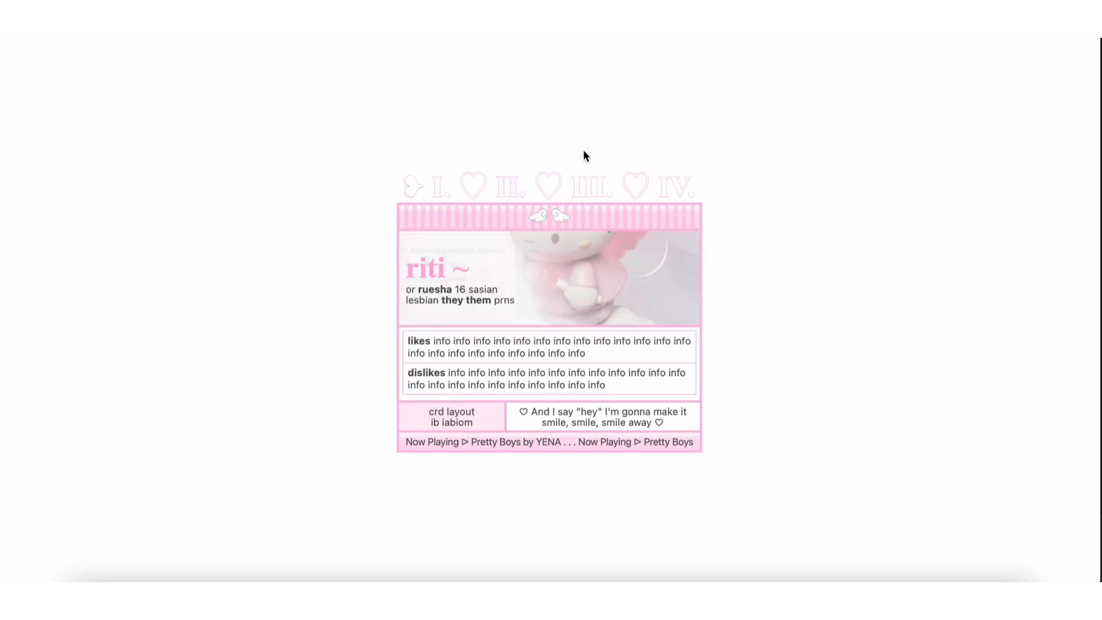
left_click(588, 181)
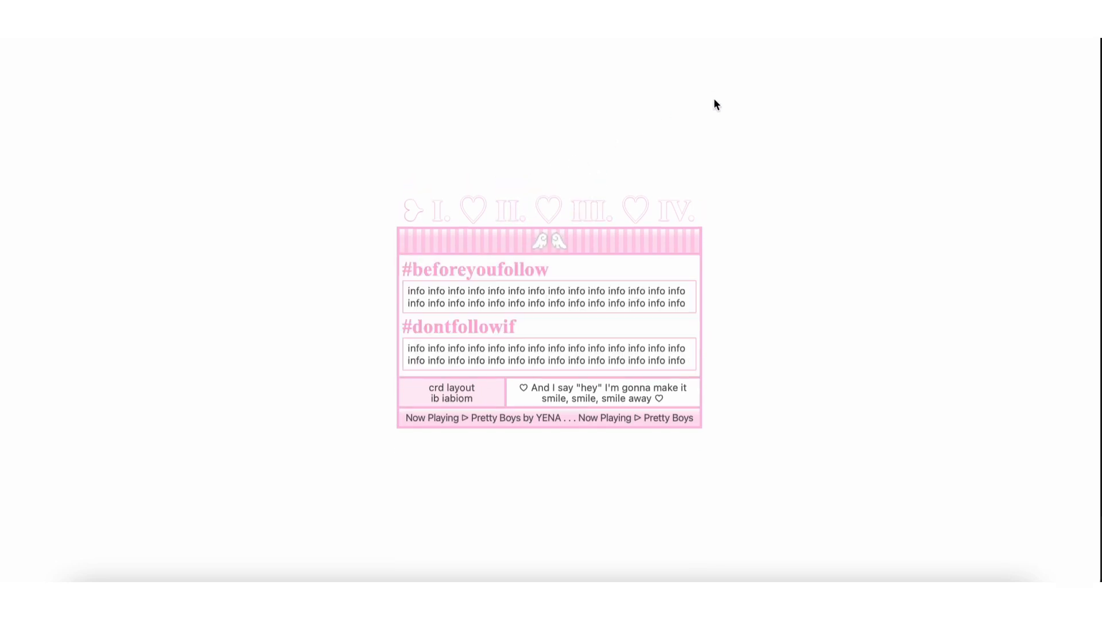
left_click(681, 208)
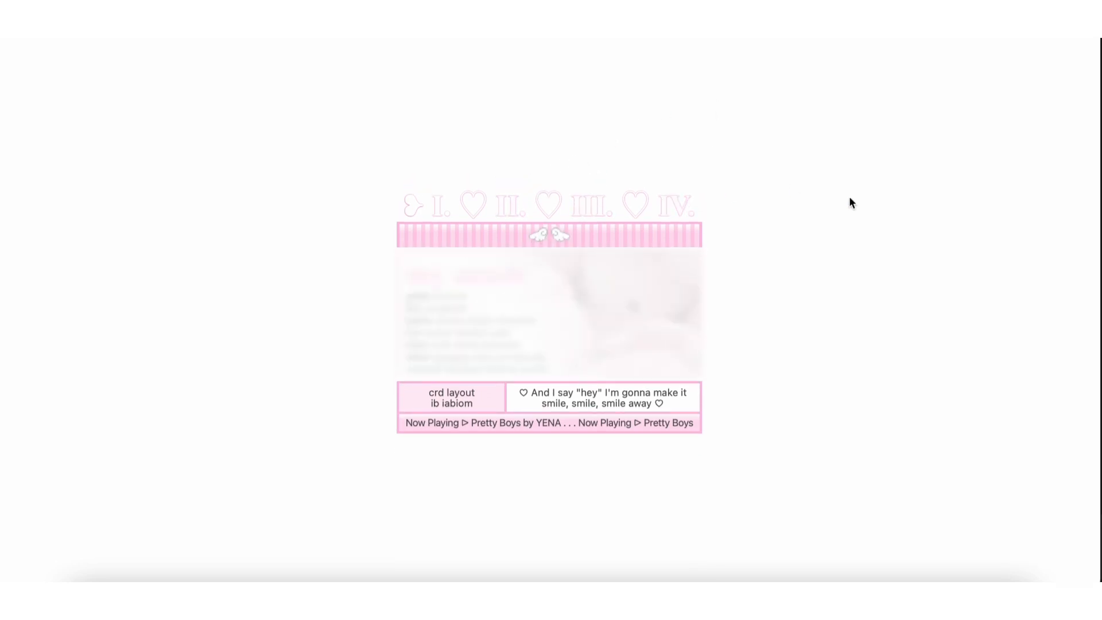
left_click(437, 204)
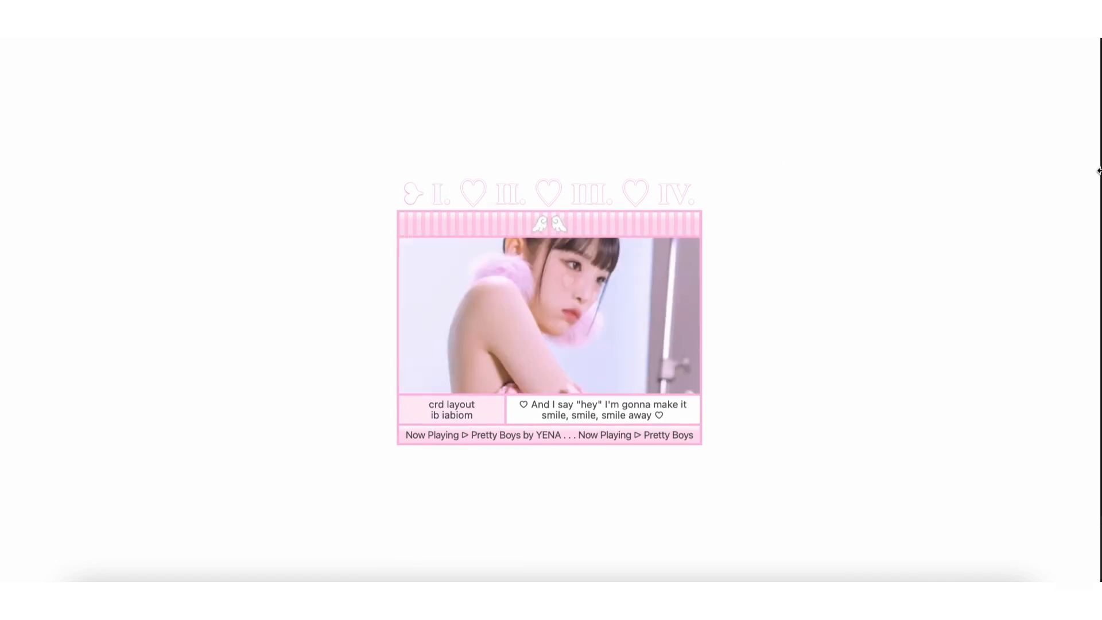